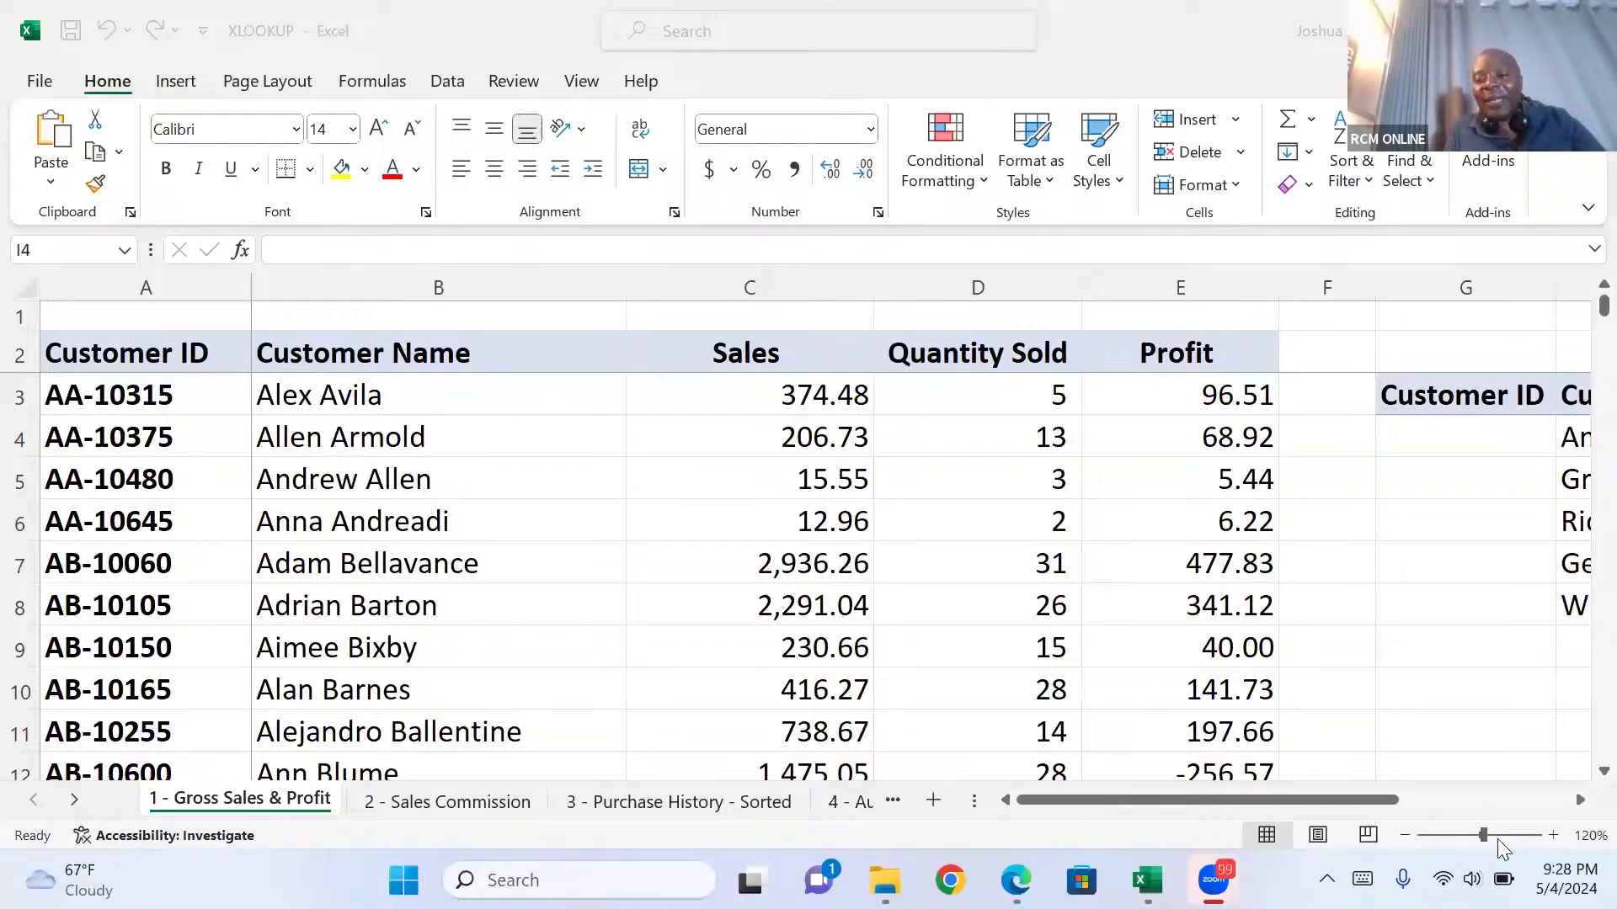
# - Start an XLOOKUP formula in cell I4 of the summary table's Sales column with H4 as the lookup value
pyautogui.click(1578, 797)
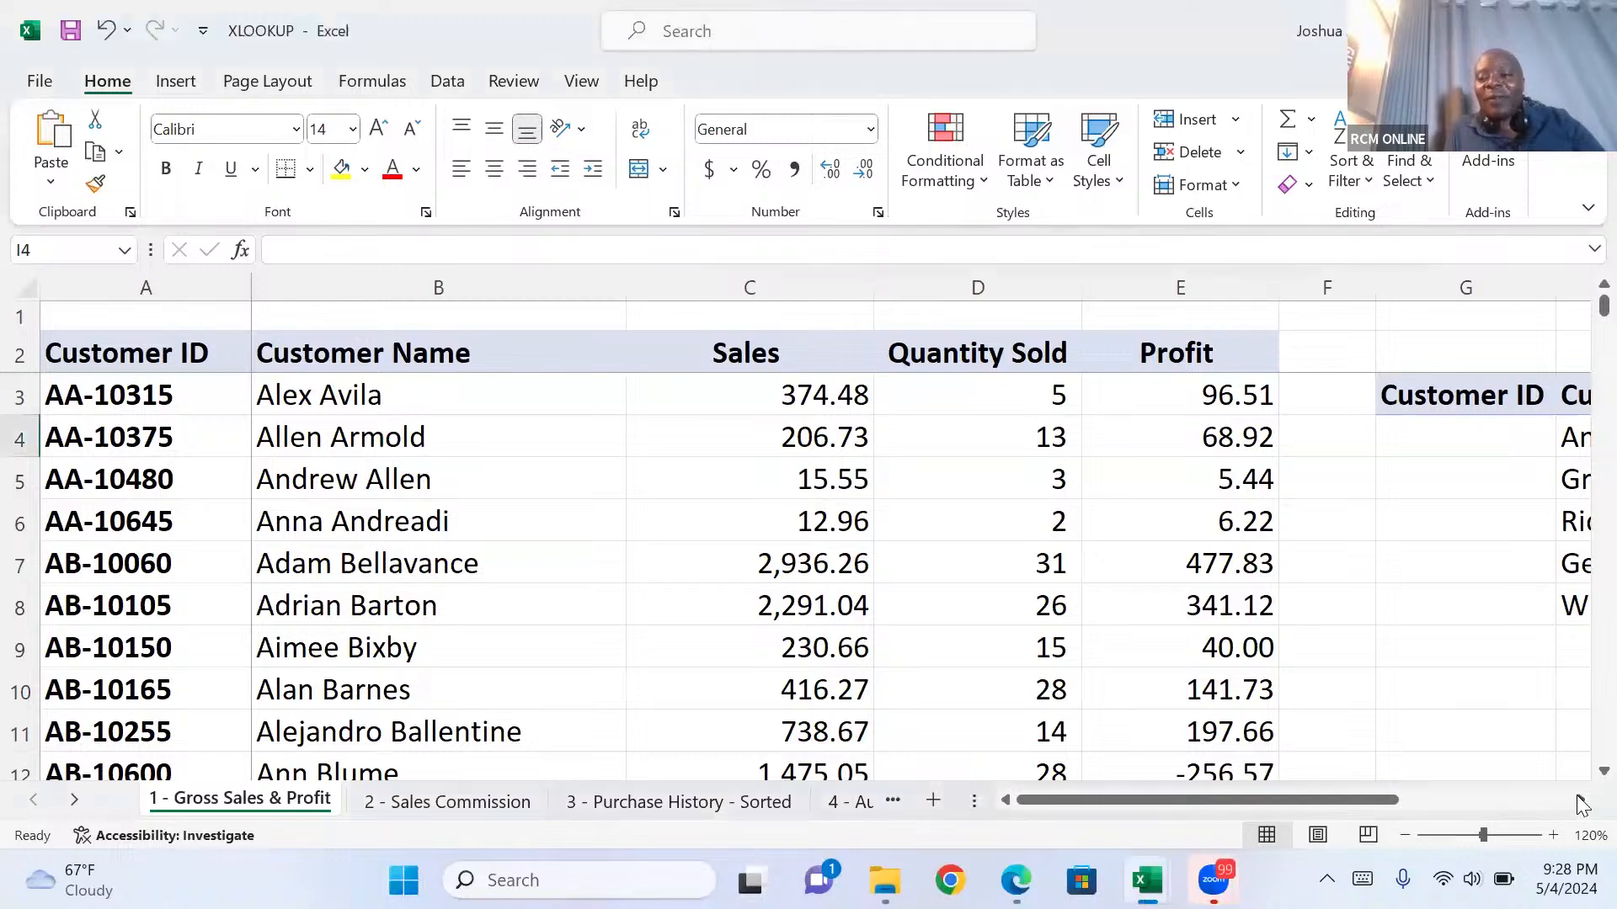
pyautogui.click(1578, 798)
pyautogui.click(1578, 799)
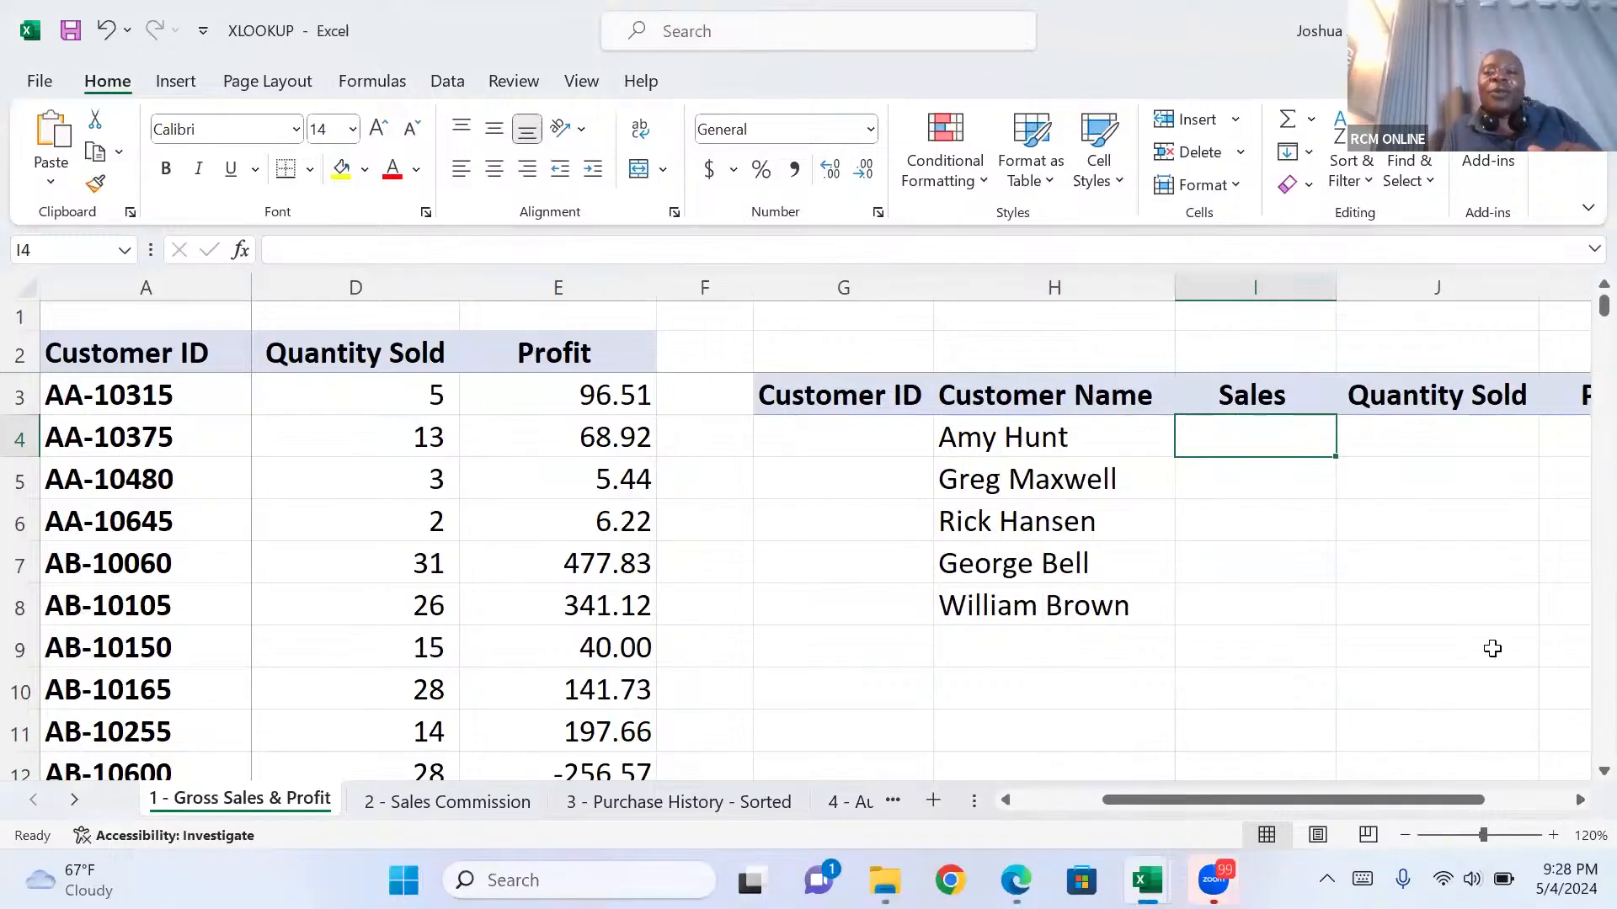
pyautogui.write('=')
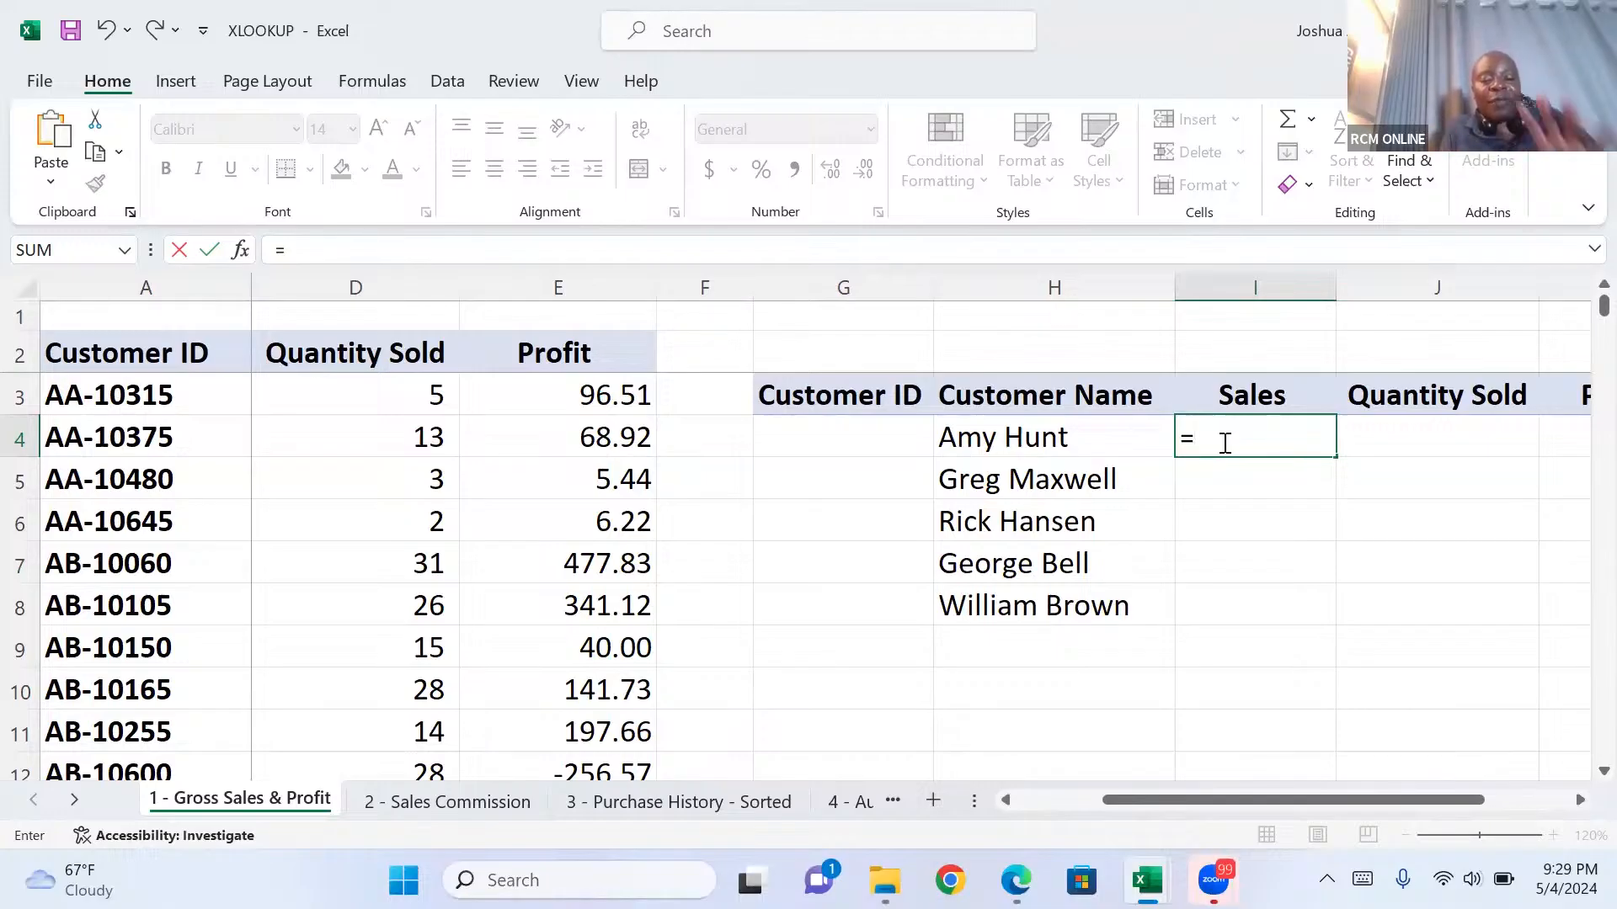
pyautogui.write('x')
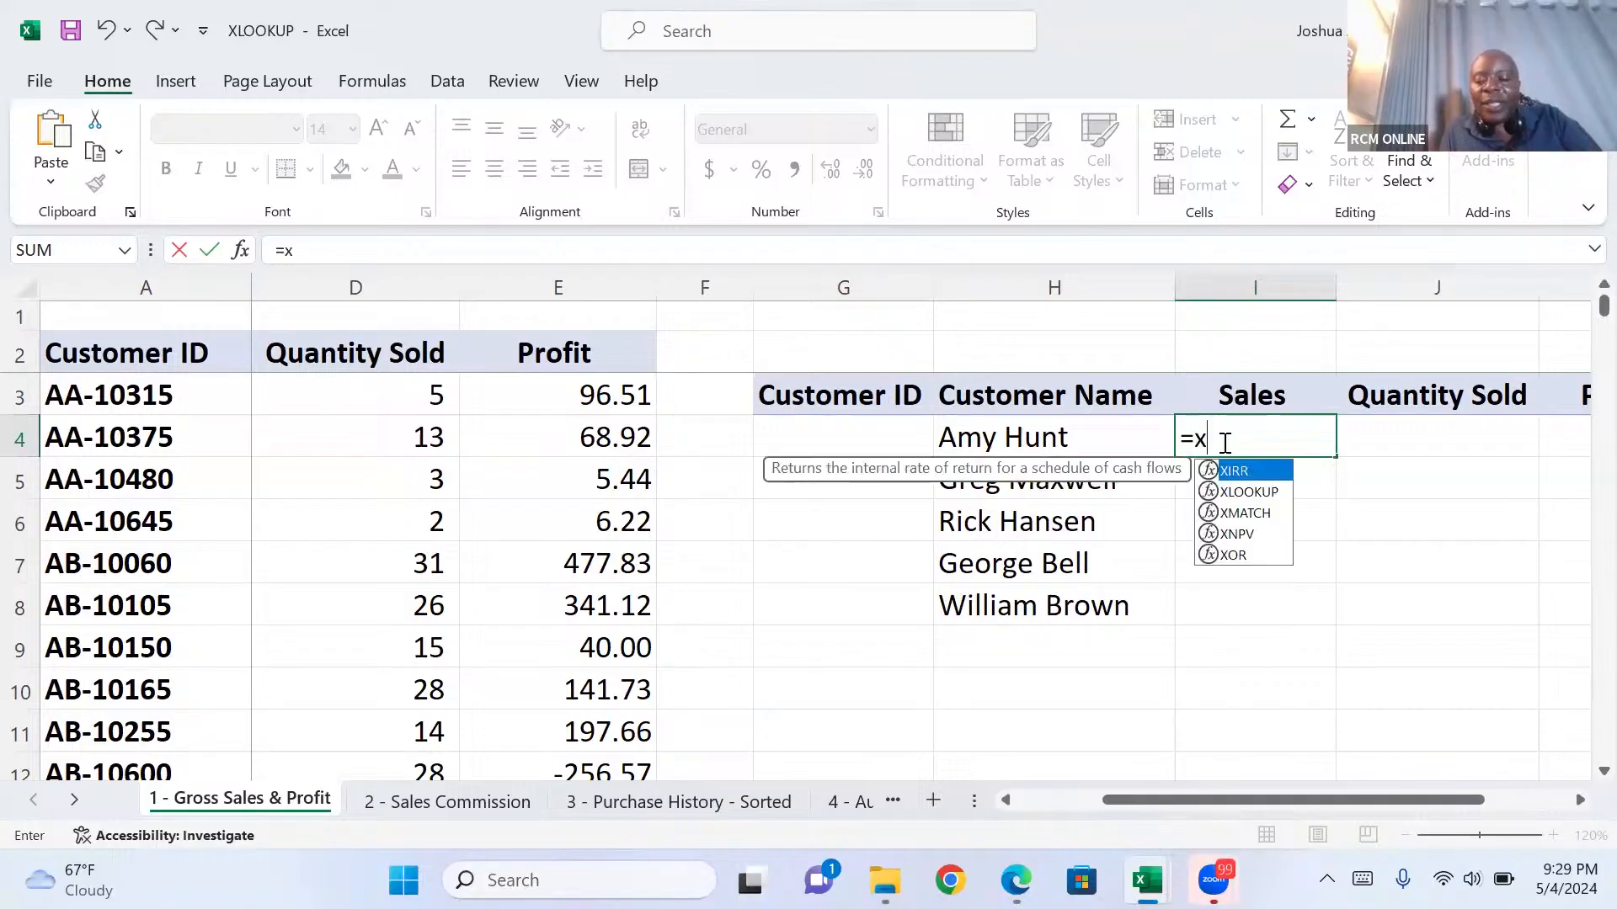
pyautogui.write('loo')
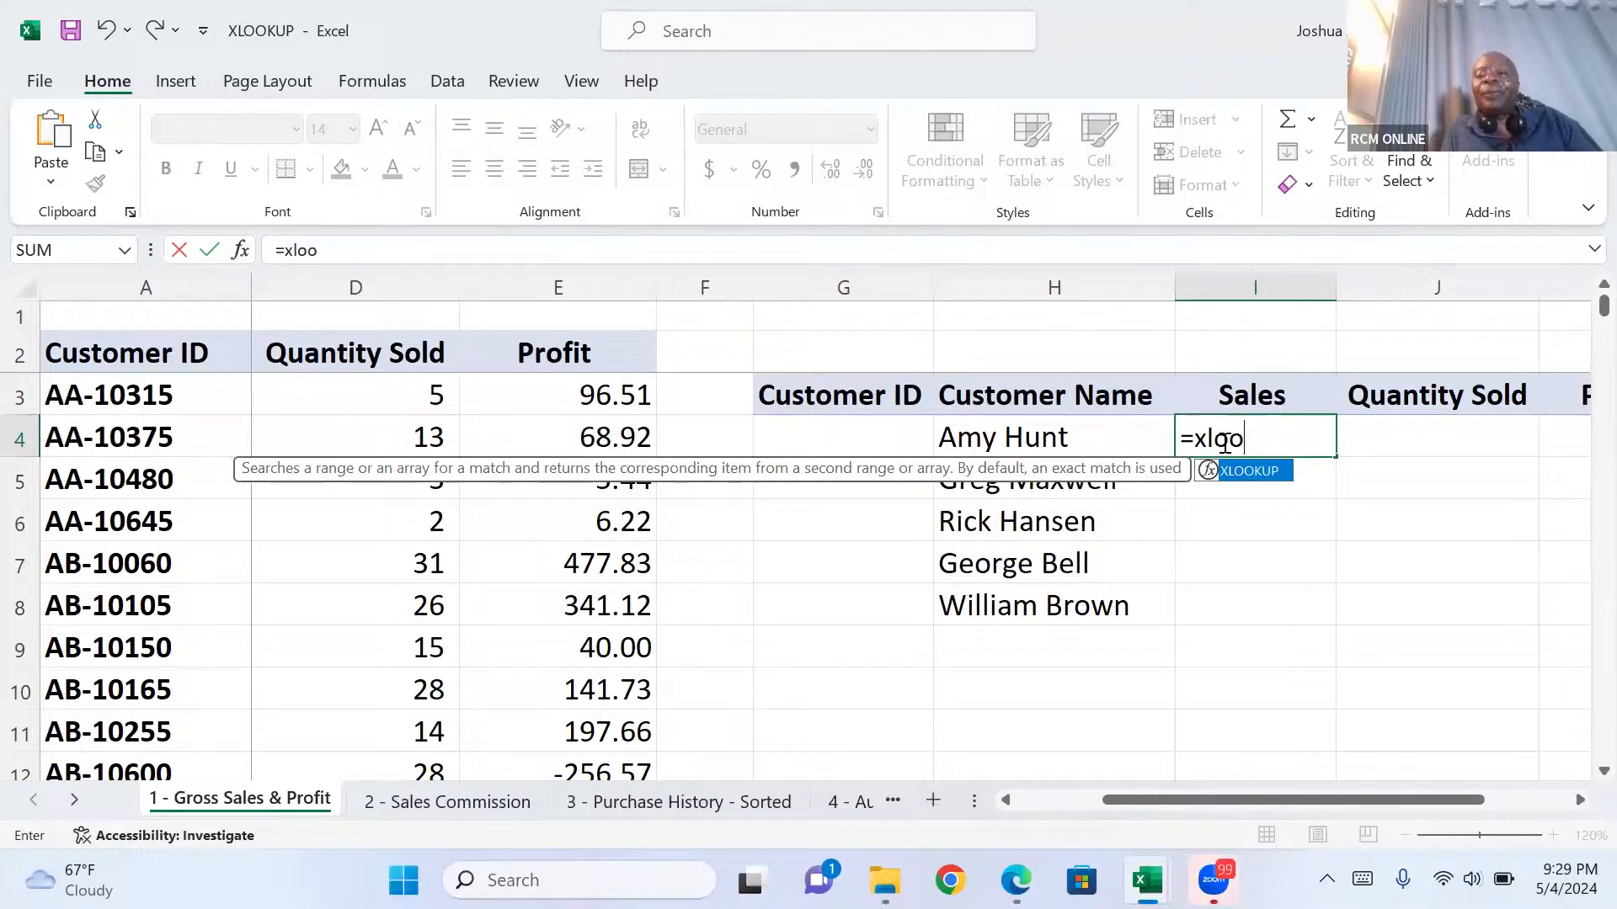
pyautogui.press('Tab')
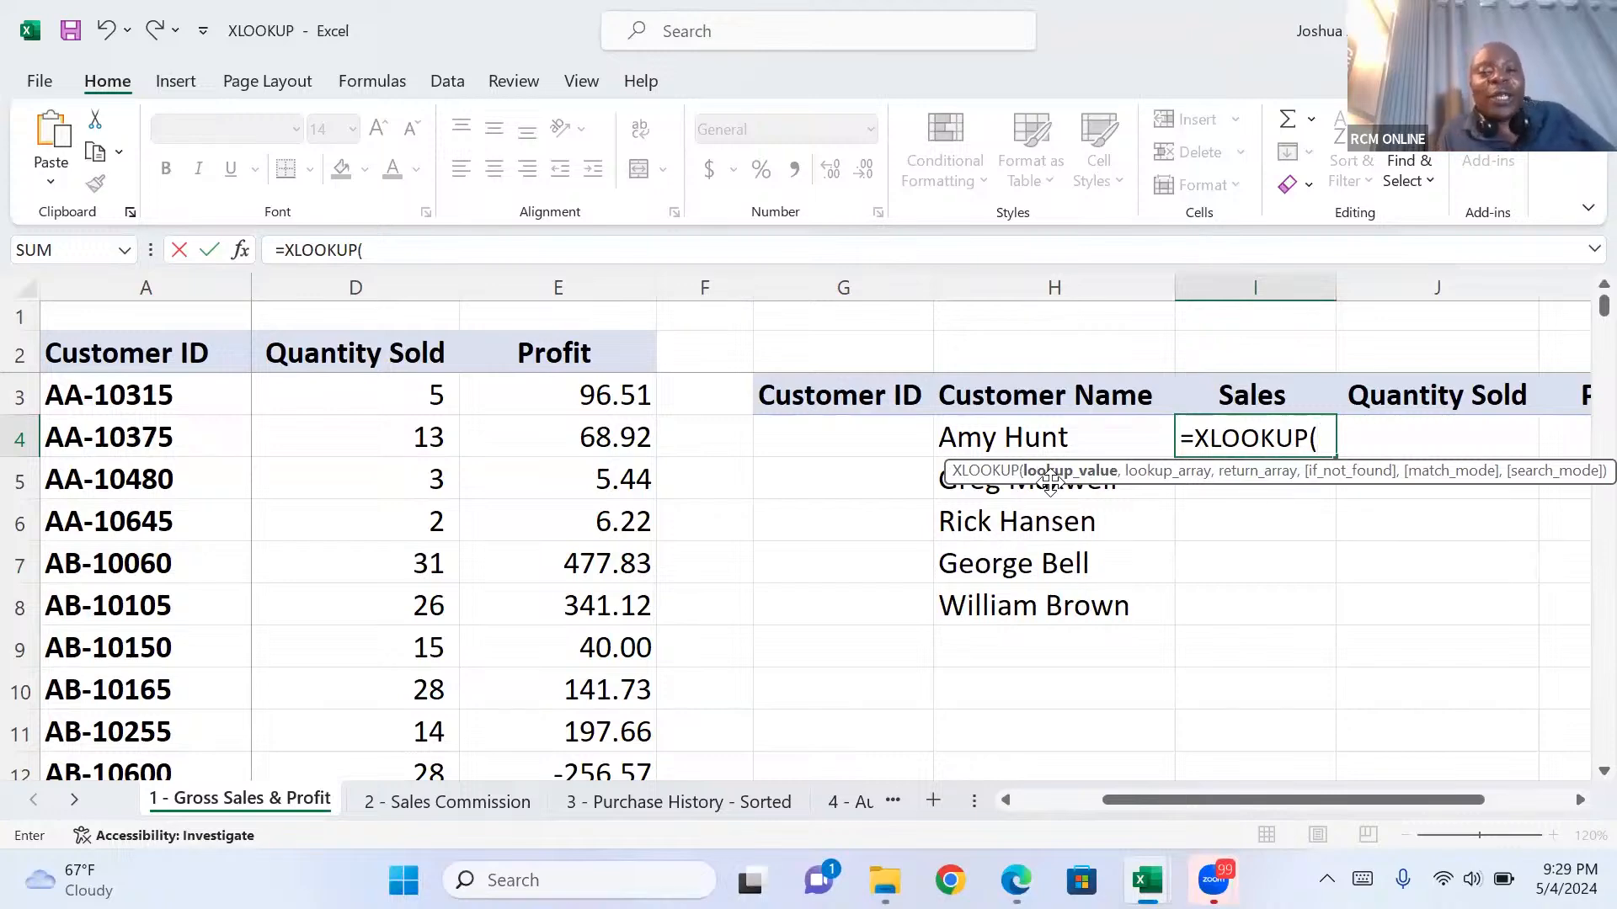
pyautogui.click(1007, 437)
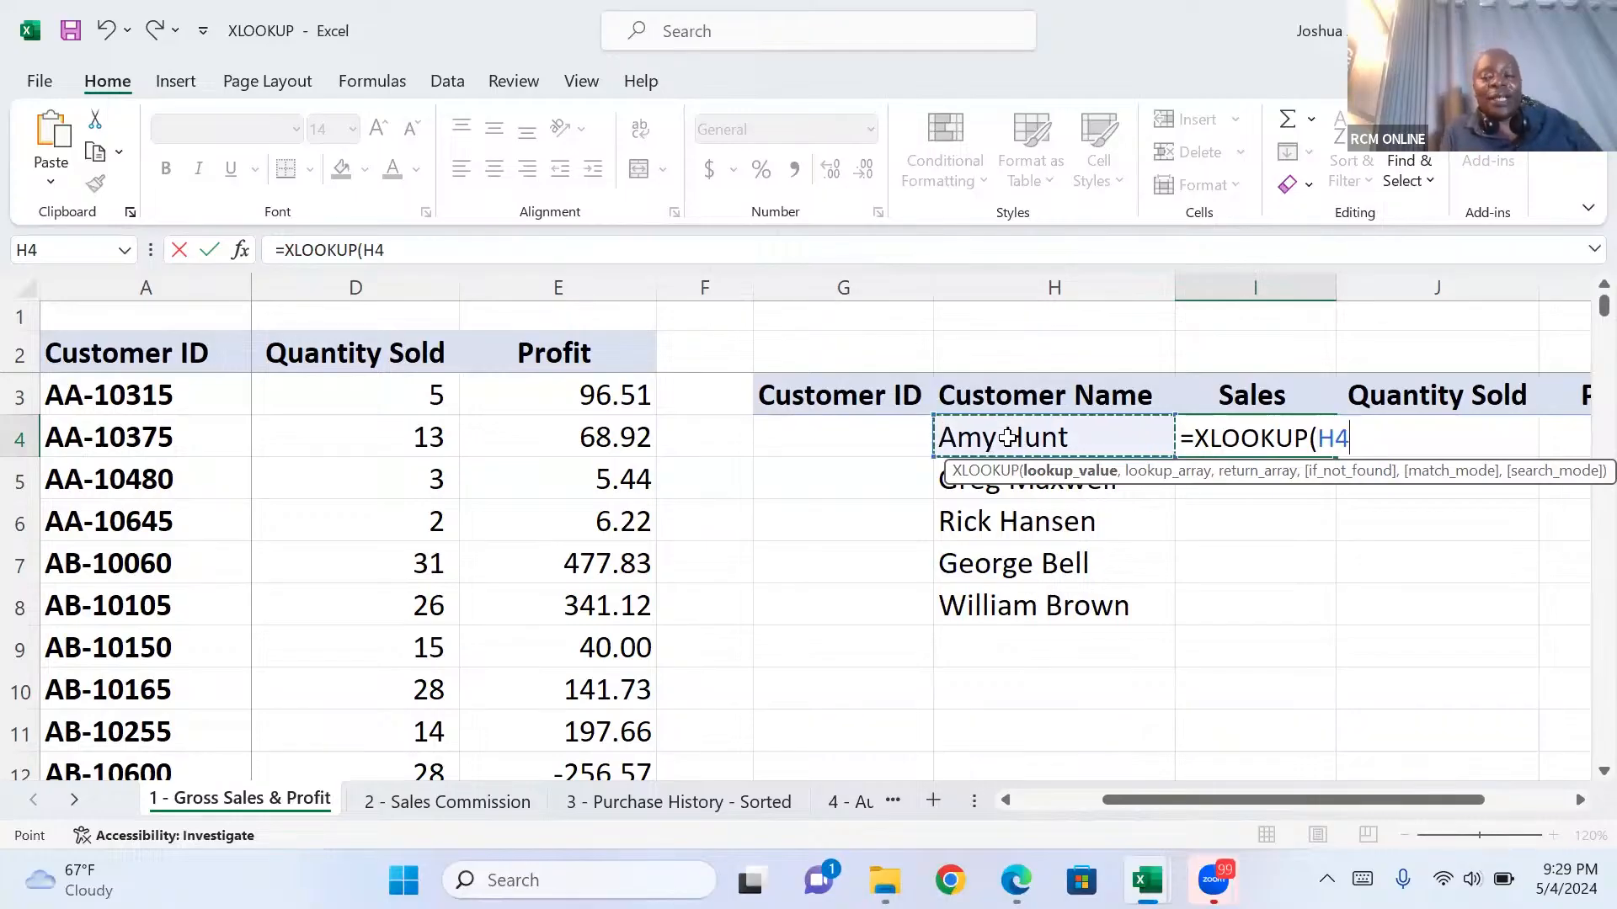
pyautogui.write(',')
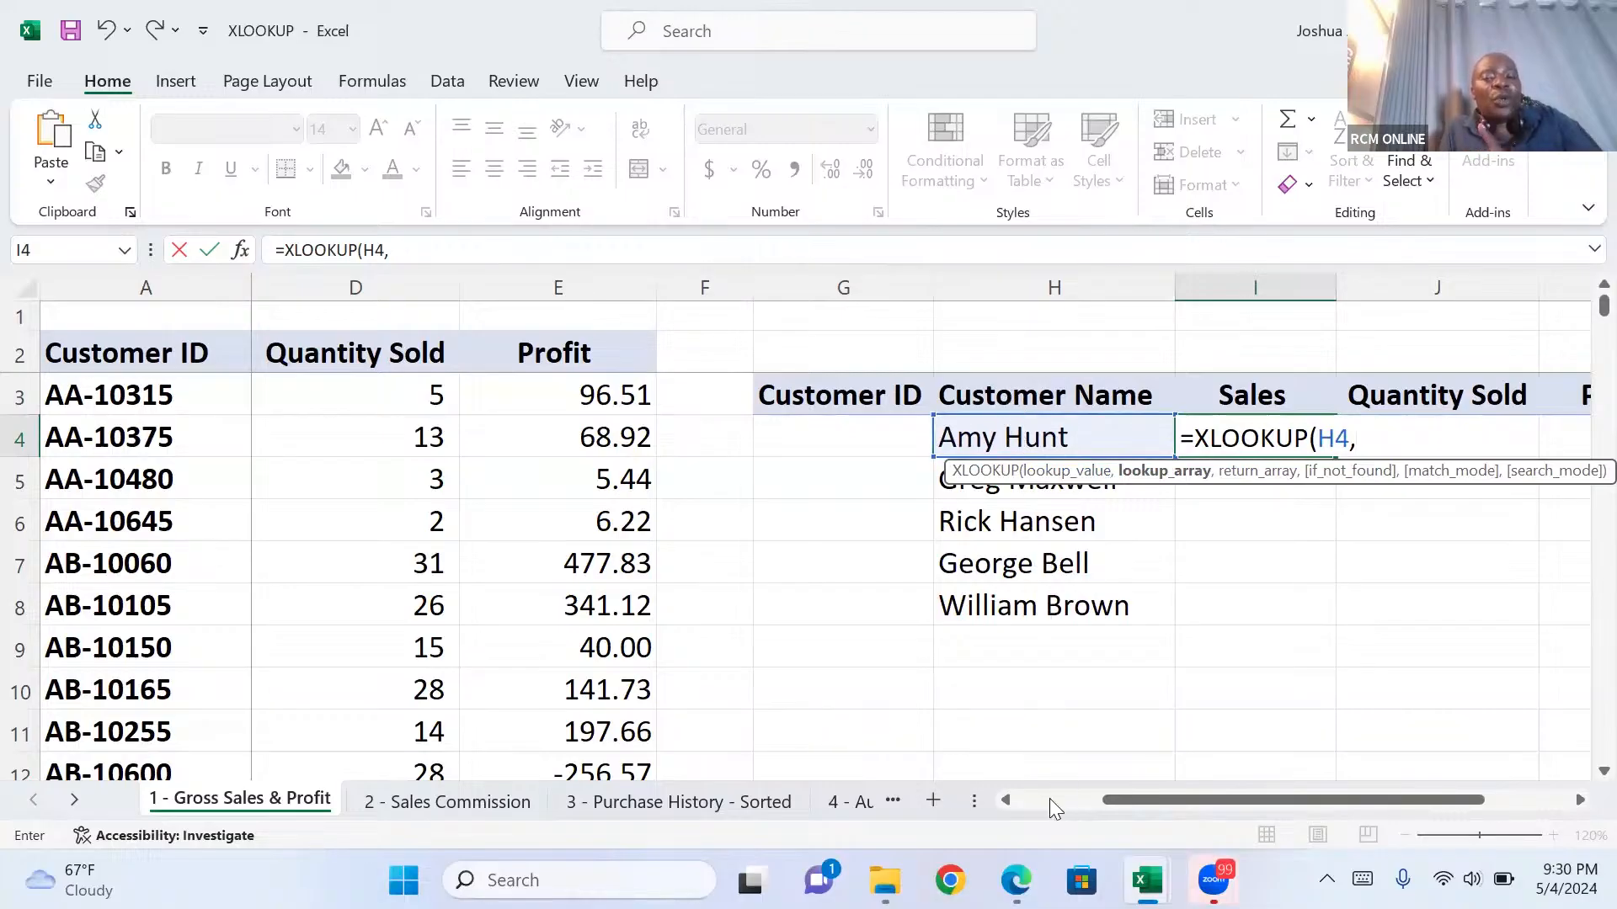
# - Set the XLOOKUP lookup array to the source table's Customer Name column, B2:B693
pyautogui.click(1004, 800)
pyautogui.click(1003, 800)
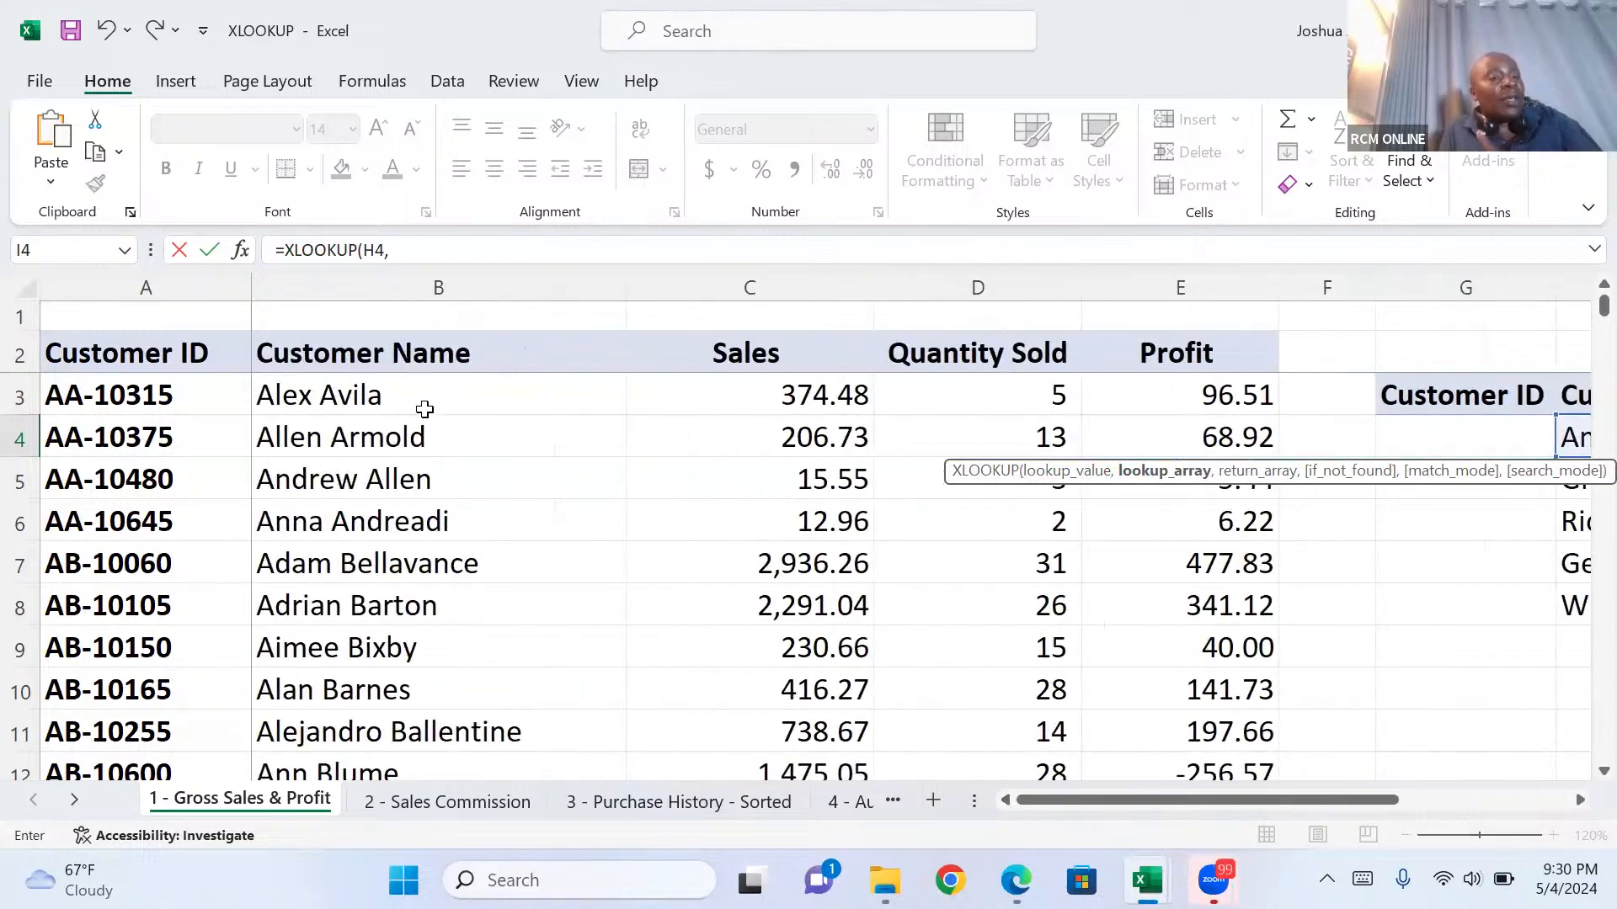
pyautogui.click(385, 354)
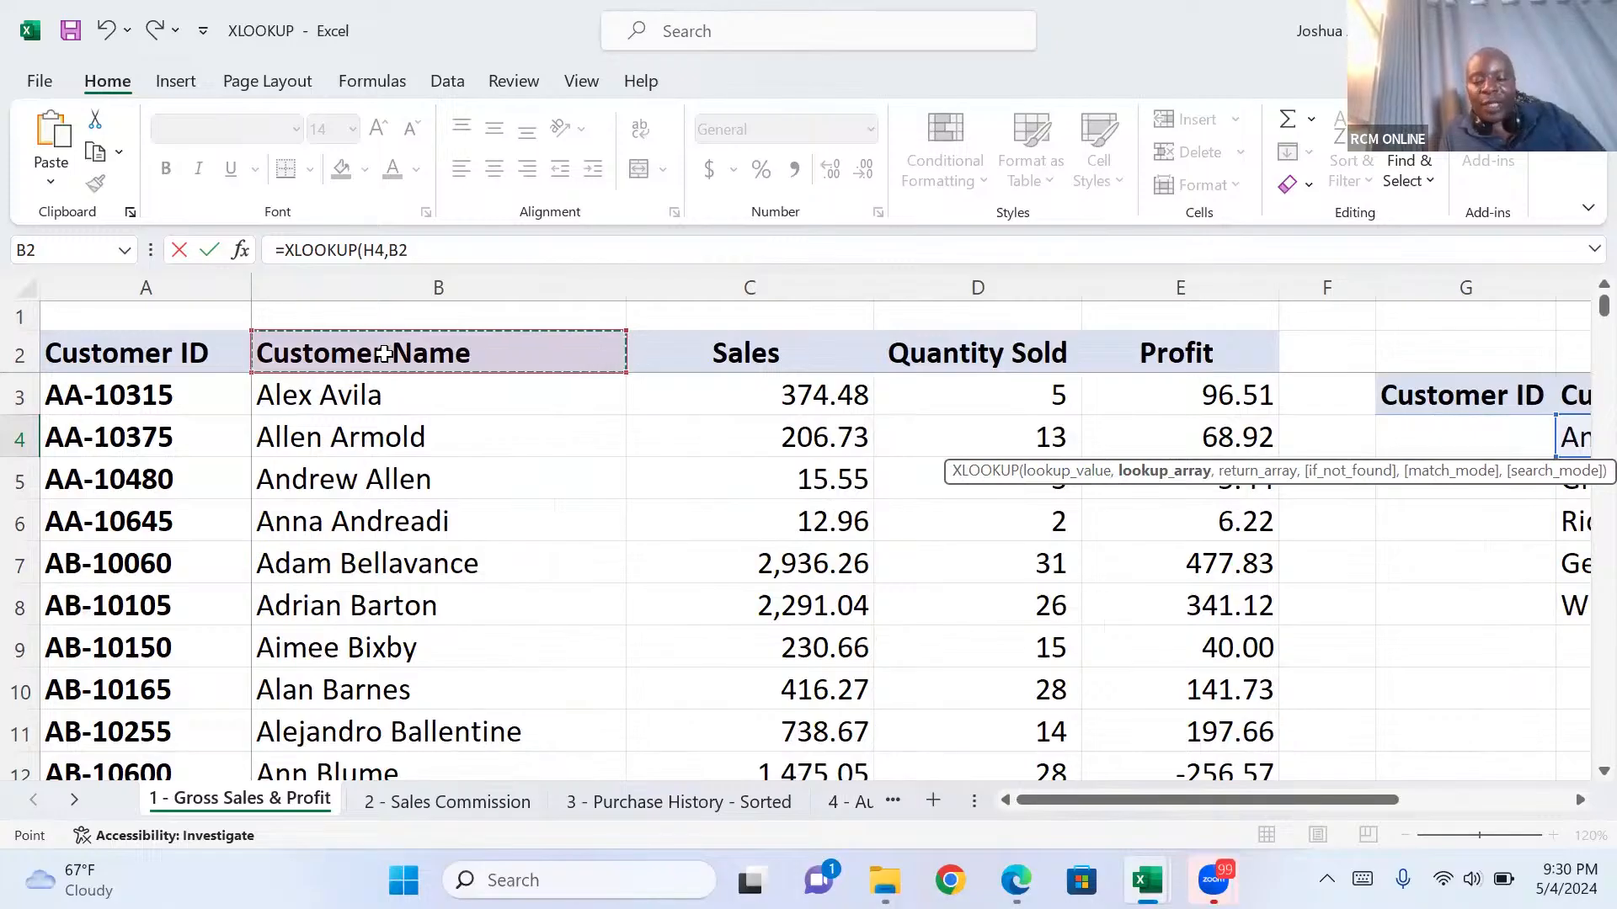
pyautogui.hotkey('ctrl', 'shift', 'Down')
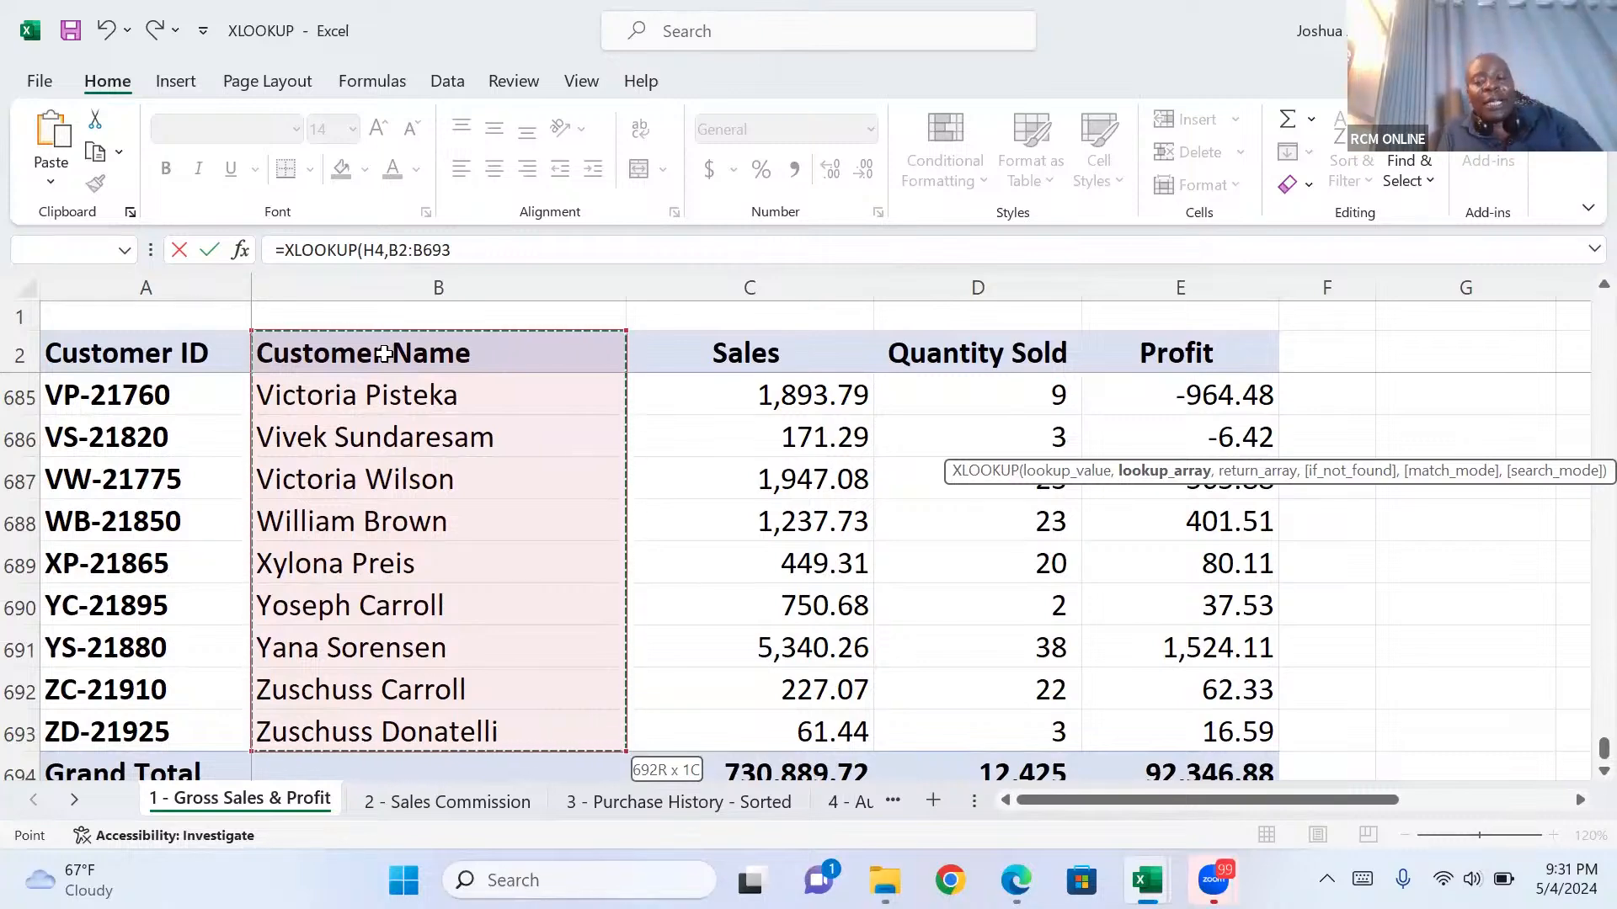
pyautogui.write(',')
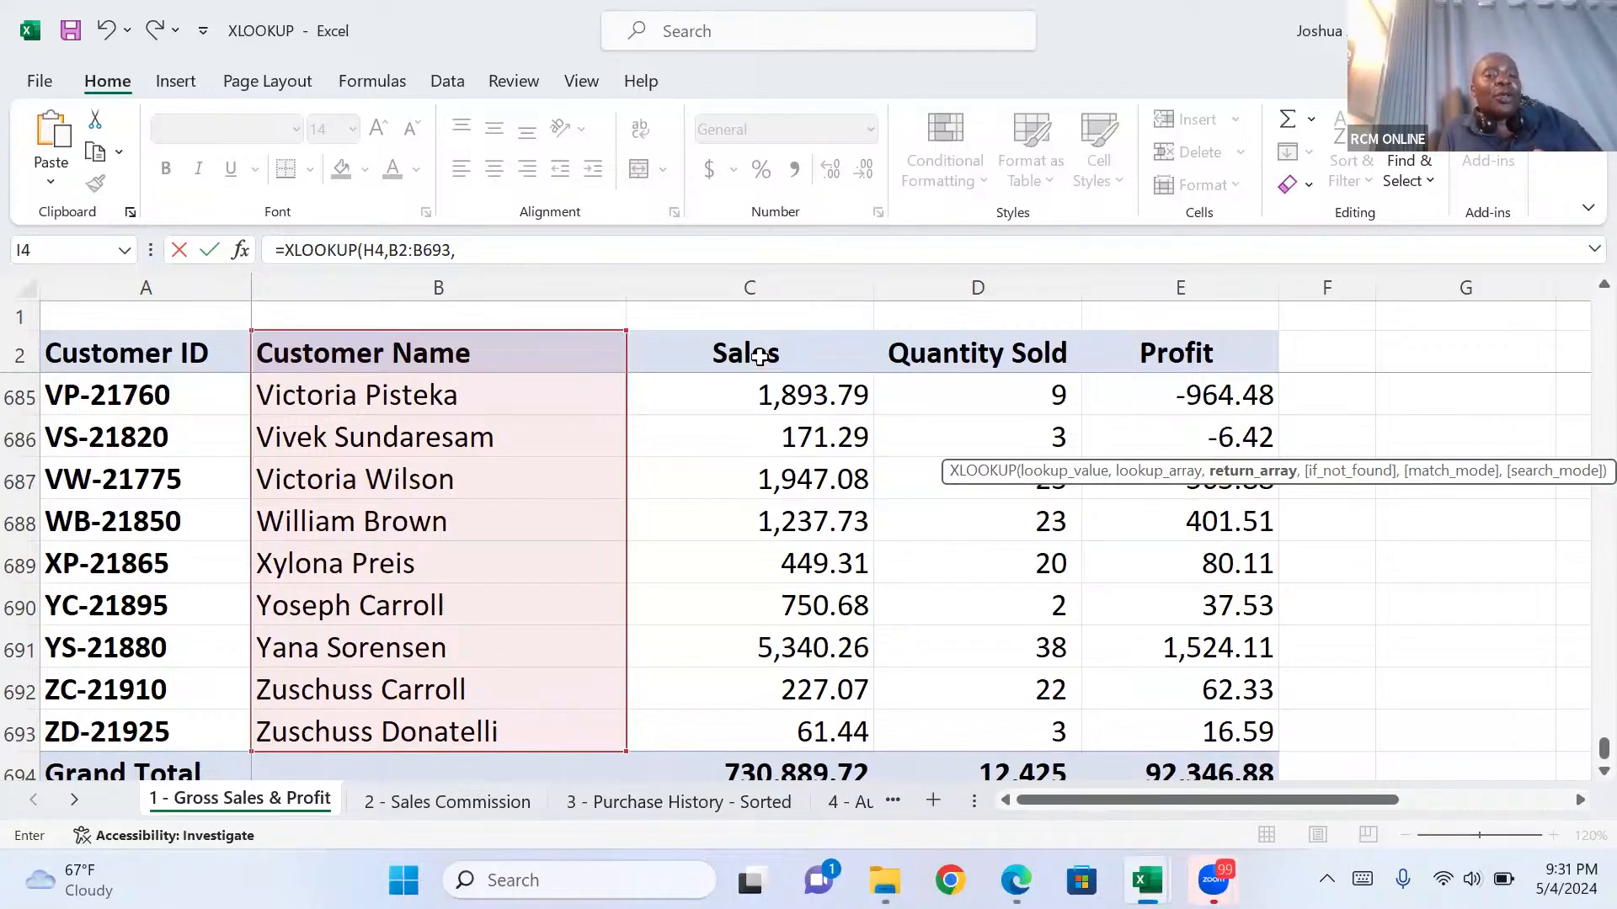
# - Set the return array to the Sales, Quantity Sold and Profit columns, C2:E693, excluding the Grand Total row, and complete the formula
pyautogui.click(760, 357)
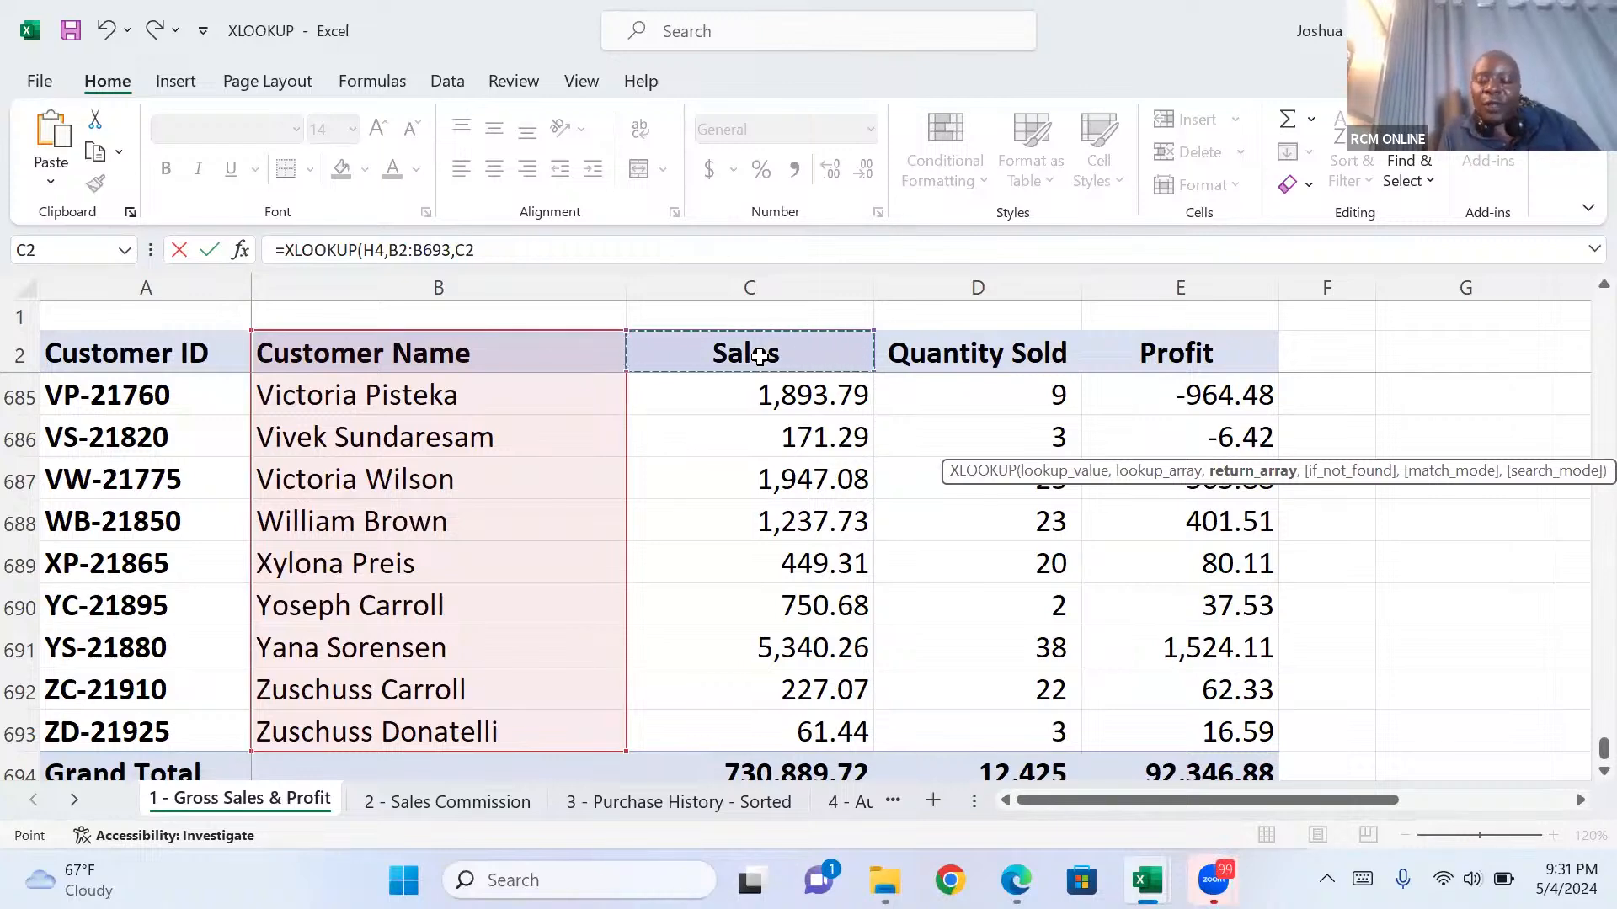
pyautogui.hotkey('ctrl', 'shift', 'Right')
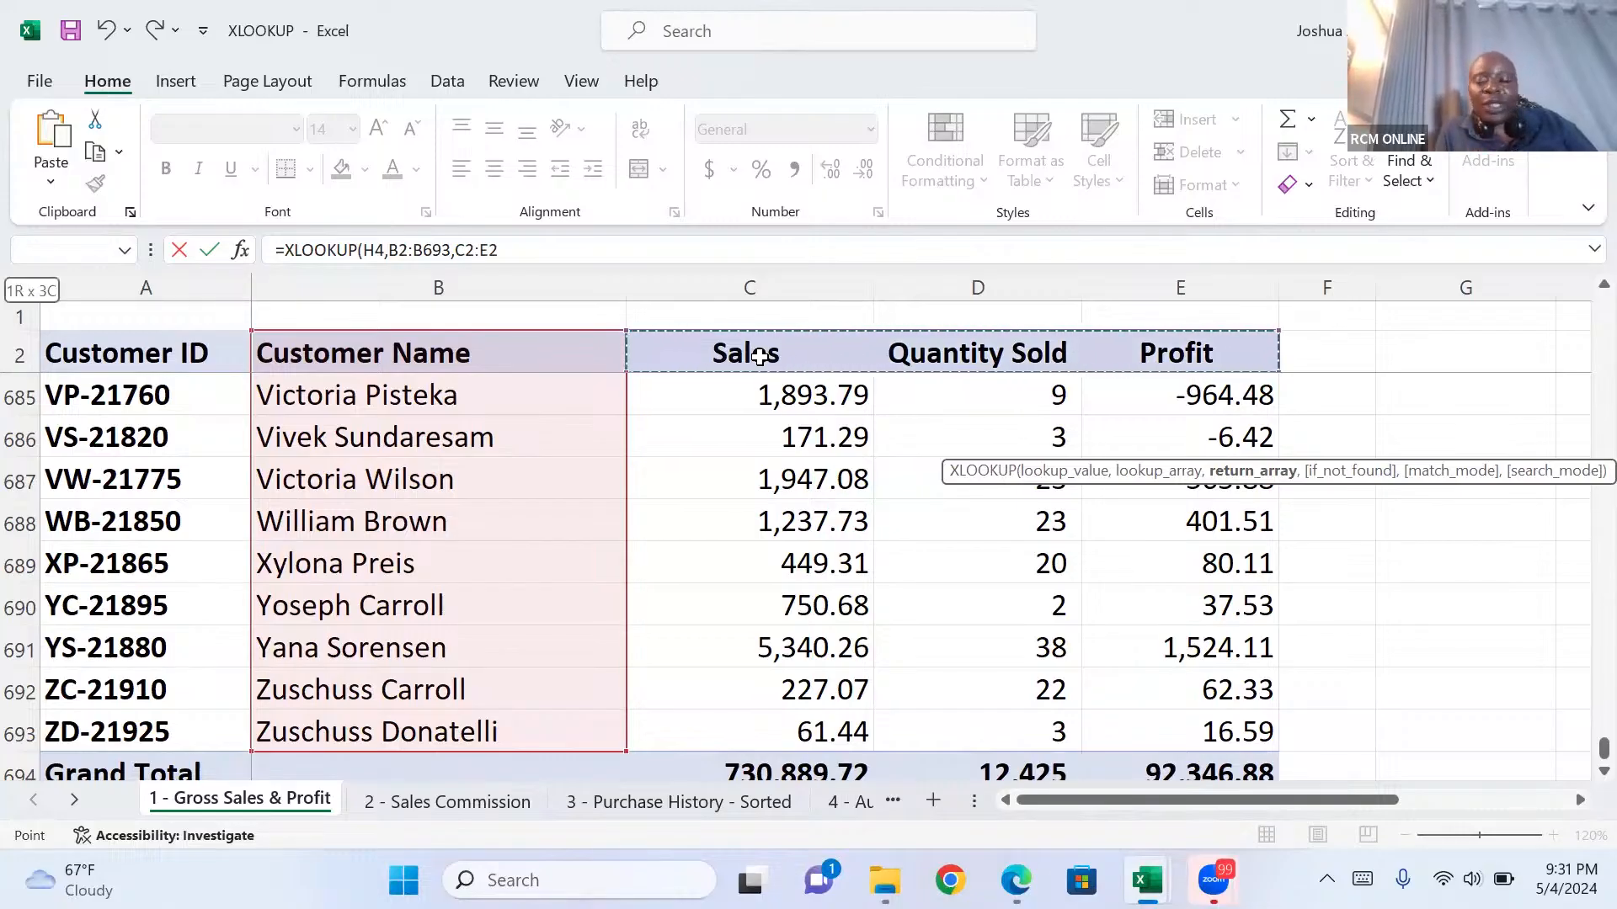
pyautogui.hotkey('ctrl', 'shift', 'Down')
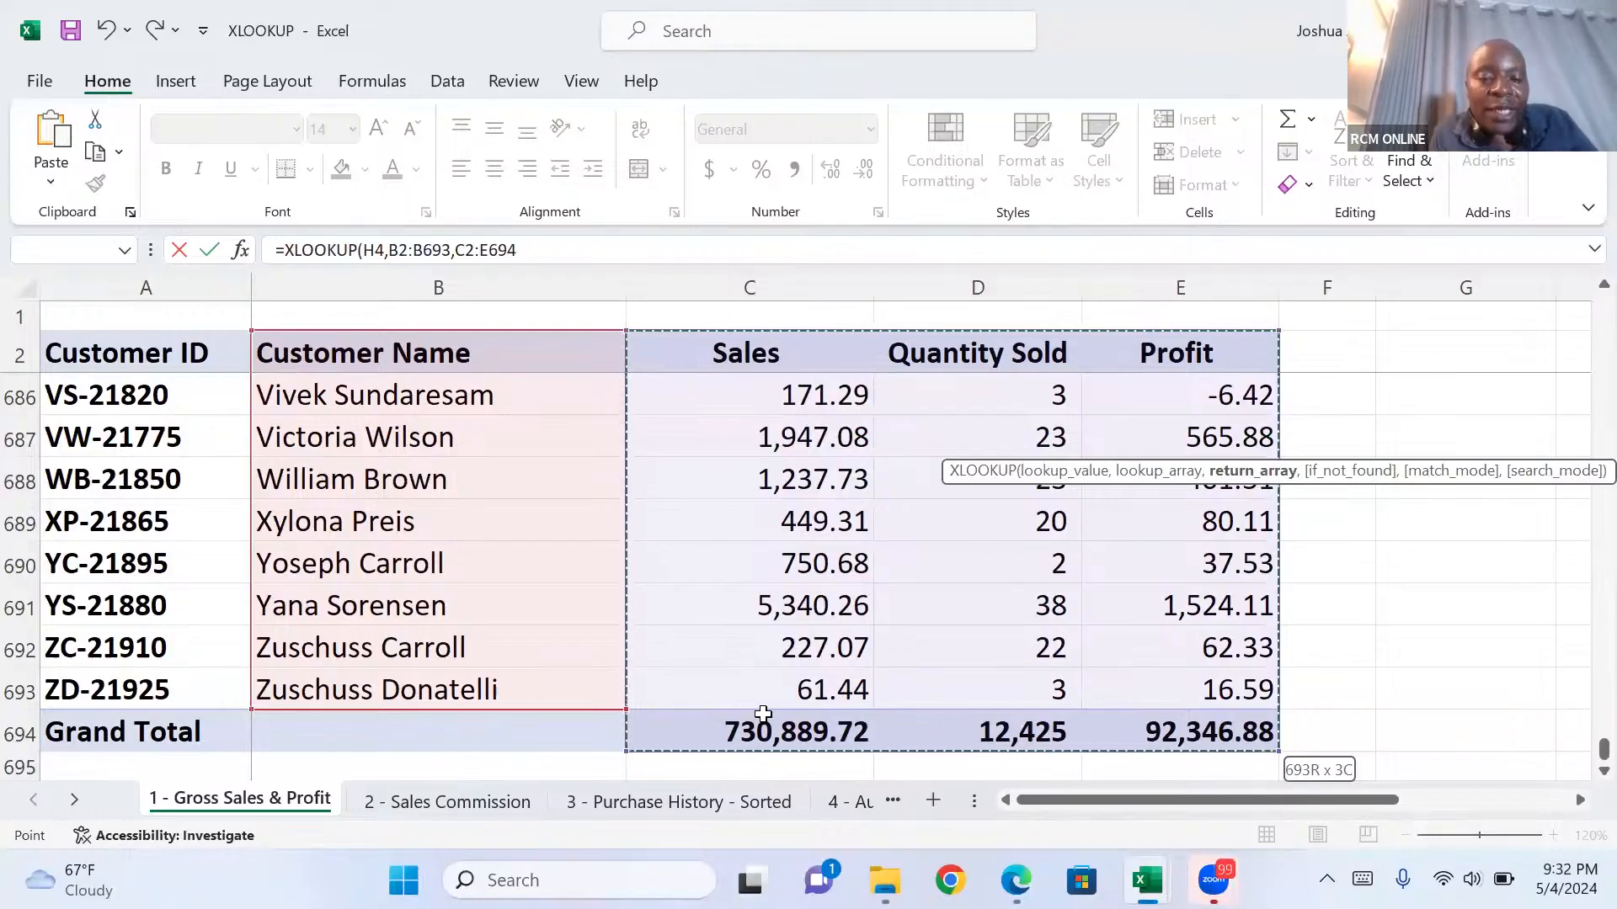
pyautogui.moveTo(763, 714); pyautogui.dragTo(763, 712)
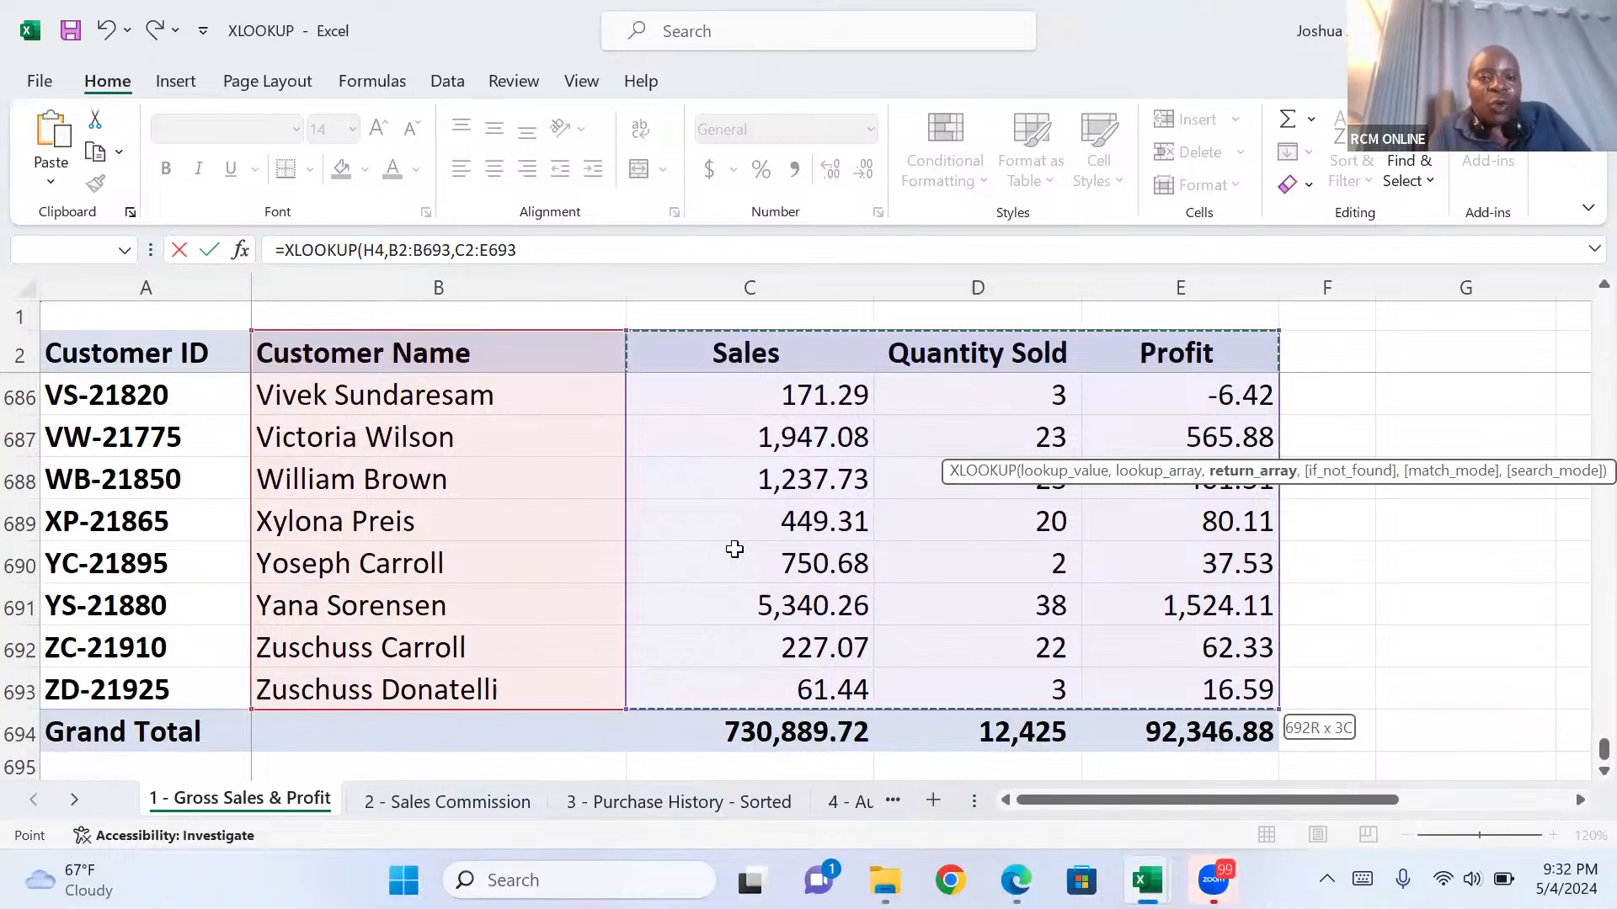
pyautogui.write(')')
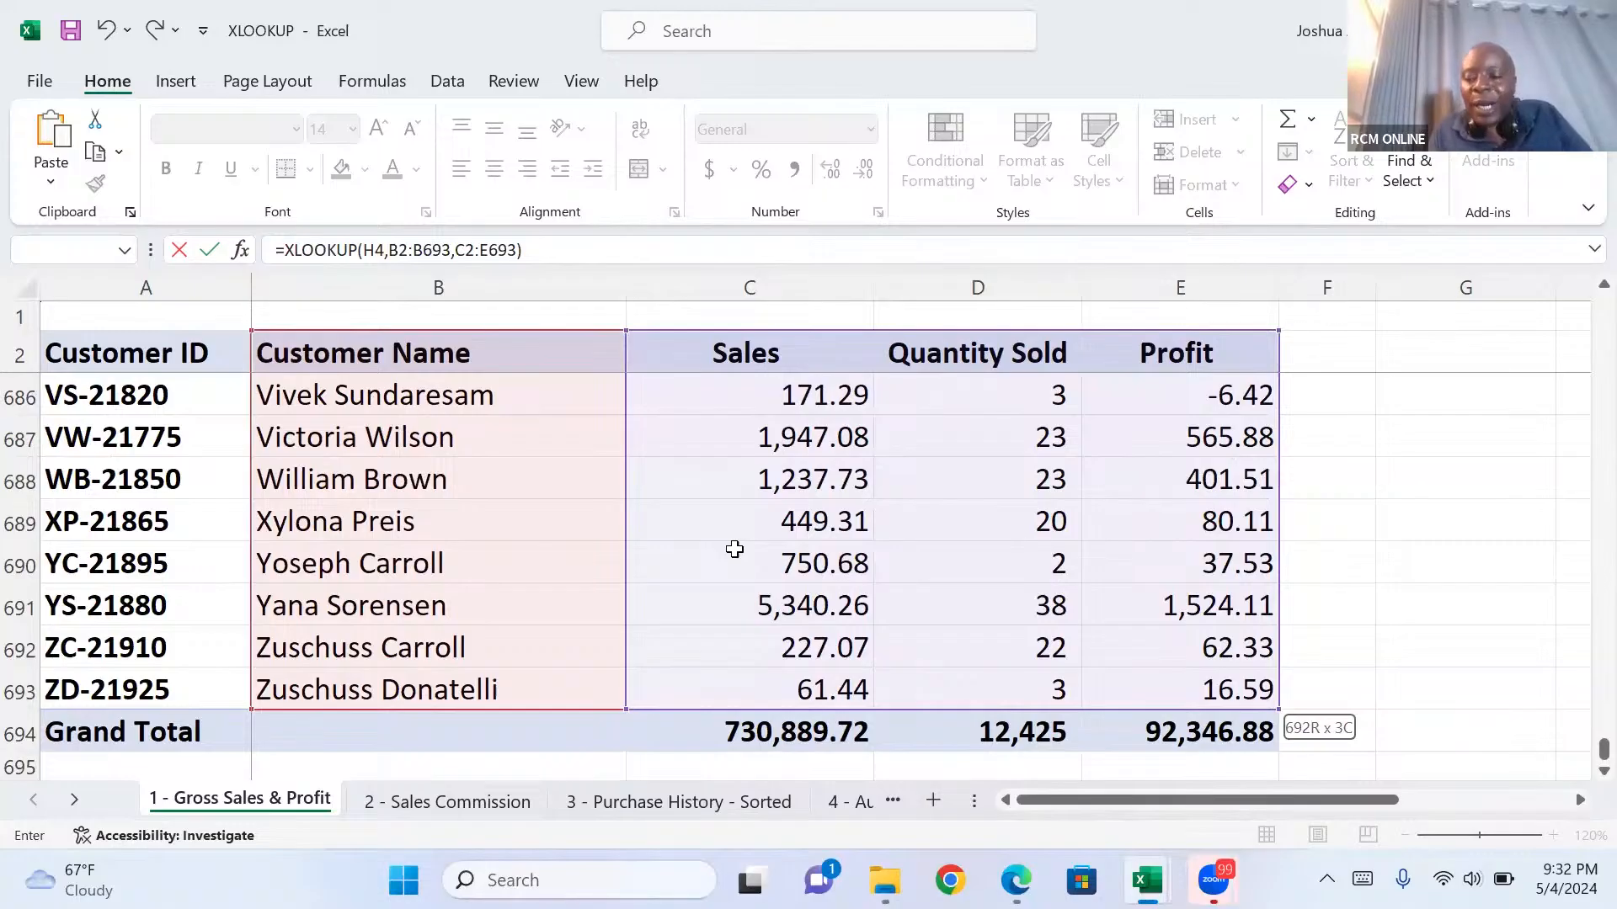
pyautogui.press('Return')
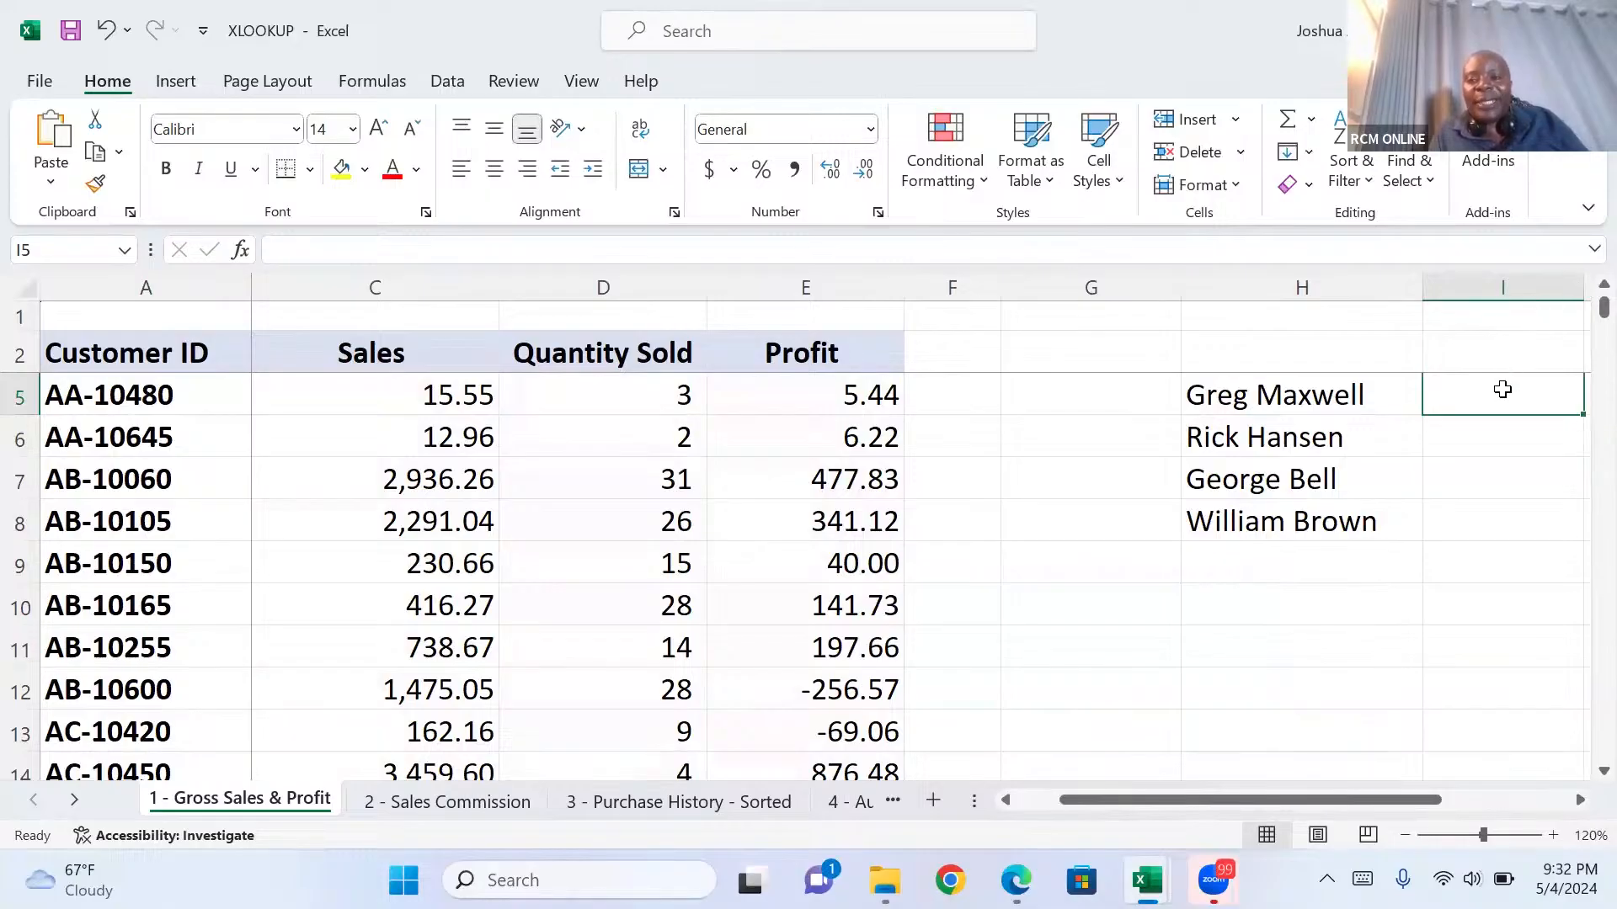
# - Review the looked-up values across row 4 and fill the XLOOKUP formula from I4 down to I8
pyautogui.moveTo(1502, 389); pyautogui.dragTo(1484, 306)
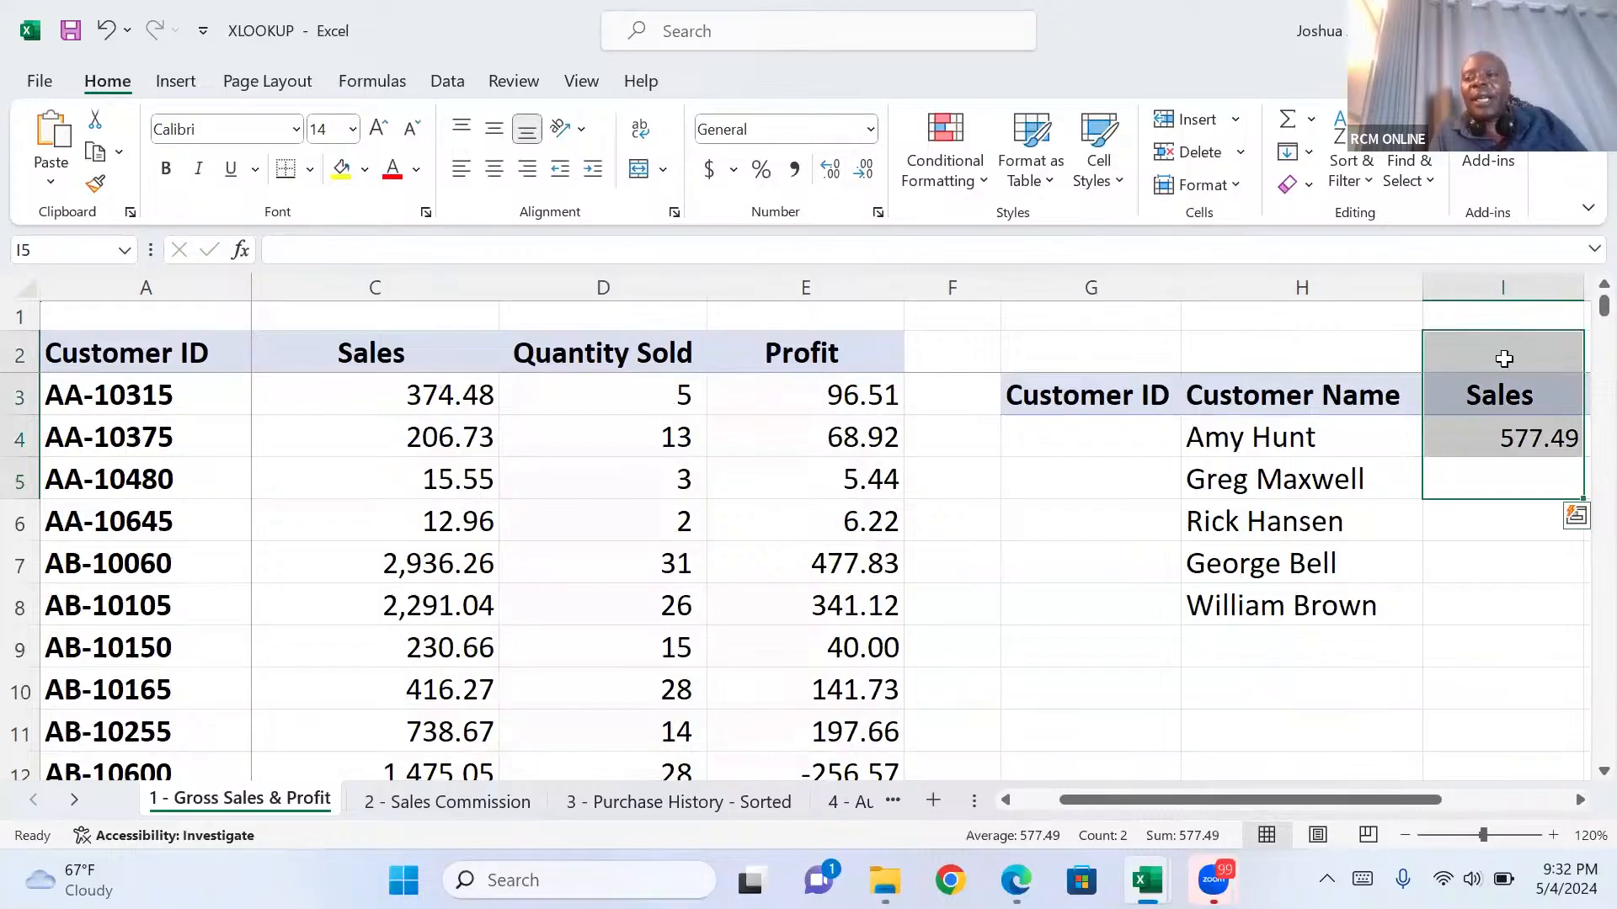
pyautogui.click(1472, 434)
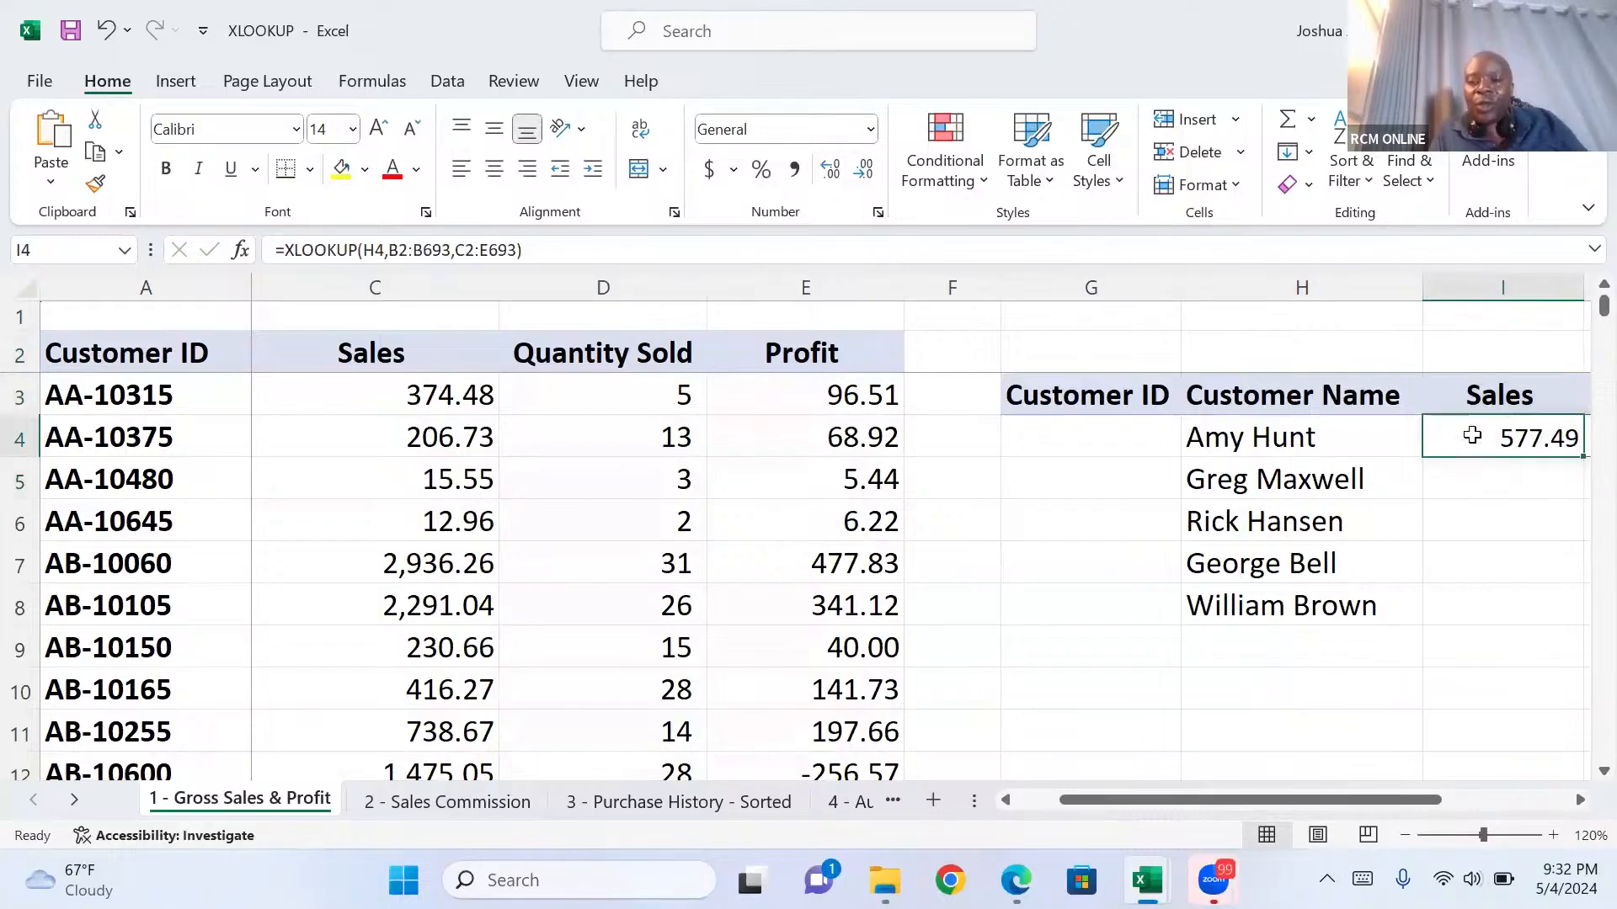
pyautogui.press('Right')
pyautogui.press('Right')
pyautogui.press('Right')
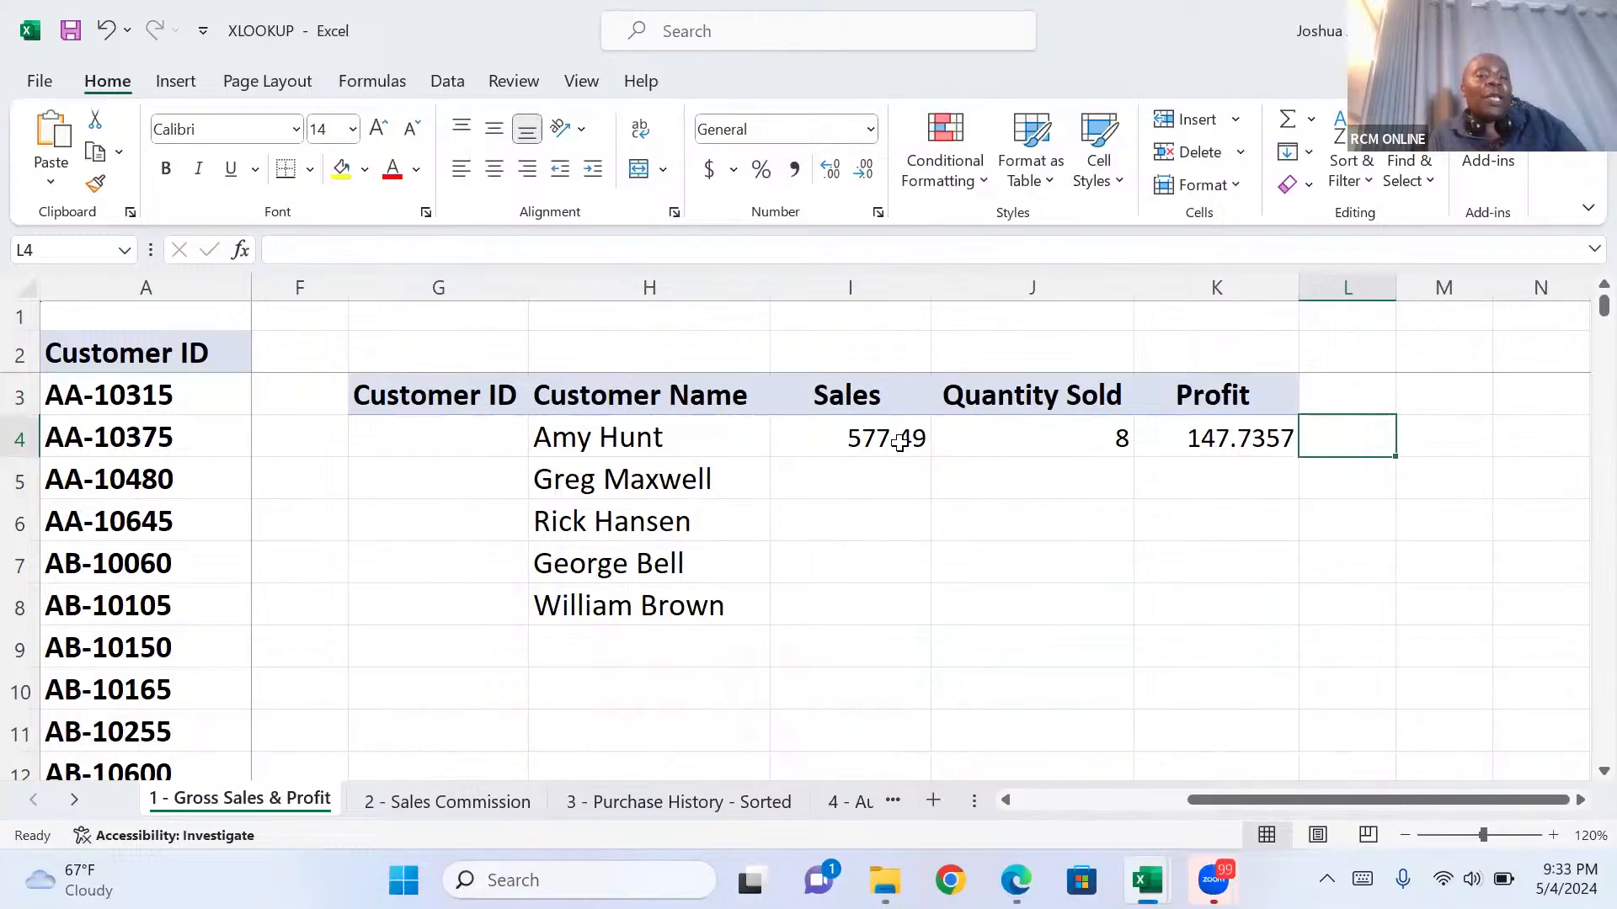
pyautogui.click(883, 438)
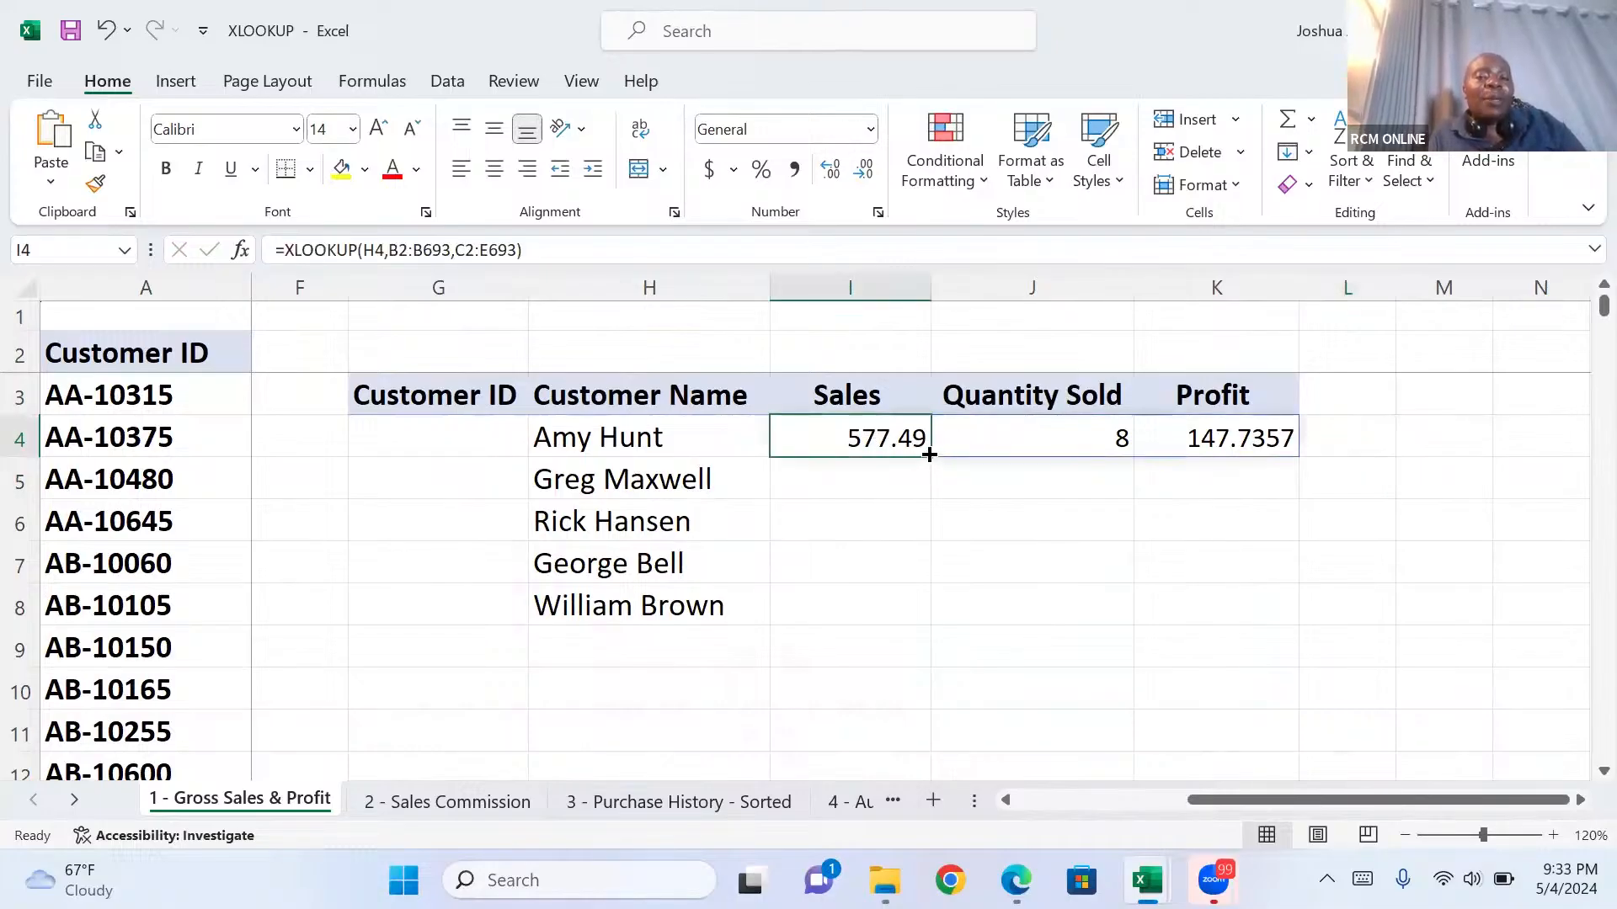
pyautogui.moveTo(930, 455); pyautogui.dragTo(919, 607)
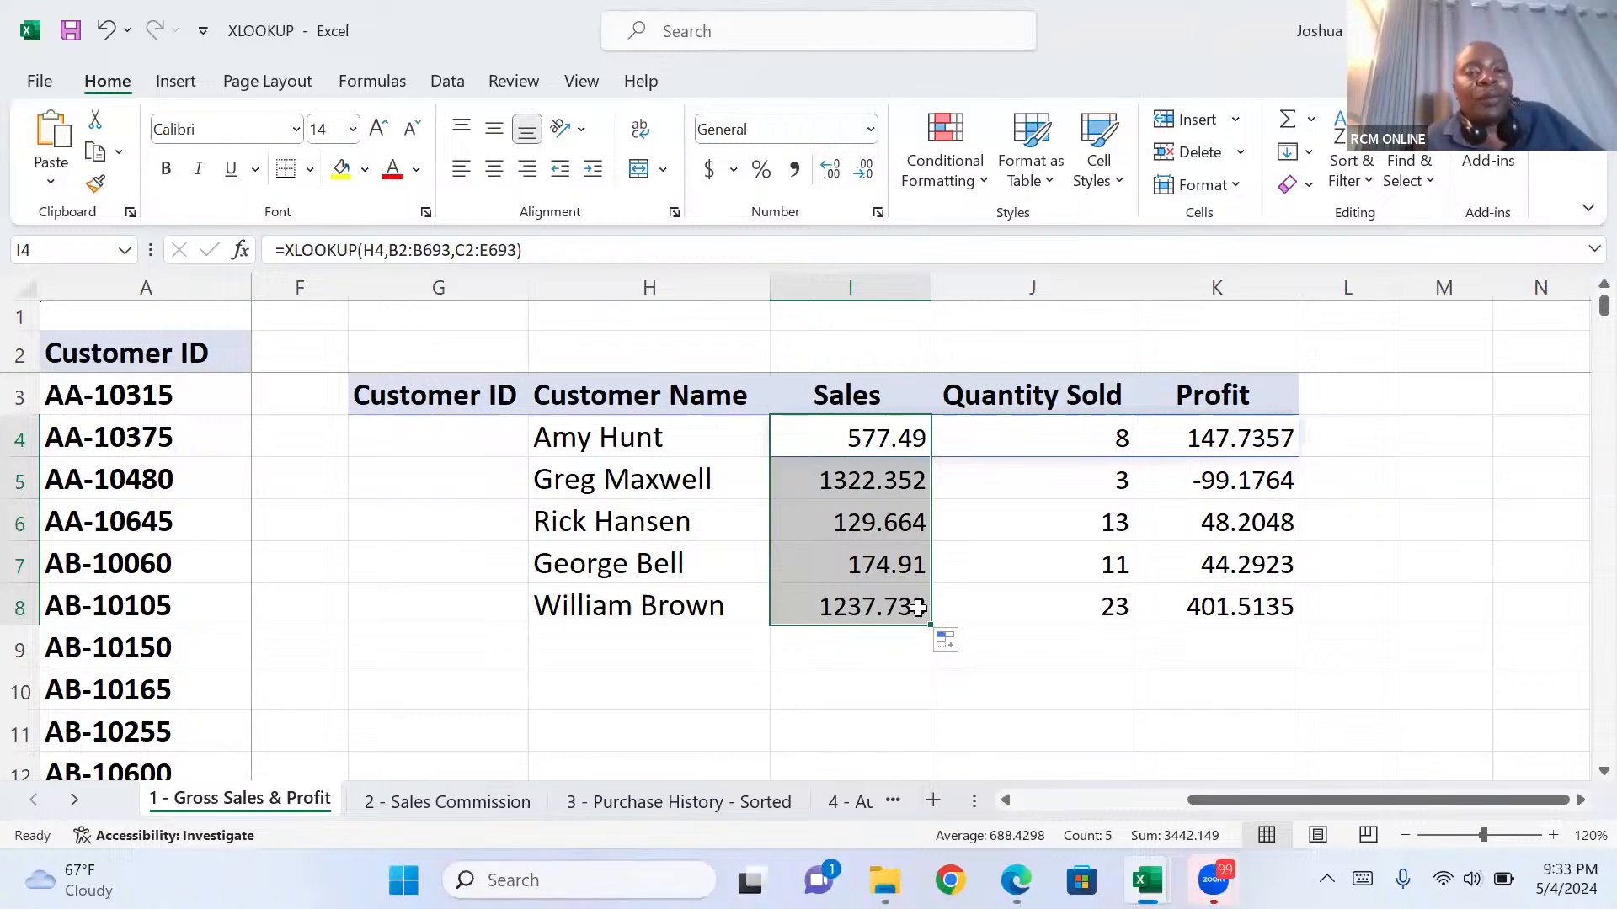
# - Undo the fill down to I8 and the XLOOKUP formula entry in I4
pyautogui.click(671, 127)
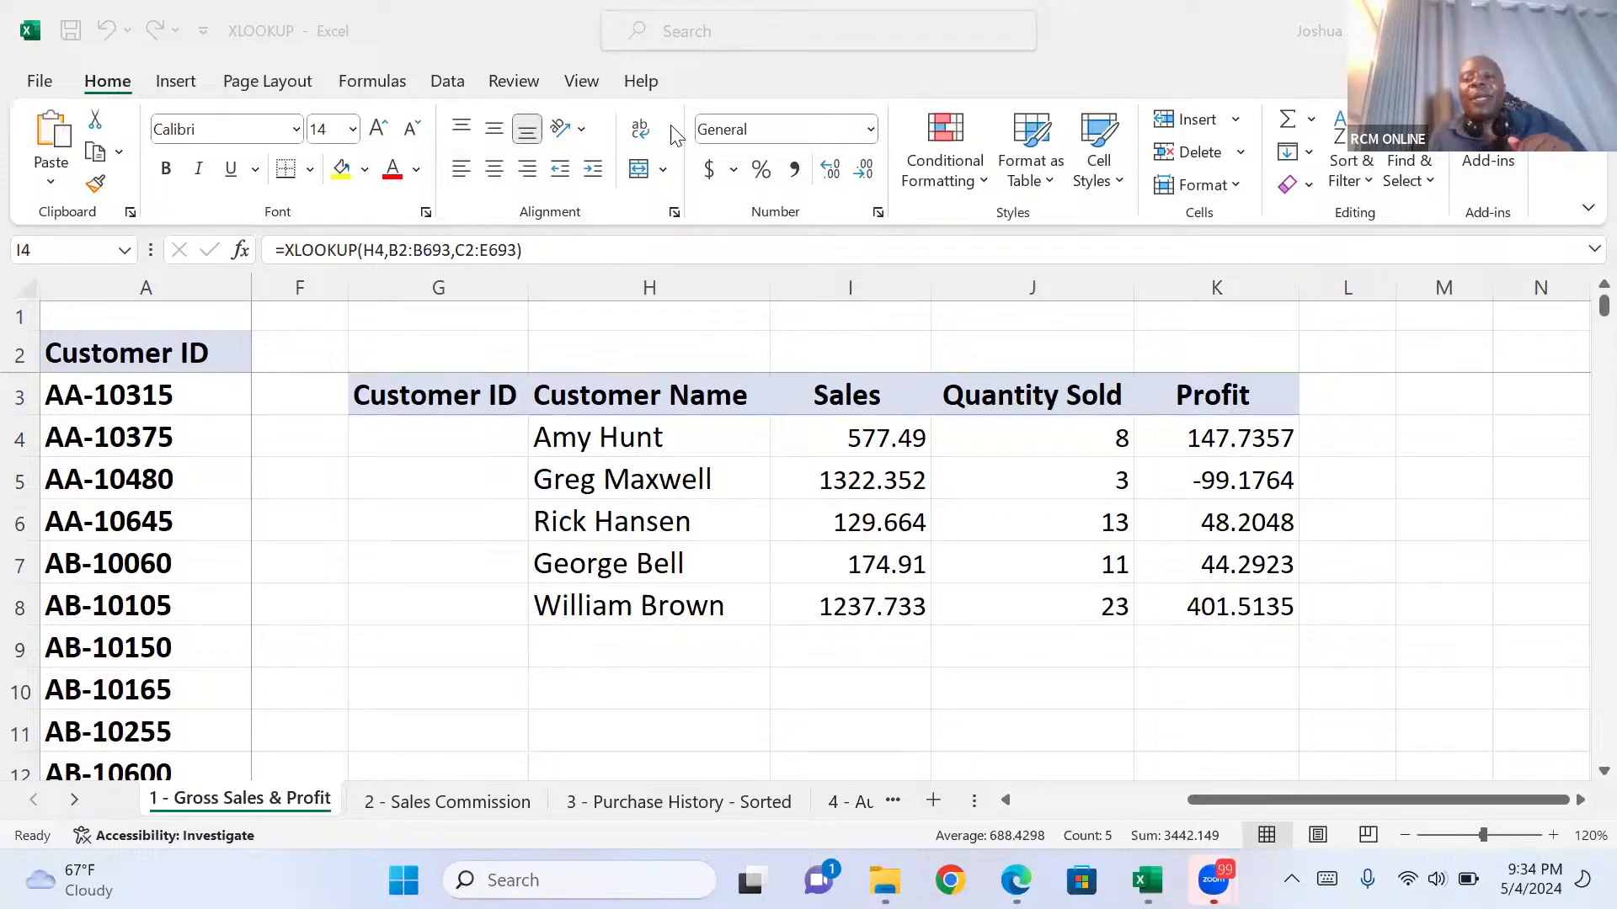
pyautogui.click(873, 466)
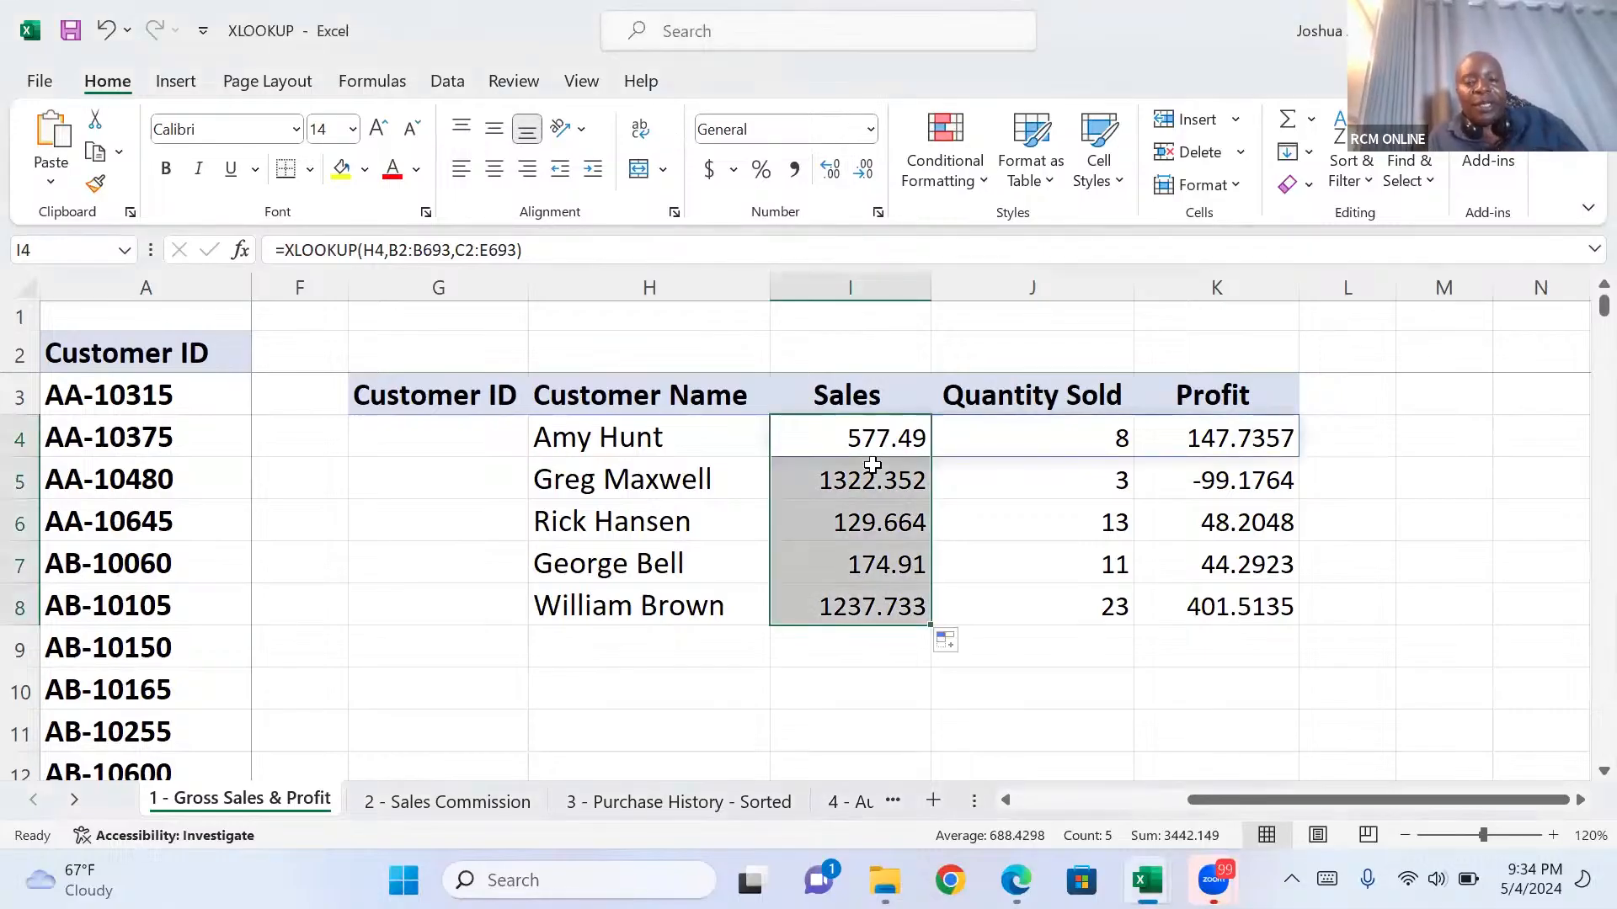
pyautogui.hotkey('ctrl', 'z')
pyautogui.hotkey('ctrl', 'z')
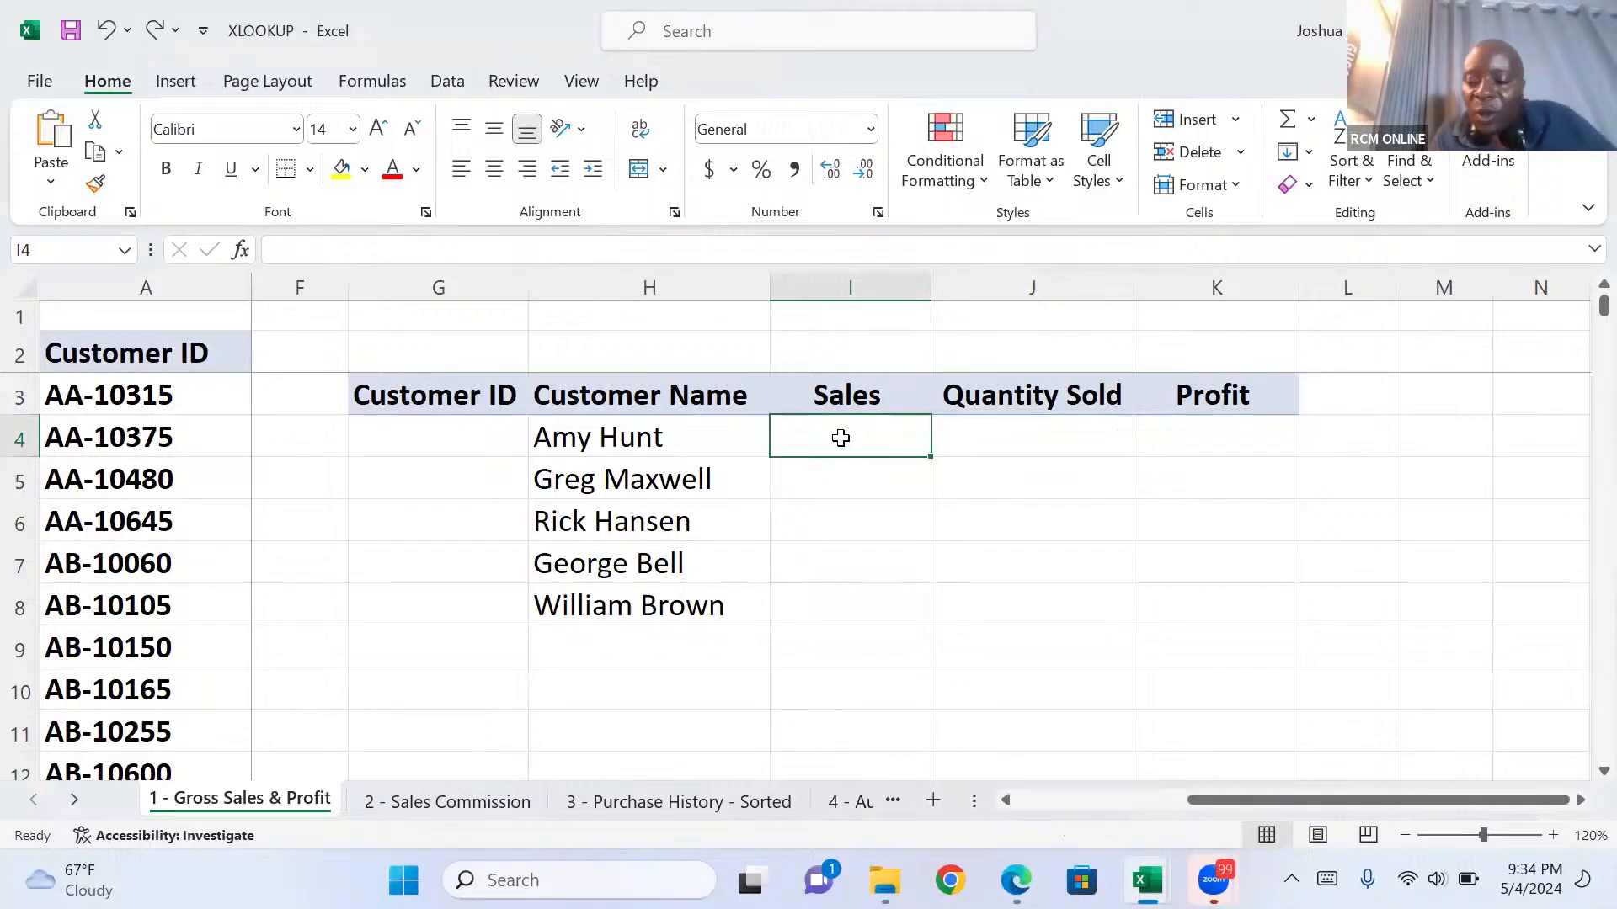
# - Begin a new XLOOKUP formula in the Sales cell I4, using customer name cell H4 as the lookup value
pyautogui.write('=')
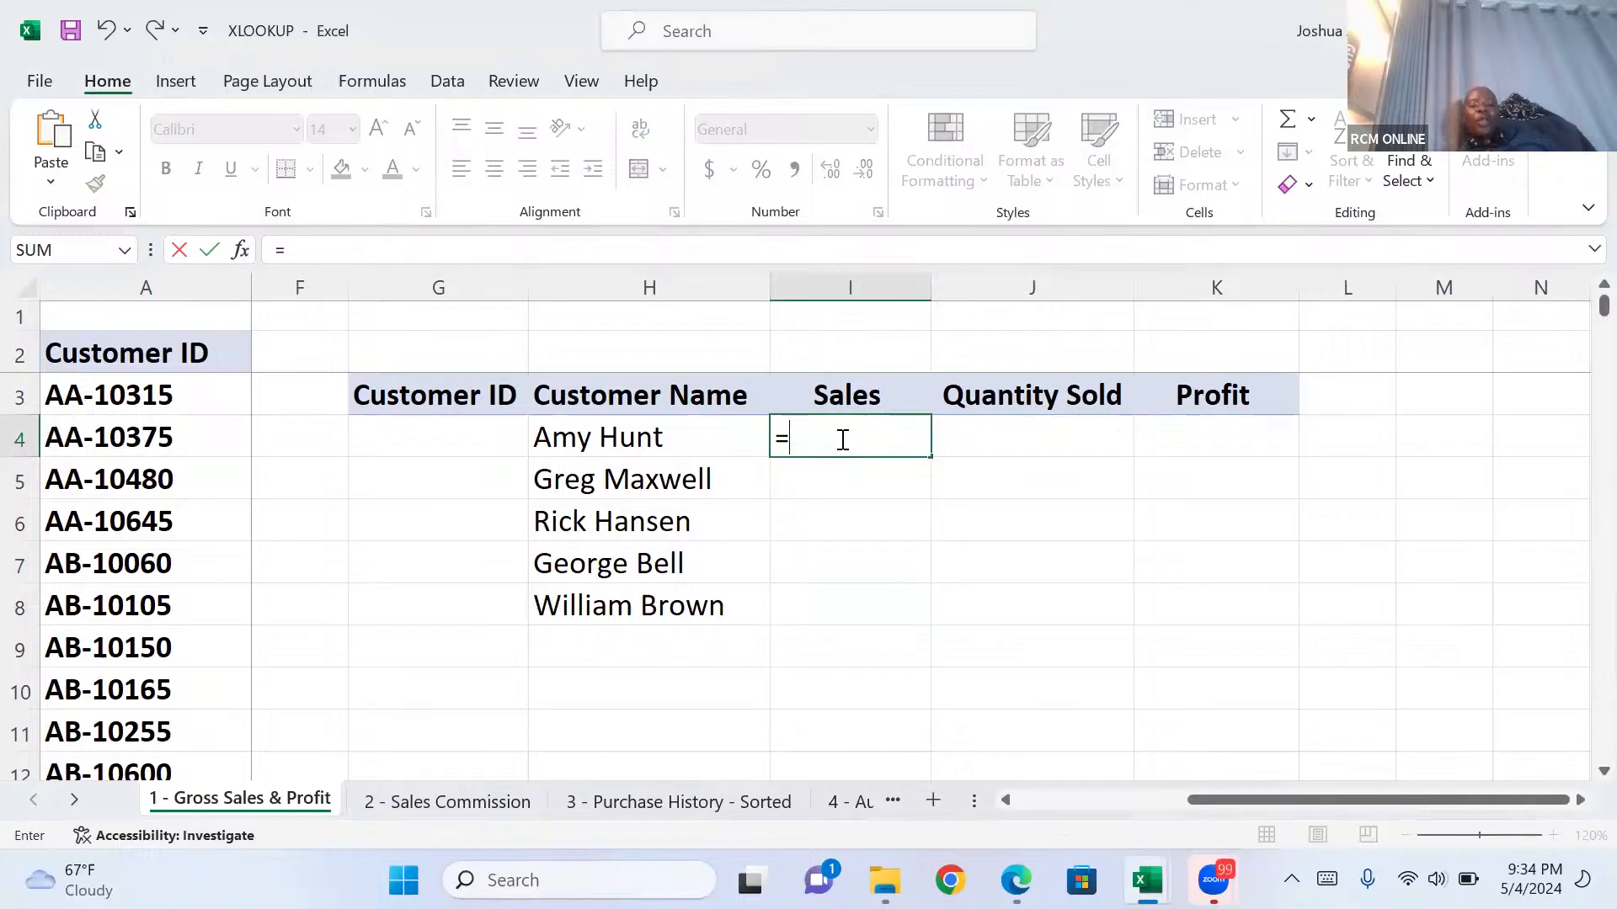
pyautogui.write('xloo')
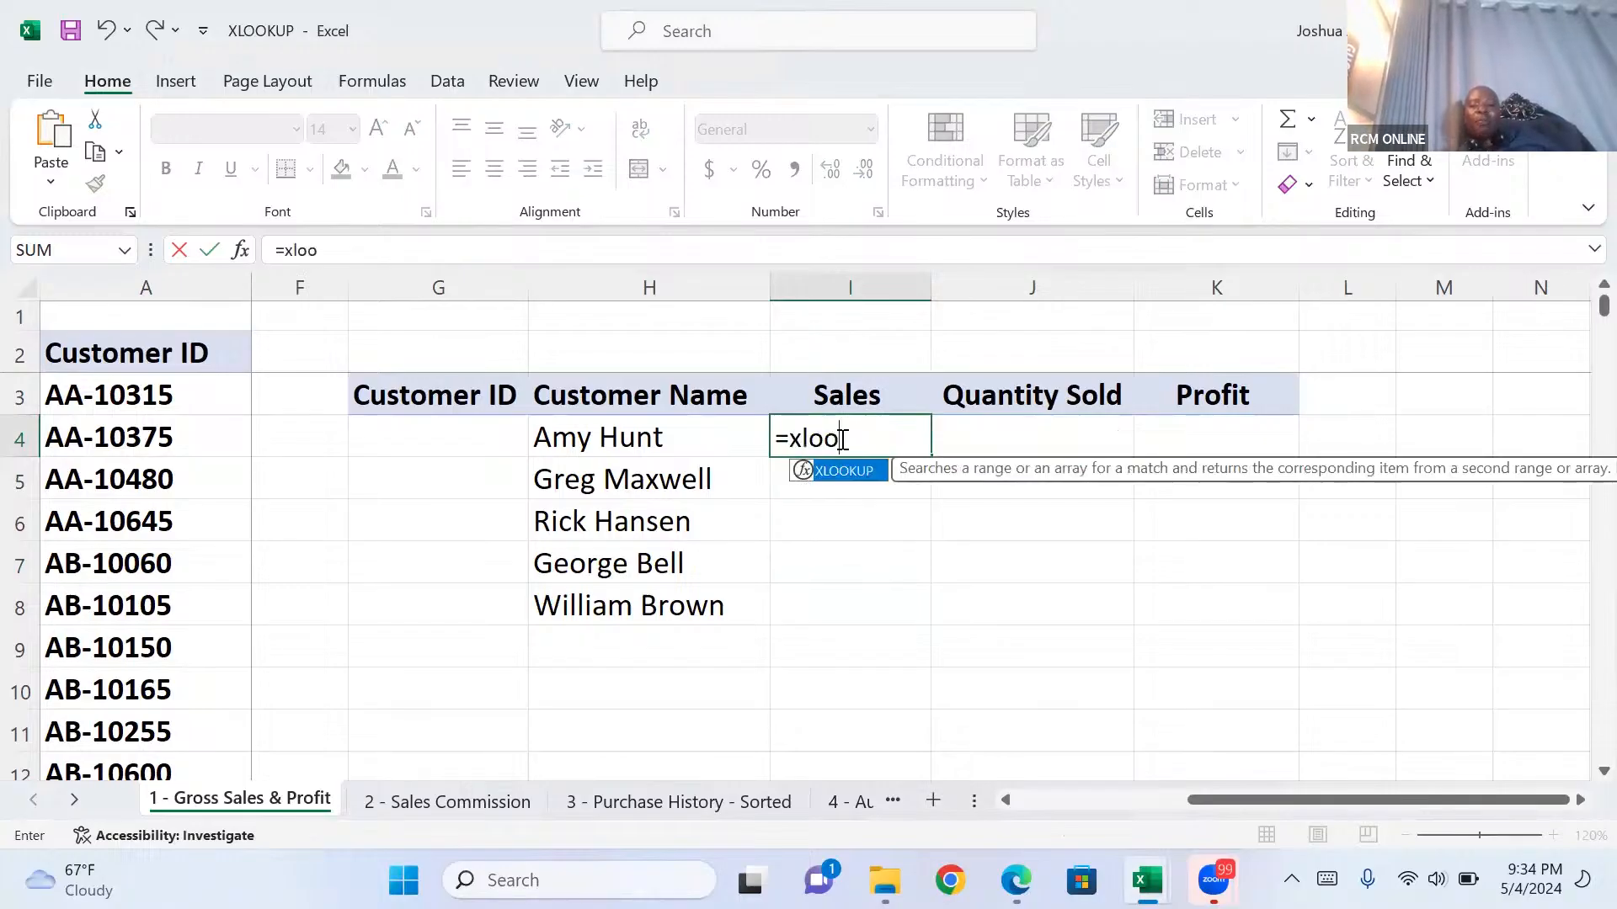
pyautogui.press('Tab')
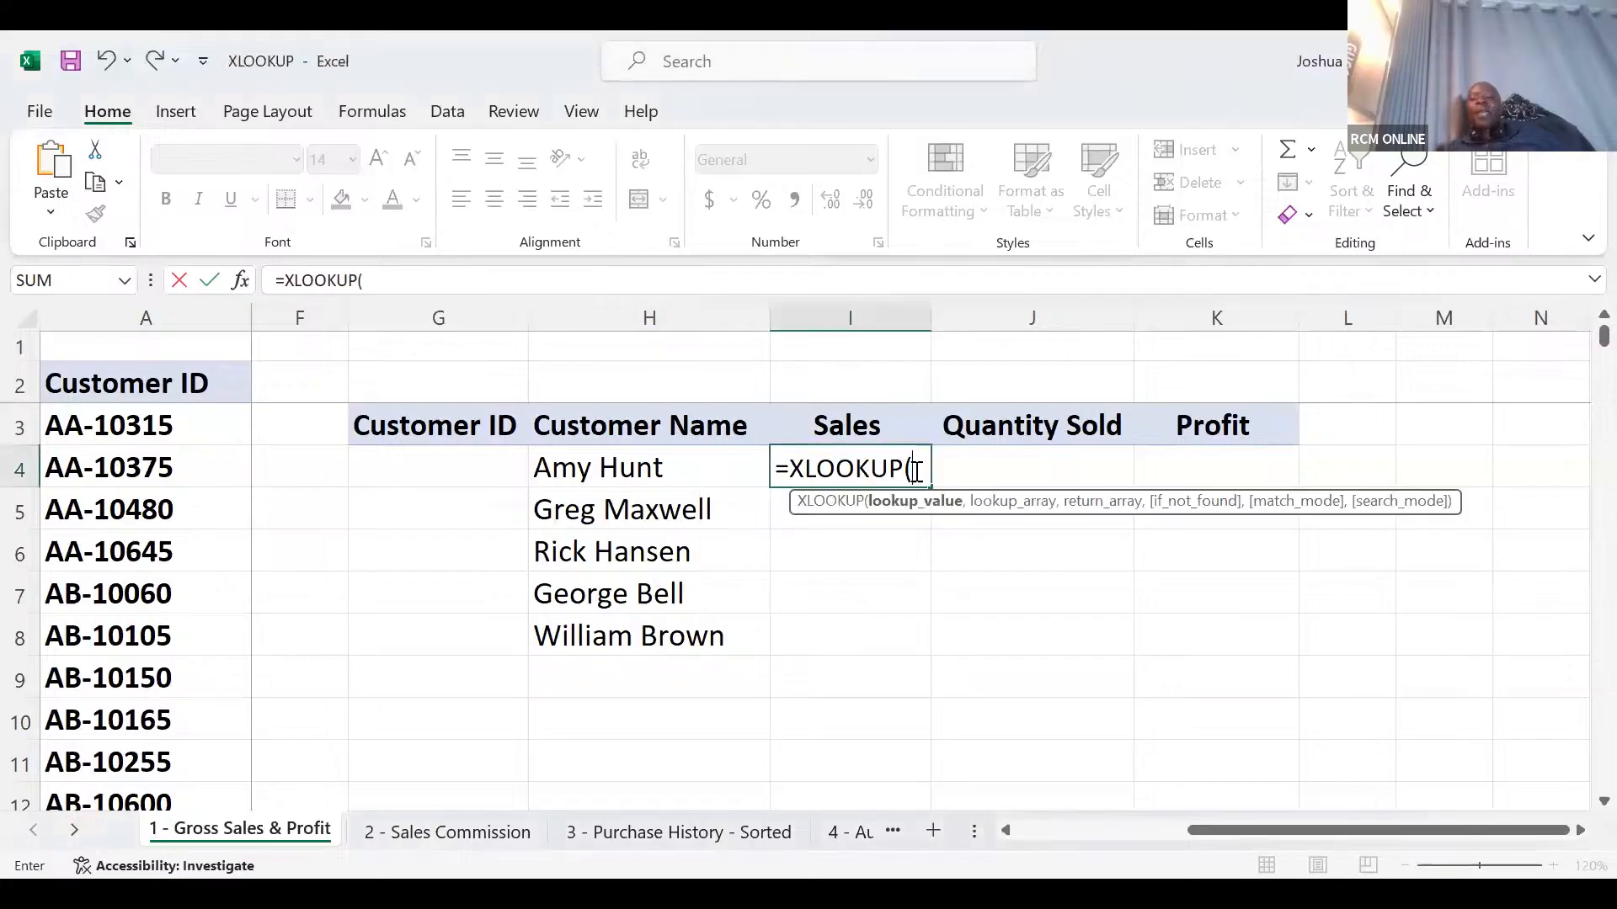
pyautogui.click(915, 472)
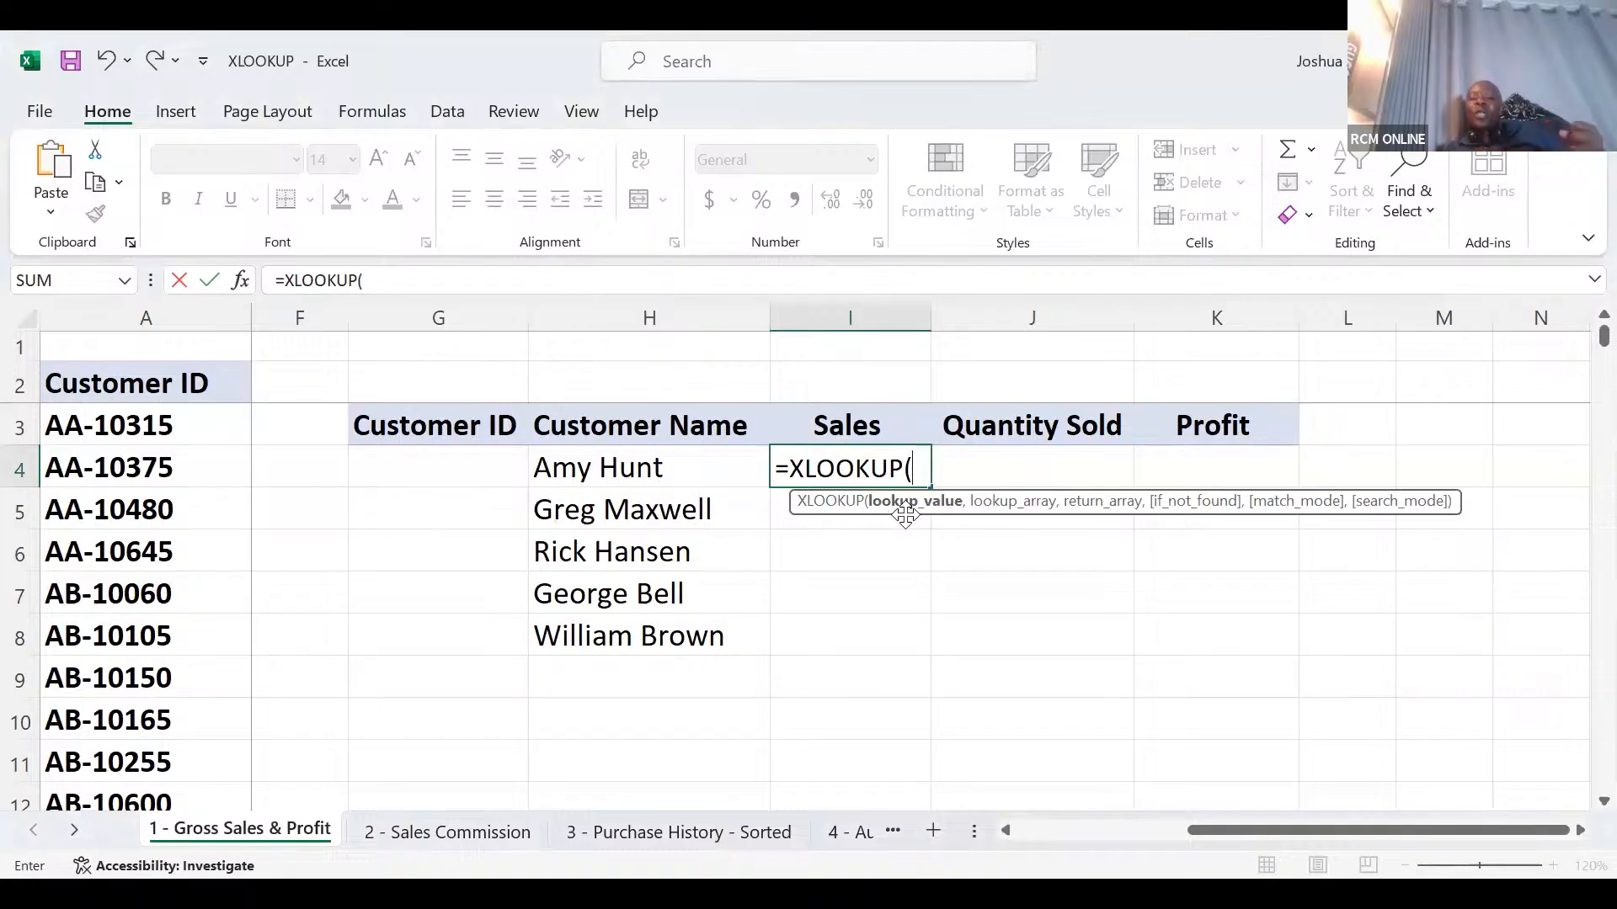
pyautogui.click(624, 463)
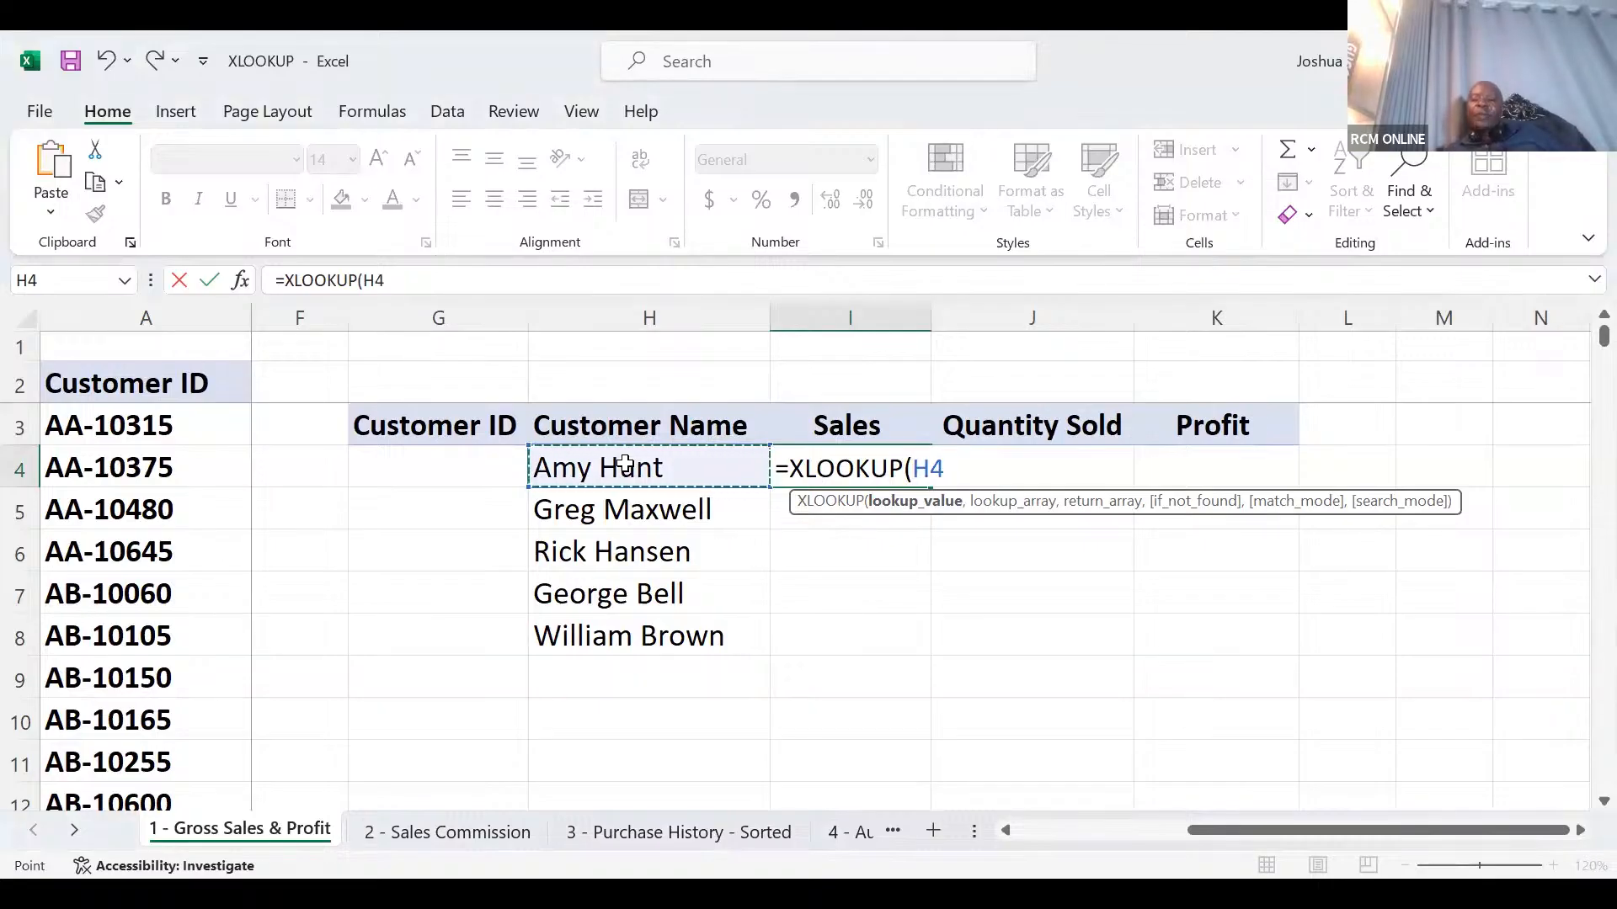
pyautogui.write(',')
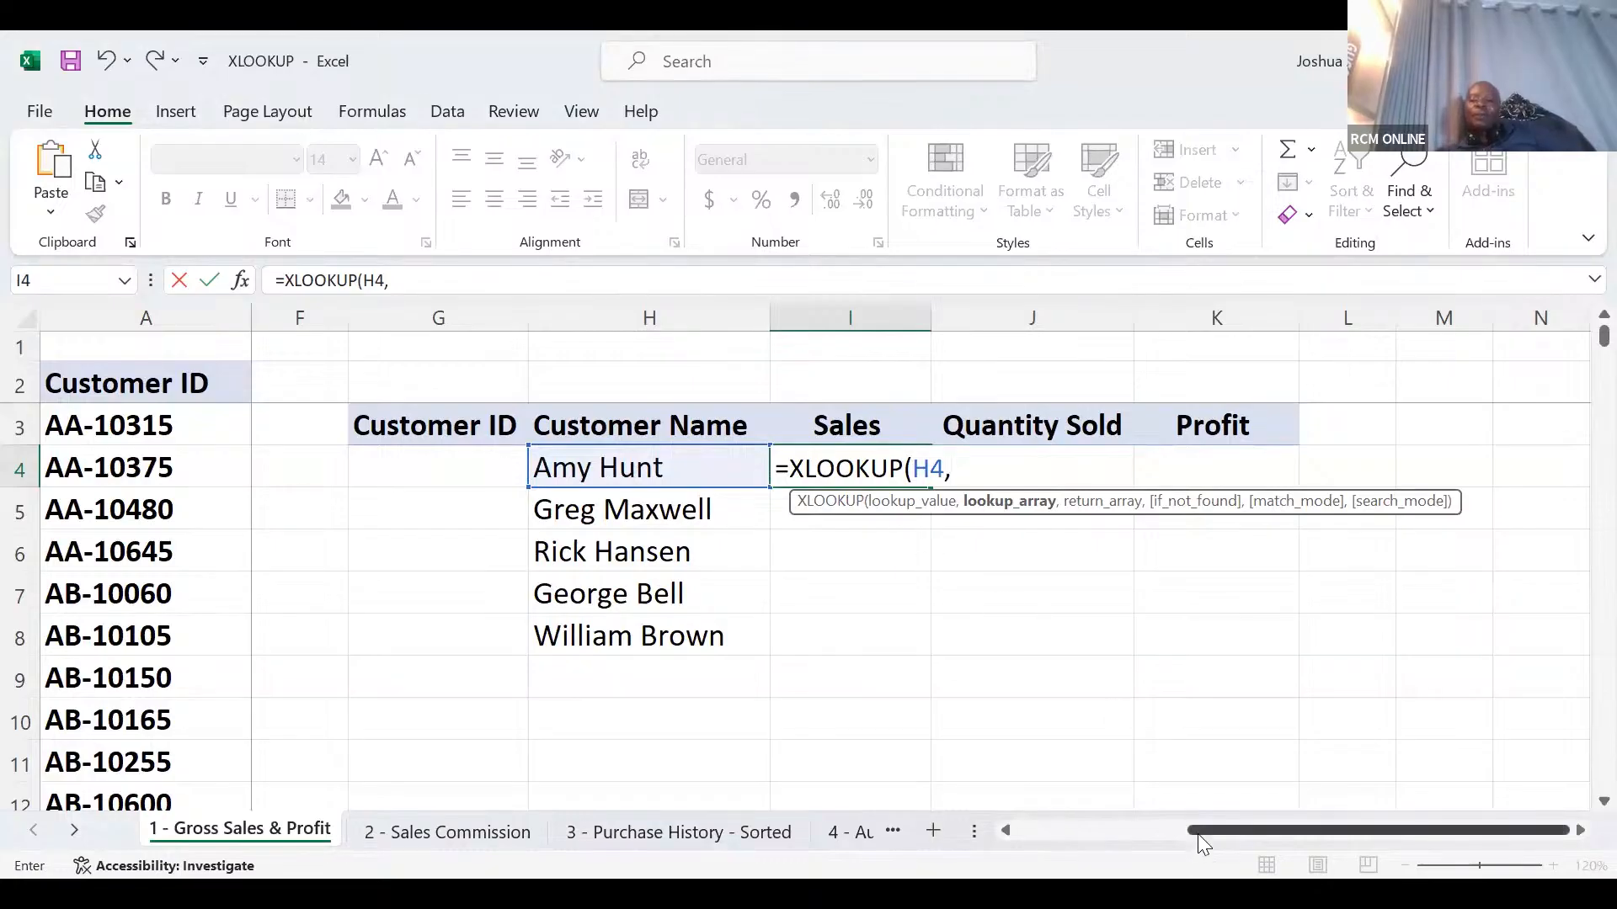
# - Select B2:B693 in the source table's Customer Name column as the formula's lookup array
pyautogui.moveTo(1197, 828); pyautogui.dragTo(997, 833)
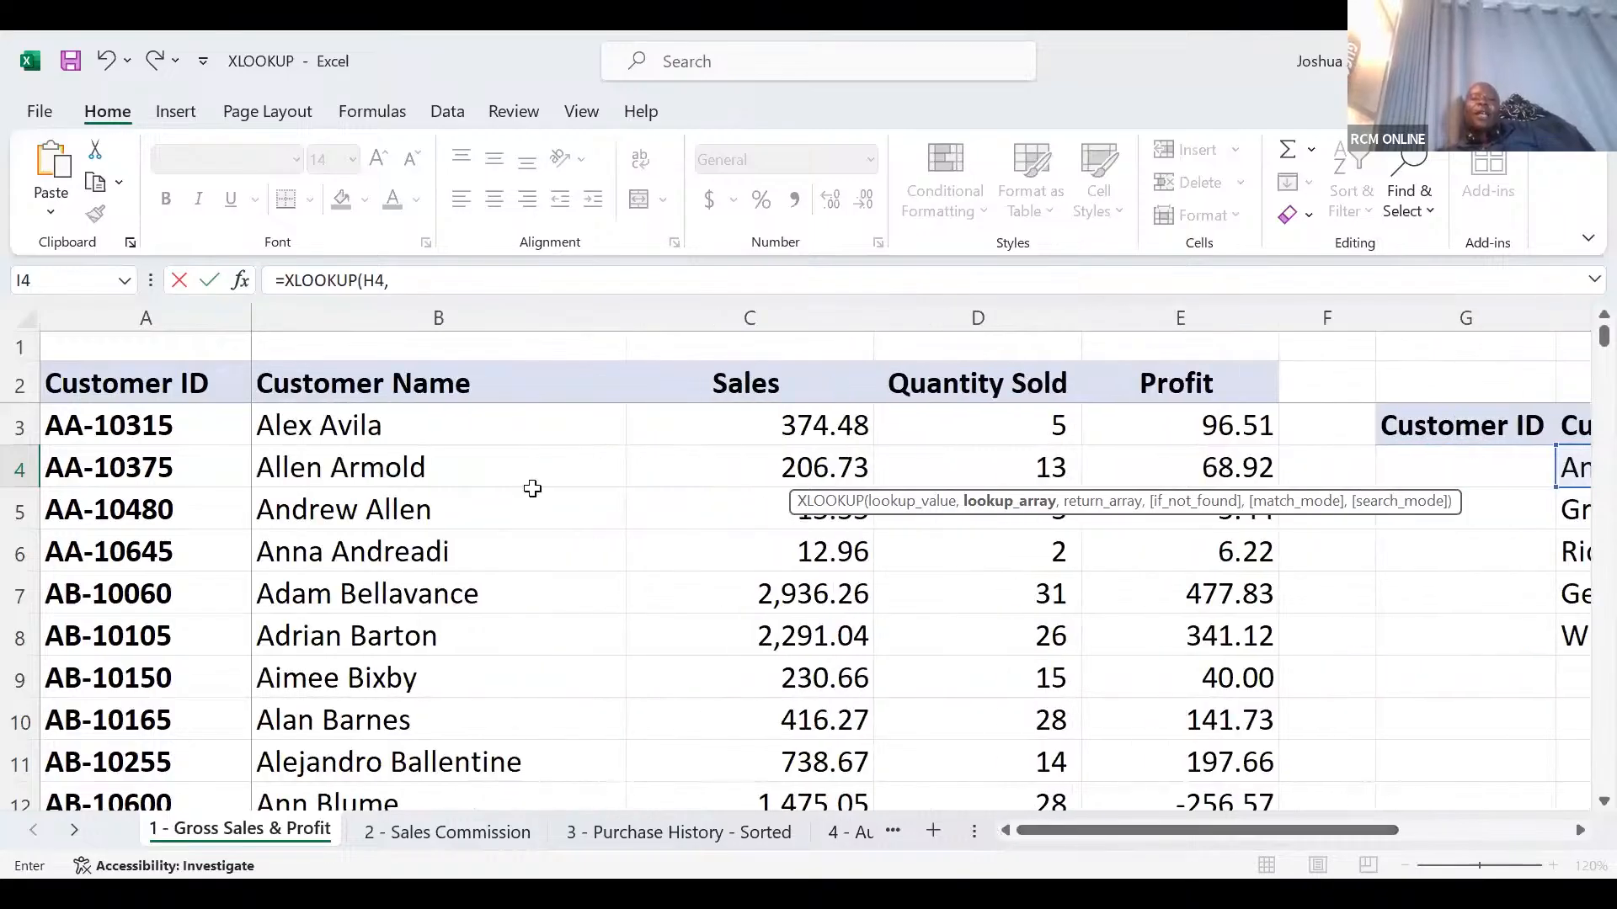
pyautogui.click(439, 386)
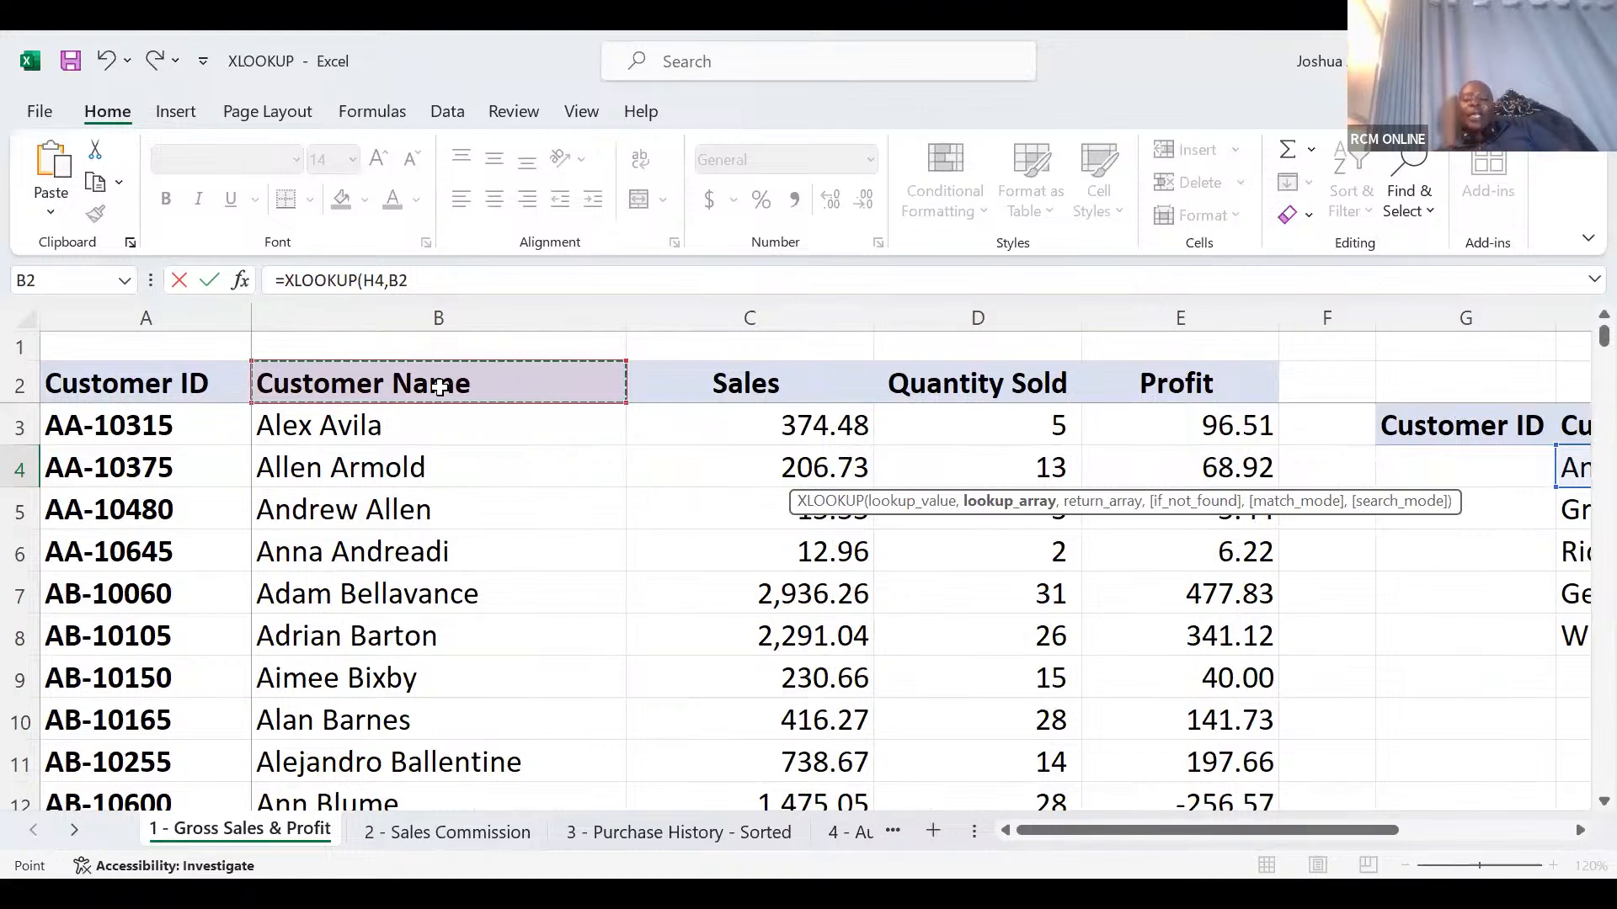
pyautogui.hotkey('ctrl', 'shift', 'Down')
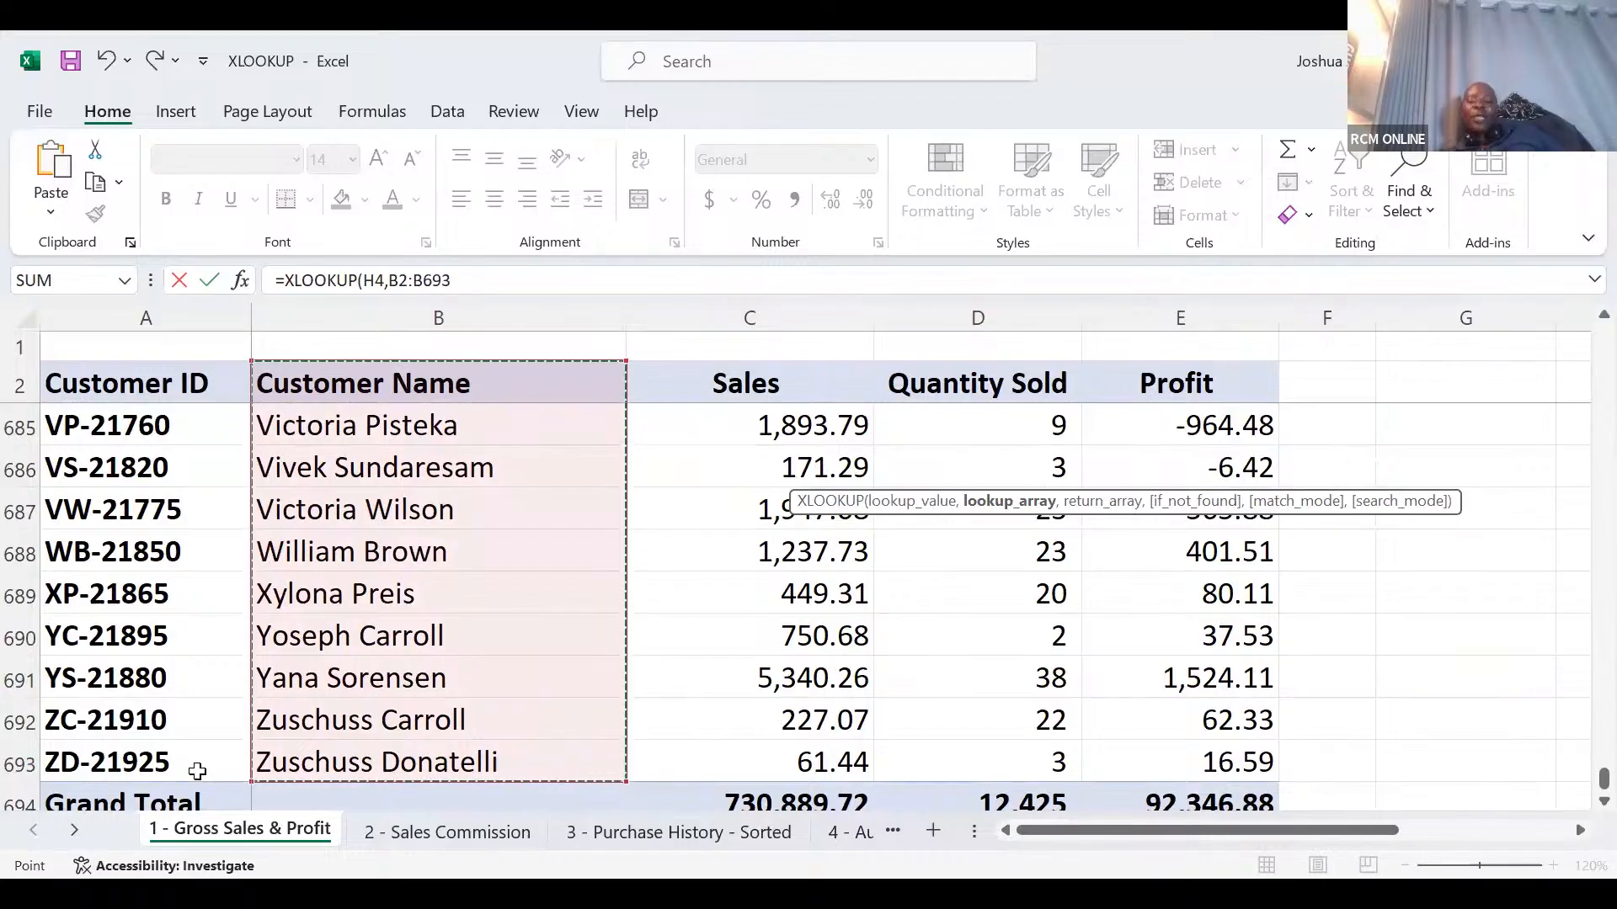
pyautogui.write(',')
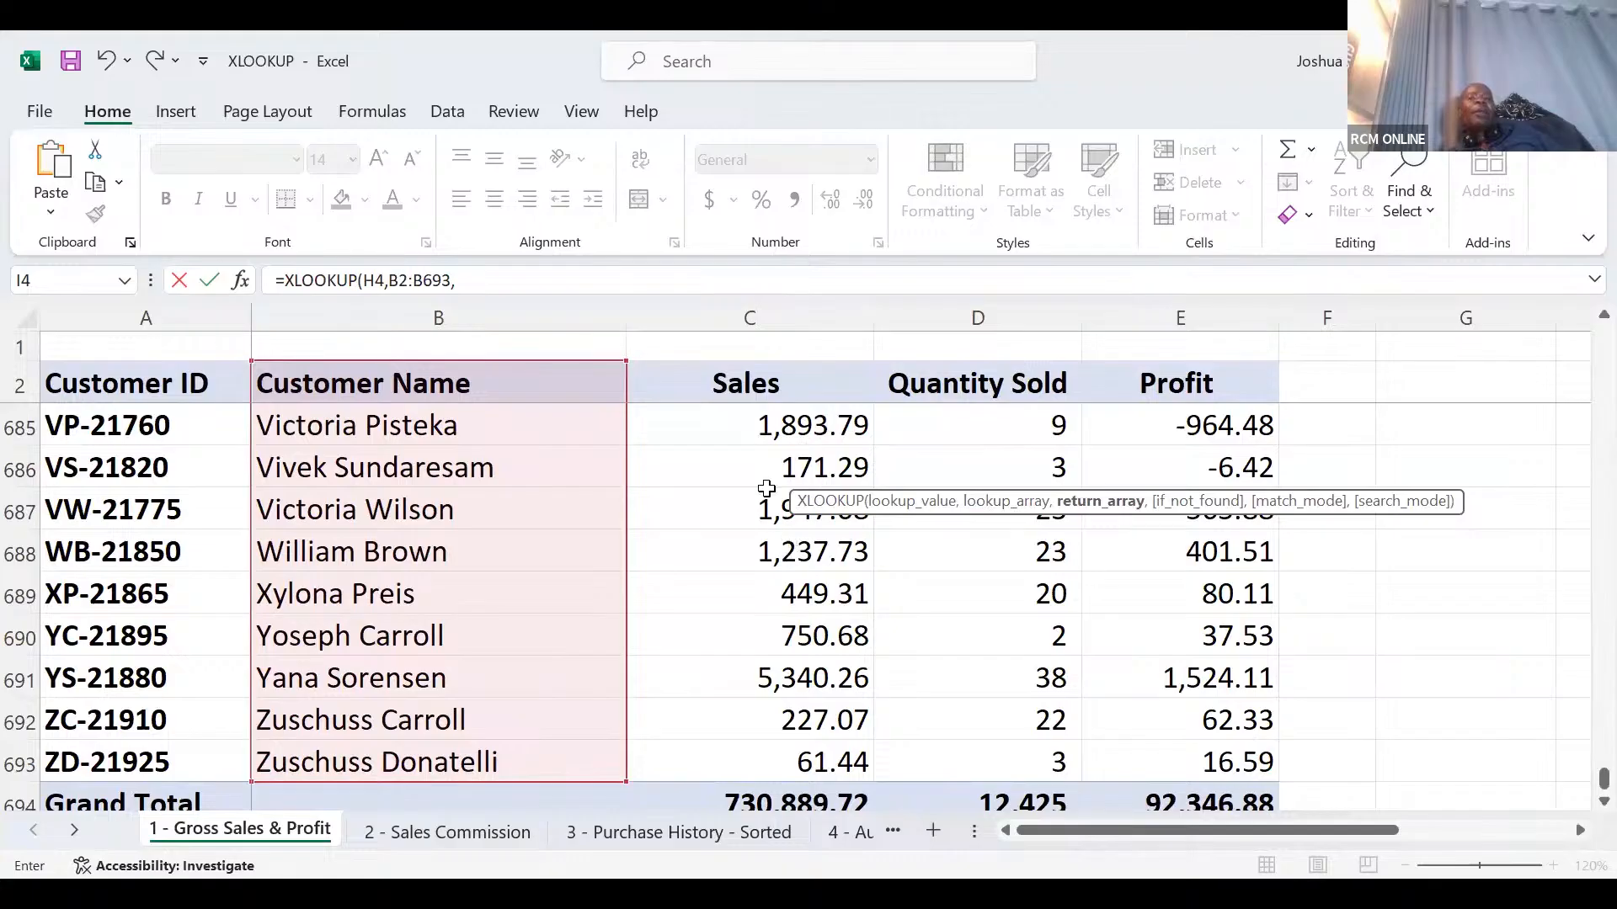
# - Set C2:E693, covering the Sales, Quantity Sold and Profit columns without the Grand Total row, as the return array and enter the formula
pyautogui.click(745, 391)
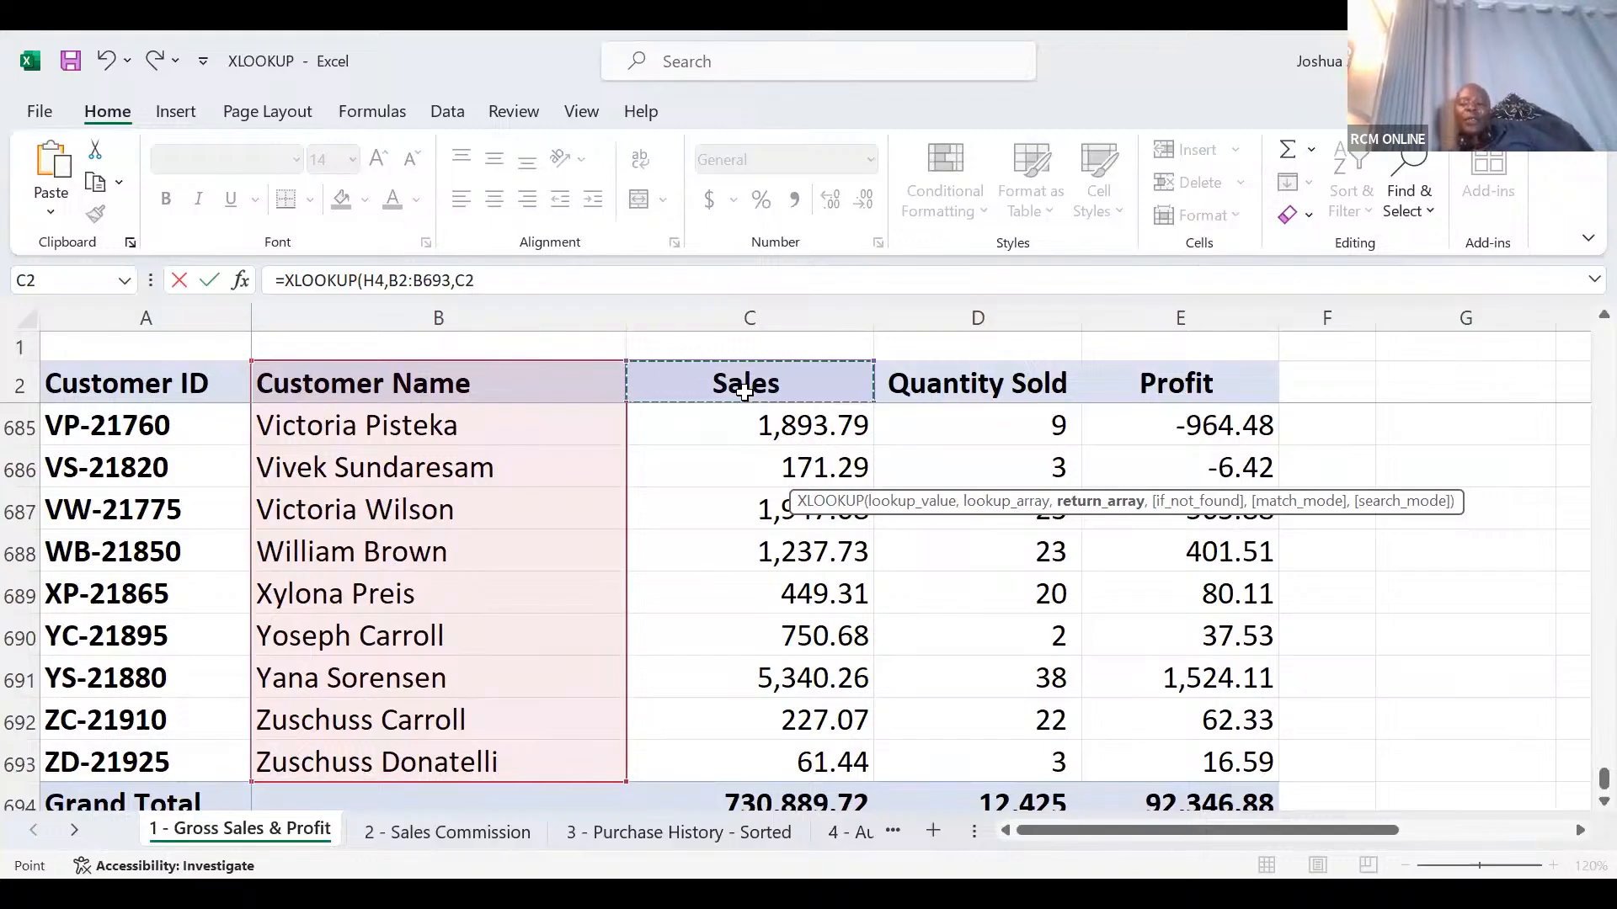
pyautogui.hotkey('shift', 'Right')
pyautogui.hotkey('shift', 'Right')
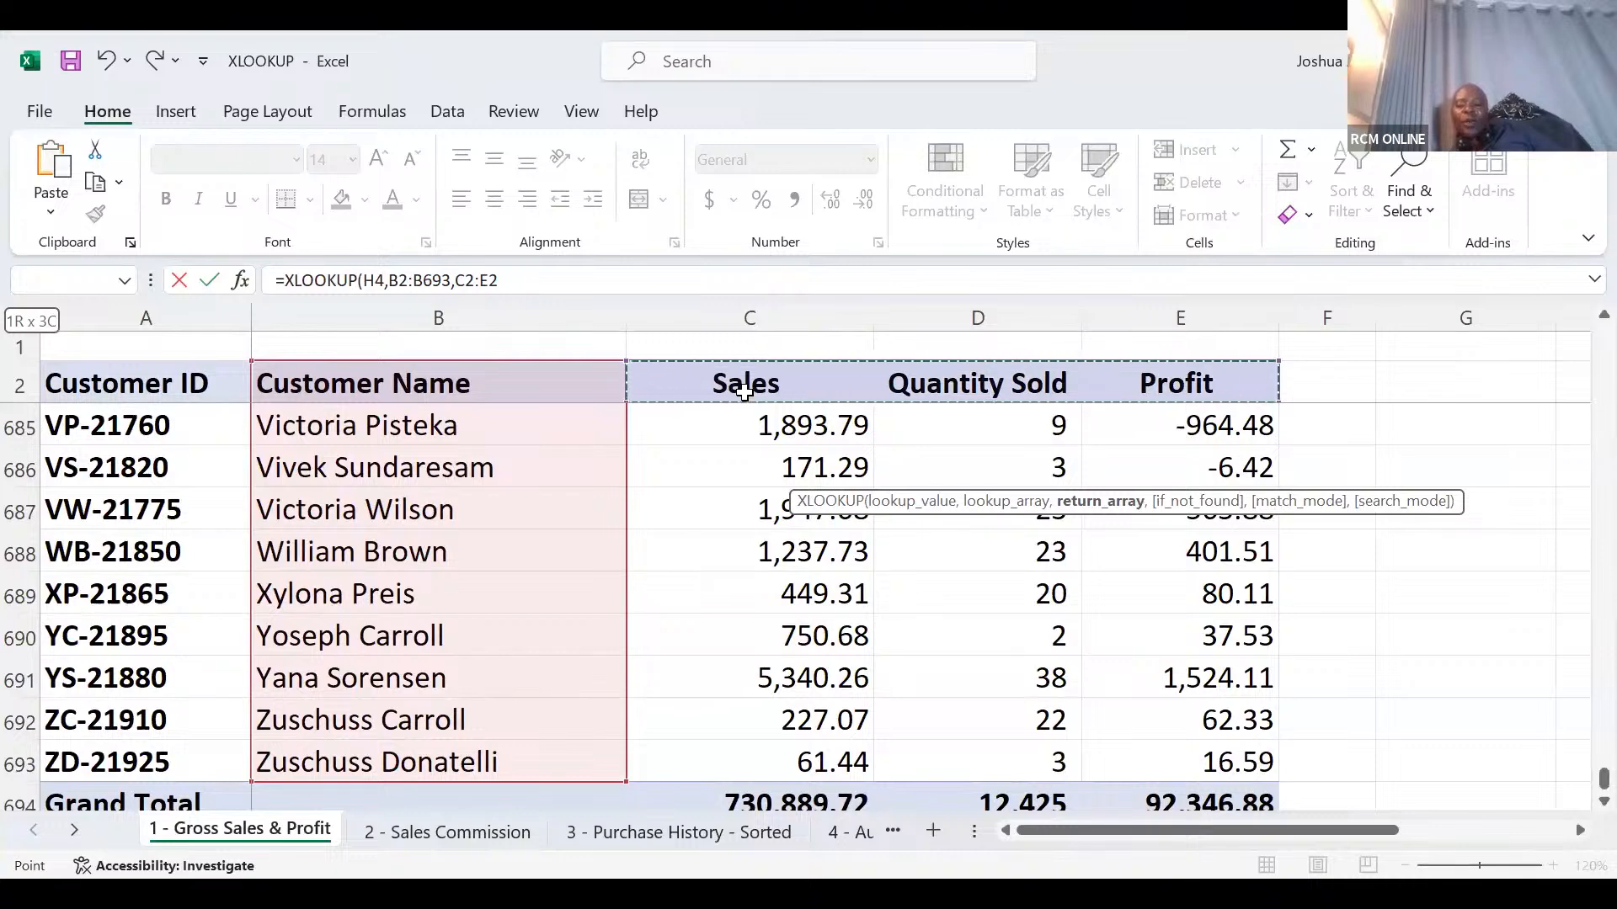
pyautogui.hotkey('ctrl', 'shift', 'Down')
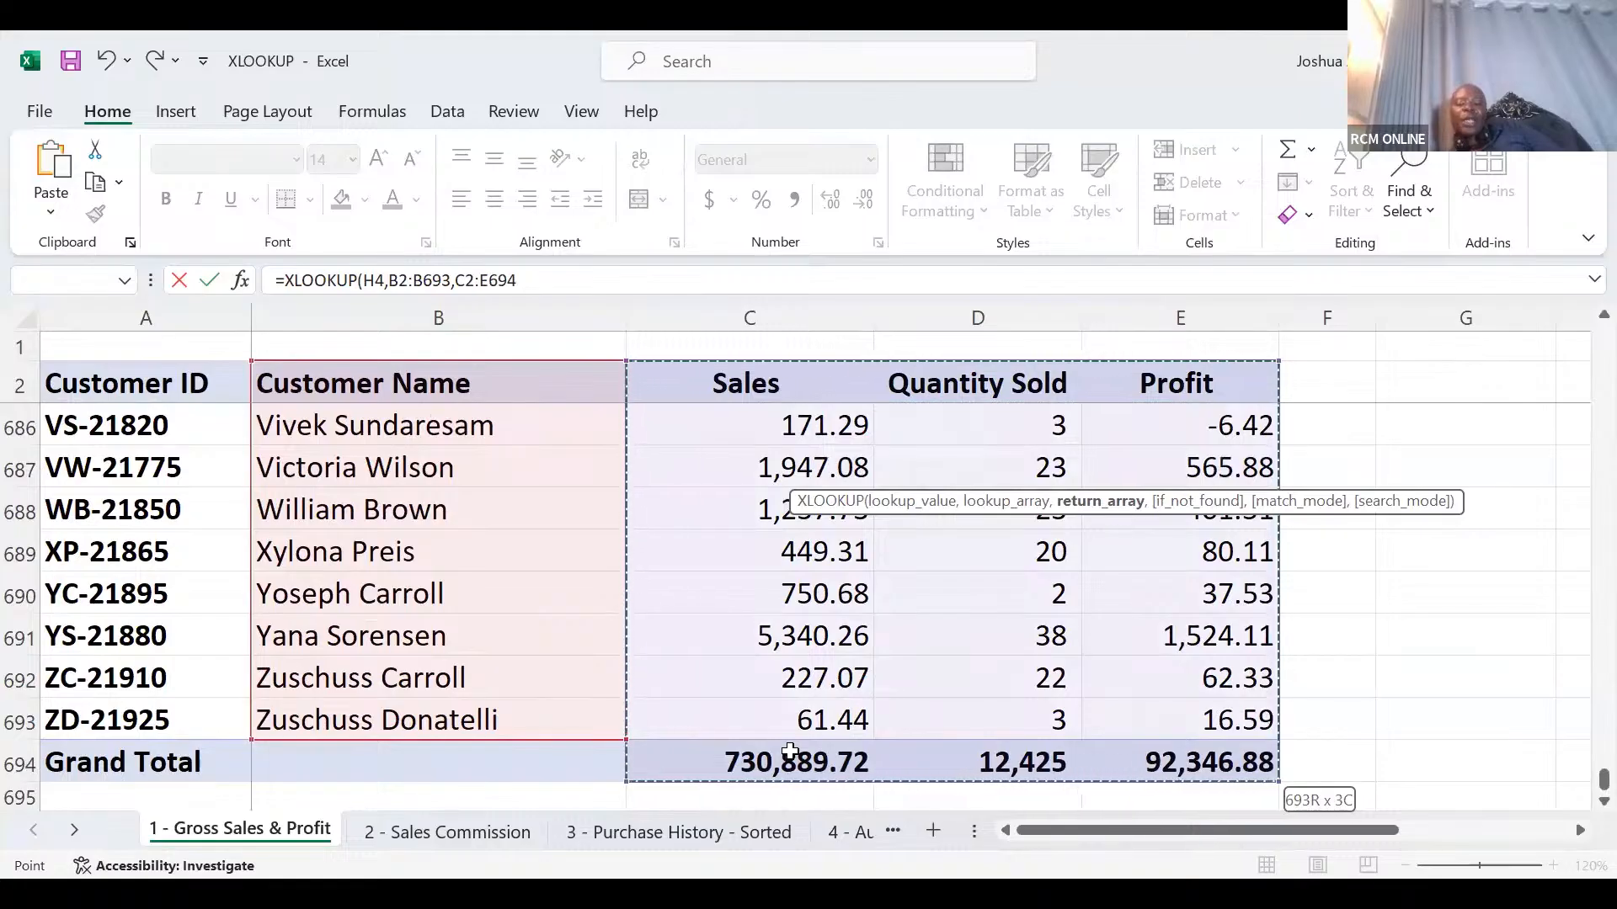
pyautogui.hotkey('shift', 'Up')
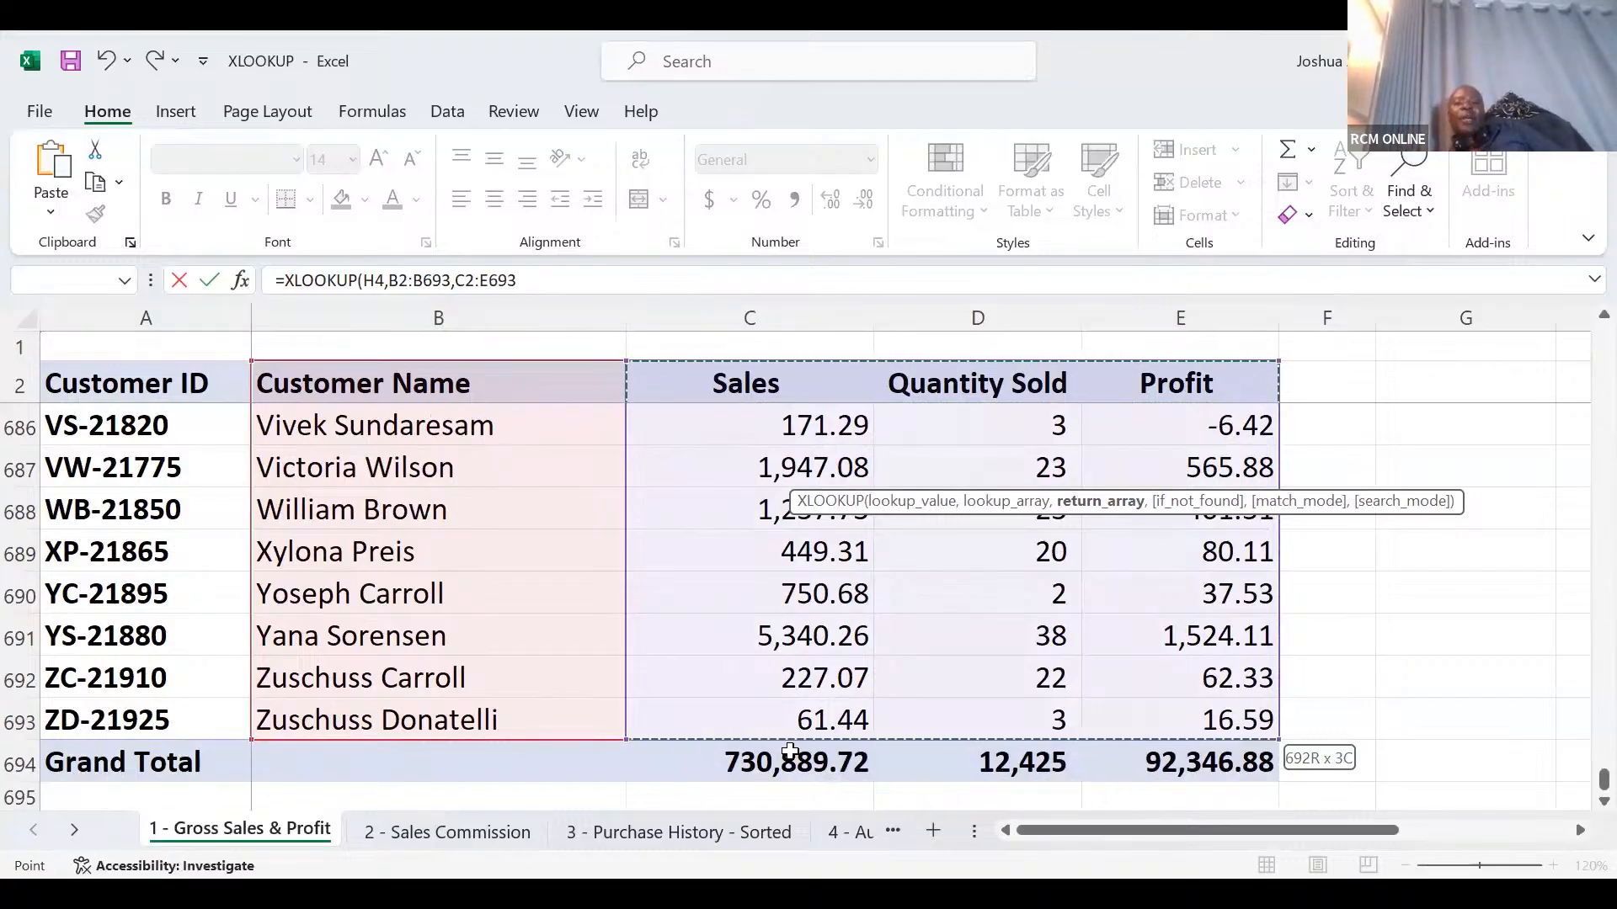
pyautogui.write(')')
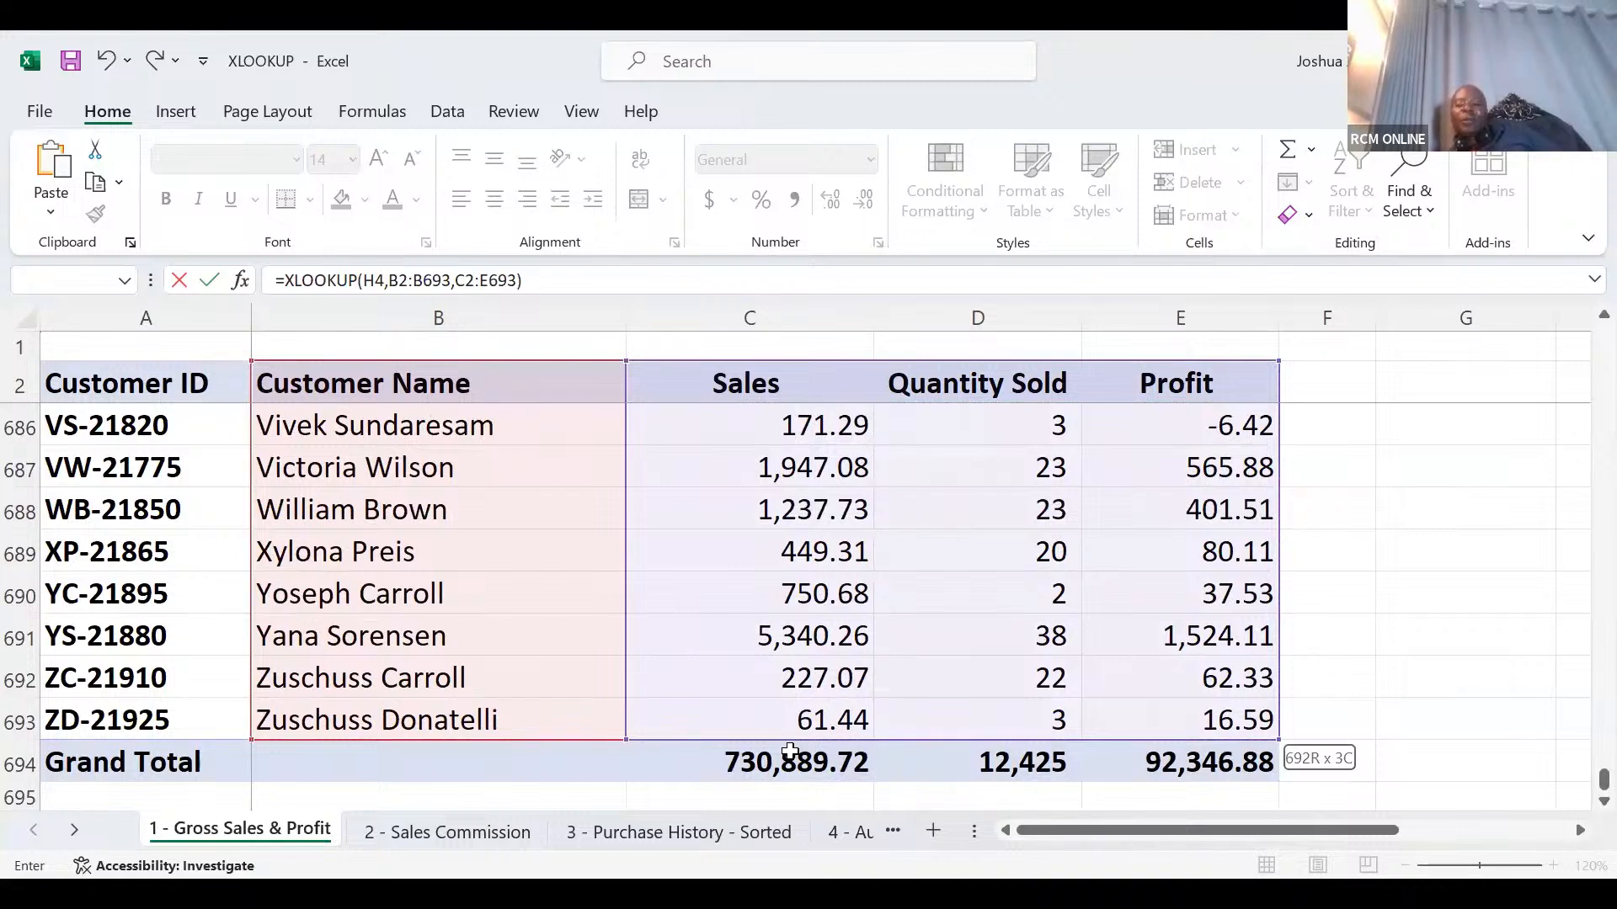
pyautogui.press('Return')
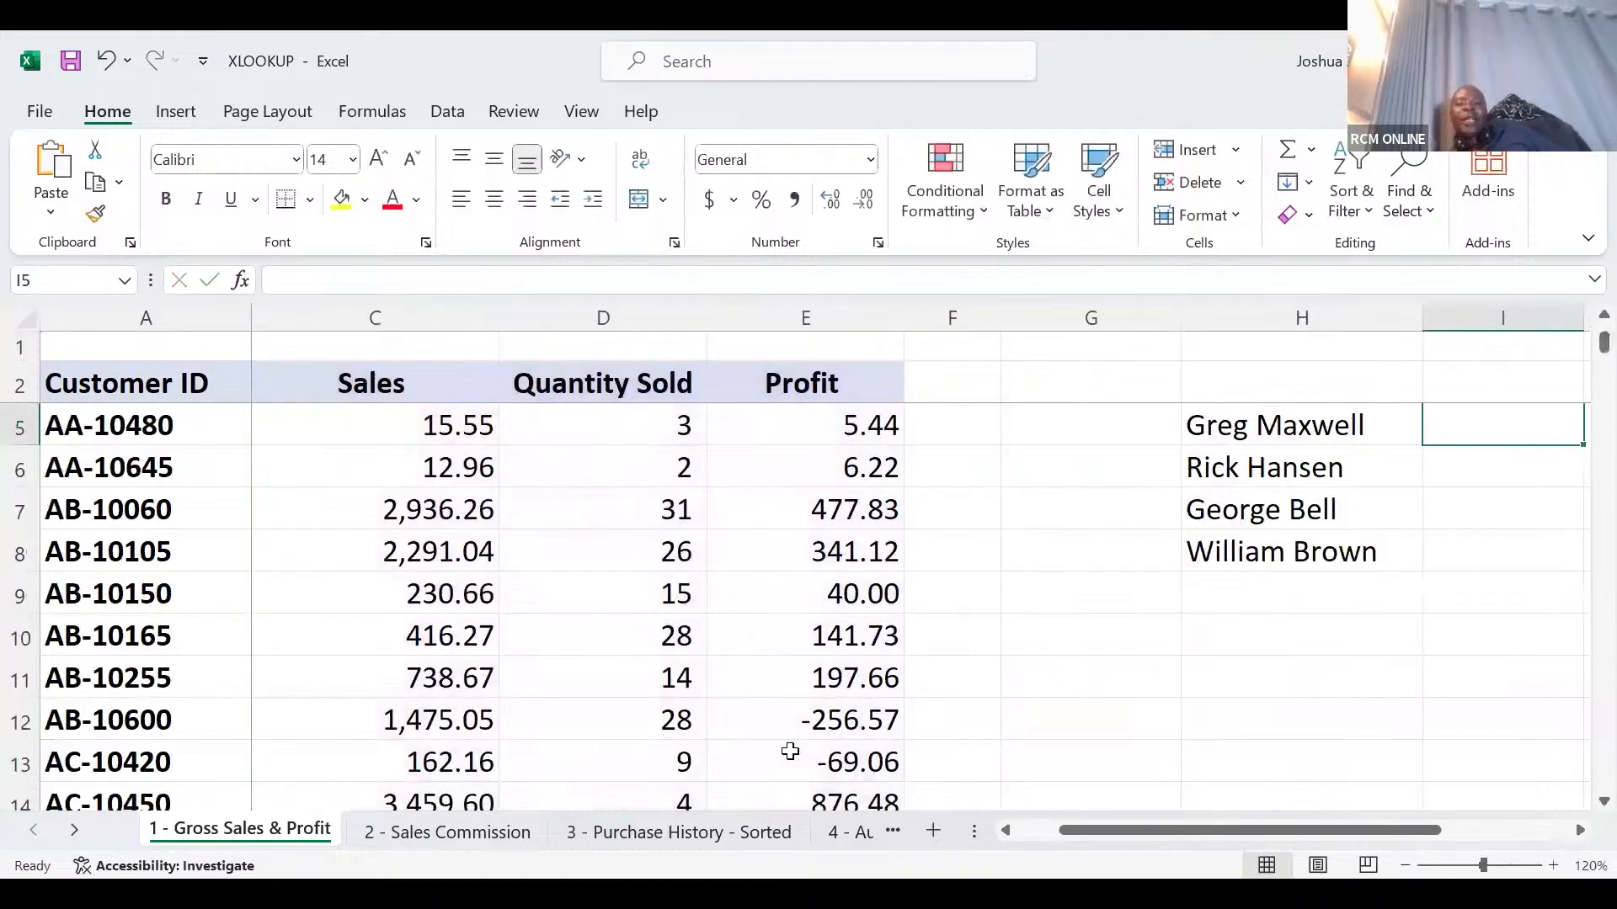
# - Check the returned values across I4:K4 and fill the XLOOKUP formula from I4 down to I8 for the remaining customers
pyautogui.press('Up')
pyautogui.scroll(1, 790, 751)
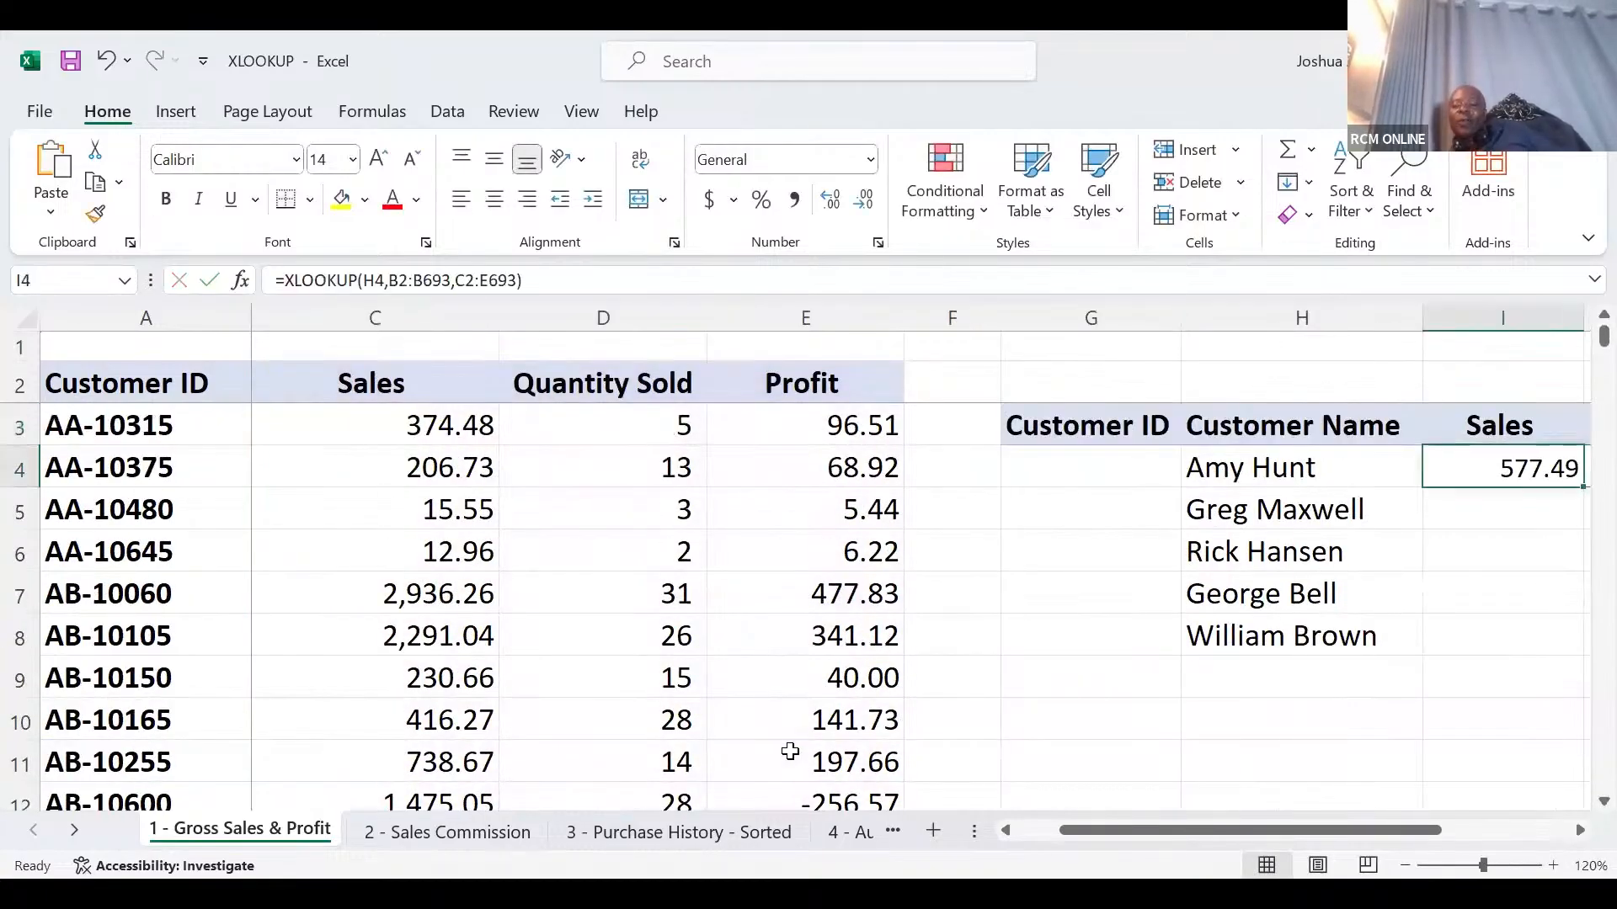
pyautogui.press('Right')
pyautogui.press('Right')
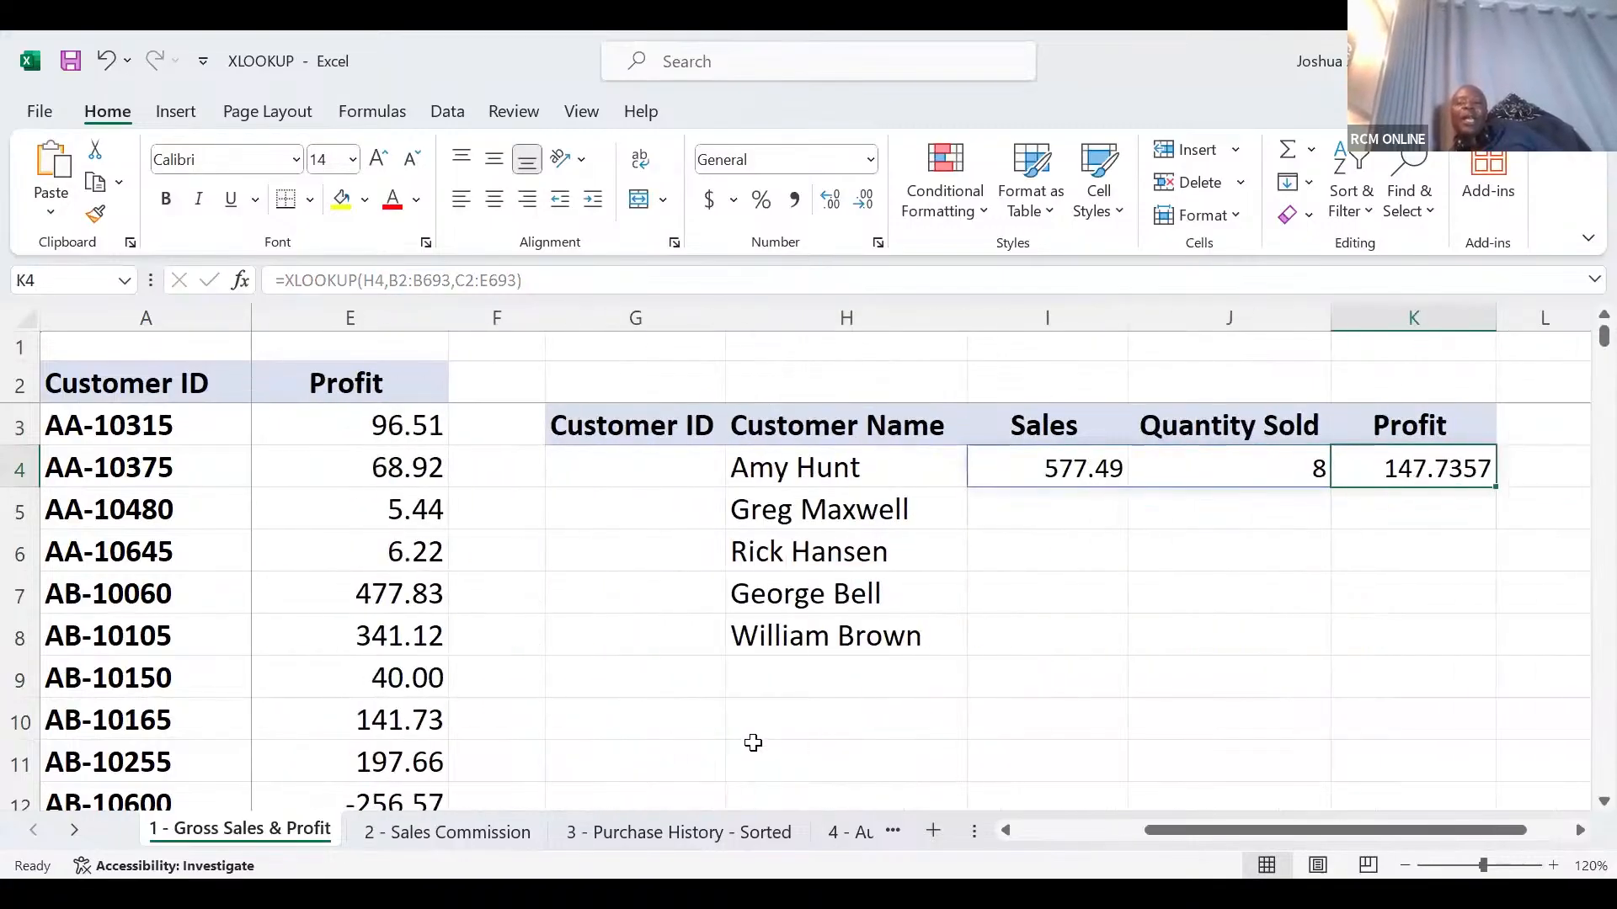
pyautogui.click(1099, 476)
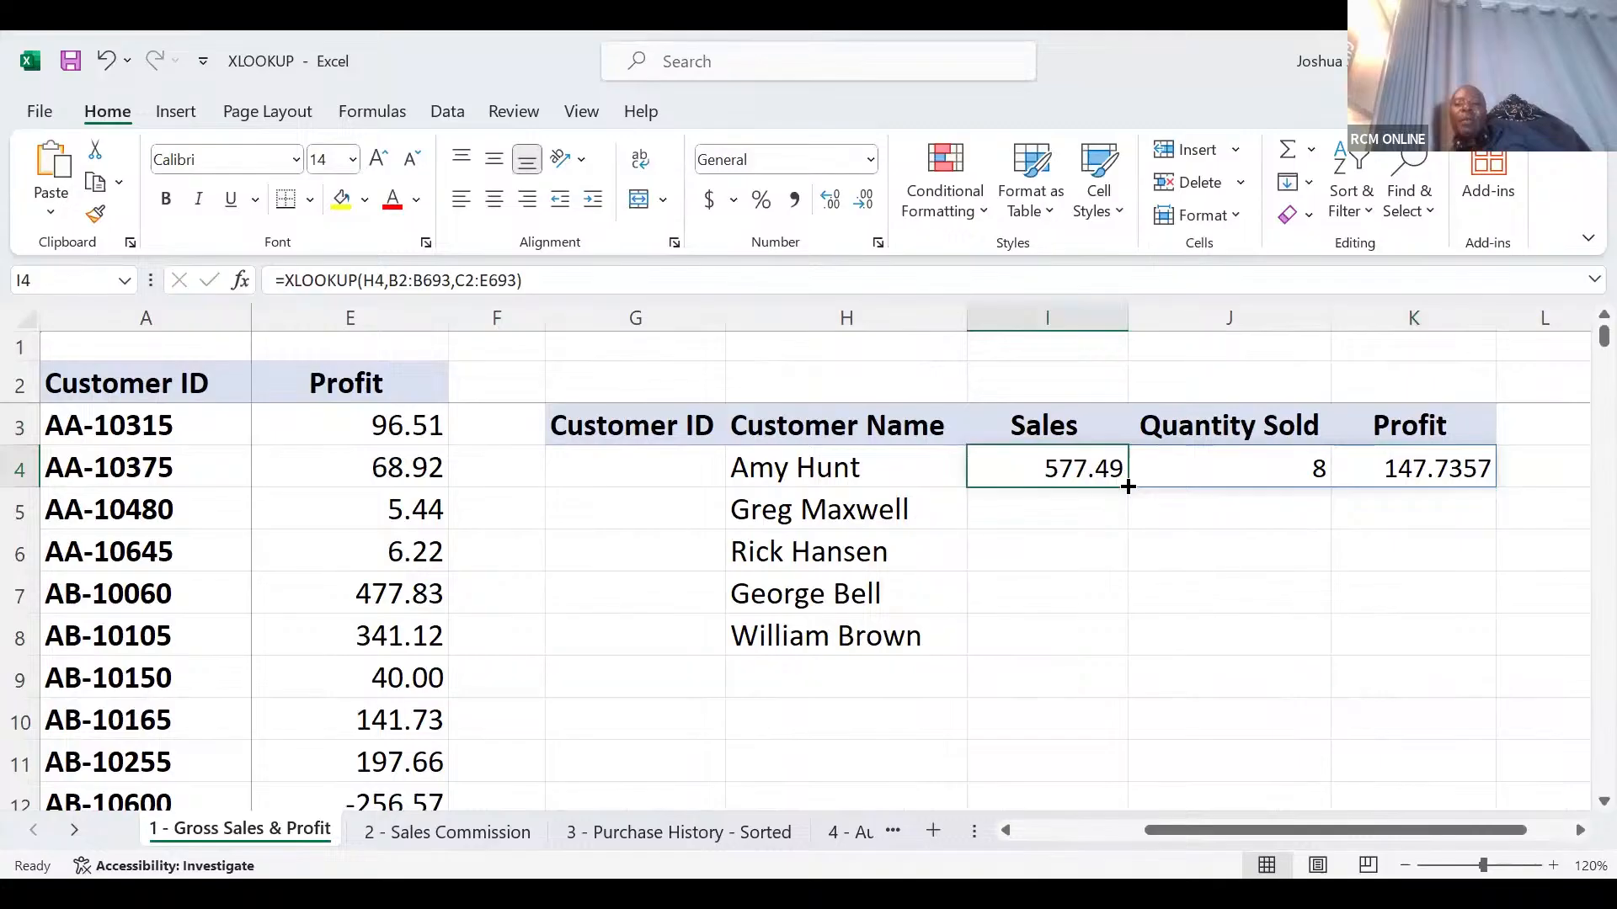
pyautogui.moveTo(1129, 487); pyautogui.dragTo(1124, 613)
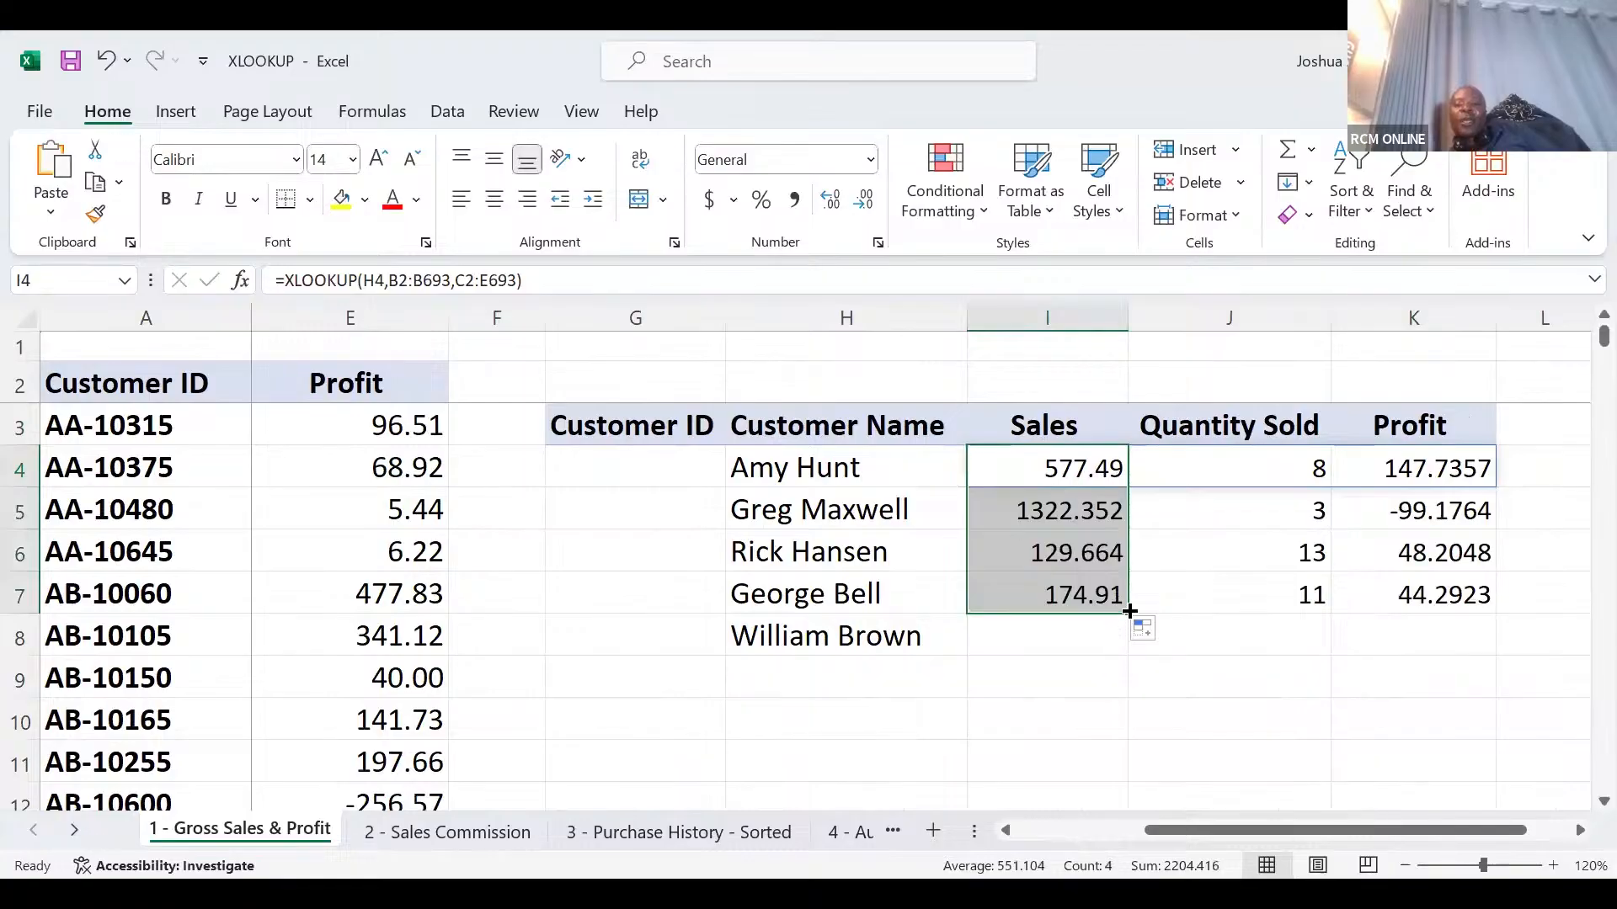
pyautogui.moveTo(1130, 613); pyautogui.dragTo(1128, 651)
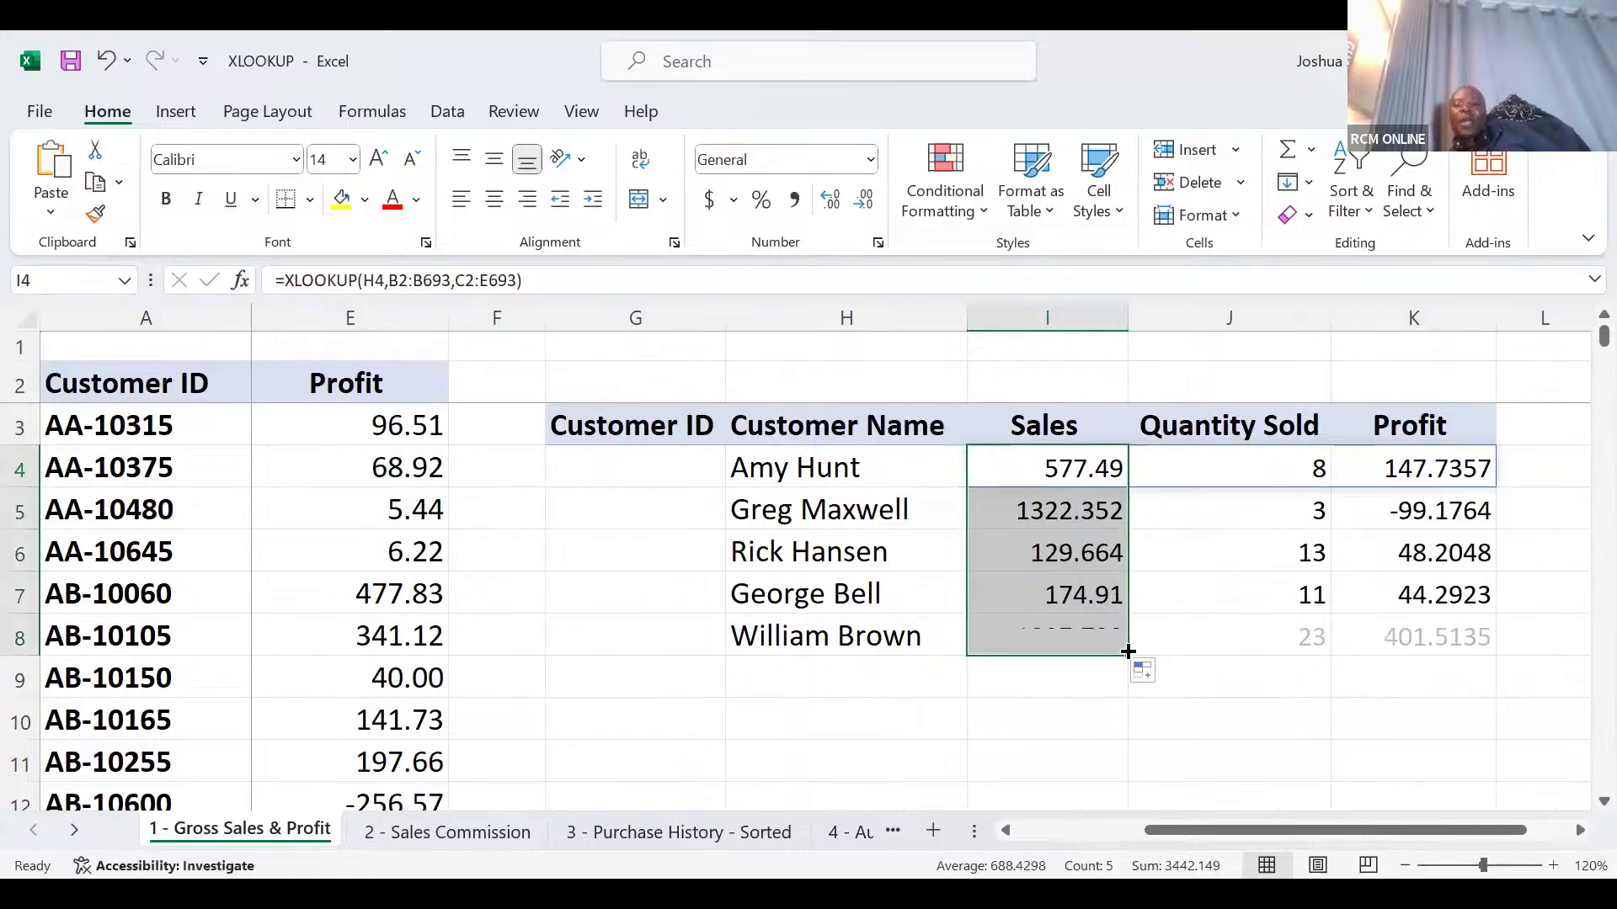
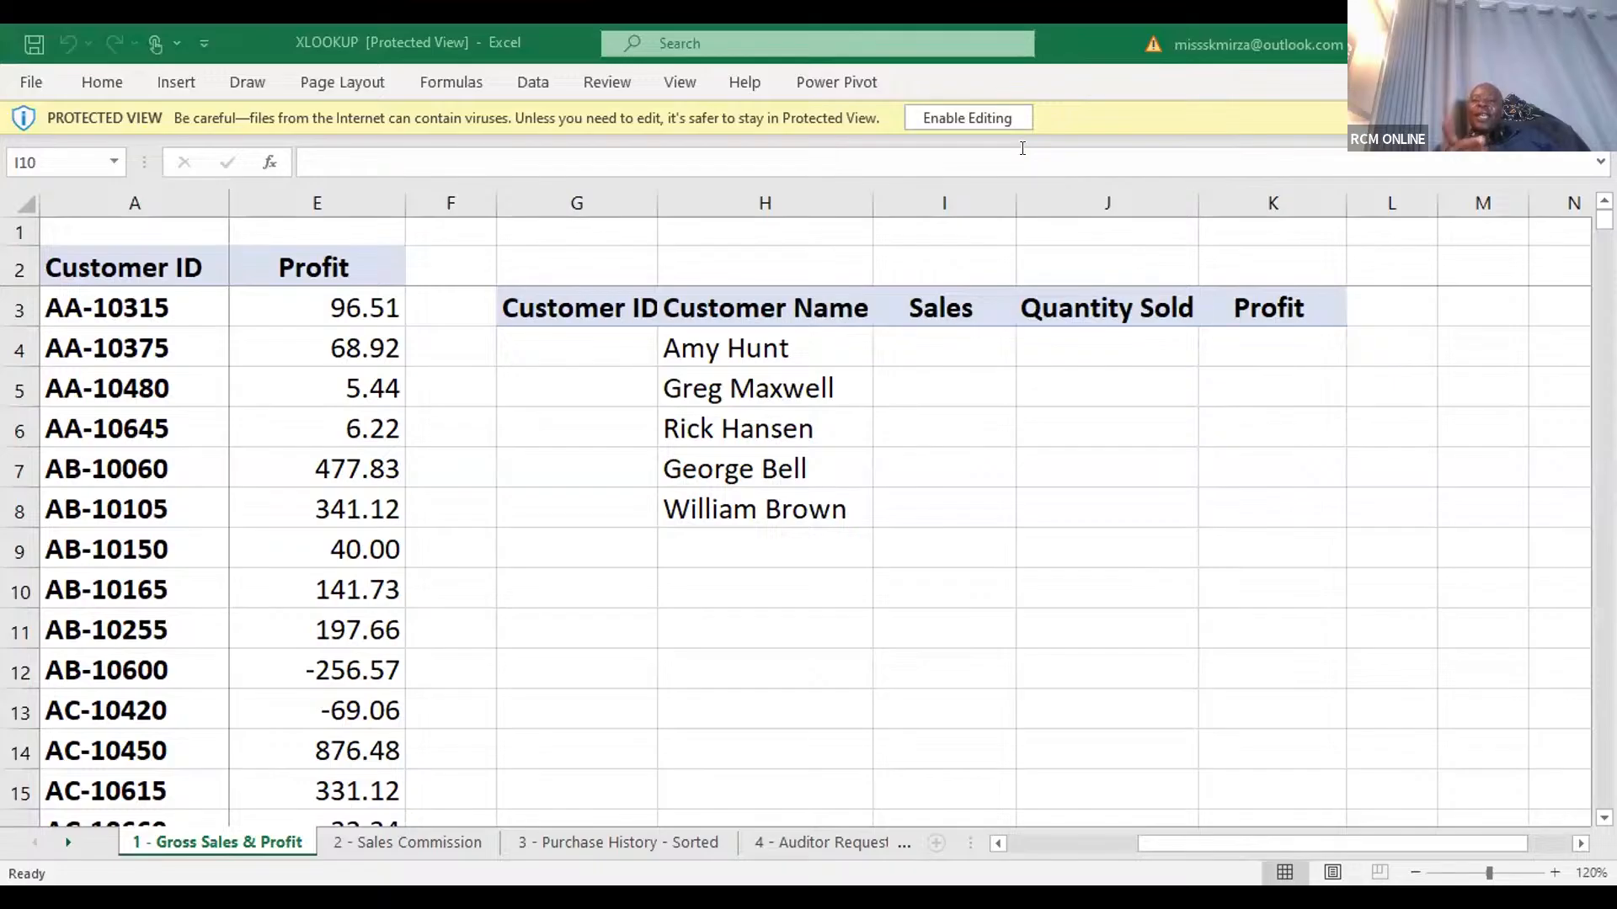
# - Enable editing of the protected workbook and select the Customer ID cell G4 of the lookup table
pyautogui.click(937, 338)
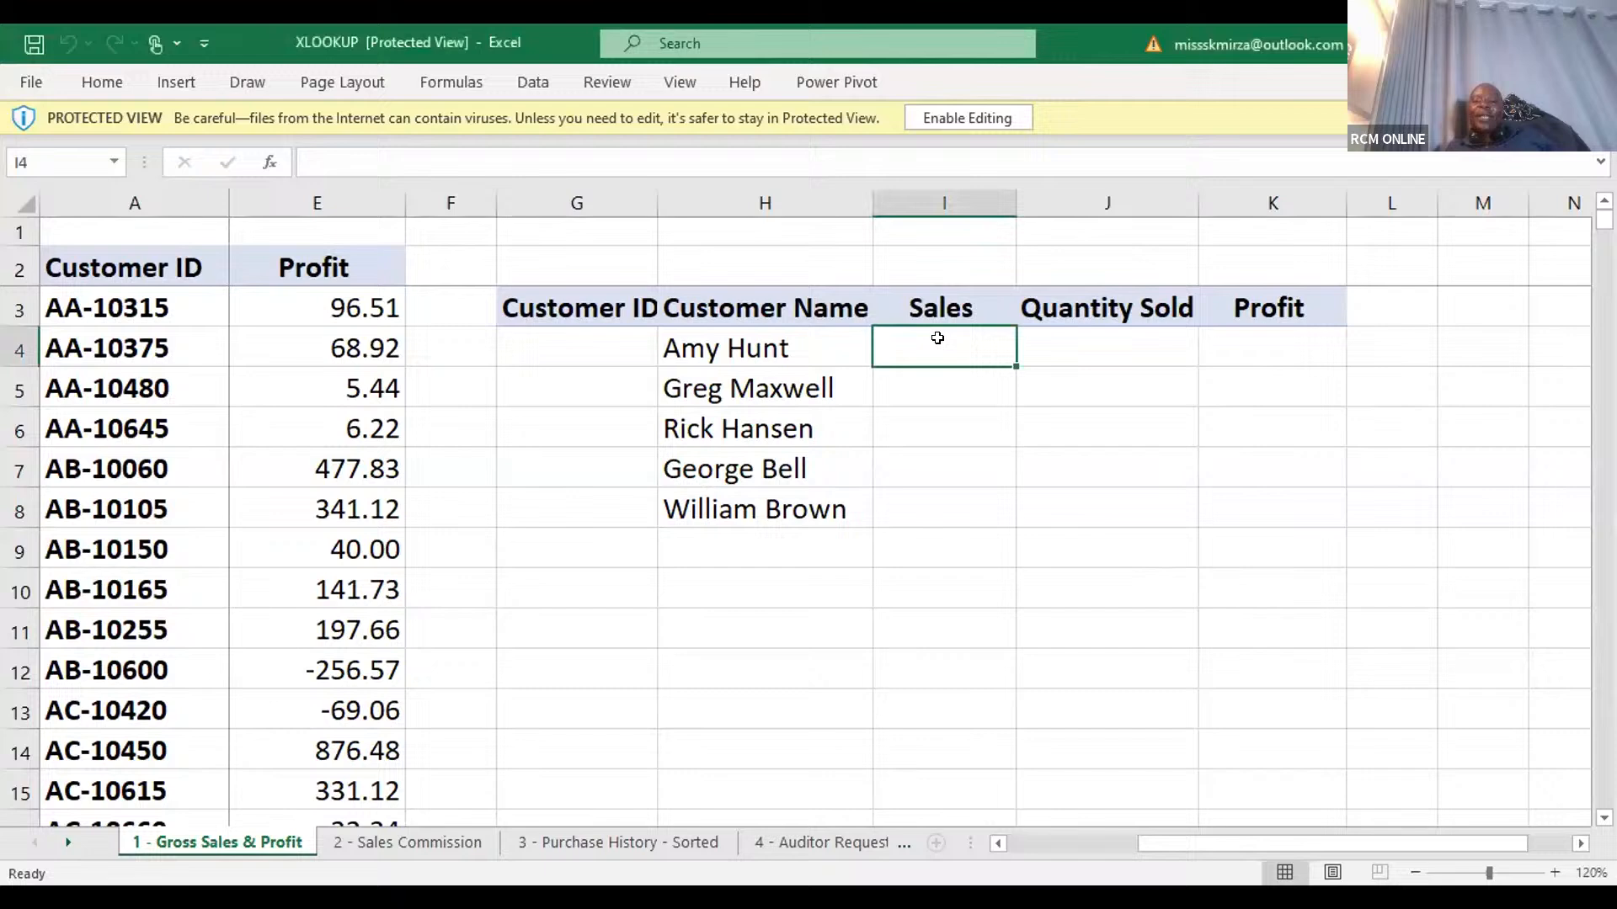
pyautogui.click(952, 116)
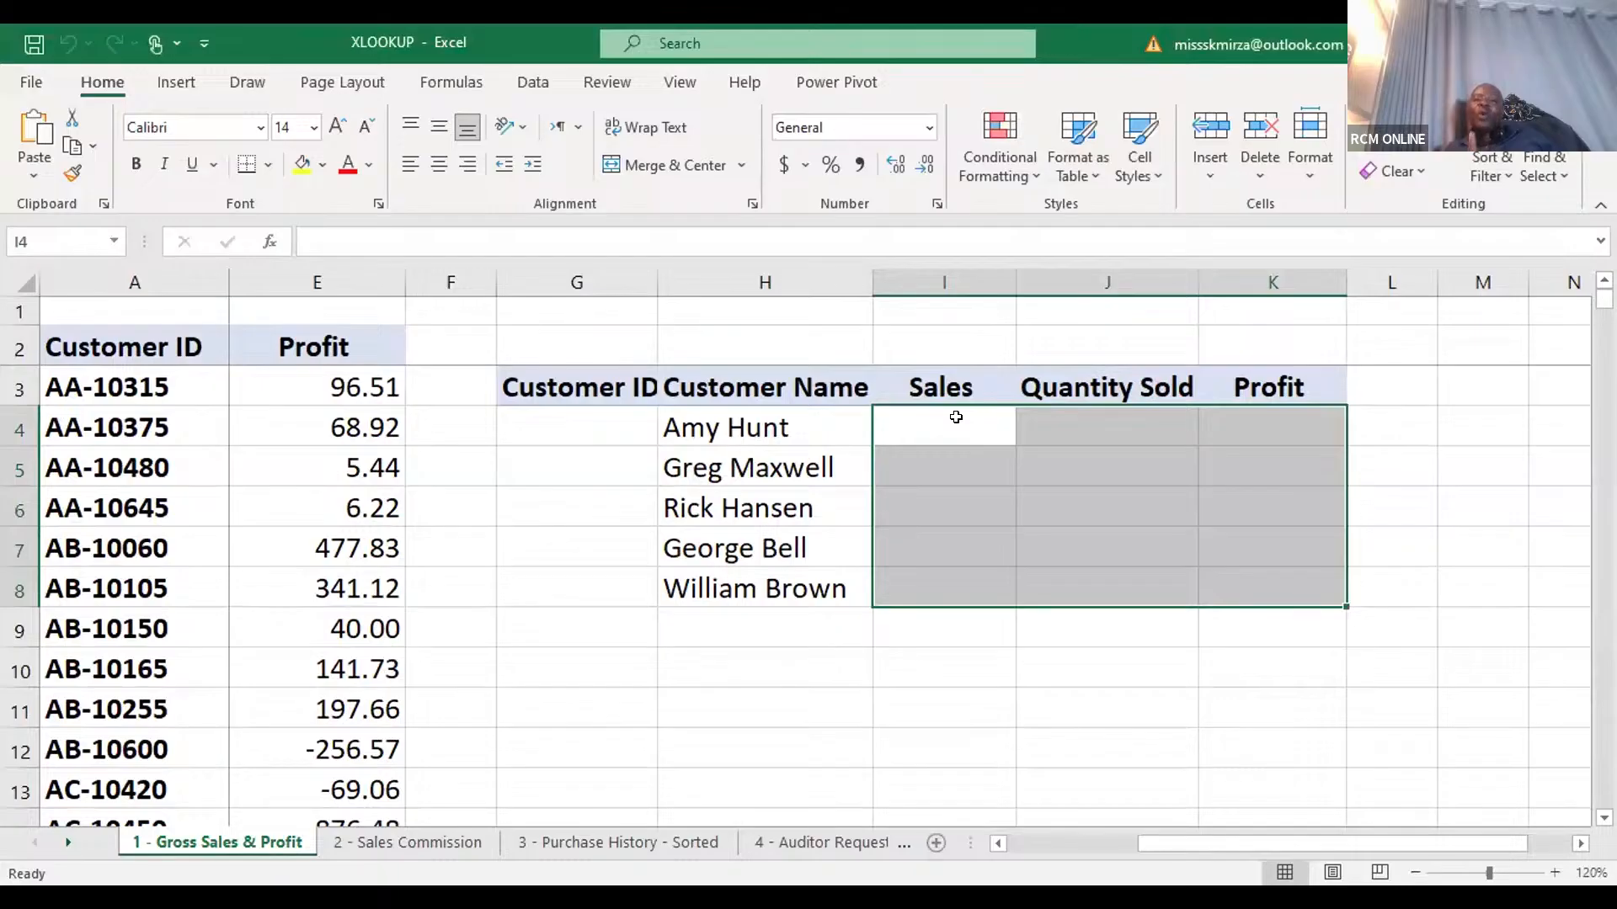
pyautogui.click(567, 421)
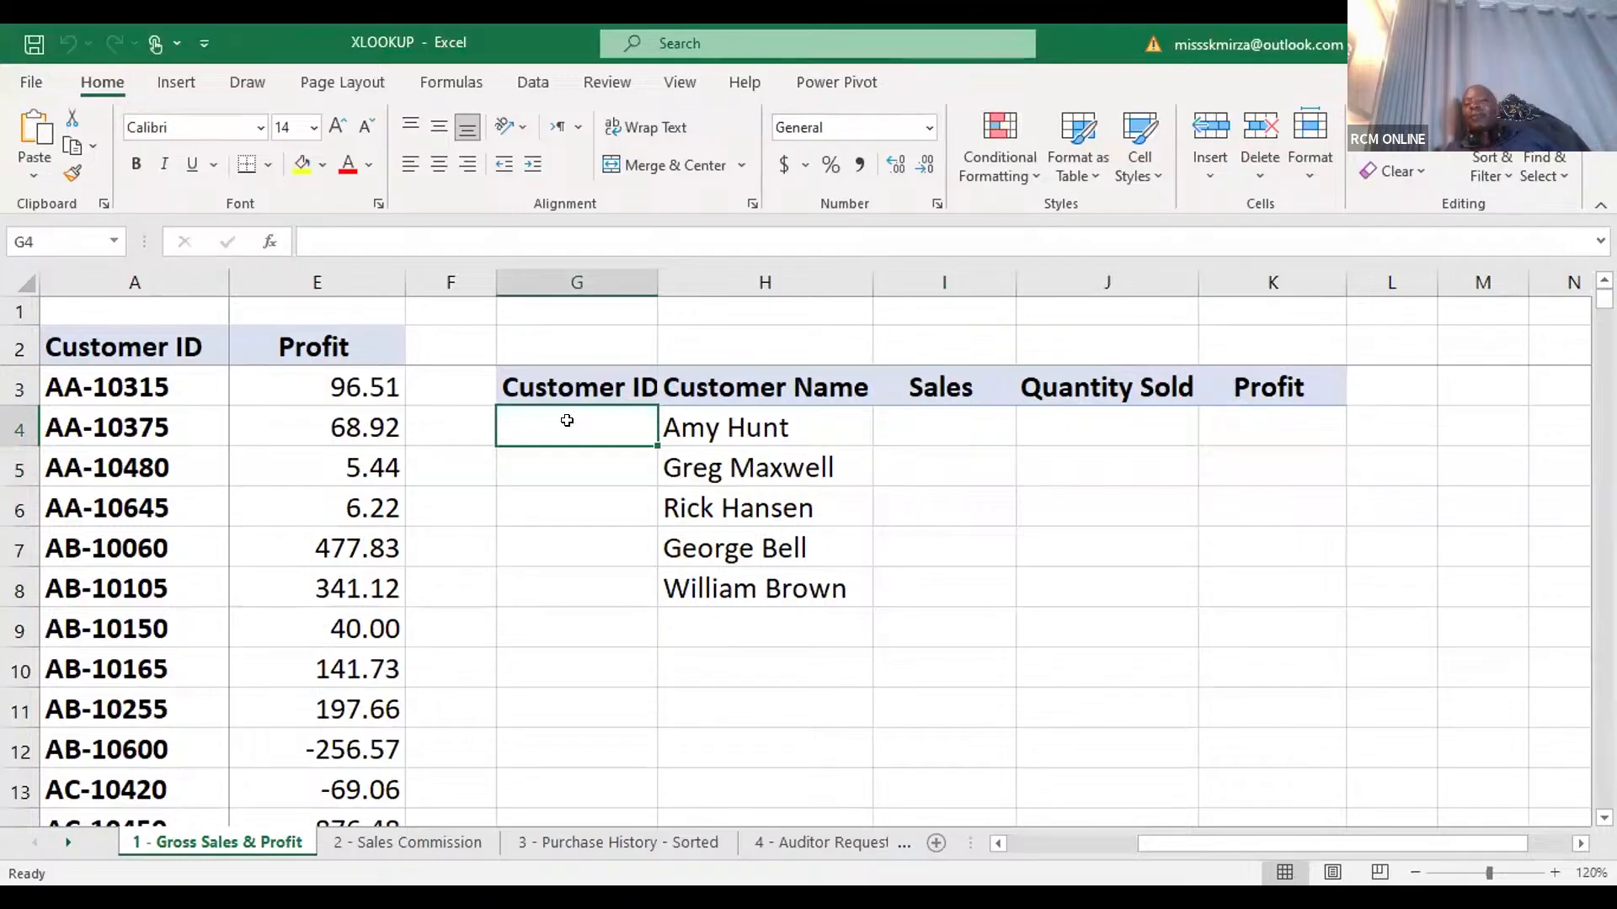
pyautogui.write('=')
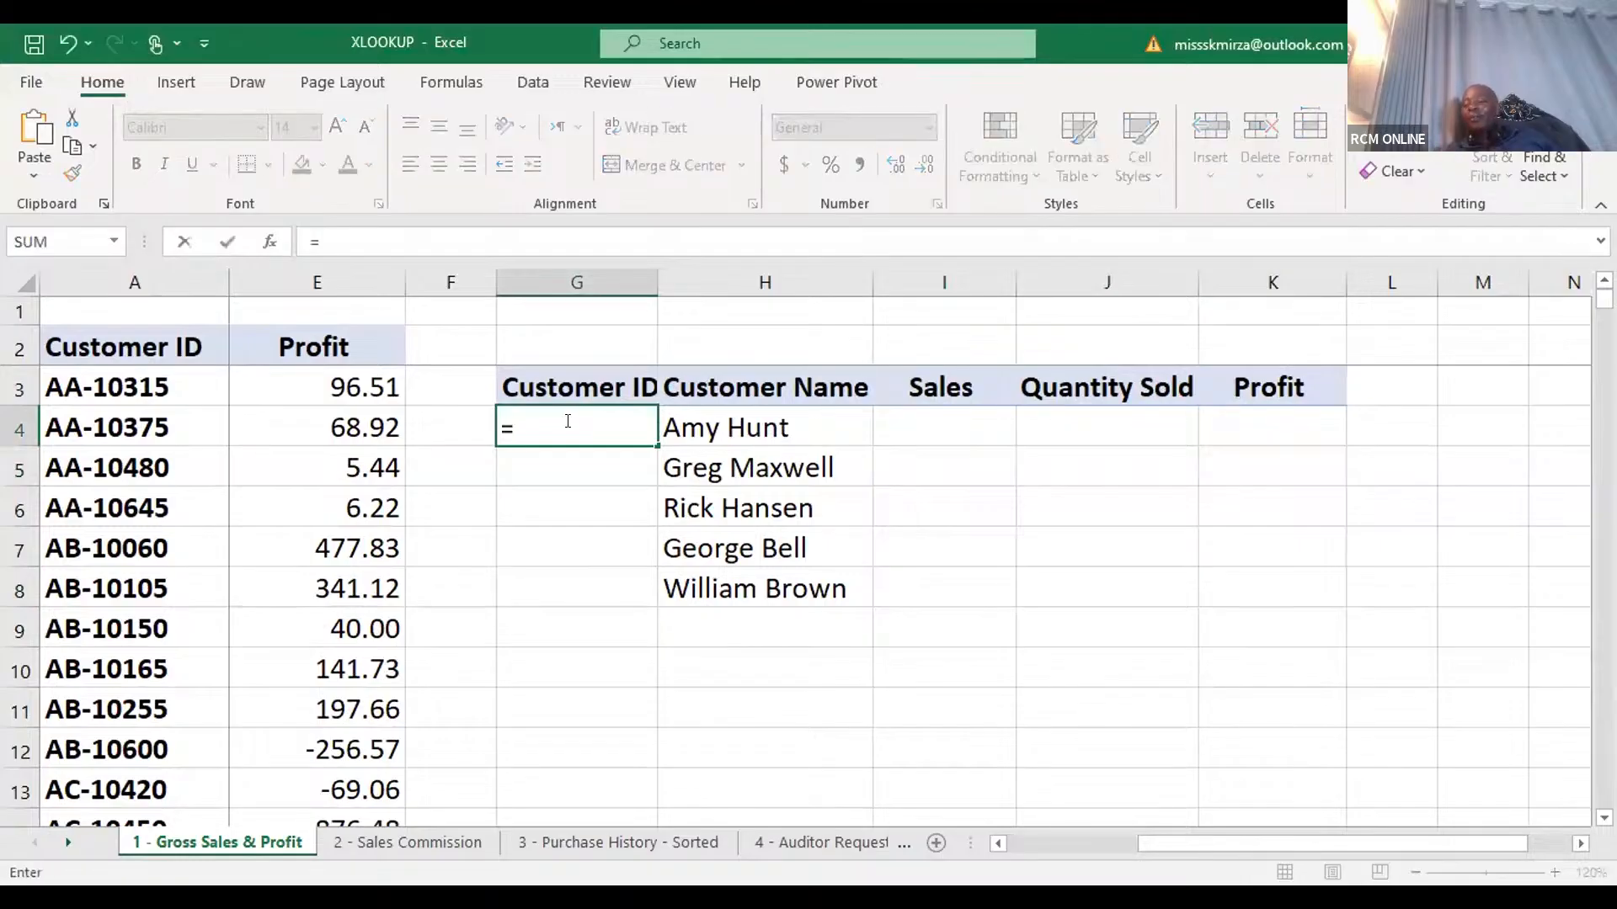
pyautogui.write('x')
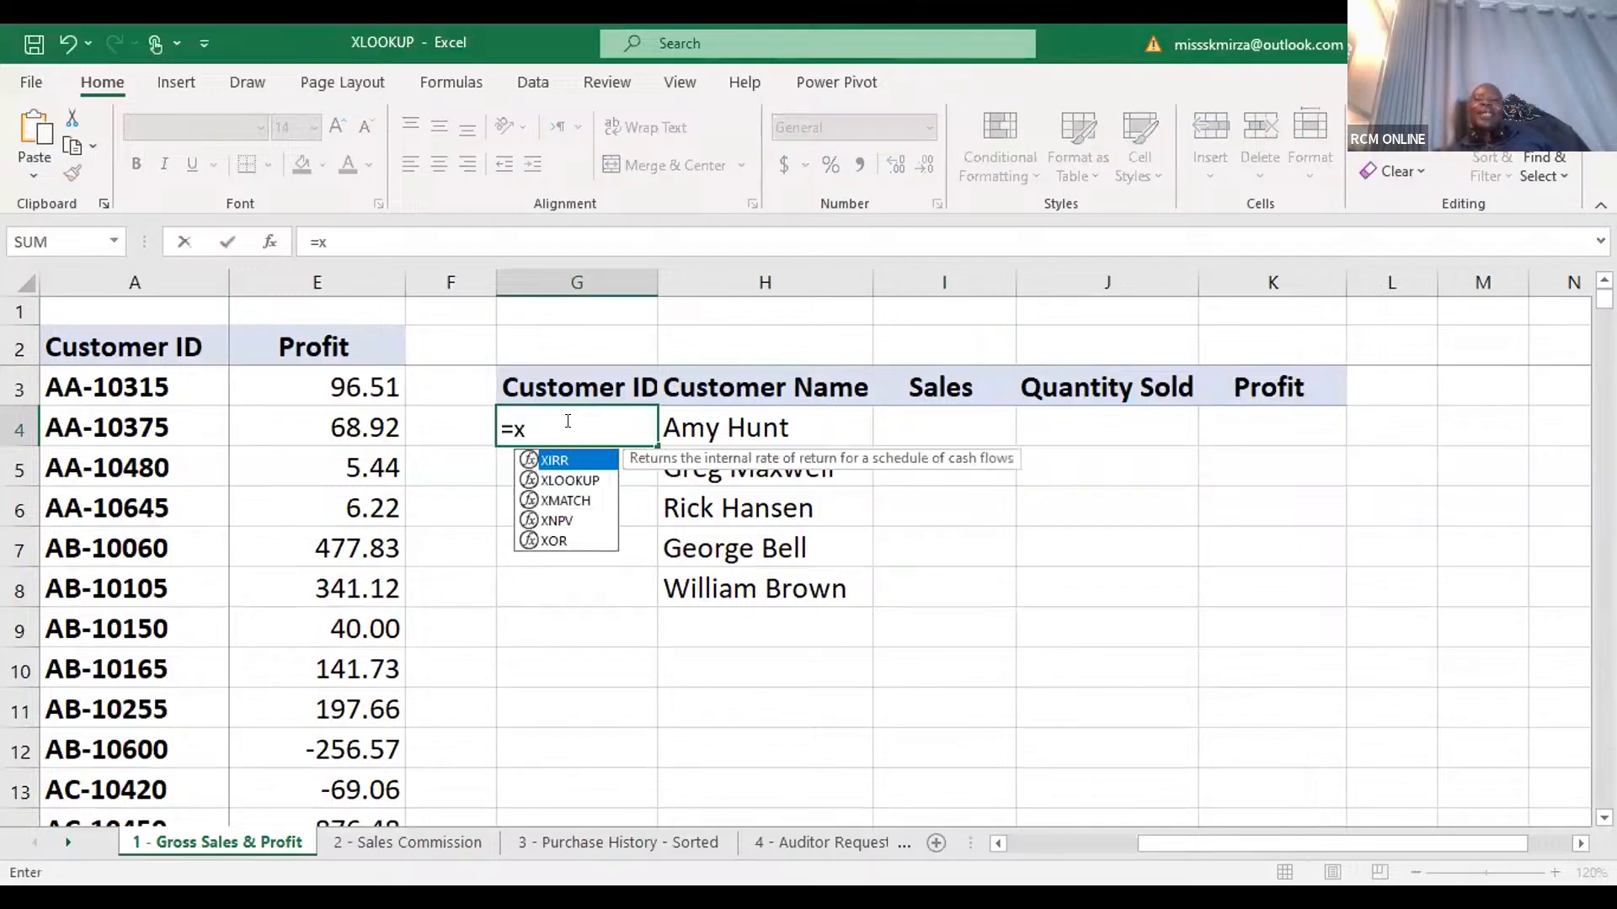
pyautogui.write('l')
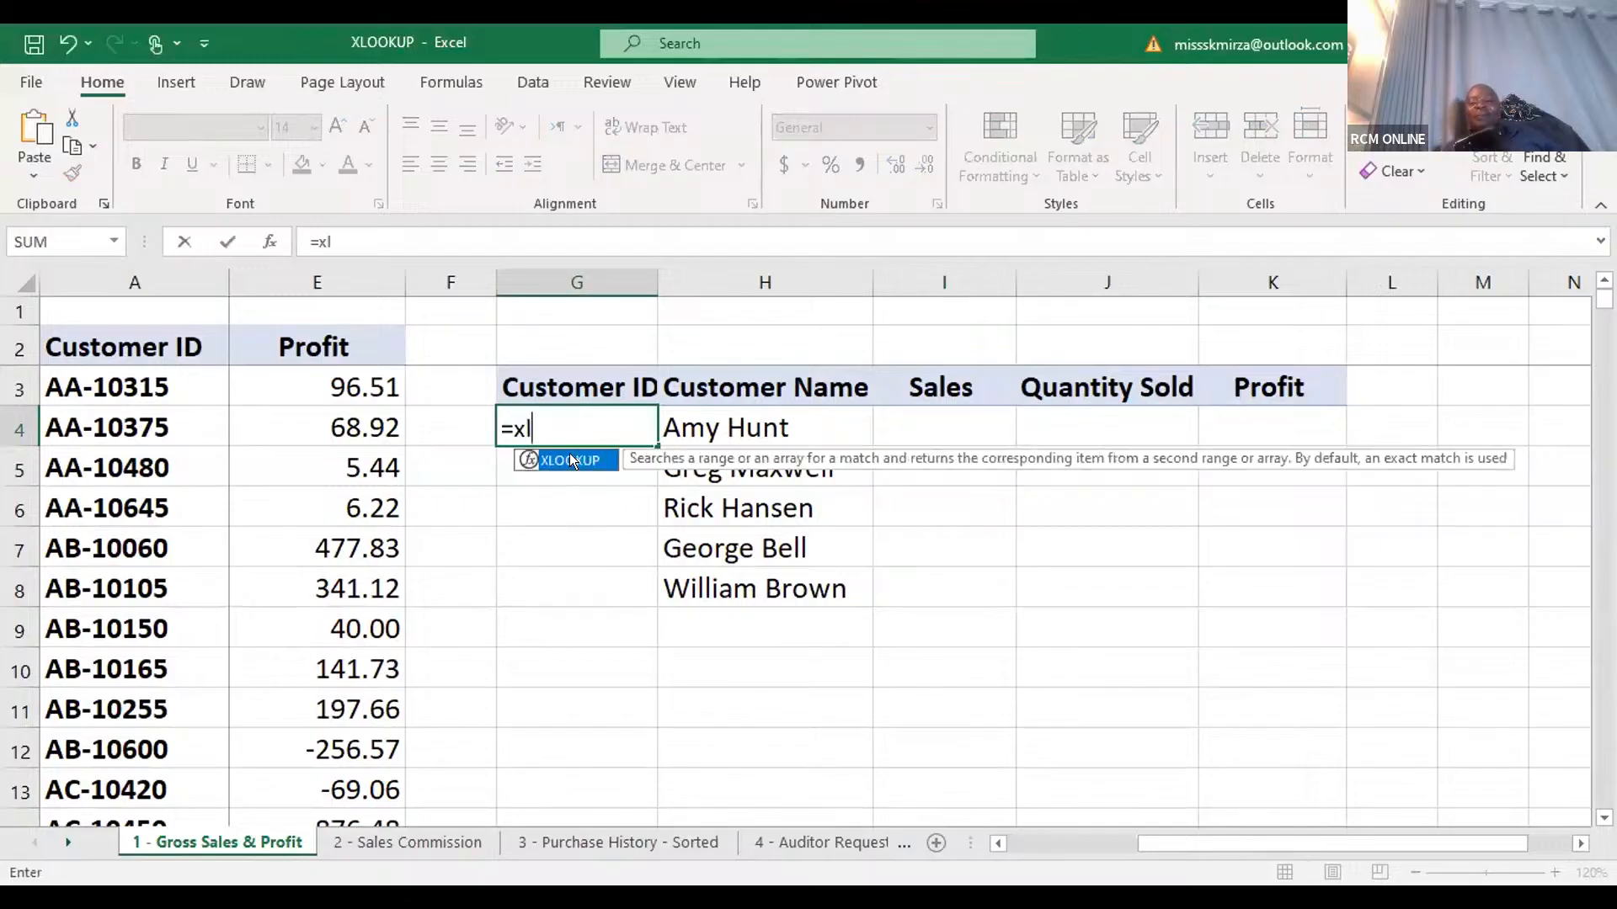
pyautogui.doubleClick(570, 460)
pyautogui.click(739, 416)
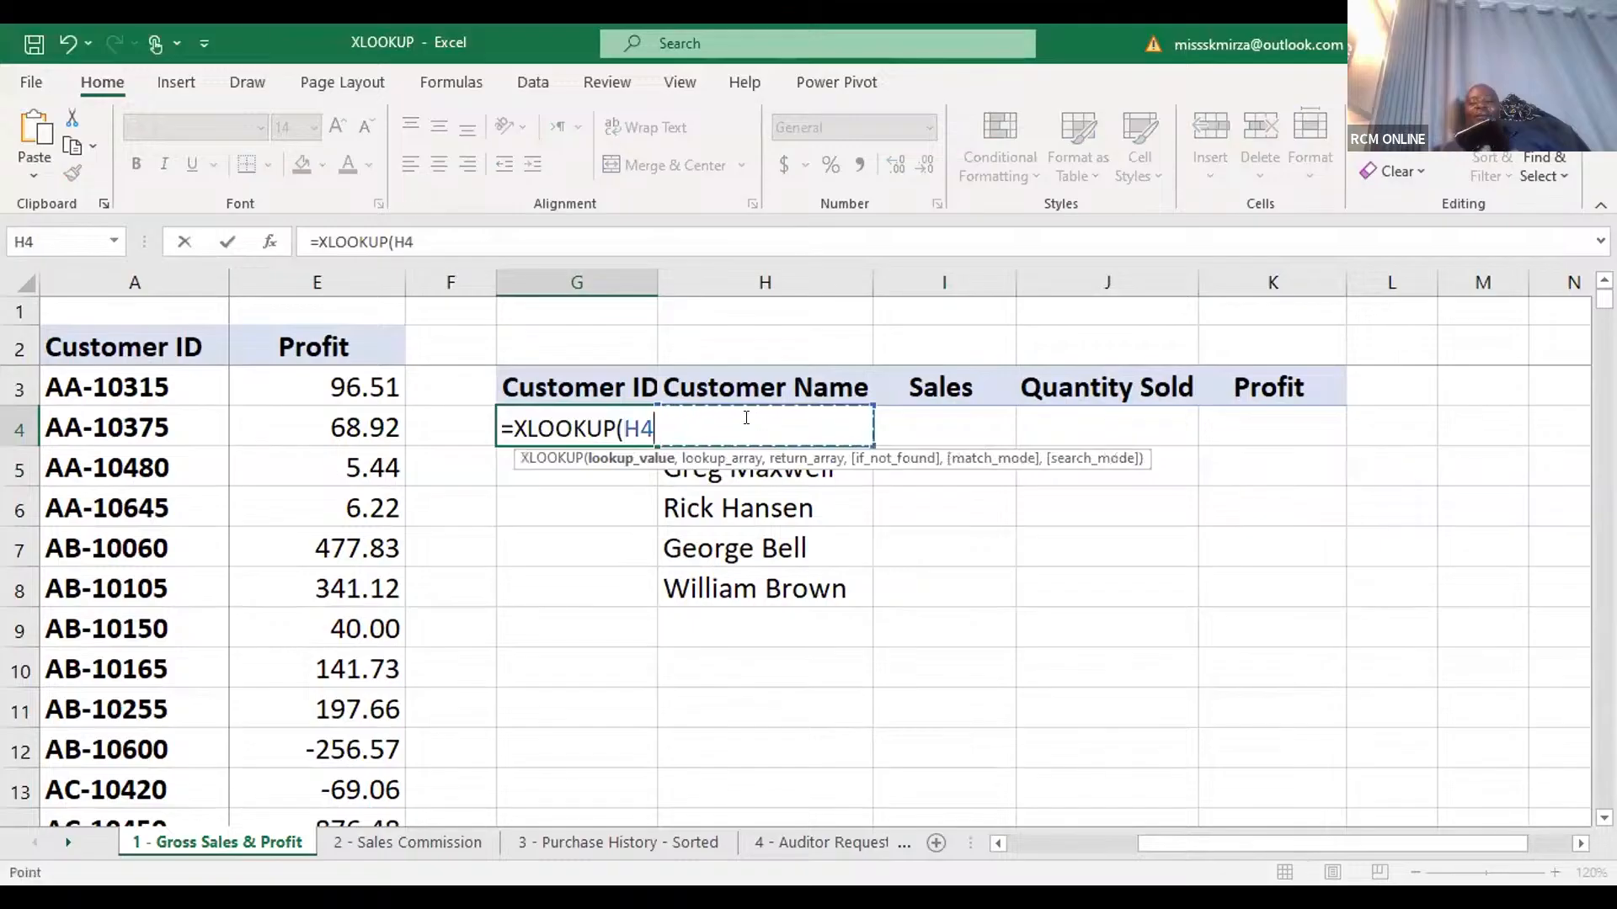
pyautogui.write(',')
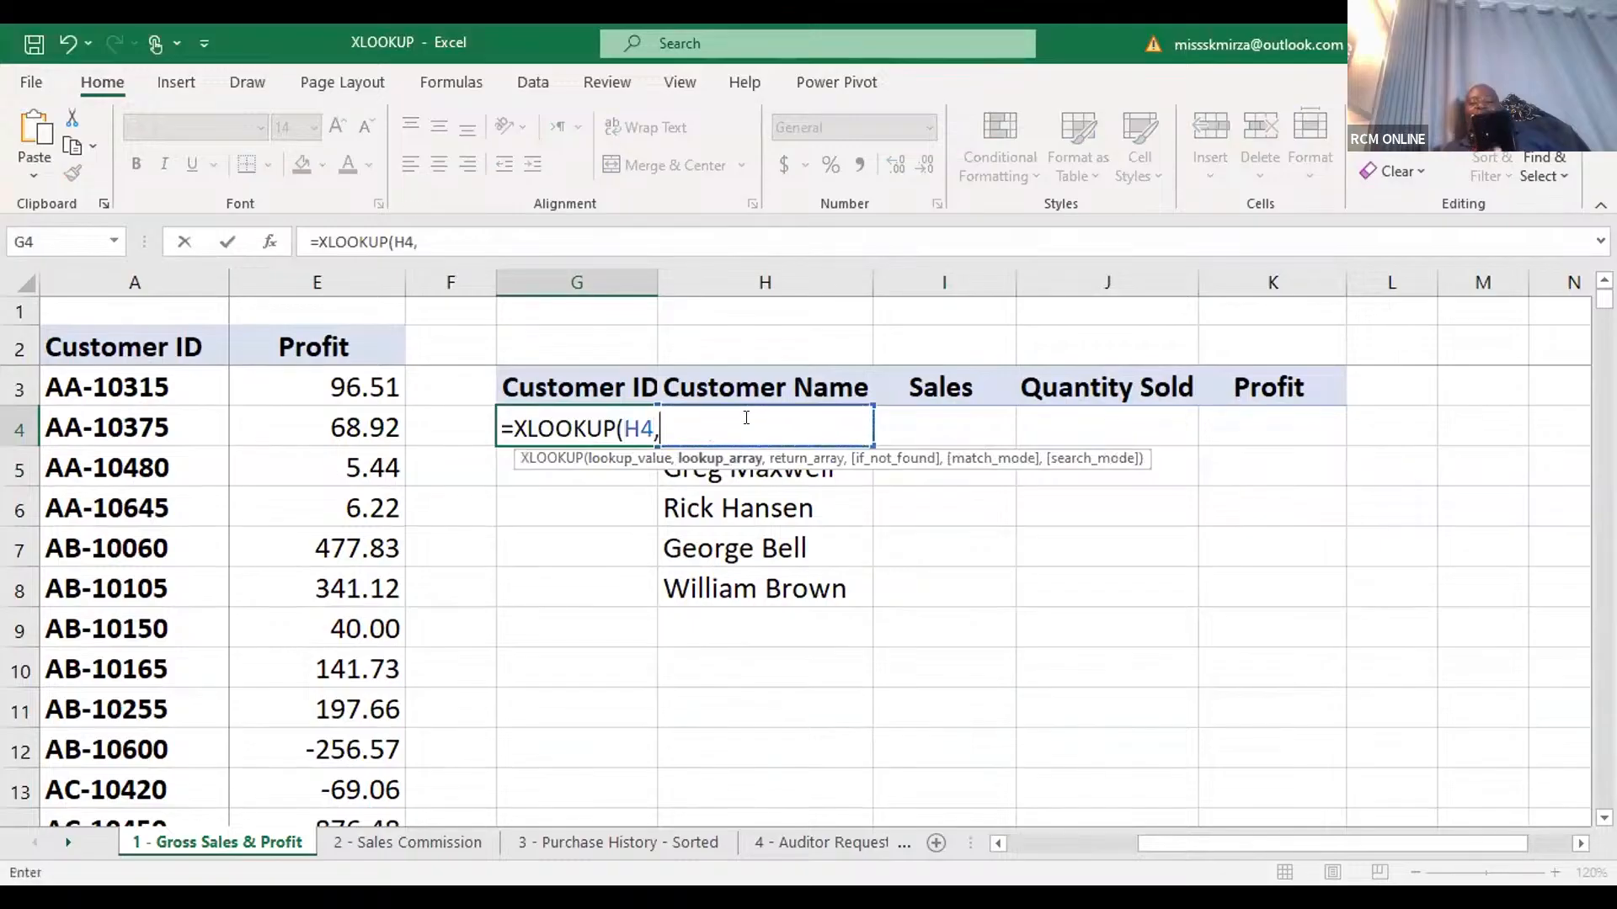
pyautogui.click(1039, 842)
pyautogui.click(1038, 839)
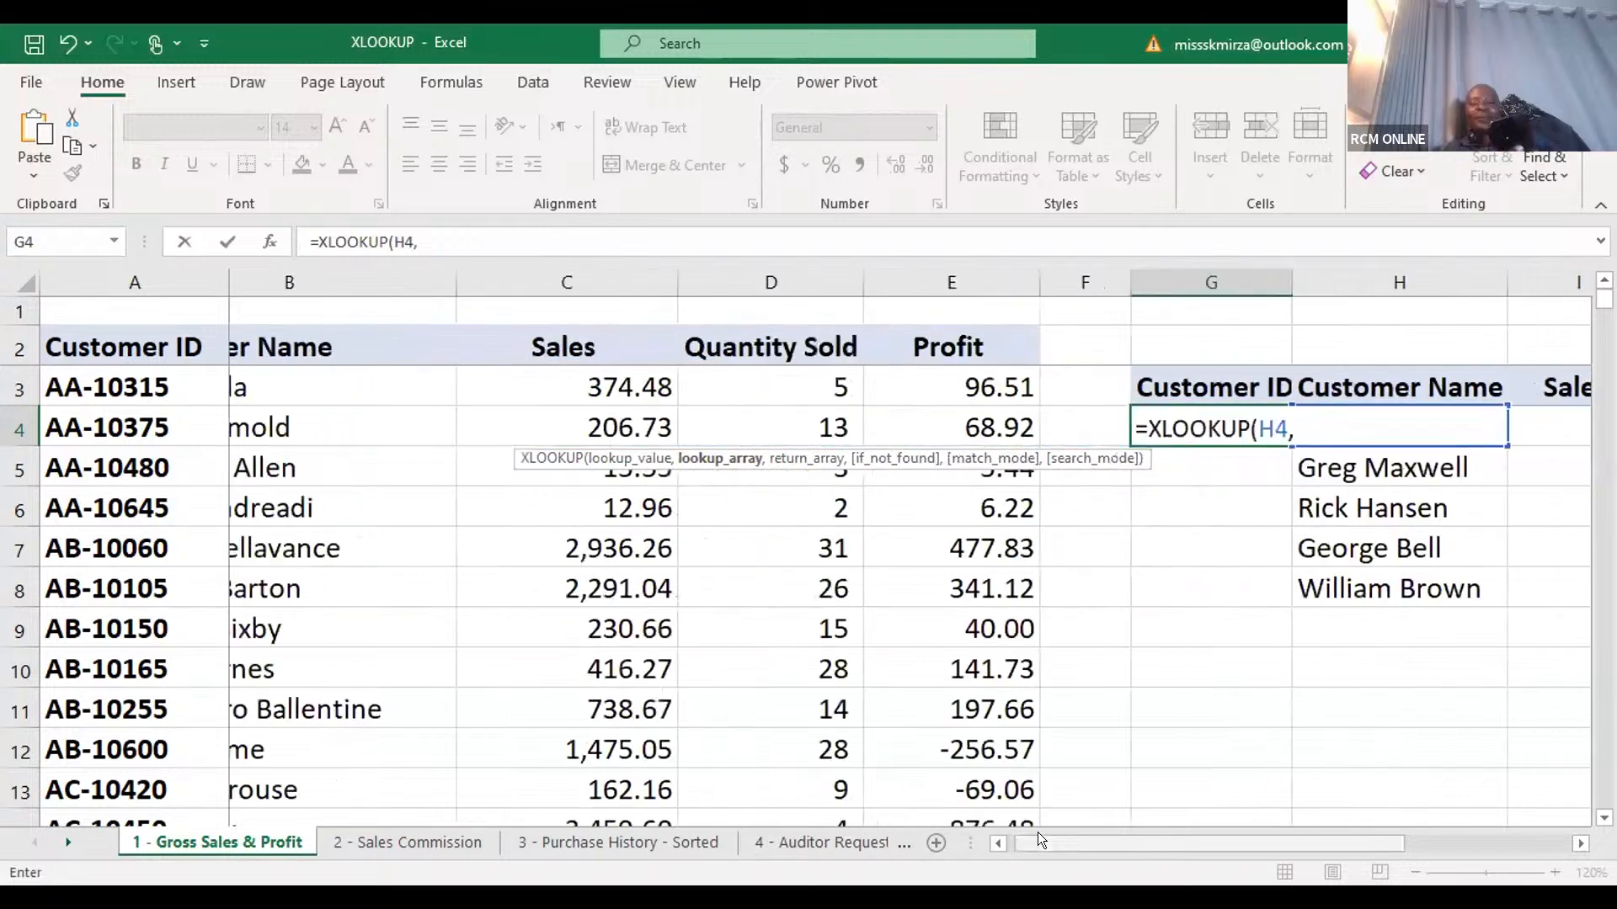
pyautogui.click(336, 344)
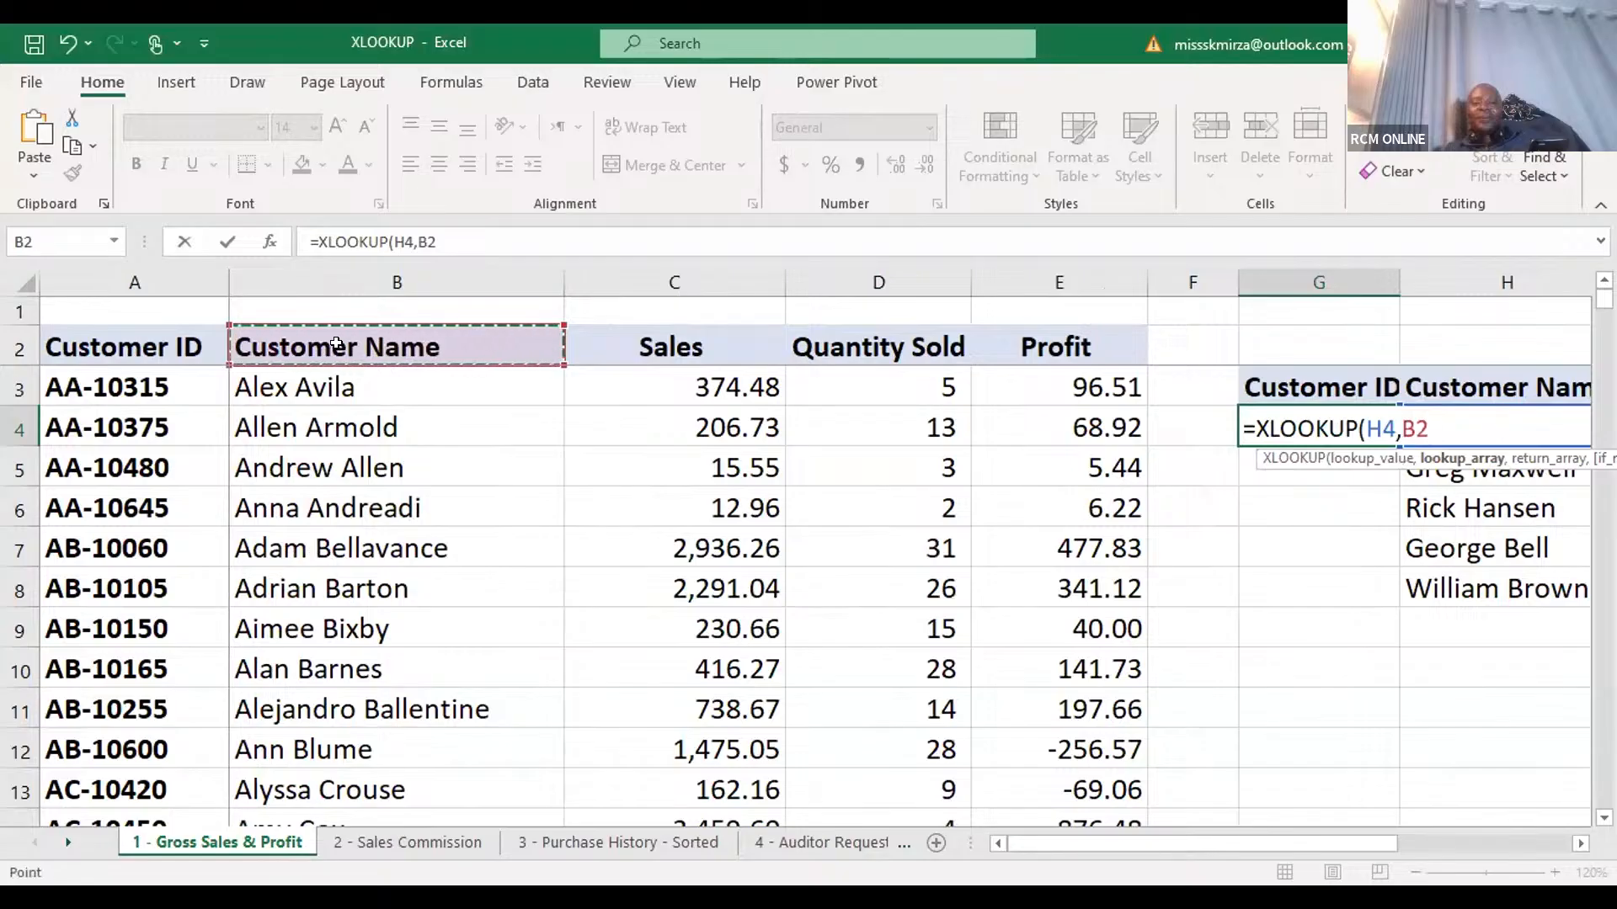
pyautogui.hotkey('ctrl', 'shift', 'Down')
pyautogui.hotkey('ctrl', 'shift', 'Down')
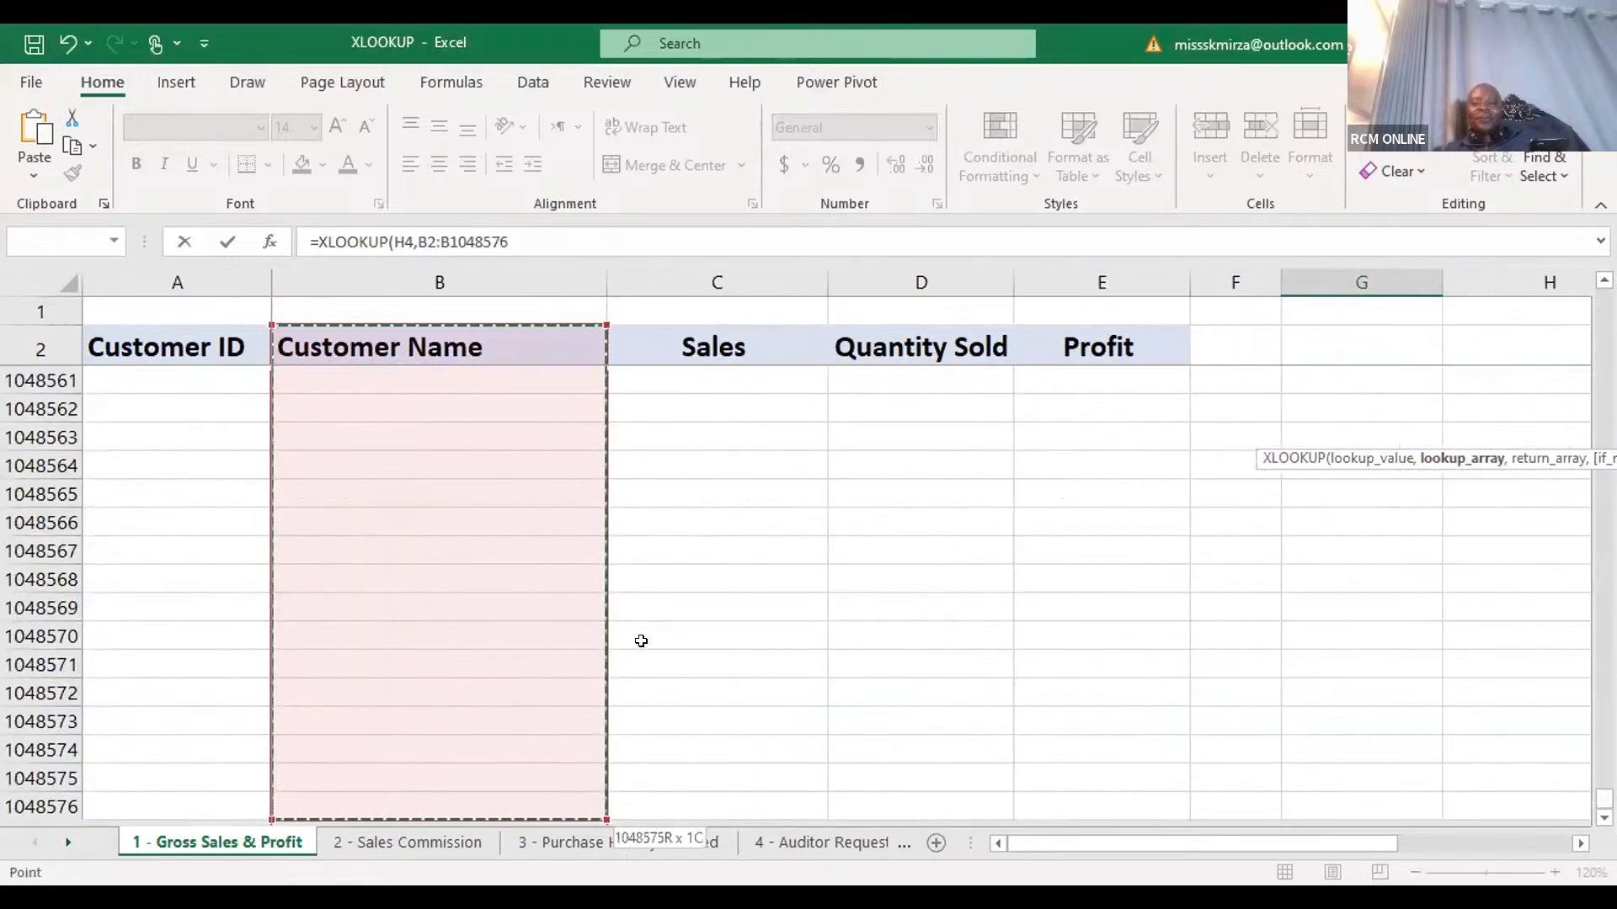
pyautogui.press('Escape')
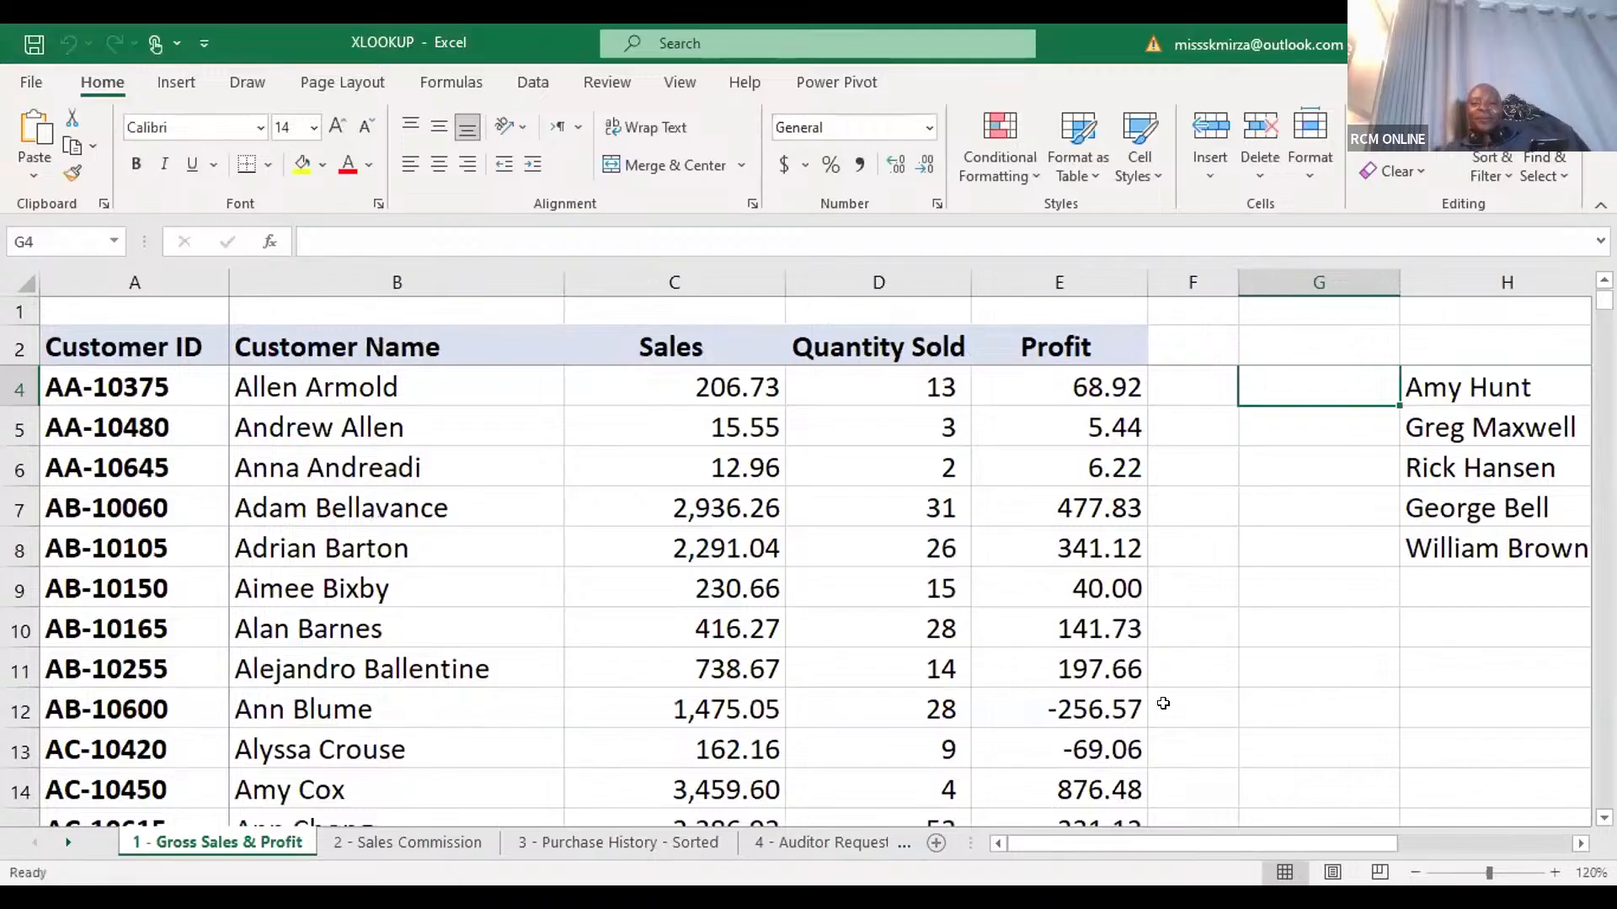
# - Begin an XLOOKUP formula in the Customer ID cell G4, using customer name cell H4 as the lookup value
pyautogui.click(1574, 838)
pyautogui.click(1575, 837)
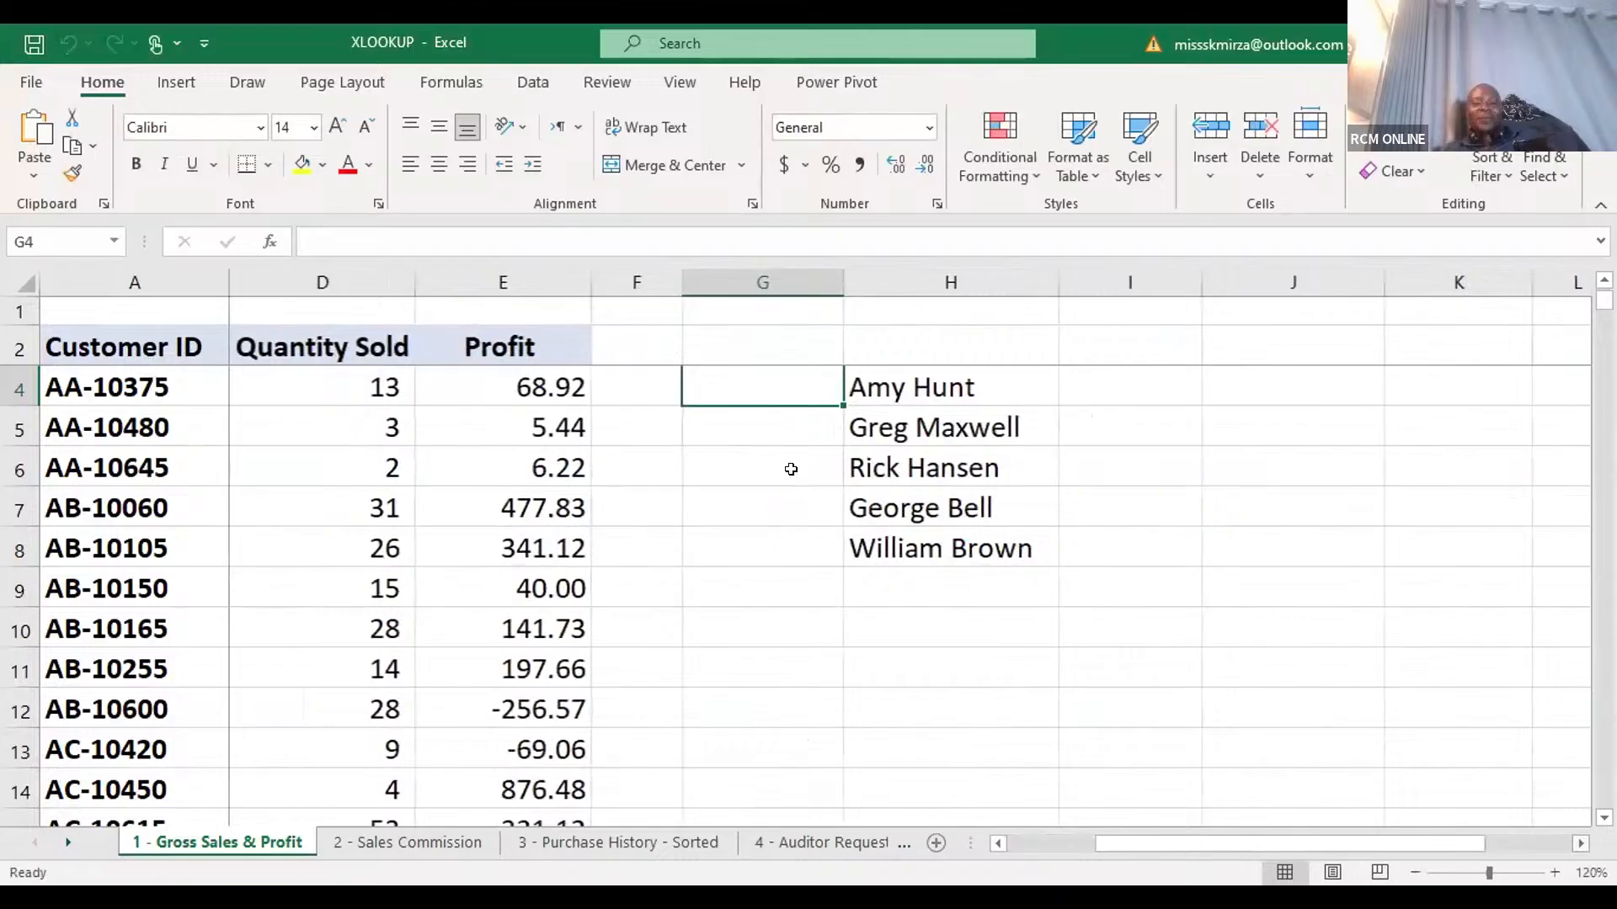
pyautogui.scroll(1, 791, 469)
pyautogui.write('=')
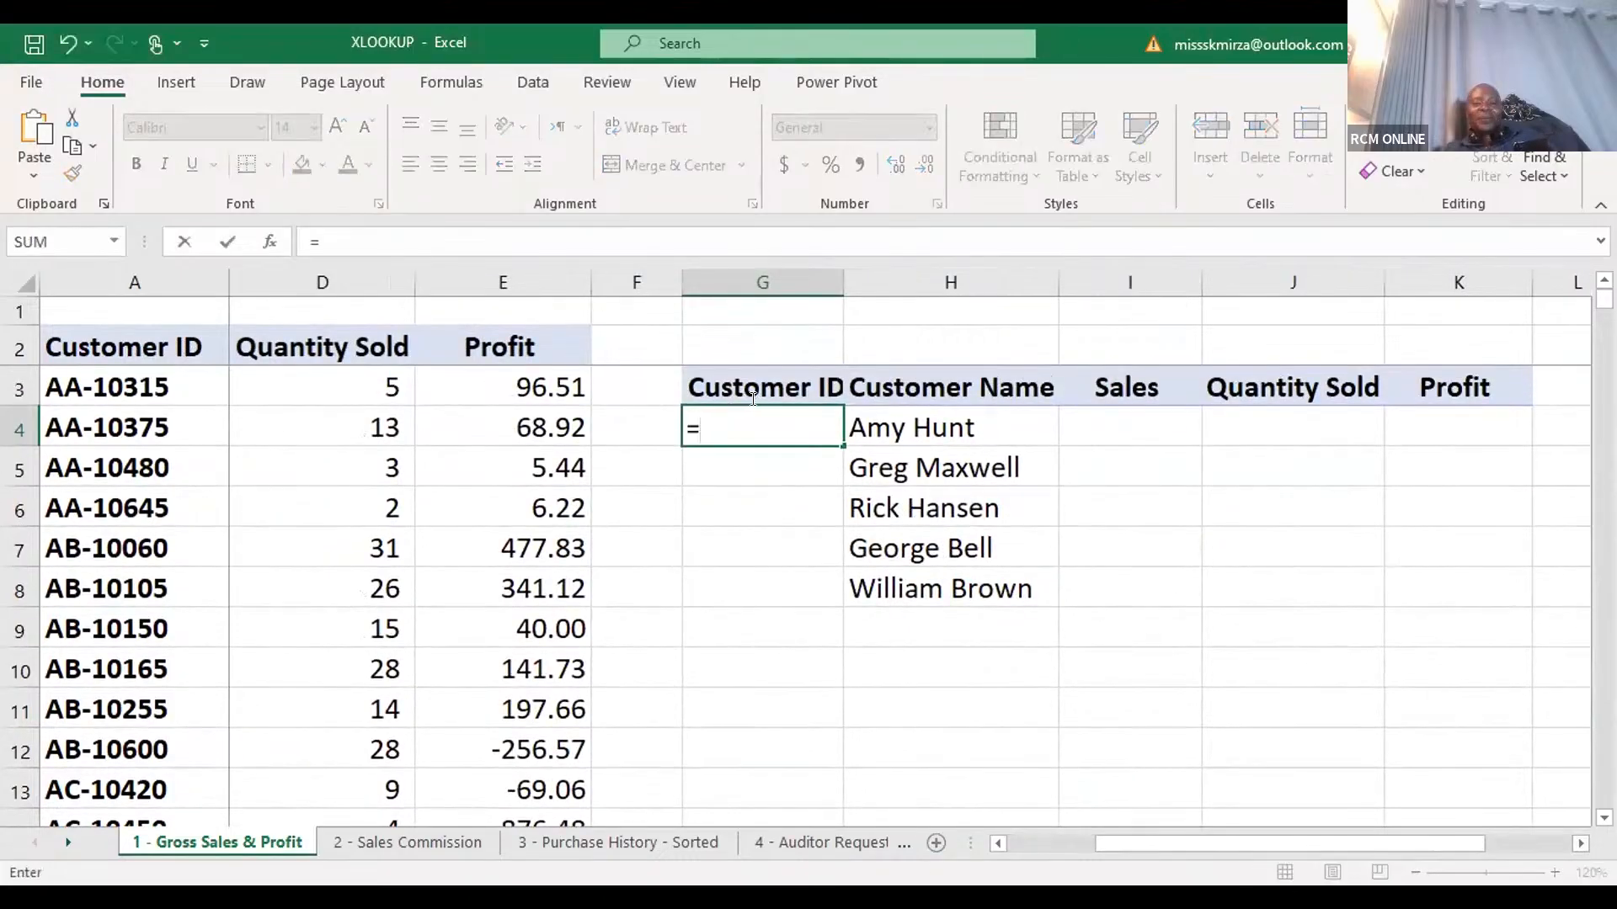
pyautogui.write('x')
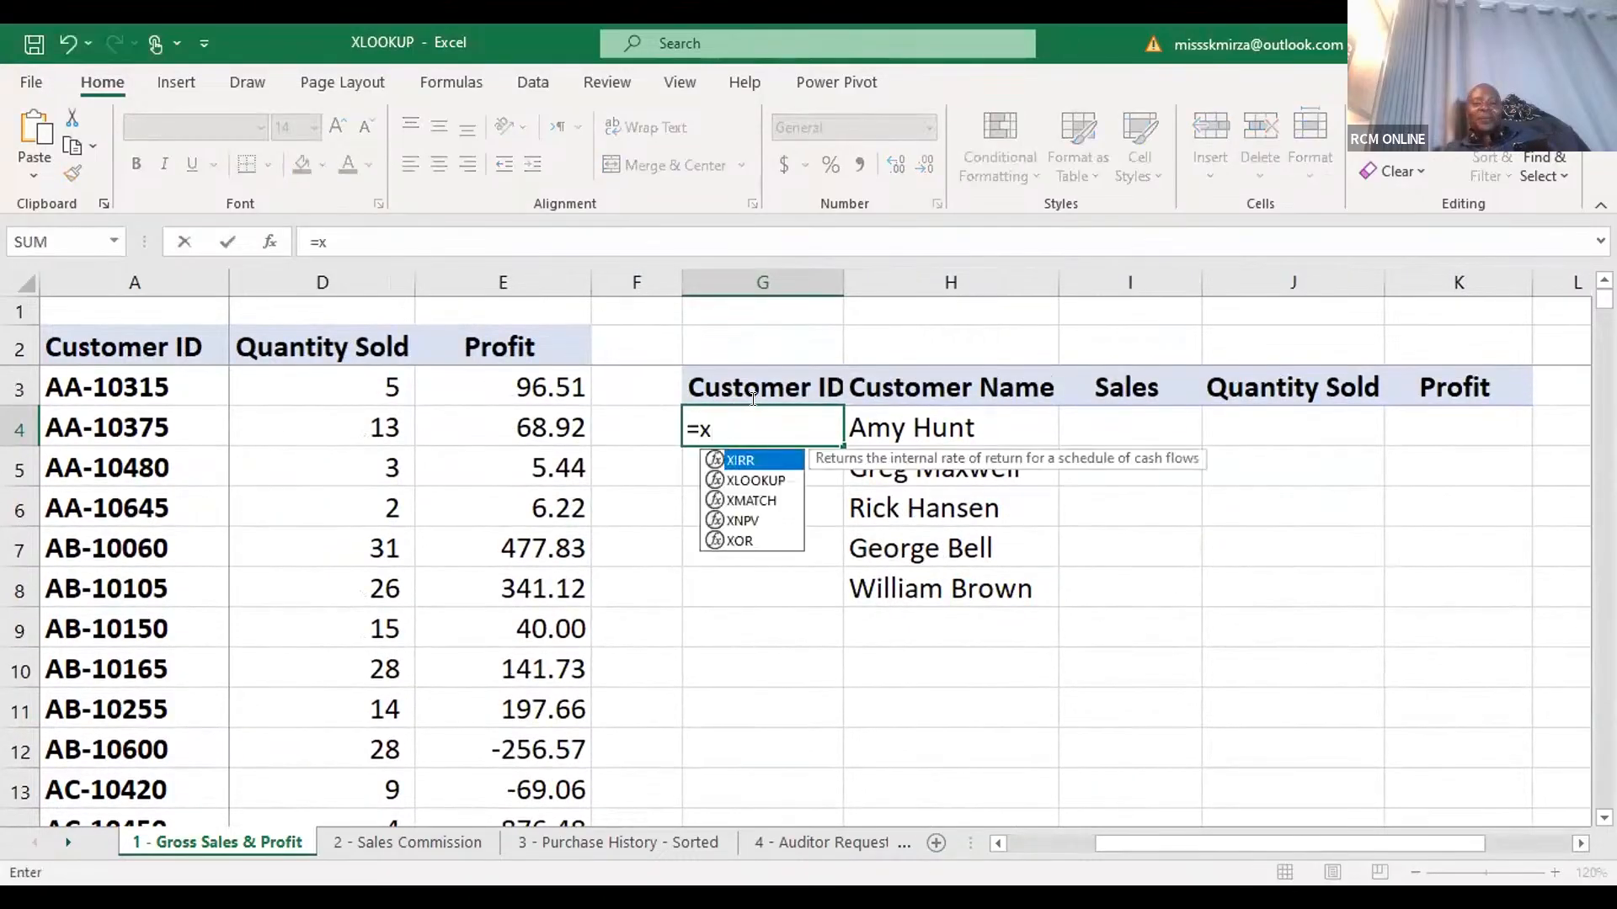
pyautogui.click(768, 479)
pyautogui.doubleClick(768, 480)
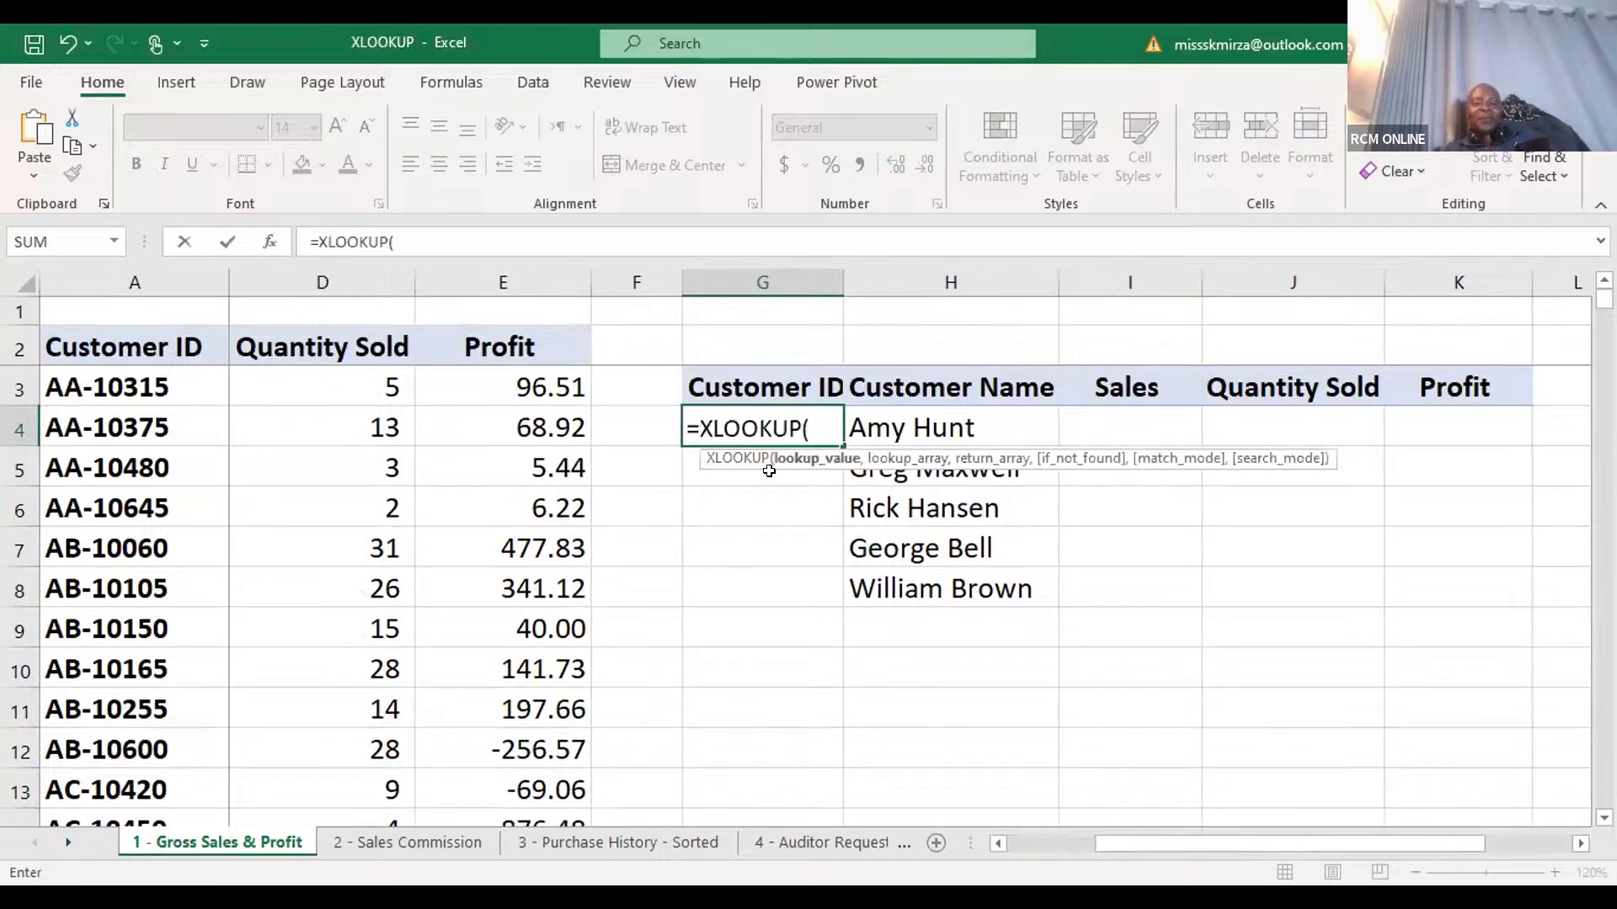
pyautogui.click(941, 419)
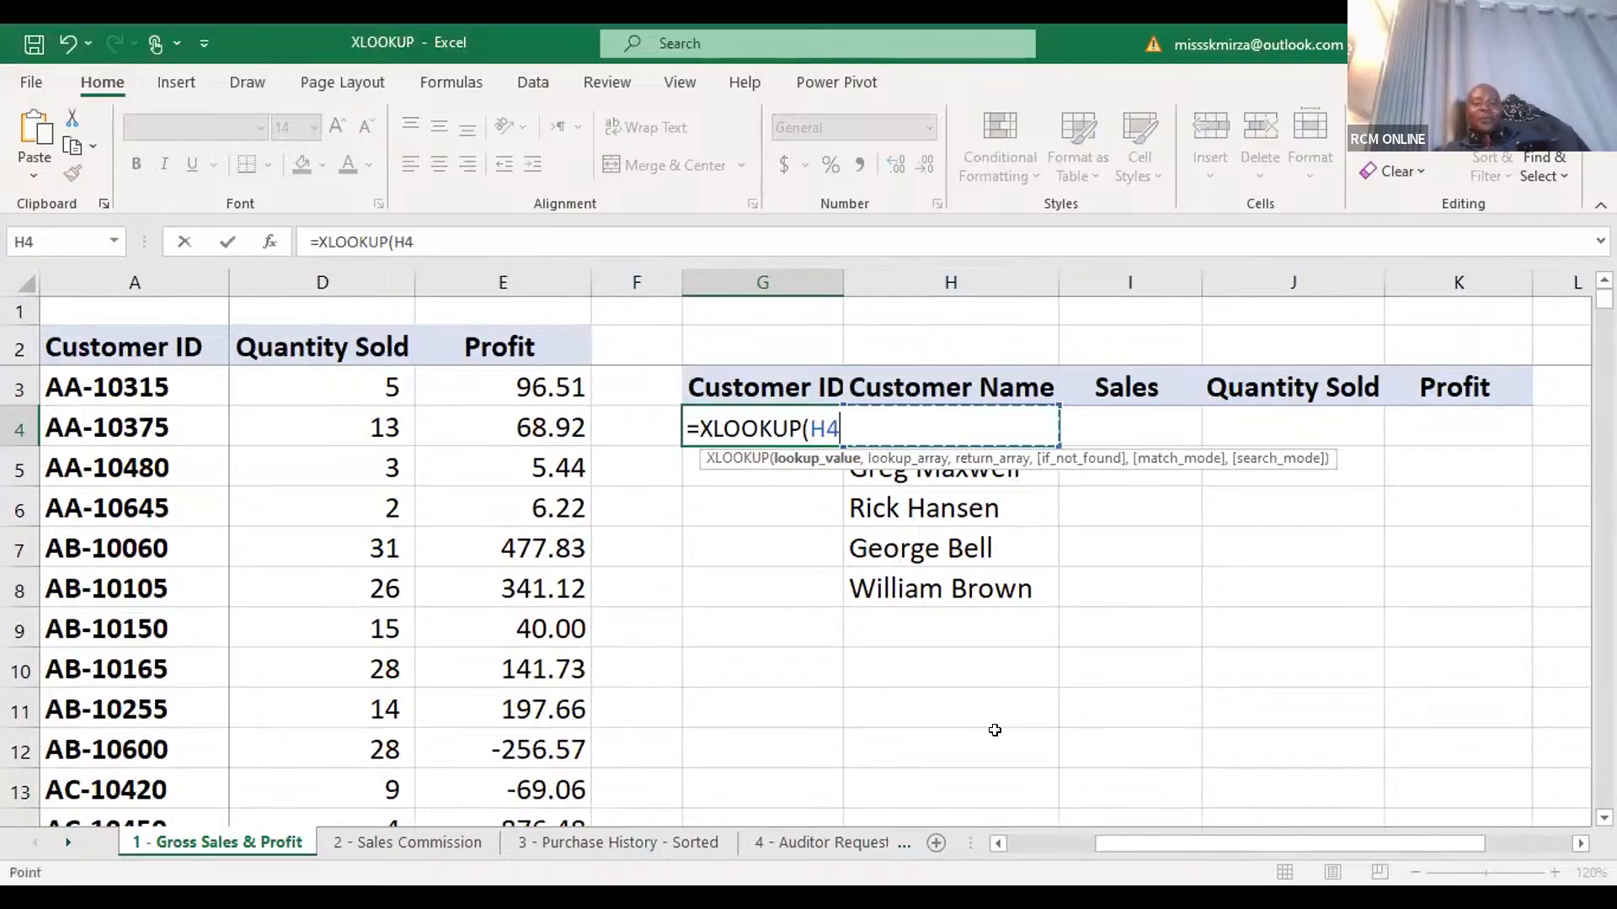
pyautogui.write(',')
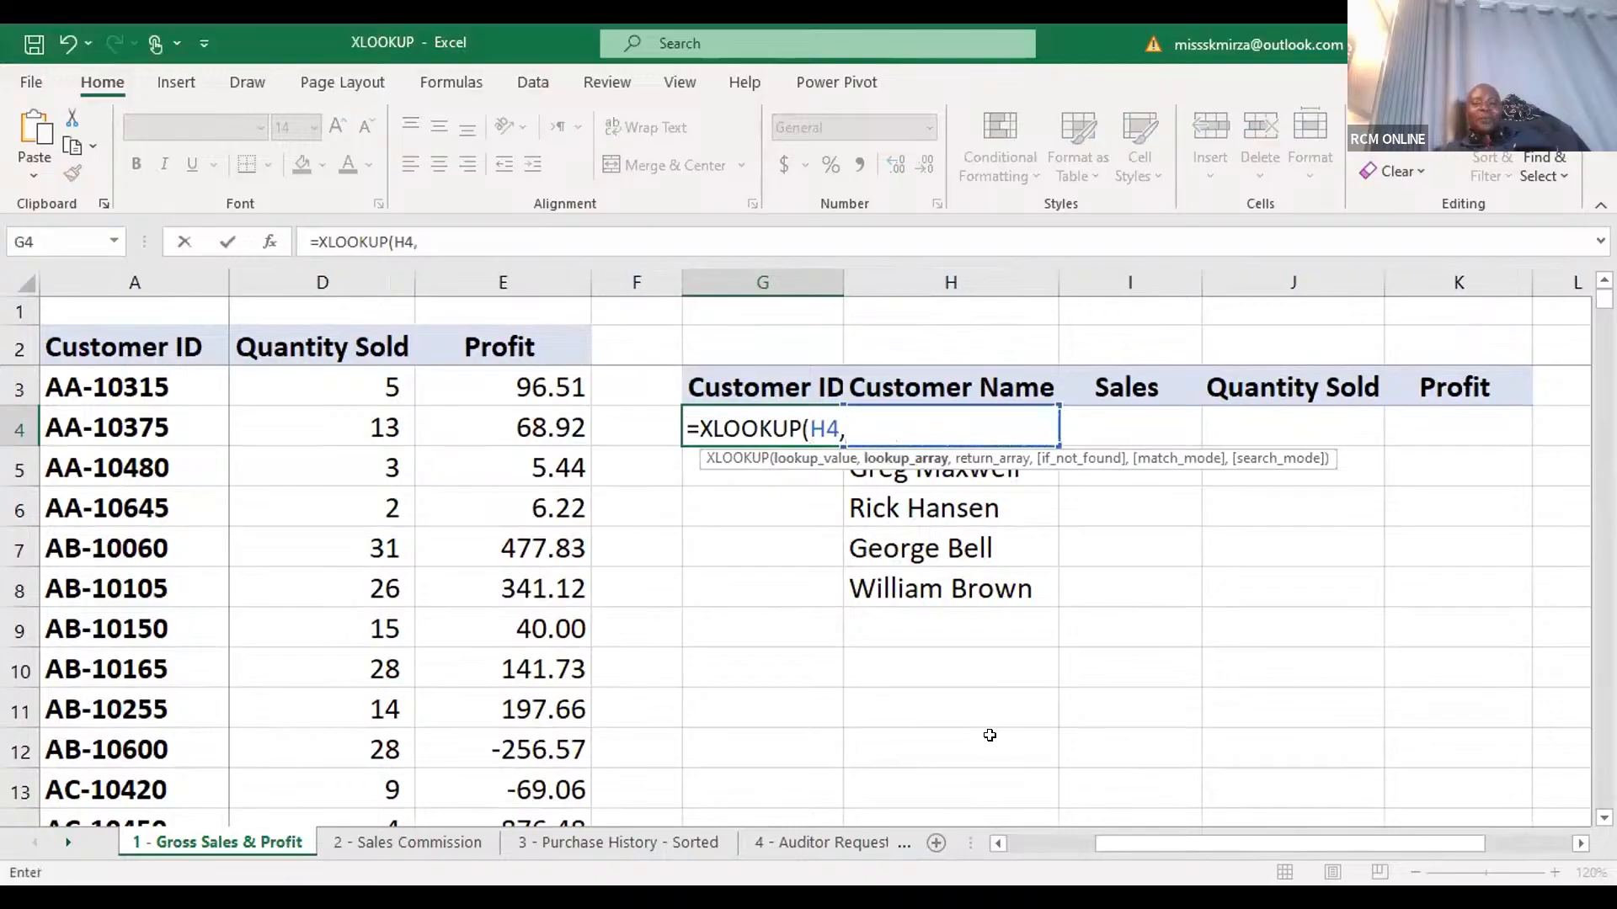
# - Set B2:B693 in the source table's Customer Name column as the XLOOKUP formula's lookup array
pyautogui.hscroll(-2, 985, 737)
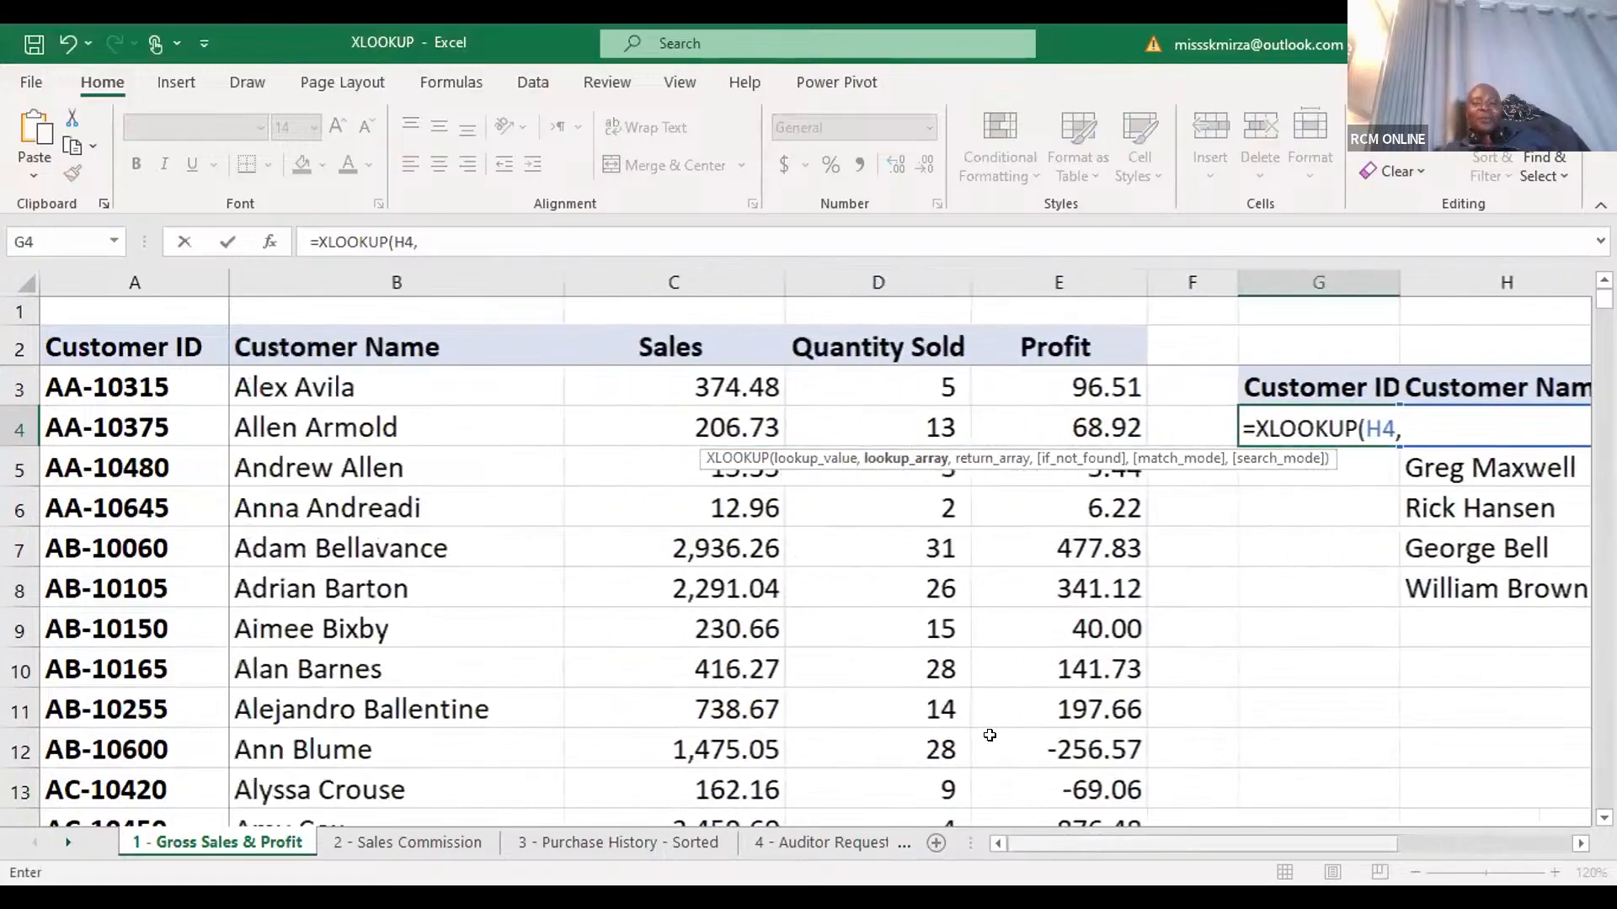
pyautogui.click(351, 344)
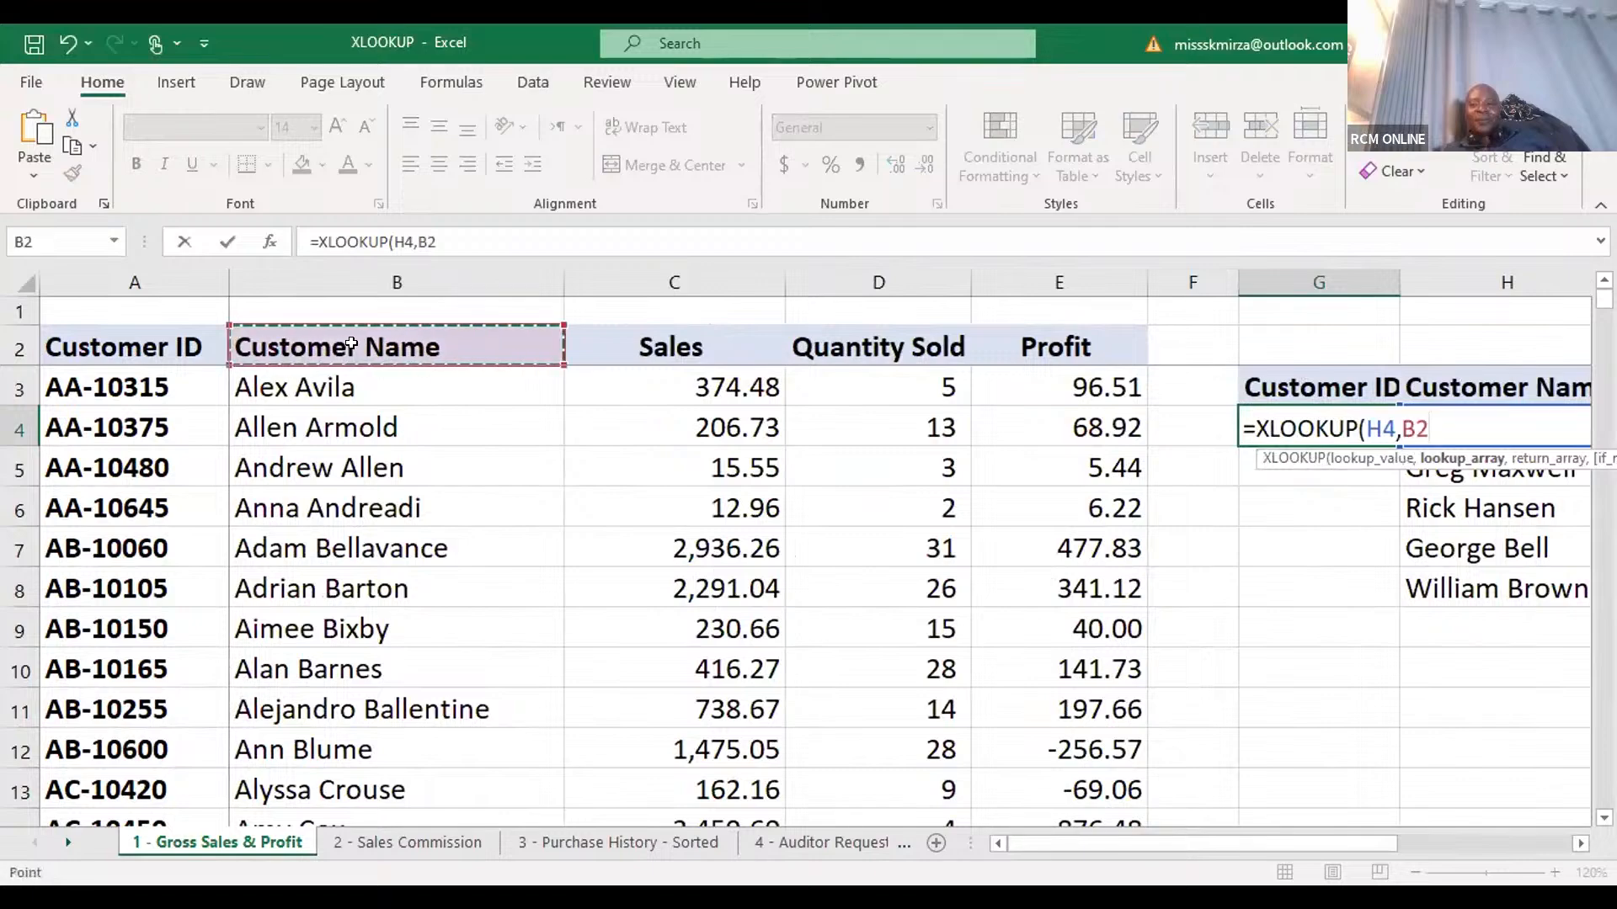
pyautogui.hotkey('ctrl', 'shift', 'Down')
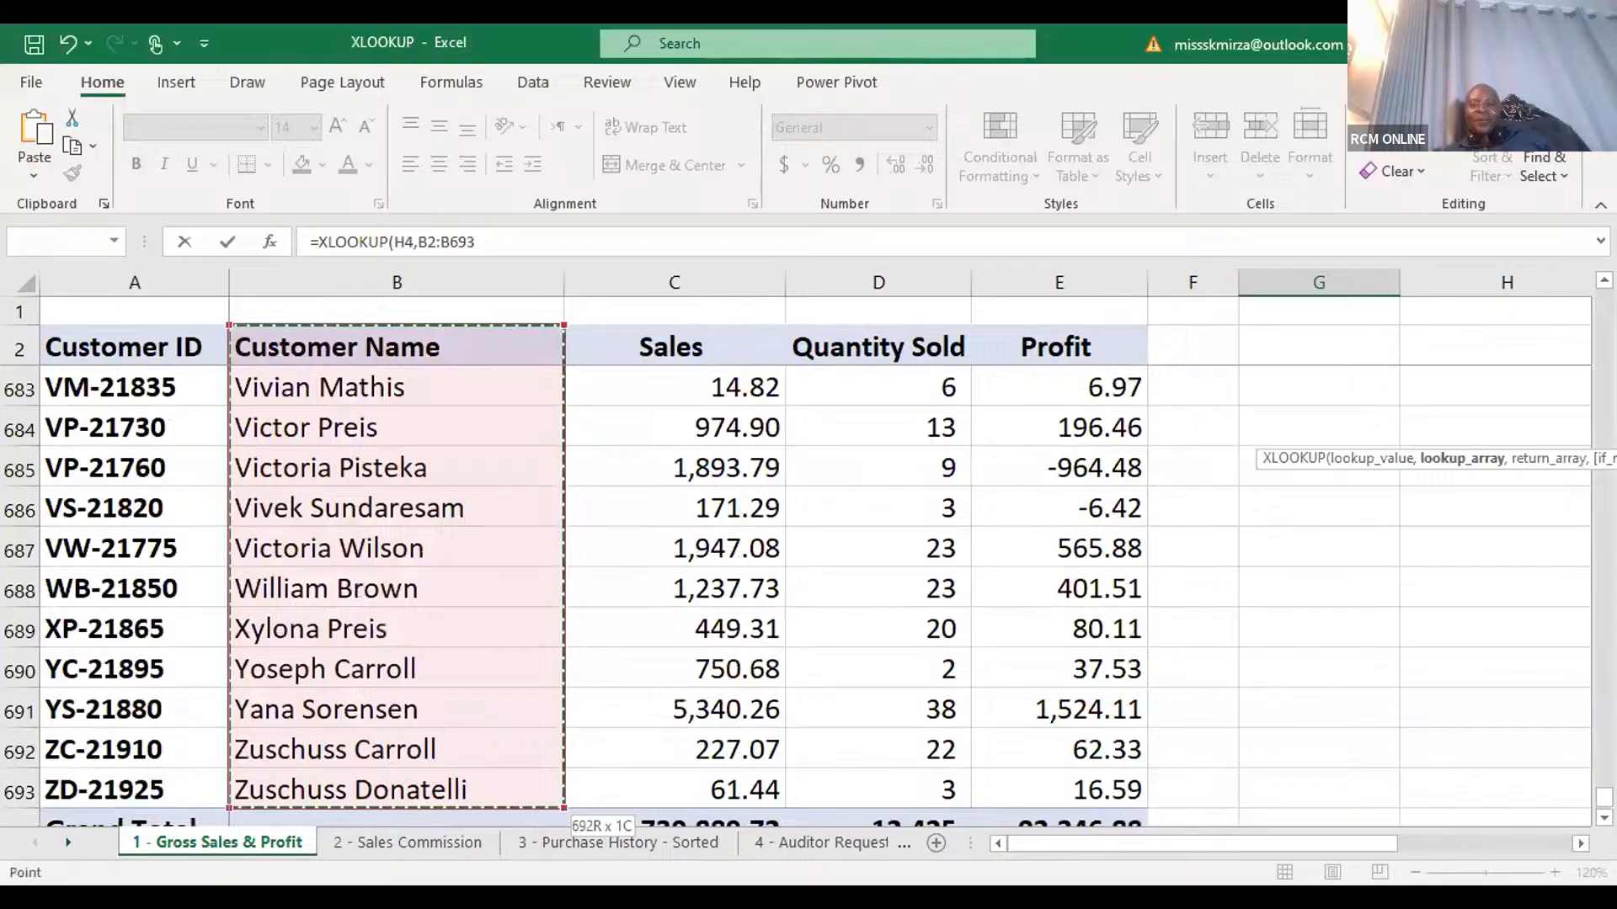
pyautogui.click(1573, 842)
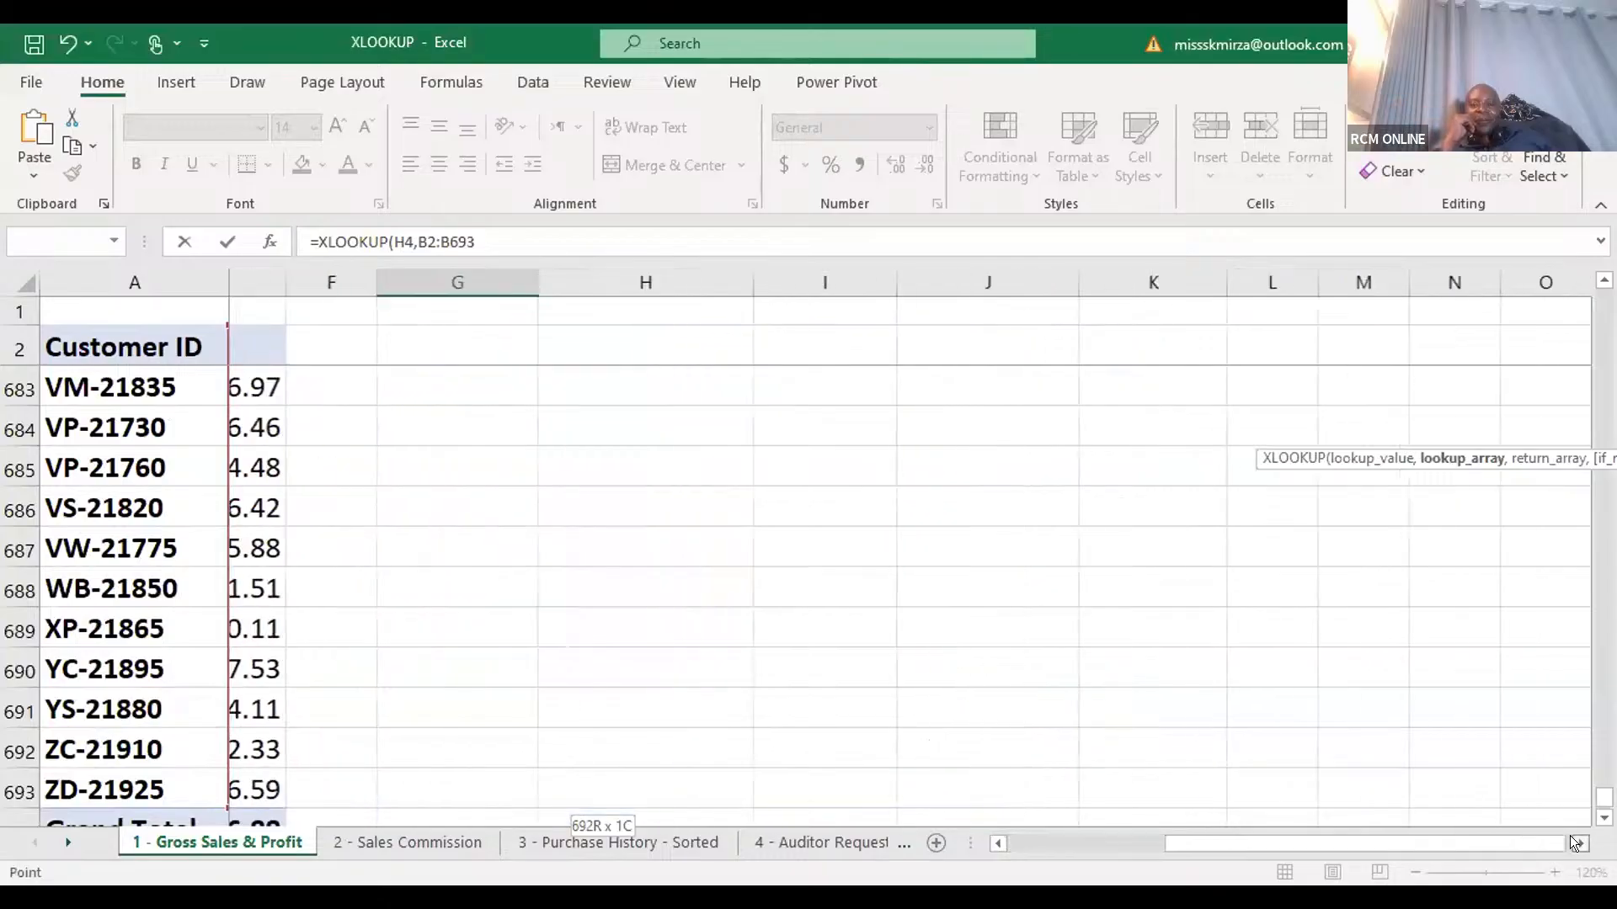
pyautogui.click(1573, 842)
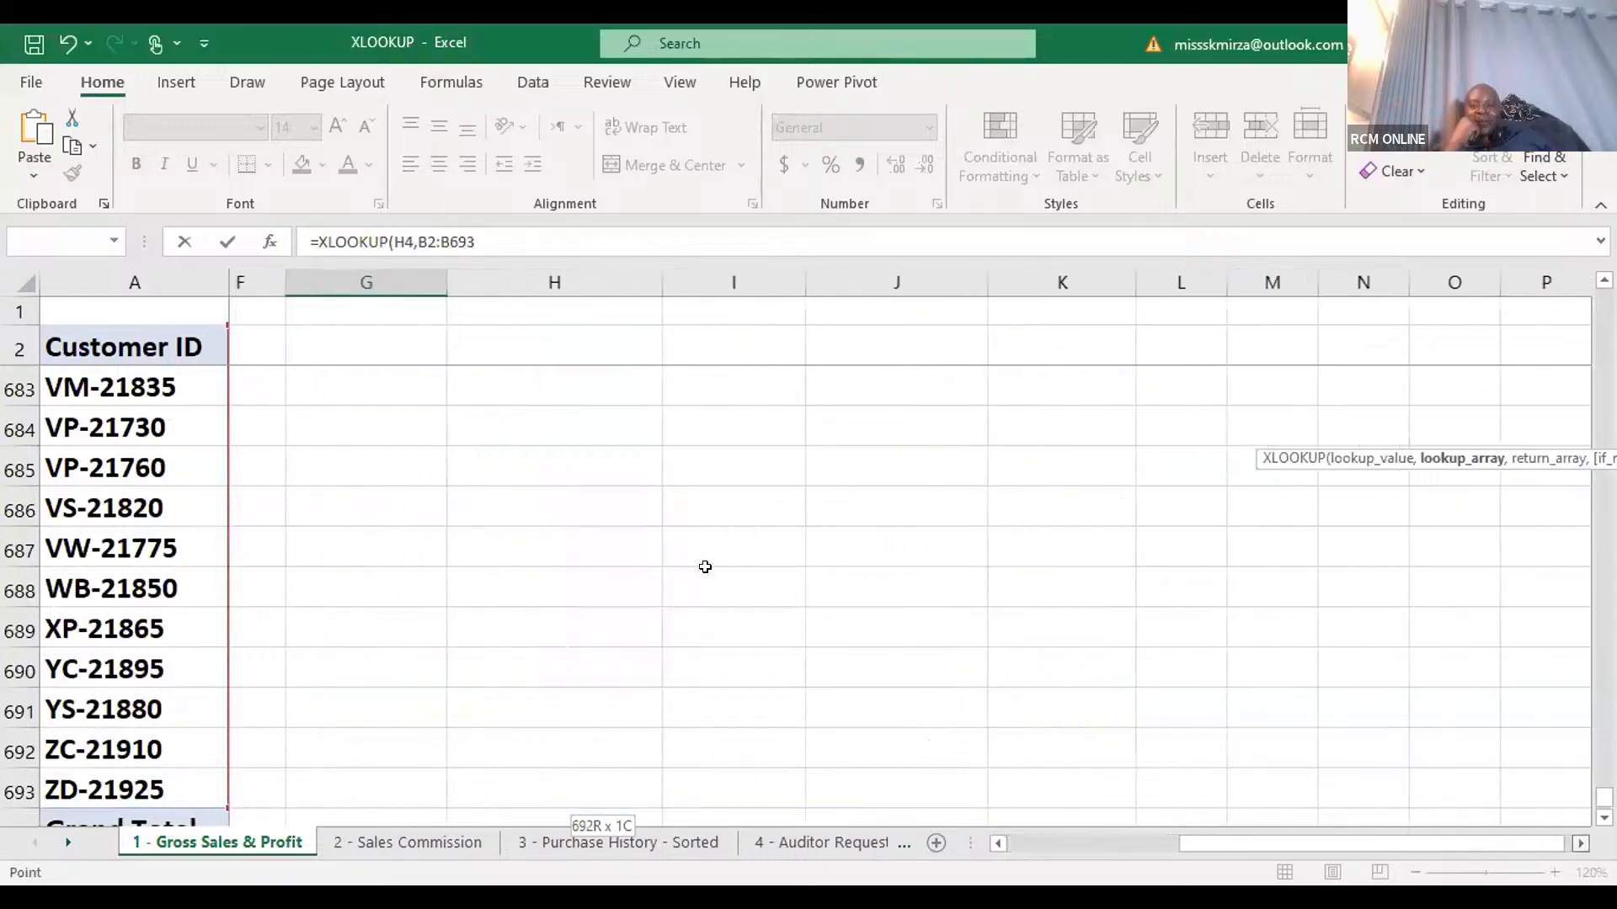
pyautogui.write(',')
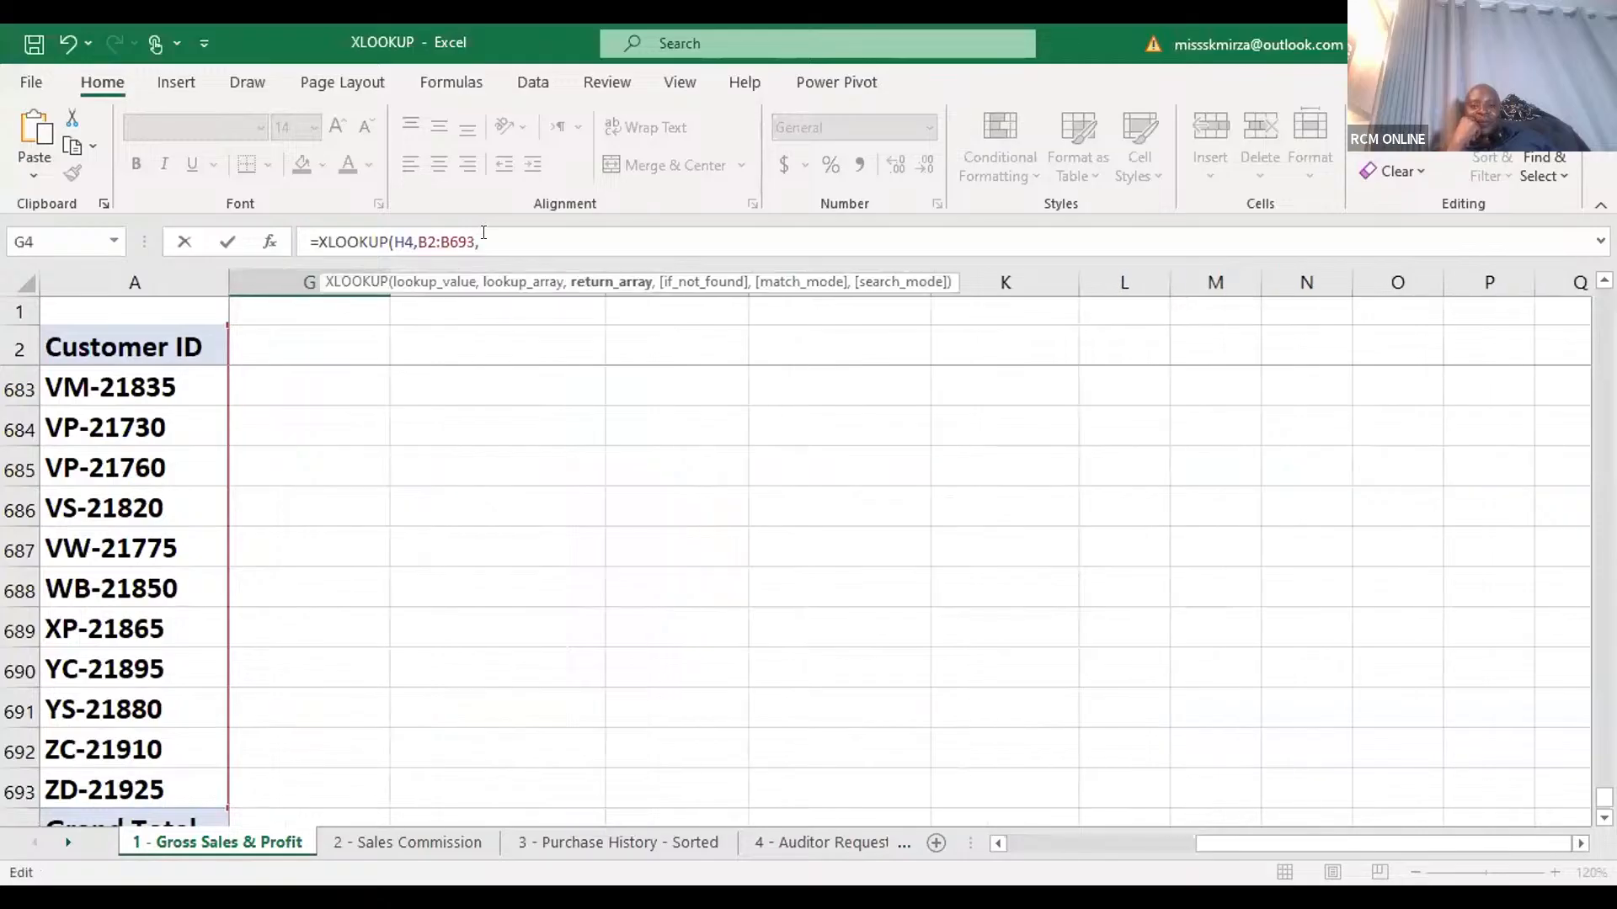
# - Set A2:A693 in the source table's Customer ID column, excluding the Grand Total row, as the return array
pyautogui.click(1031, 837)
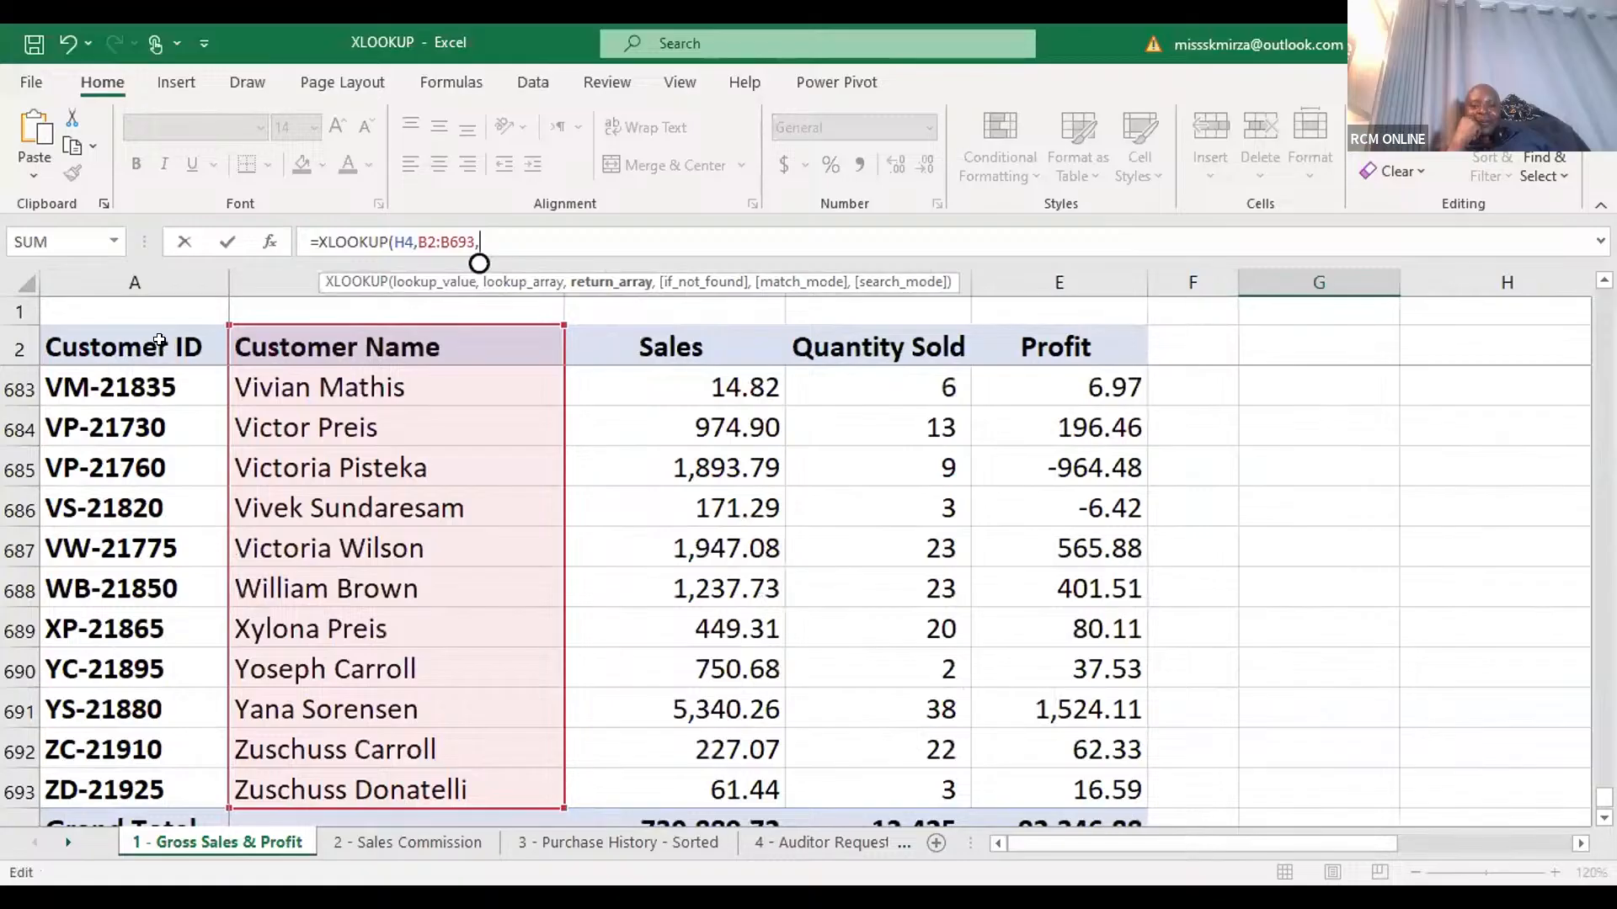
pyautogui.click(158, 340)
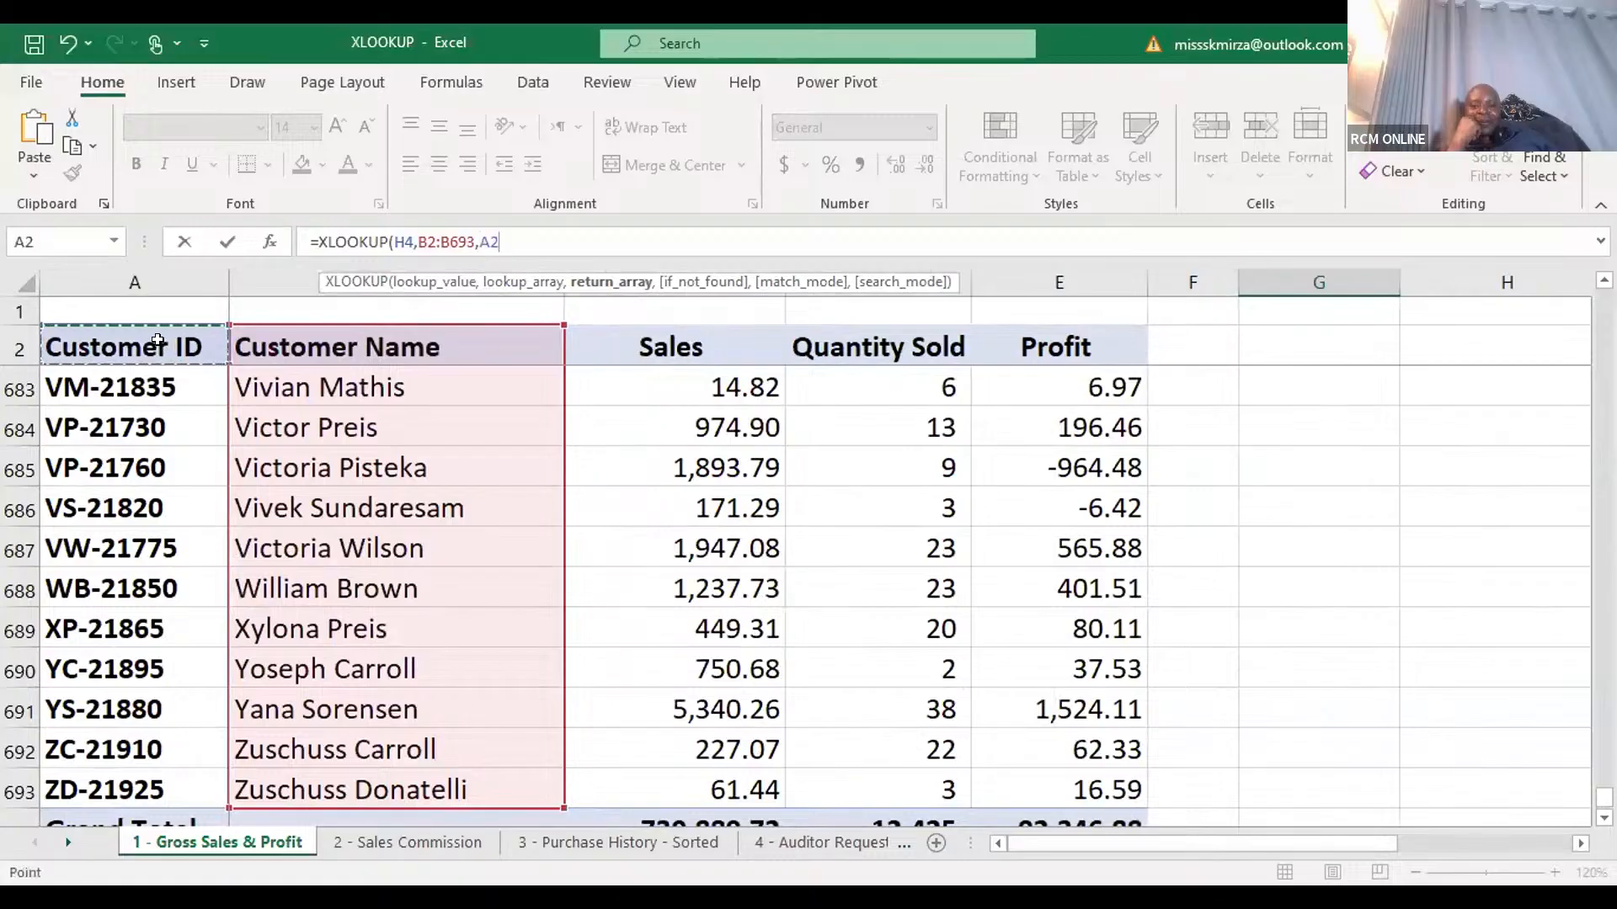
pyautogui.hotkey('ctrl', 'shift', 'Down')
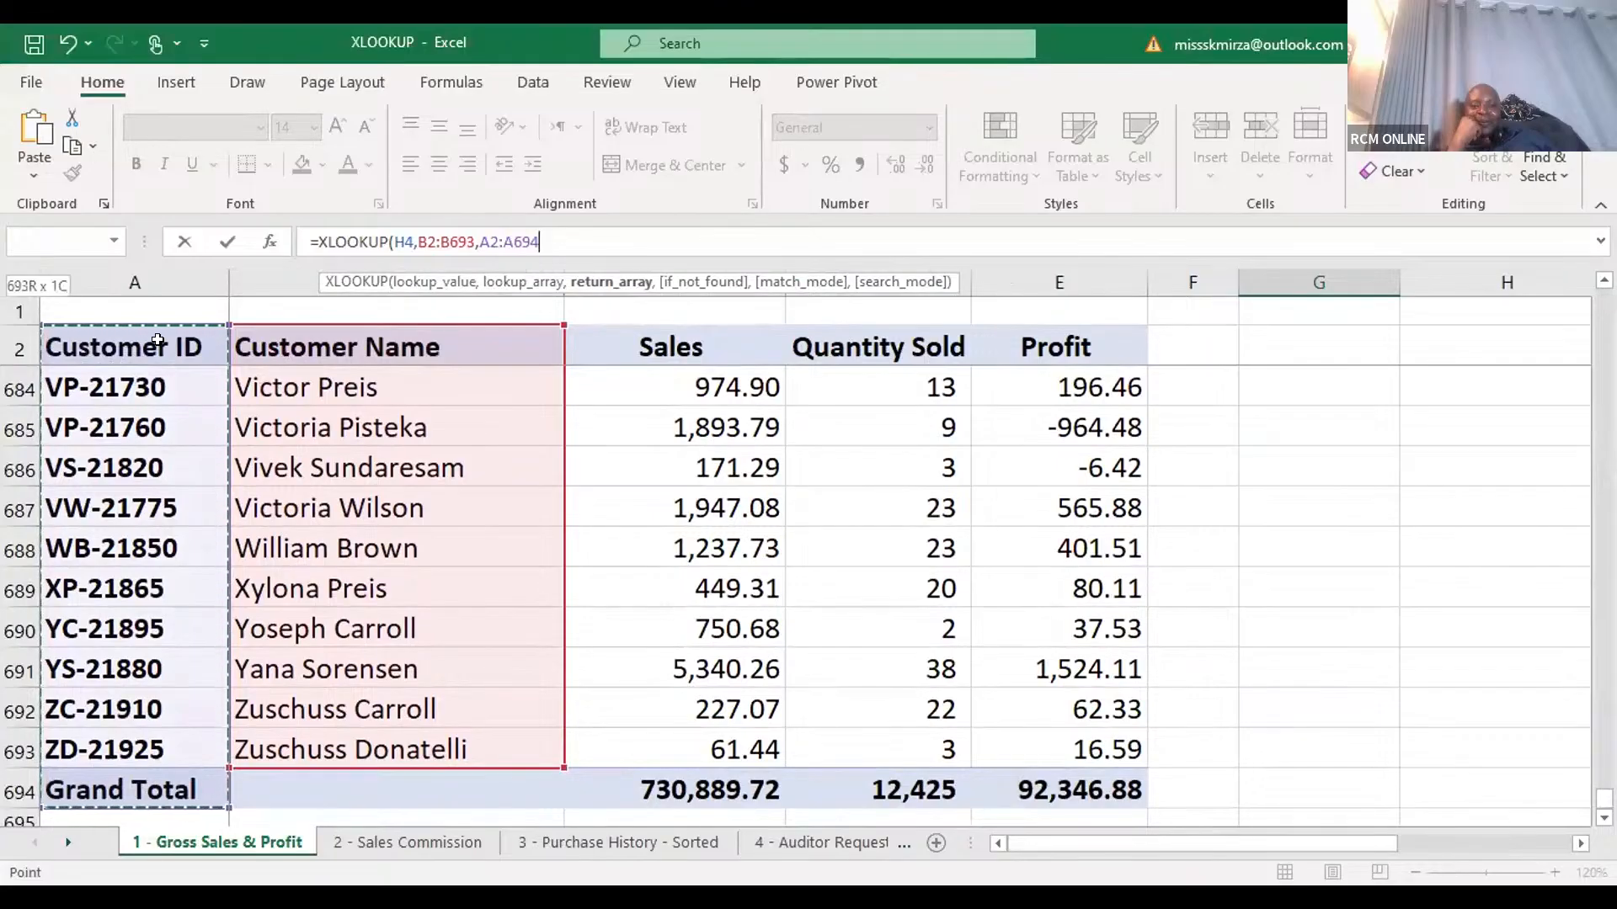
pyautogui.hotkey('shift', 'Up')
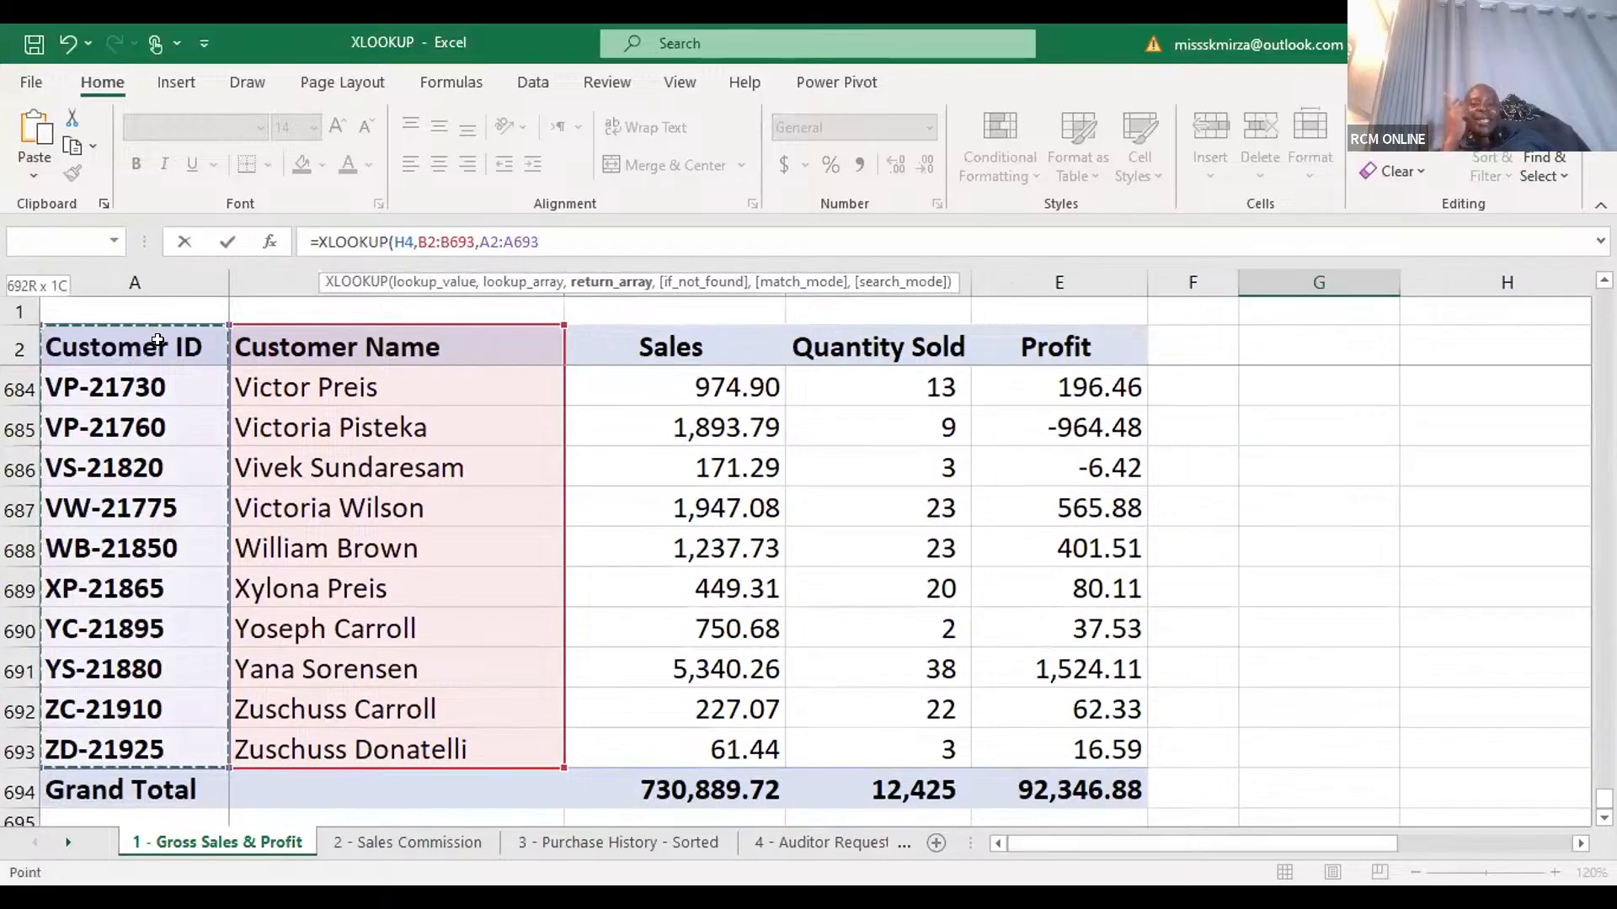
pyautogui.write(',0')
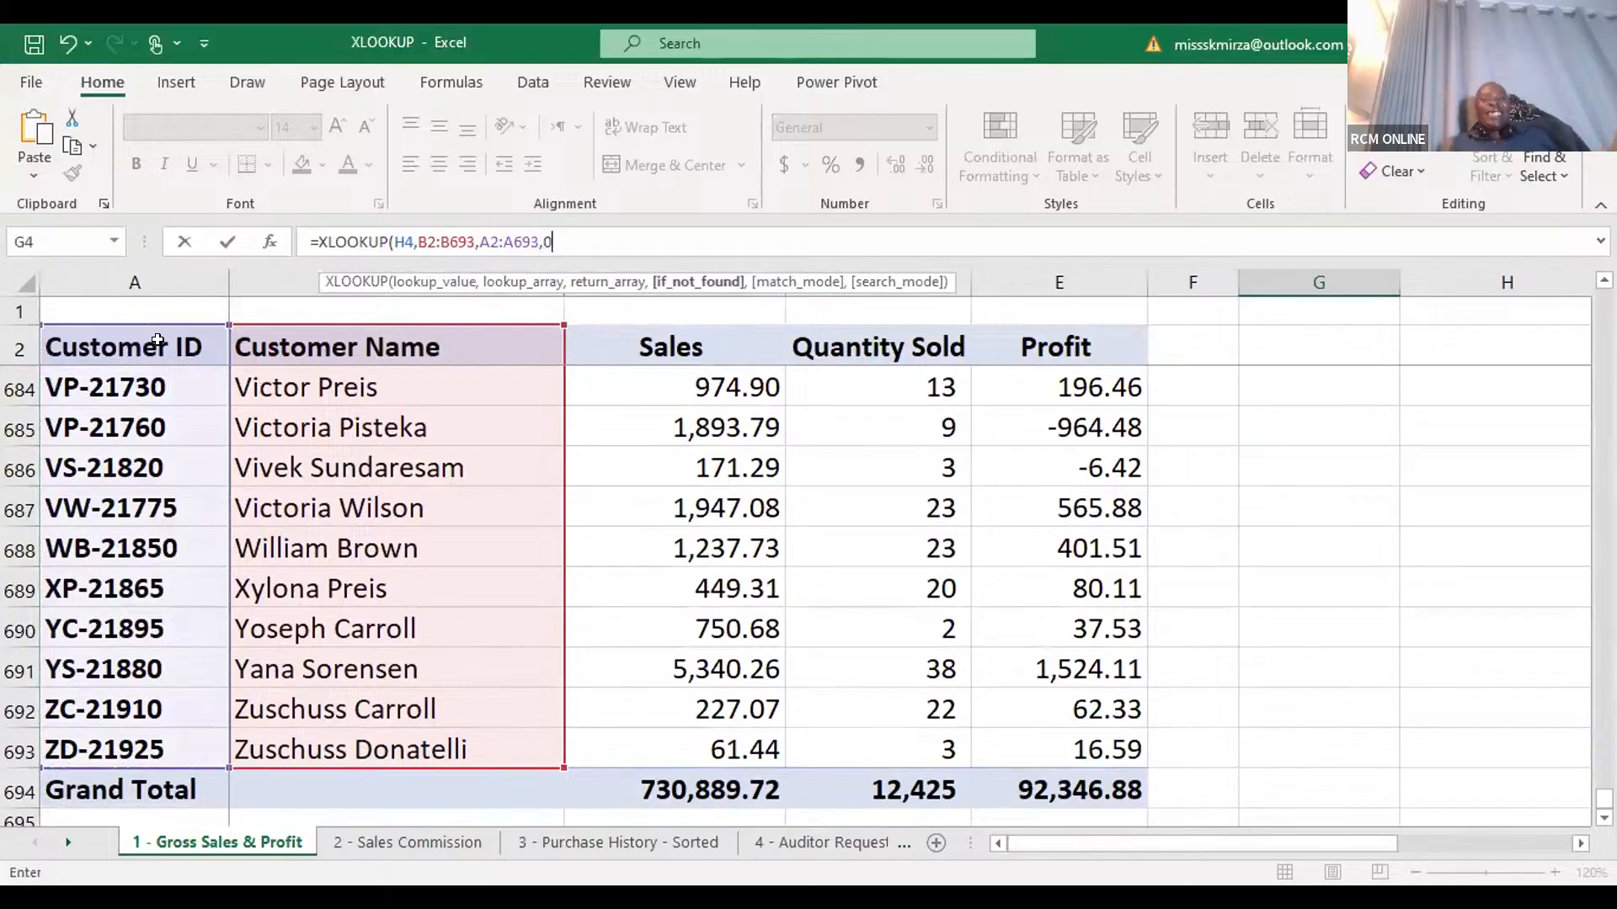
pyautogui.write(')')
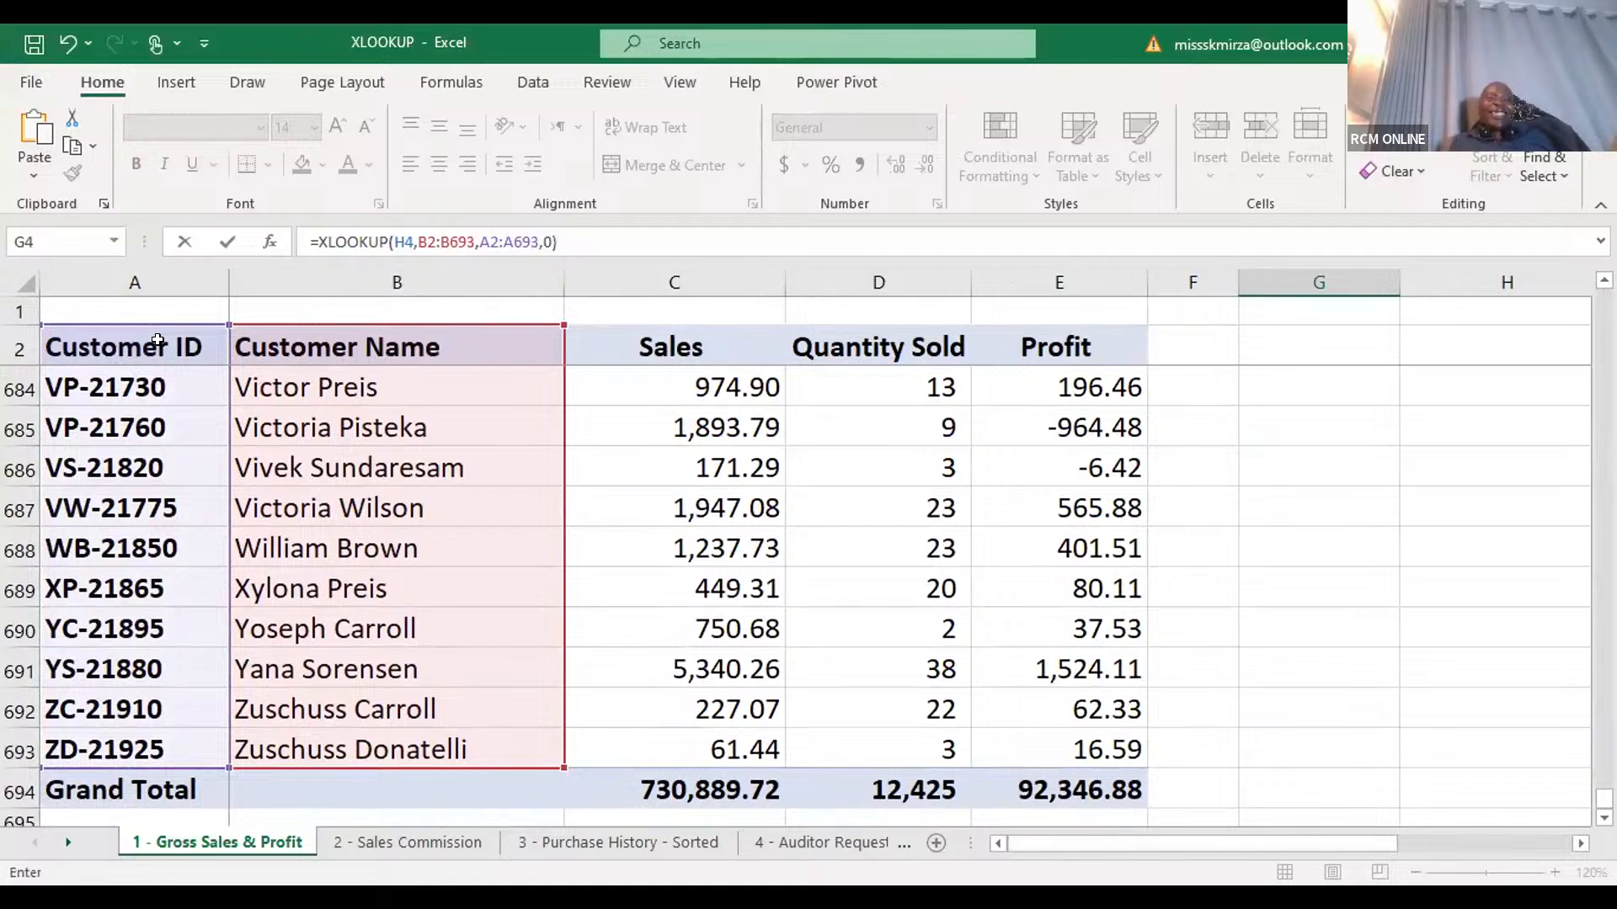
pyautogui.press('BackSpace')
pyautogui.press('BackSpace')
pyautogui.press('BackSpace')
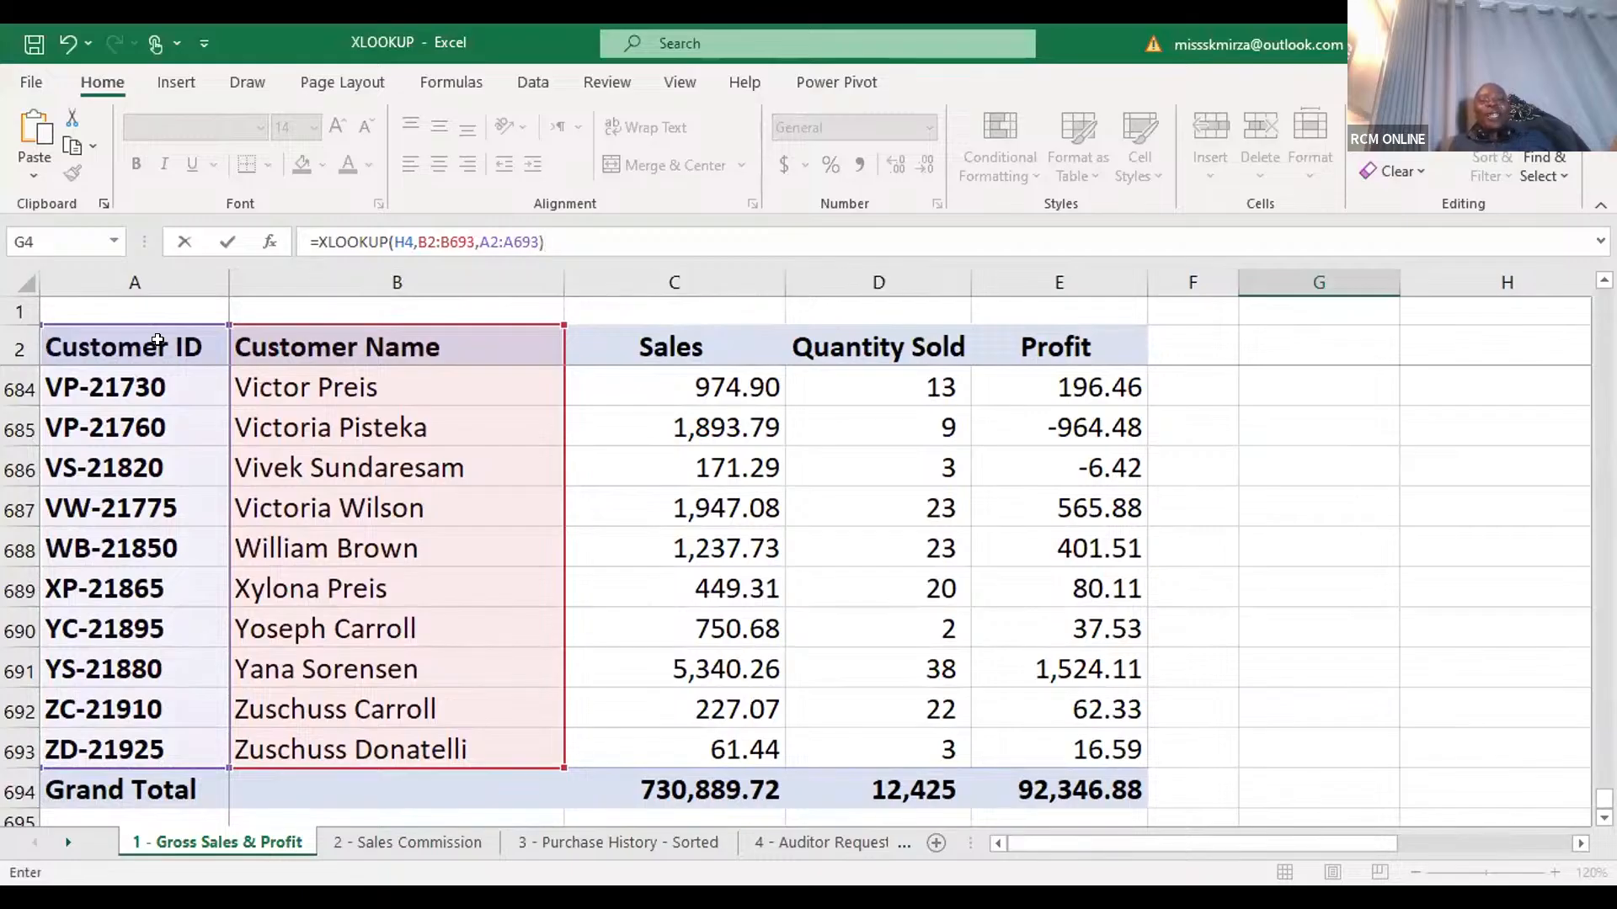
# - Enter the XLOOKUP formula without optional arguments and fill it from G4 down to G8 for the remaining customers
pyautogui.press('Return')
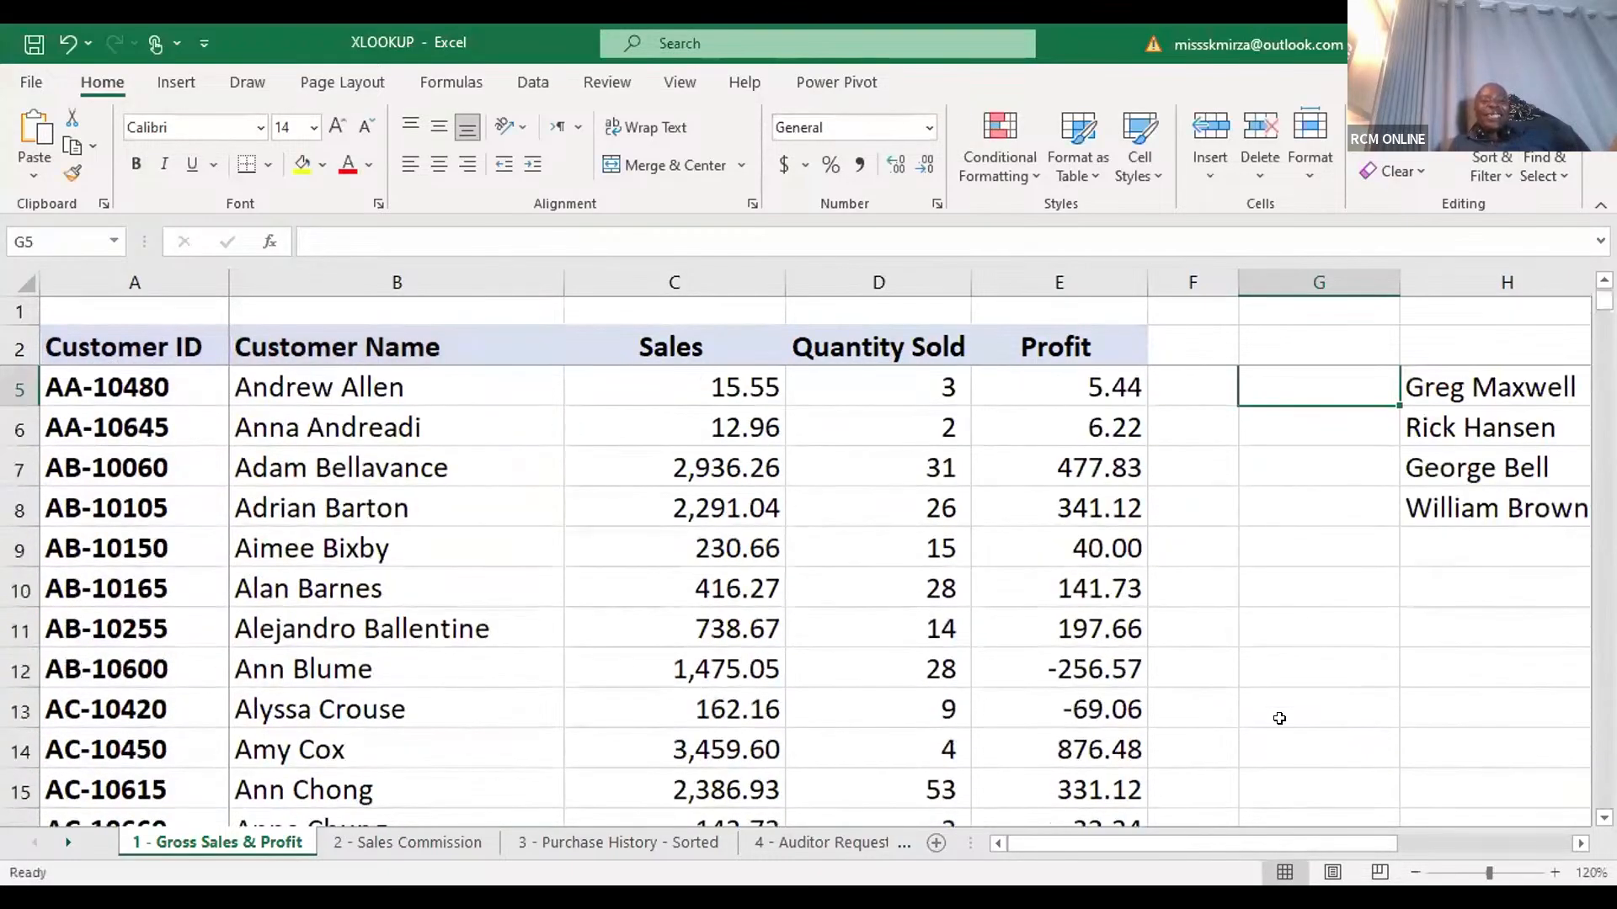
pyautogui.click(1572, 837)
pyautogui.click(1572, 838)
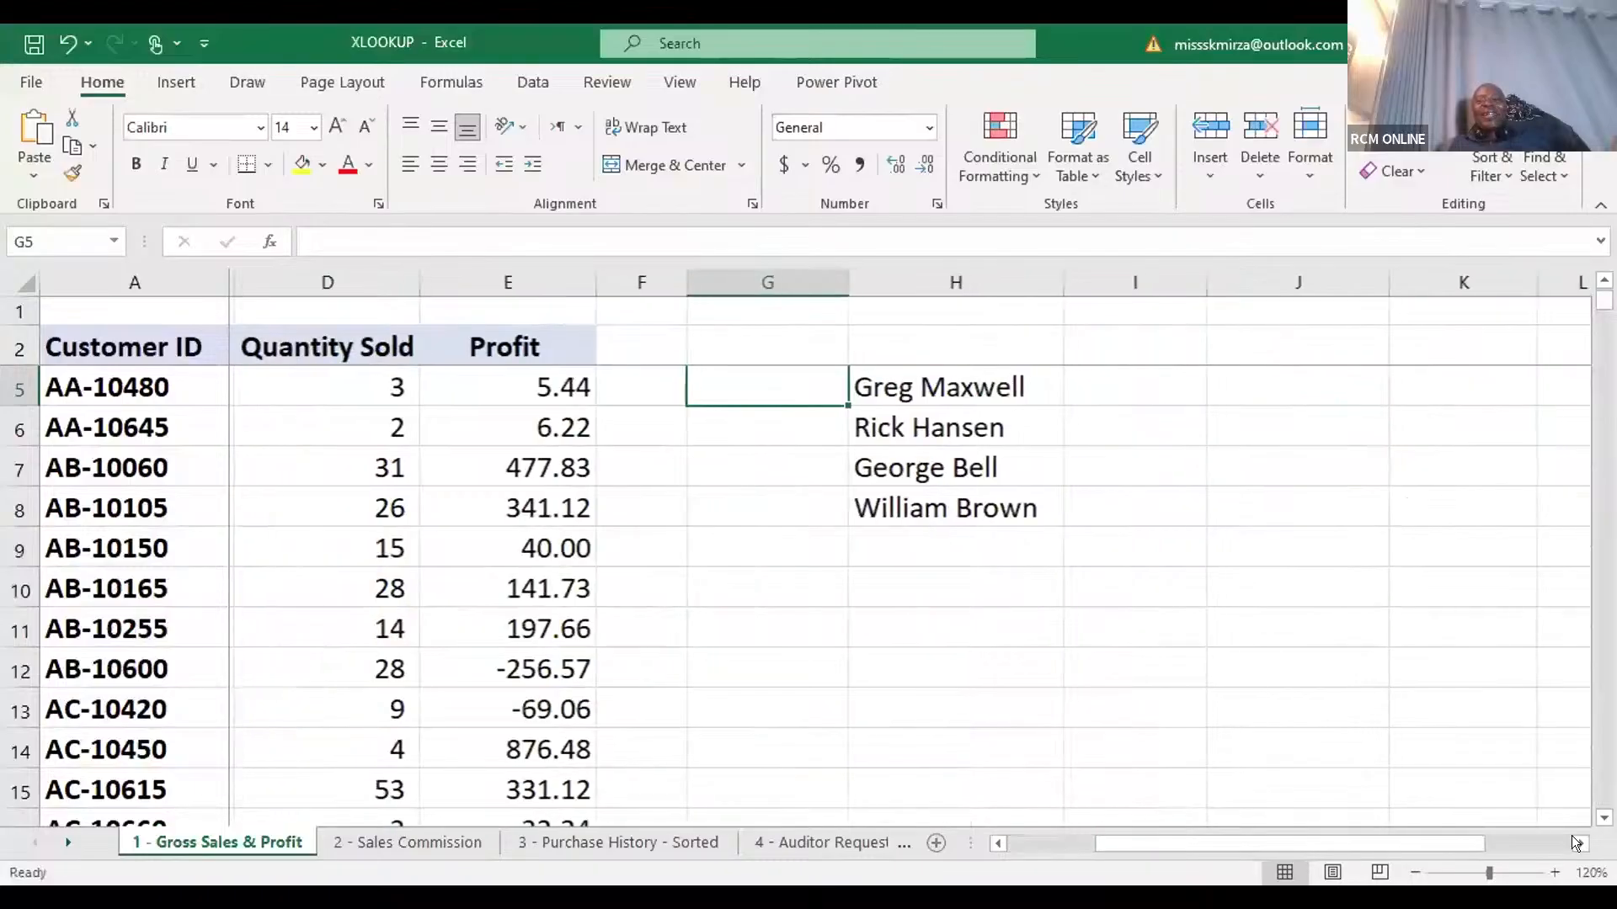
pyautogui.click(1572, 838)
pyautogui.scroll(1, 821, 614)
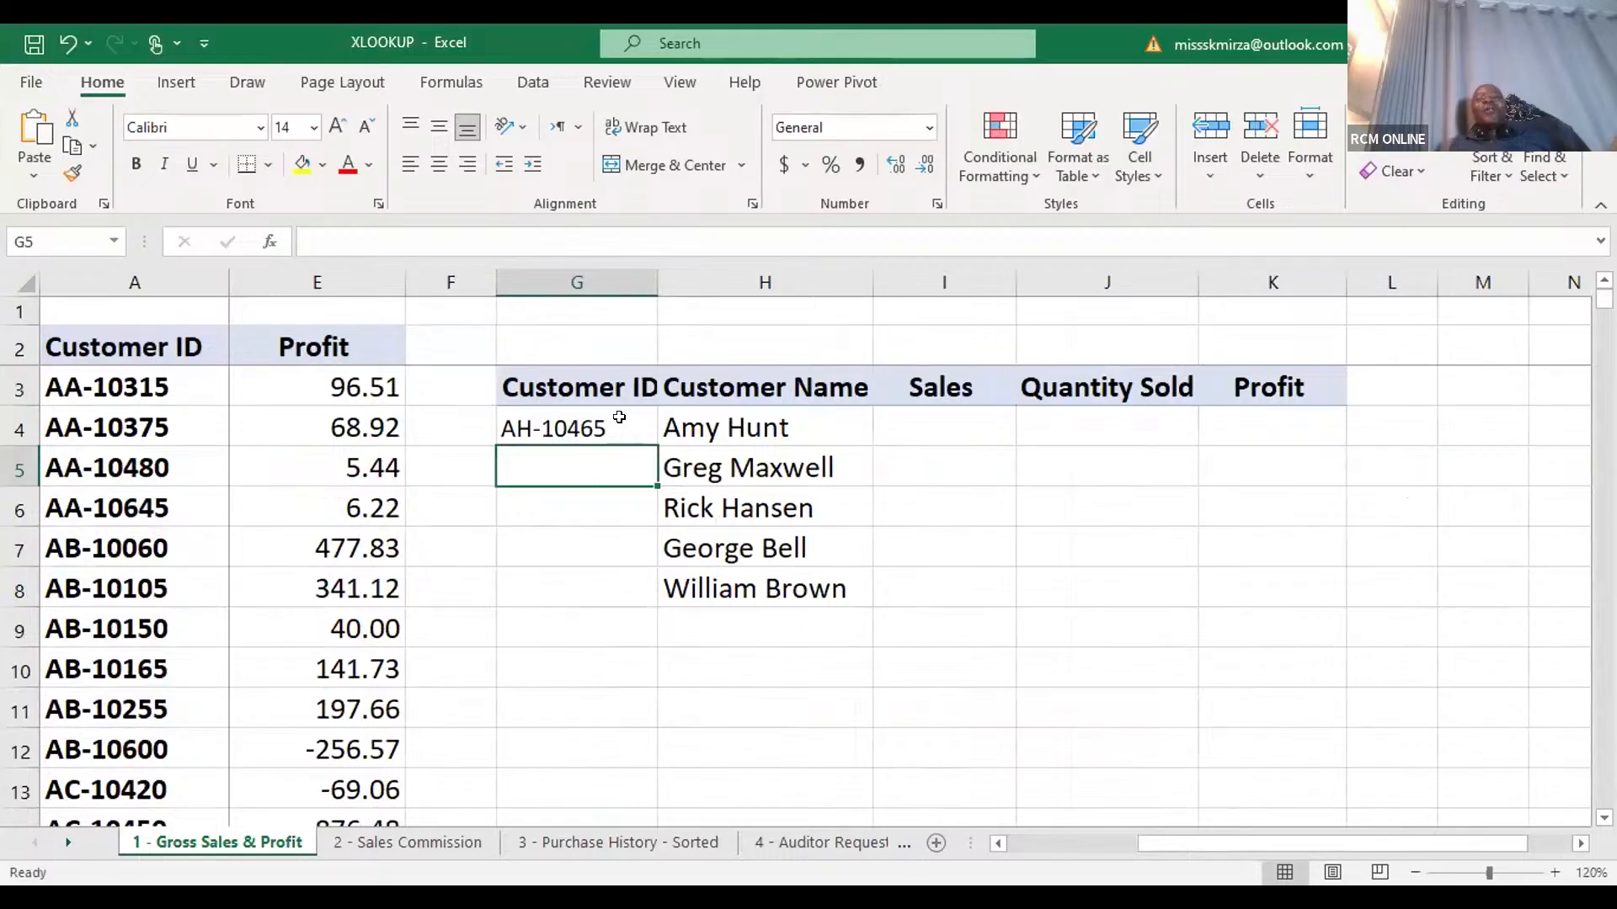
pyautogui.click(618, 417)
pyautogui.moveTo(656, 446); pyautogui.dragTo(654, 602)
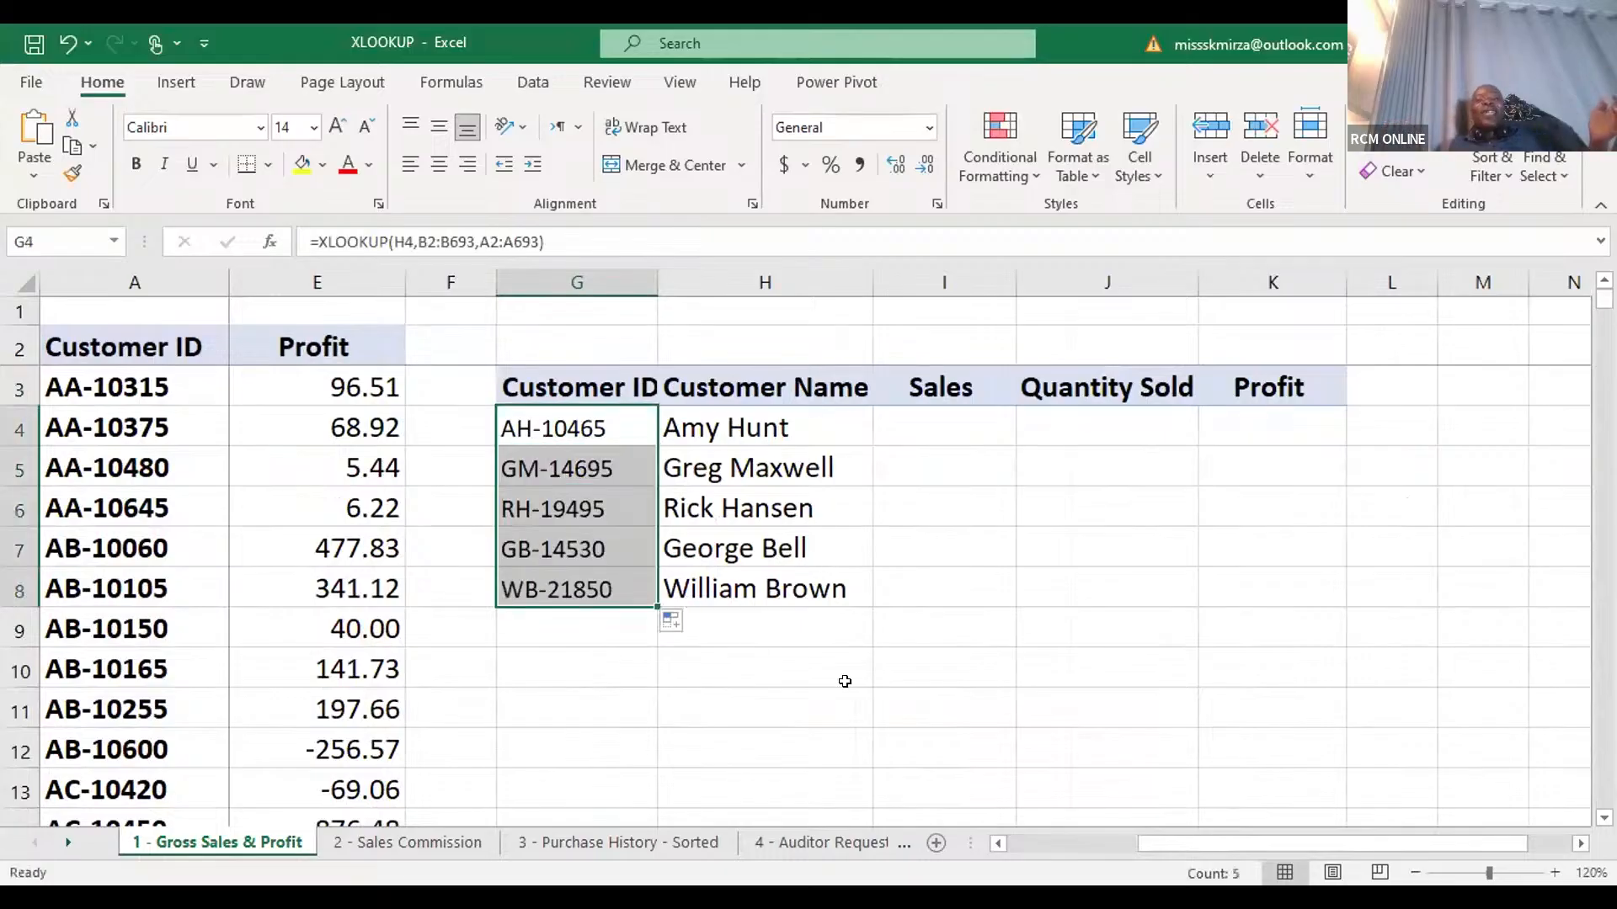
pyautogui.click(844, 689)
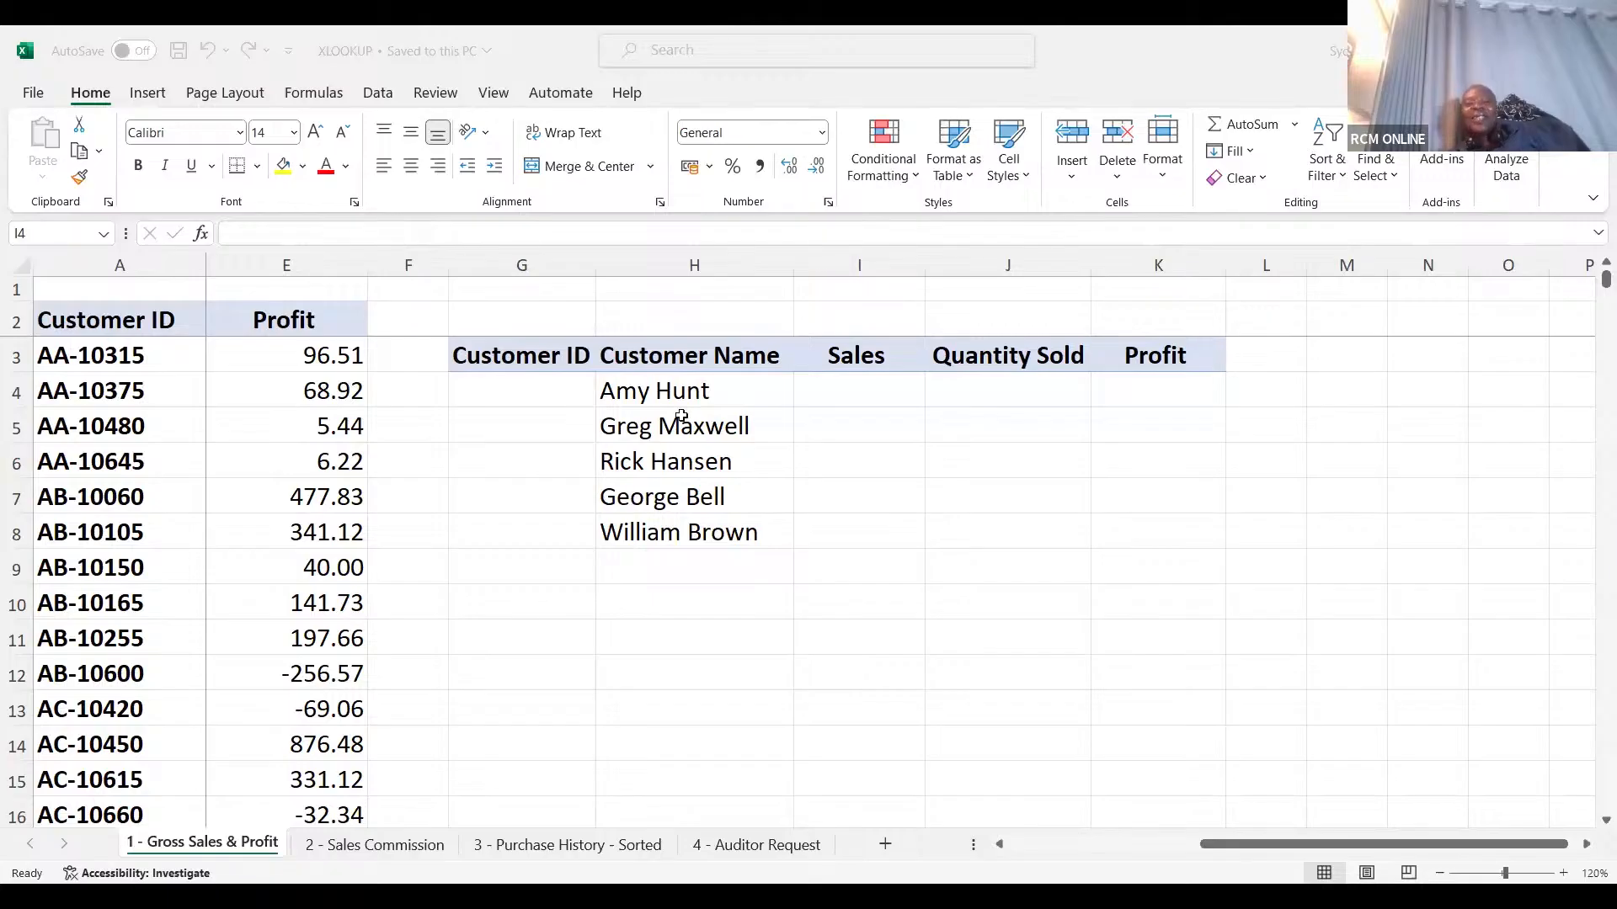
pyautogui.click(559, 386)
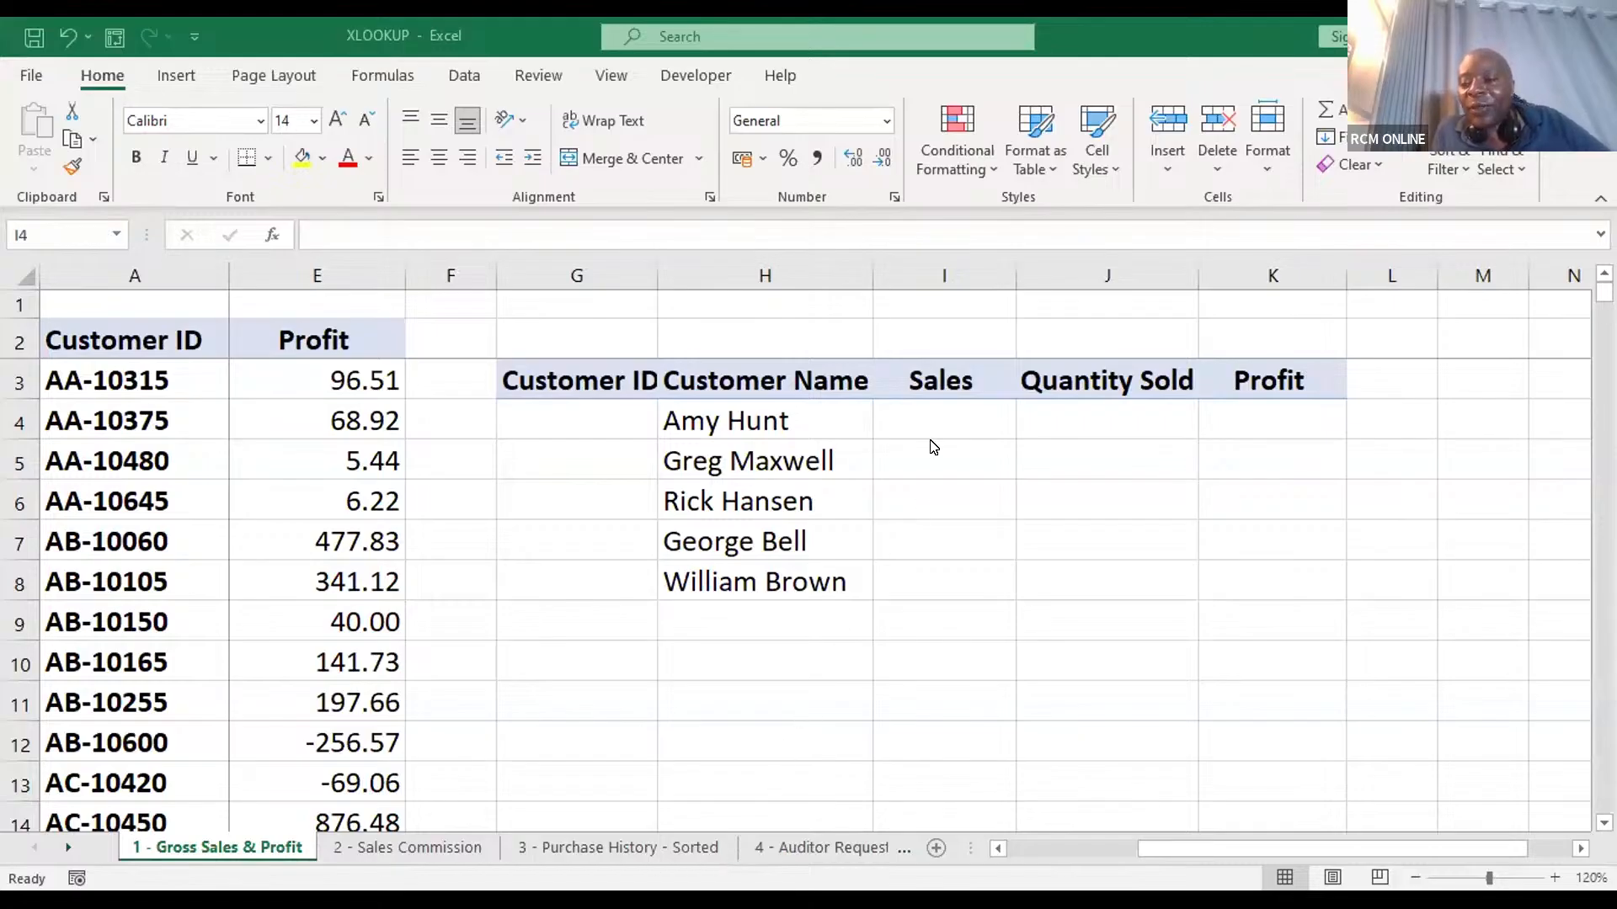
# - Begin an XLOOKUP formula in the Sales cell I4, using customer name cell H4 as the lookup value
pyautogui.click(939, 413)
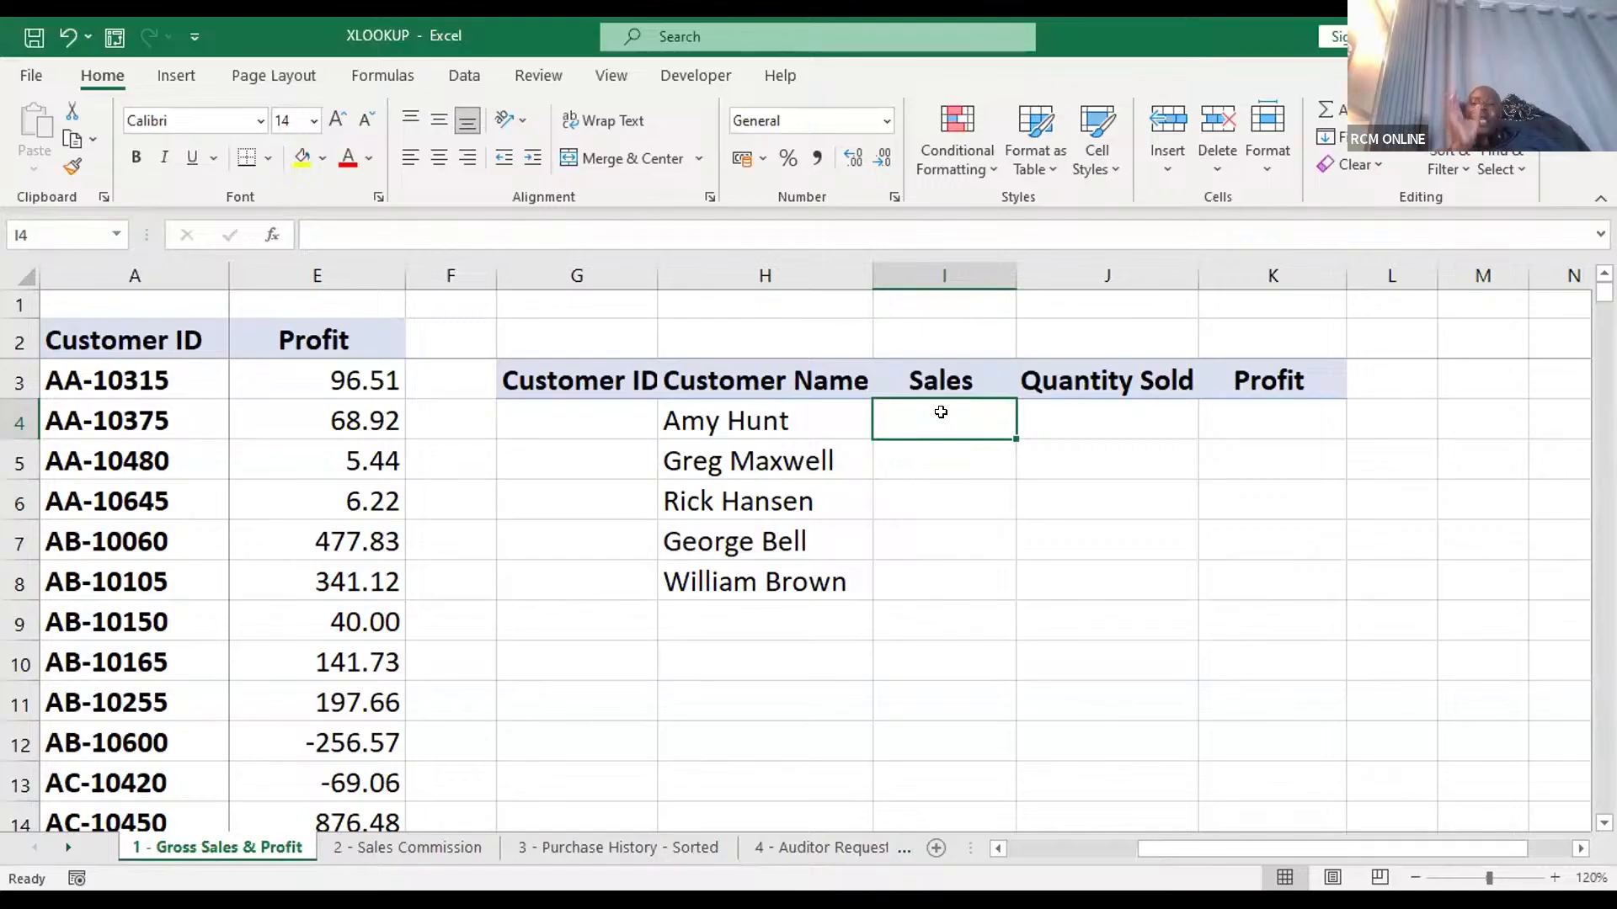
pyautogui.write('=')
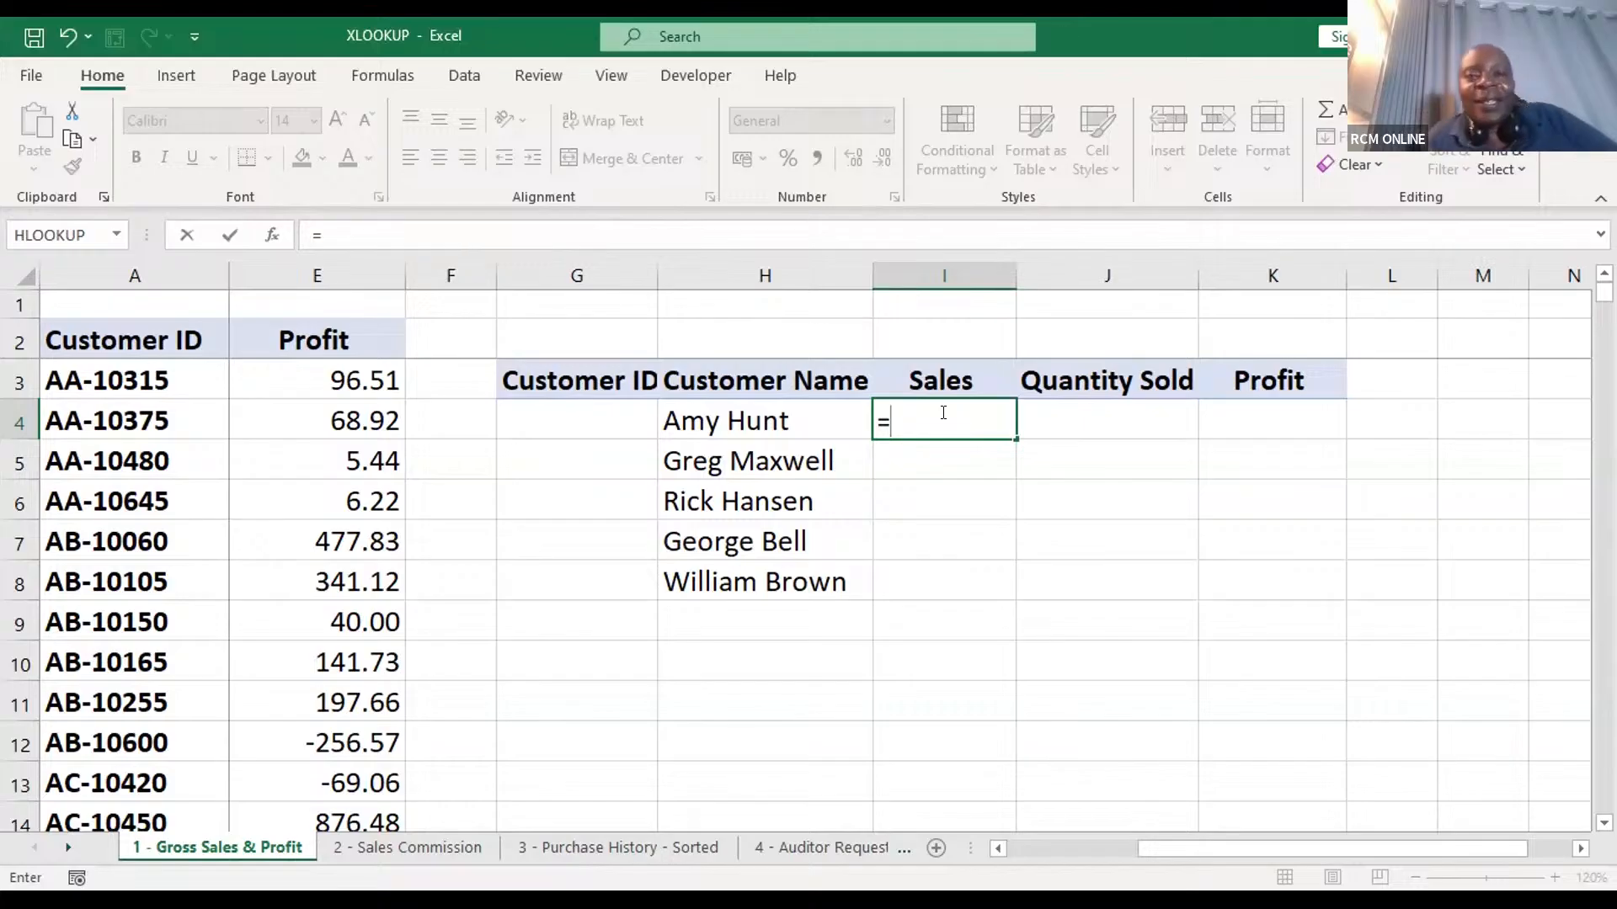
pyautogui.write('XLOOKUP(')
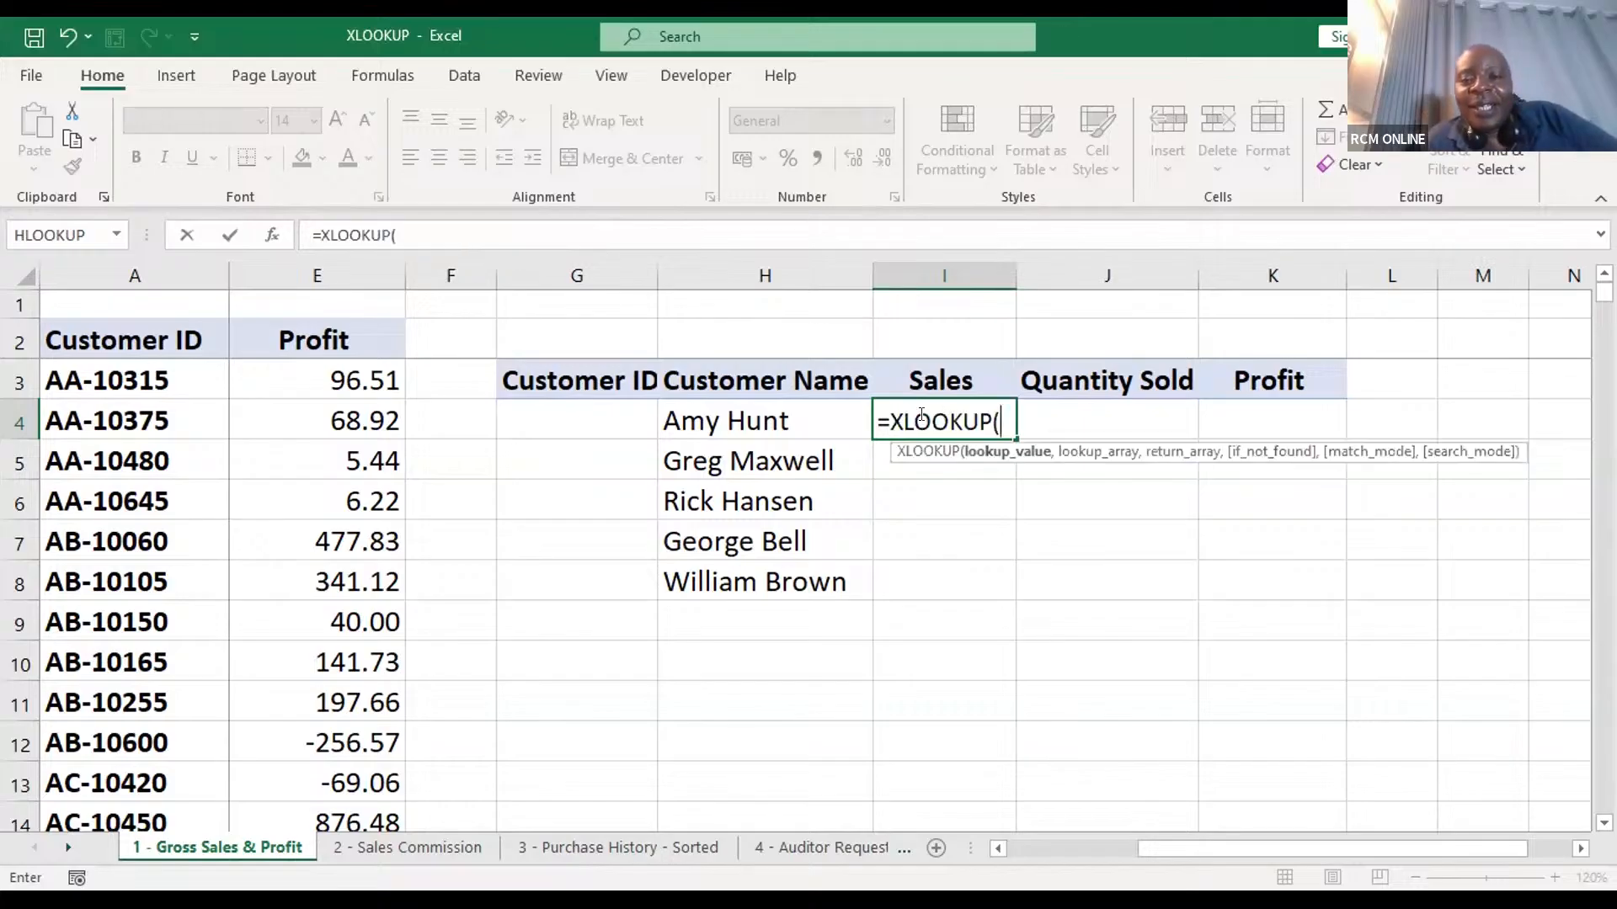
pyautogui.click(831, 421)
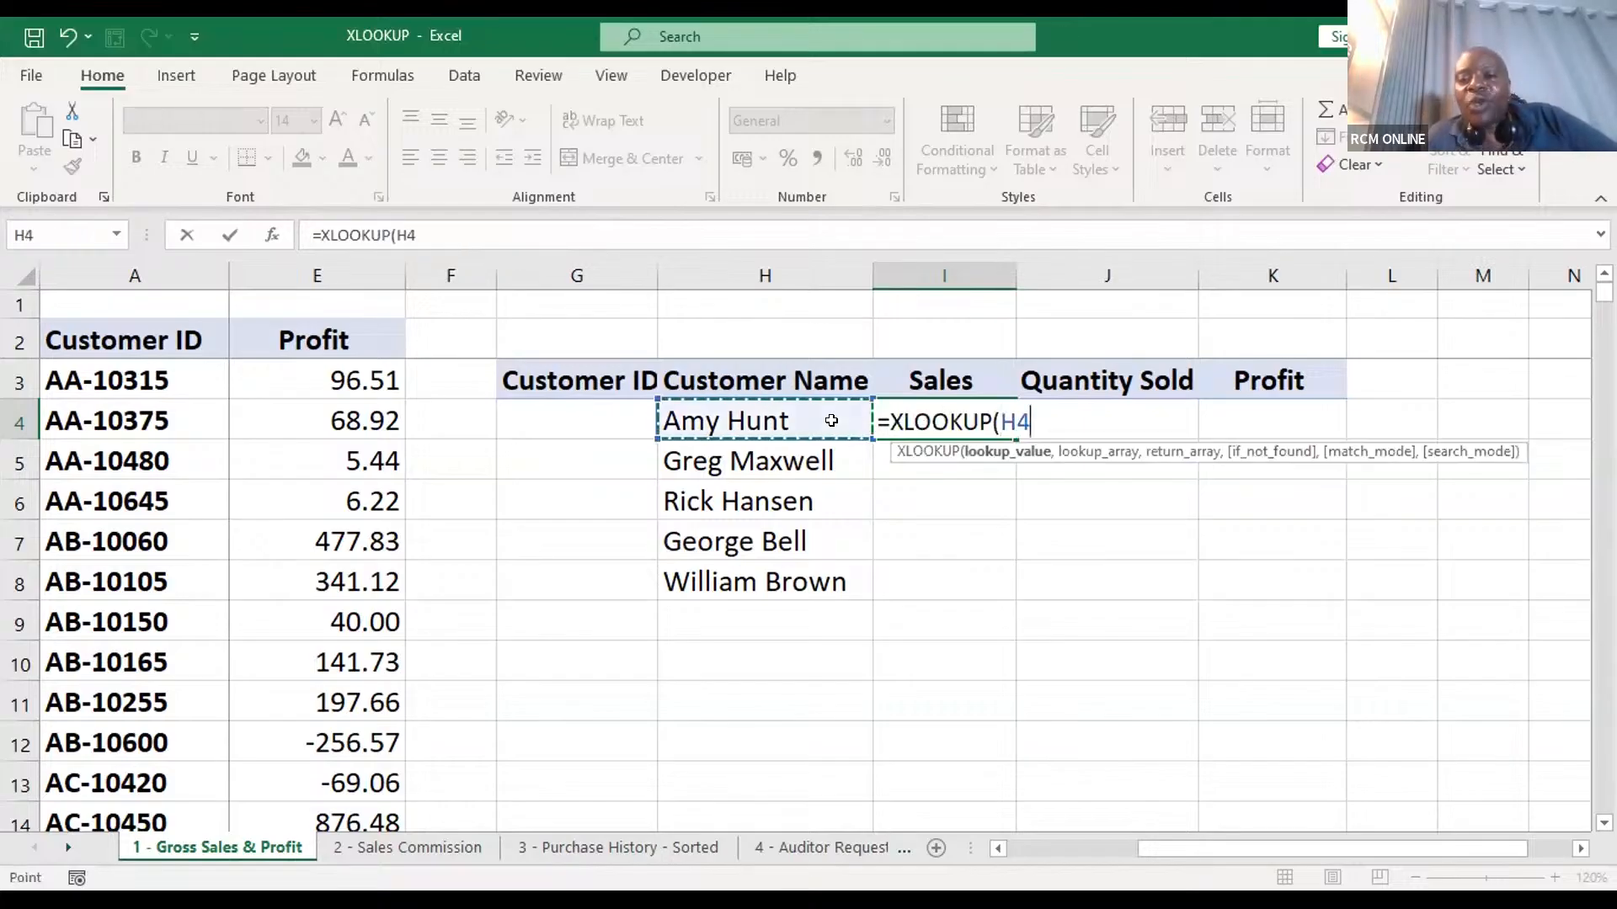
pyautogui.write(',')
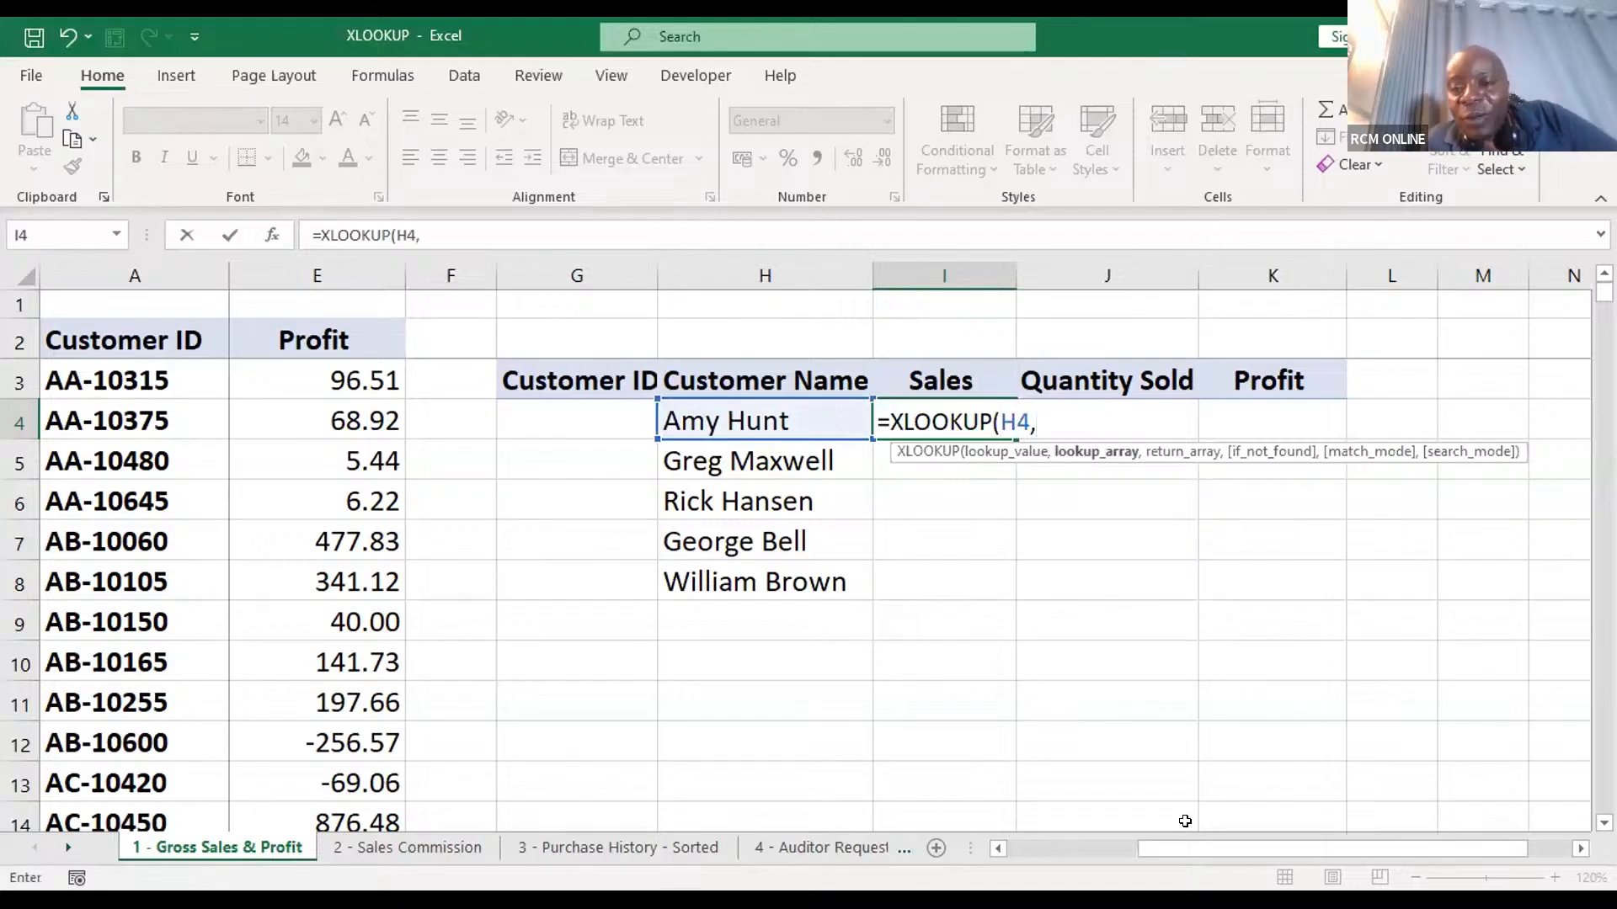
# - Set B2:B693 in the source table's Customer Name column as the lookup array of the Sales formula
pyautogui.moveTo(1177, 848); pyautogui.dragTo(1010, 856)
pyautogui.click(473, 334)
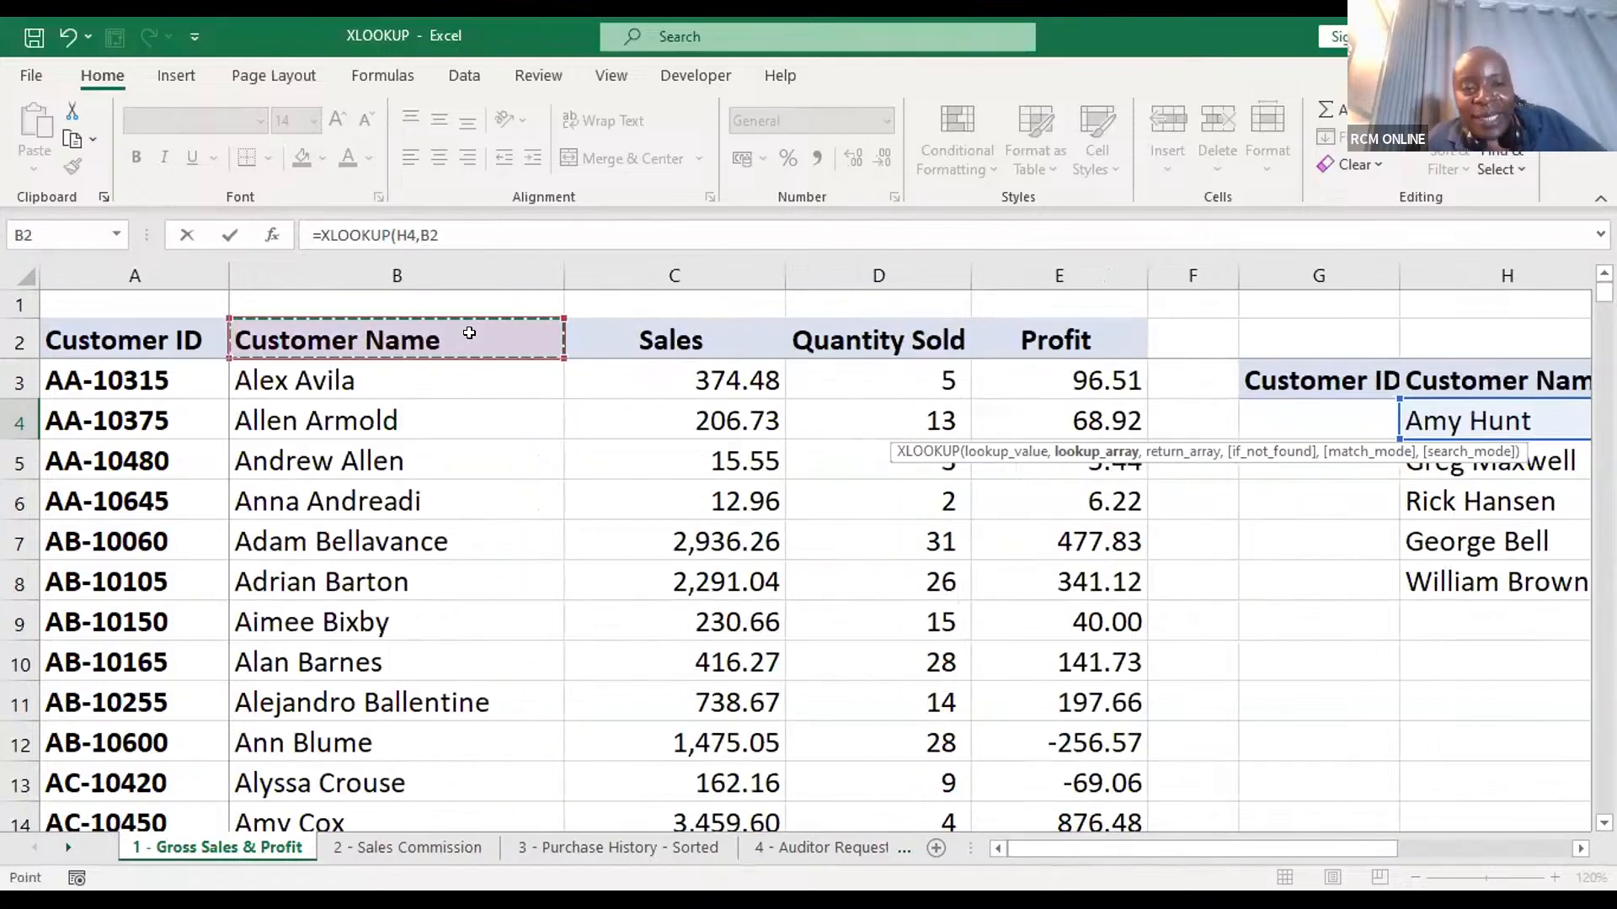
pyautogui.hotkey('ctrl', 'shift', 'Down')
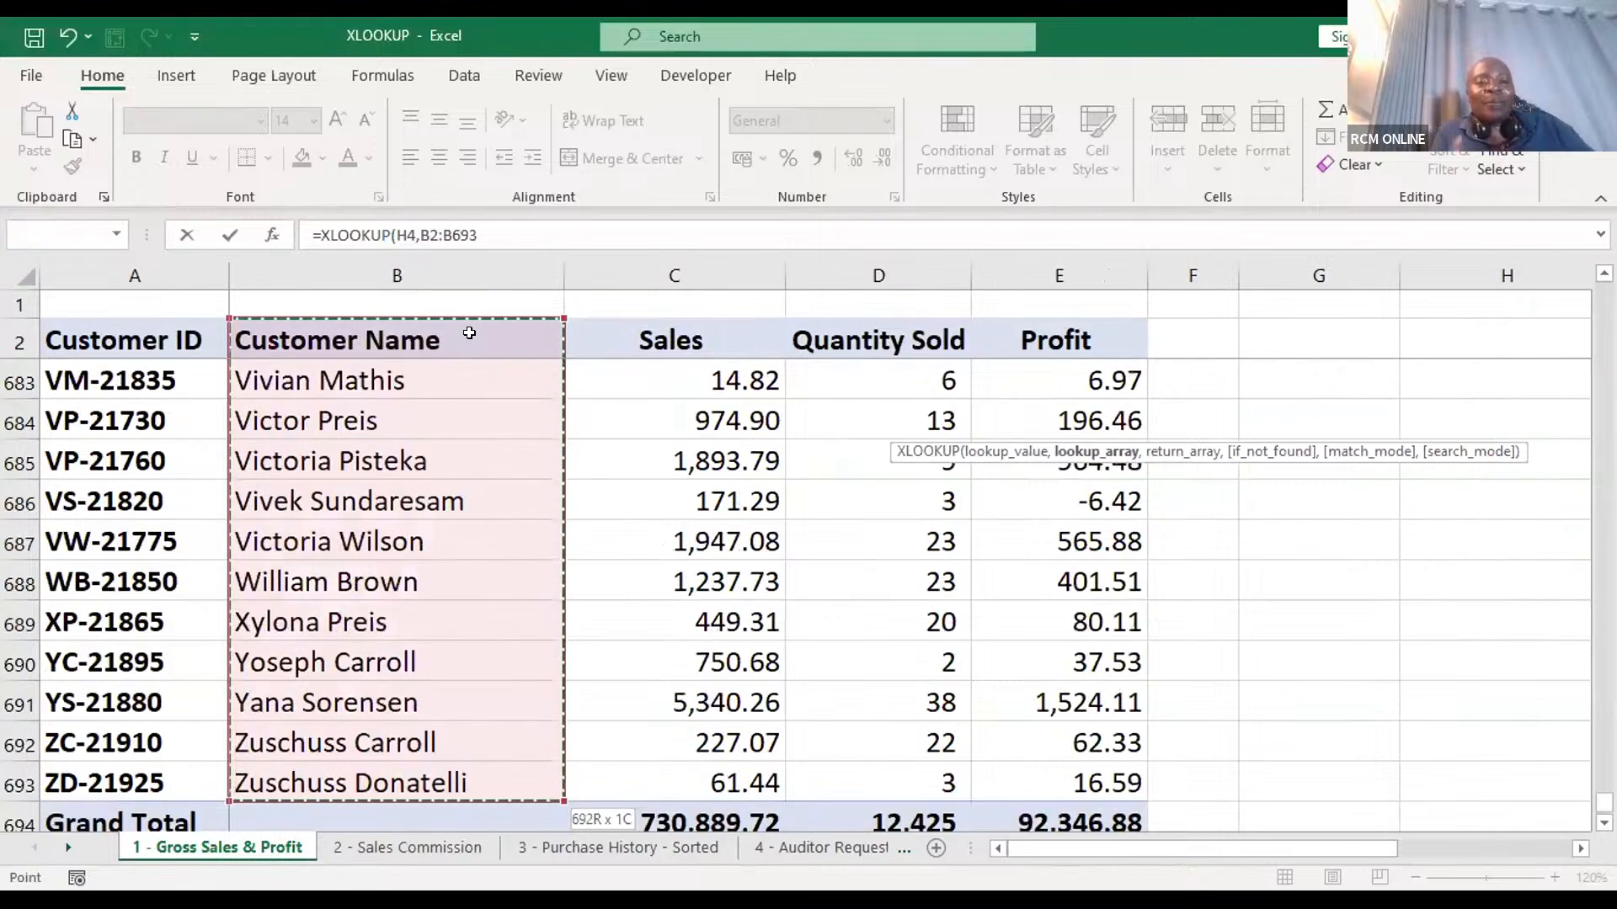
pyautogui.write(',')
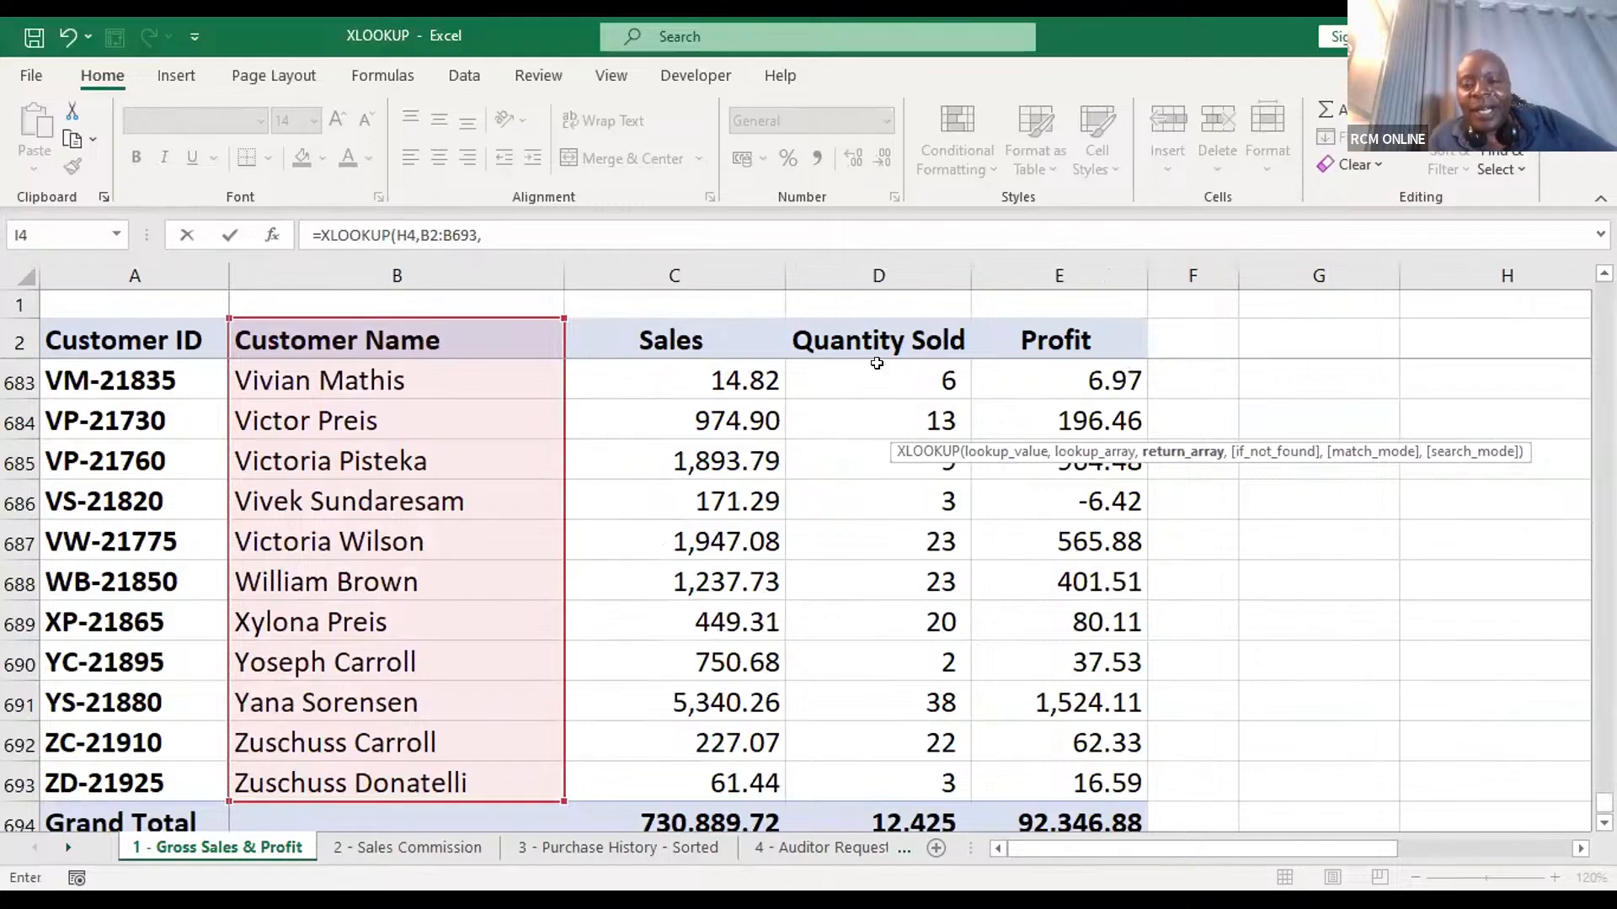
# - Set C2:E693, spanning Sales, Quantity Sold and Profit without the Grand Total row, as the return array
pyautogui.click(698, 334)
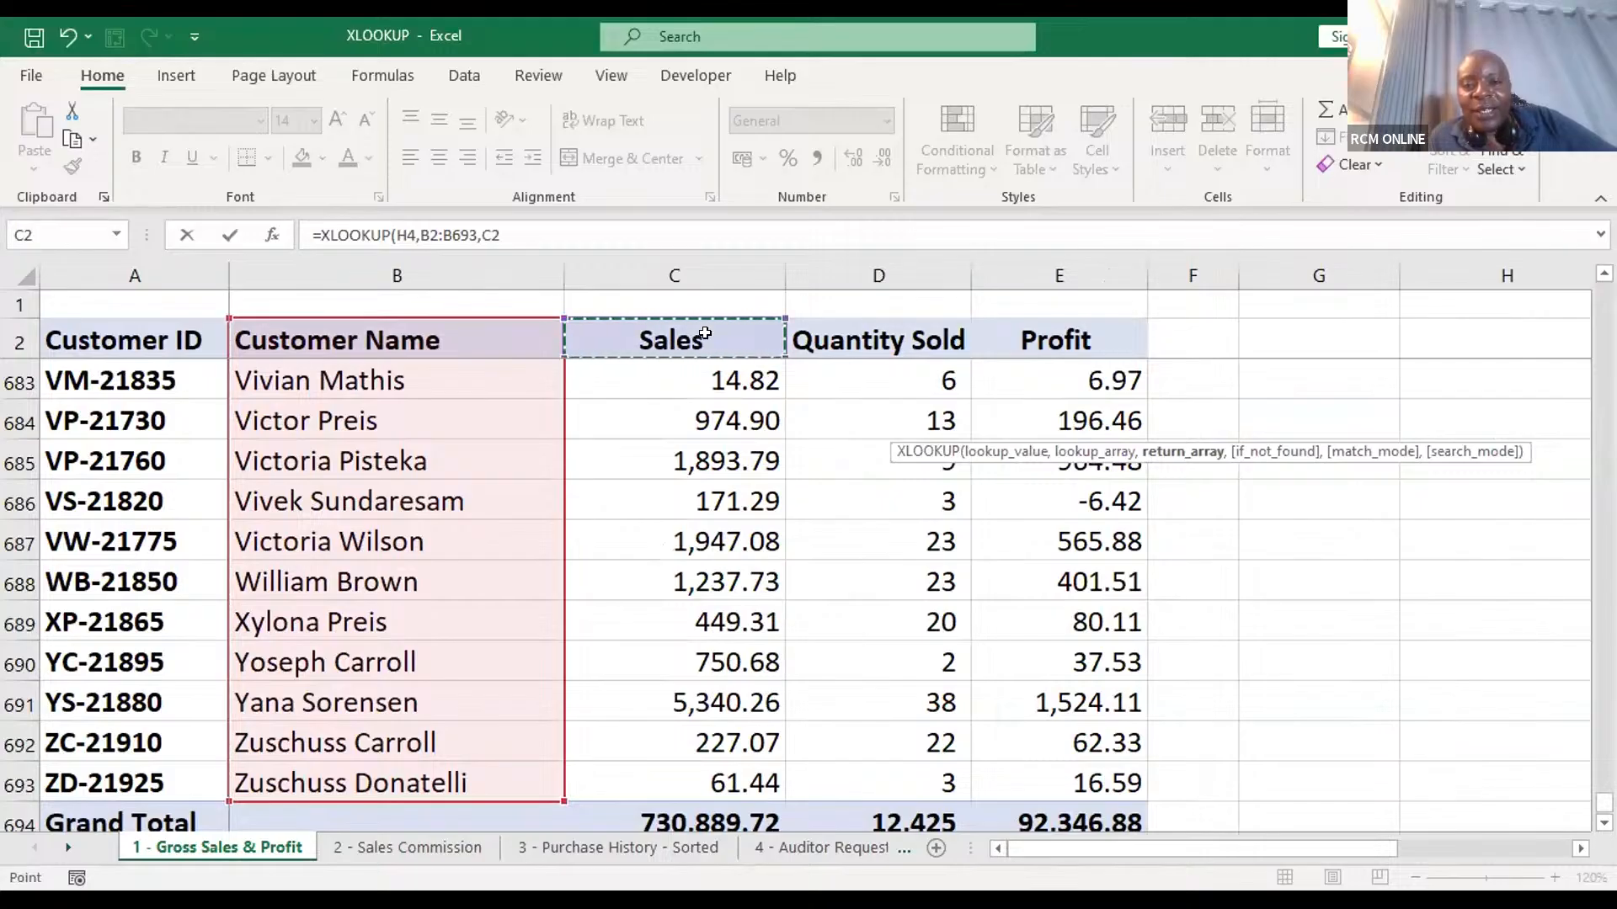
pyautogui.hotkey('shift', 'Right')
pyautogui.hotkey('shift', 'Right')
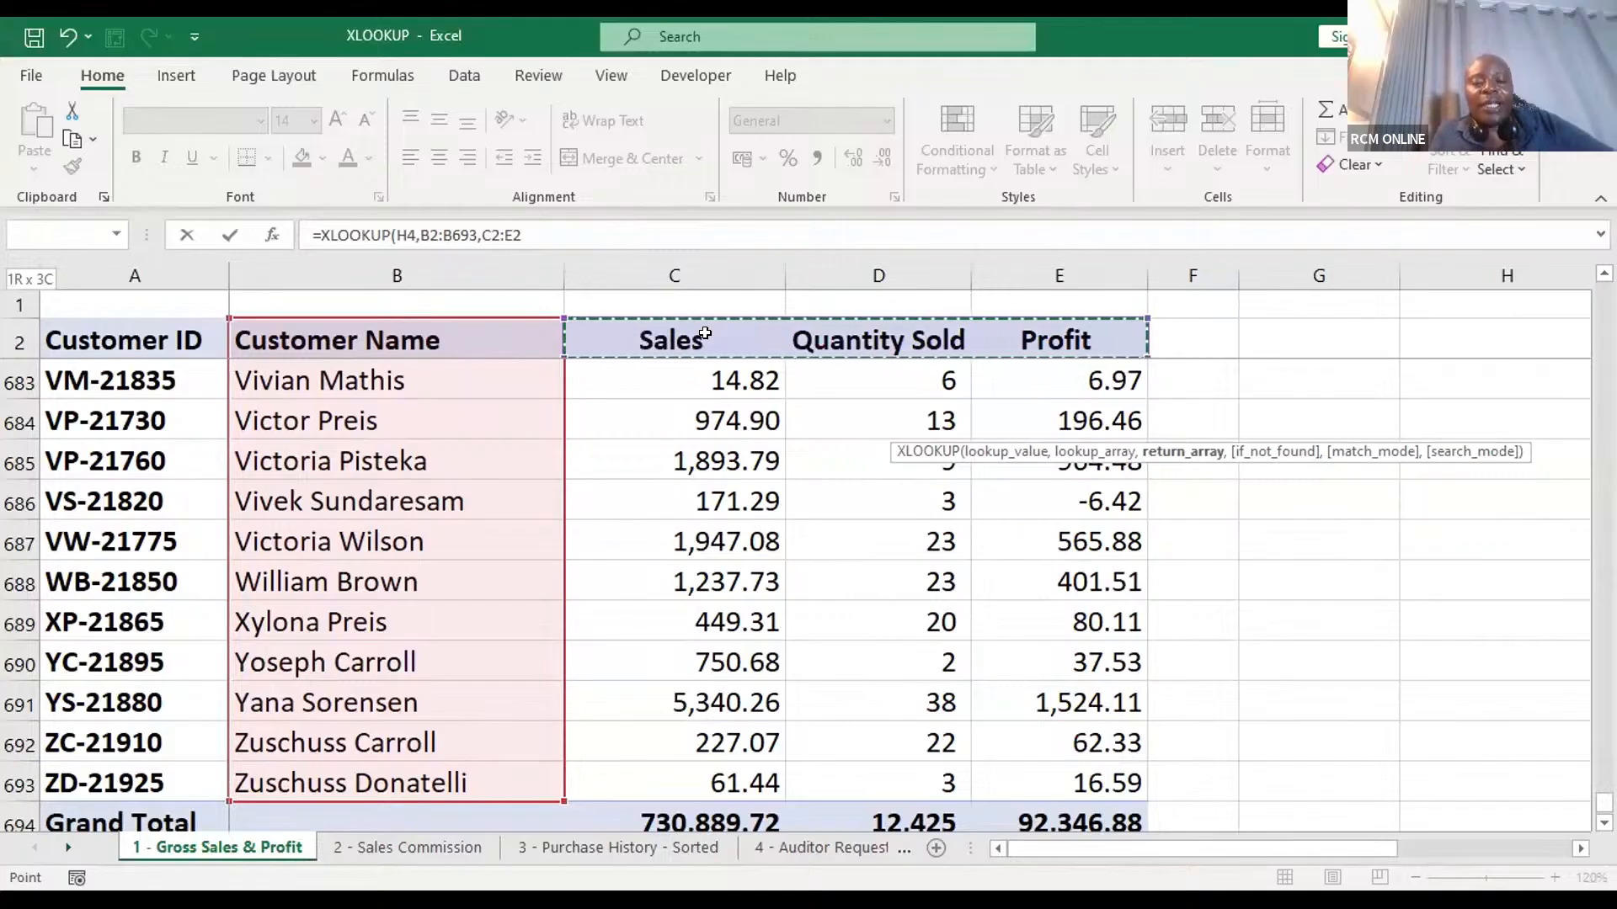
pyautogui.hotkey('ctrl', 'shift', 'Down')
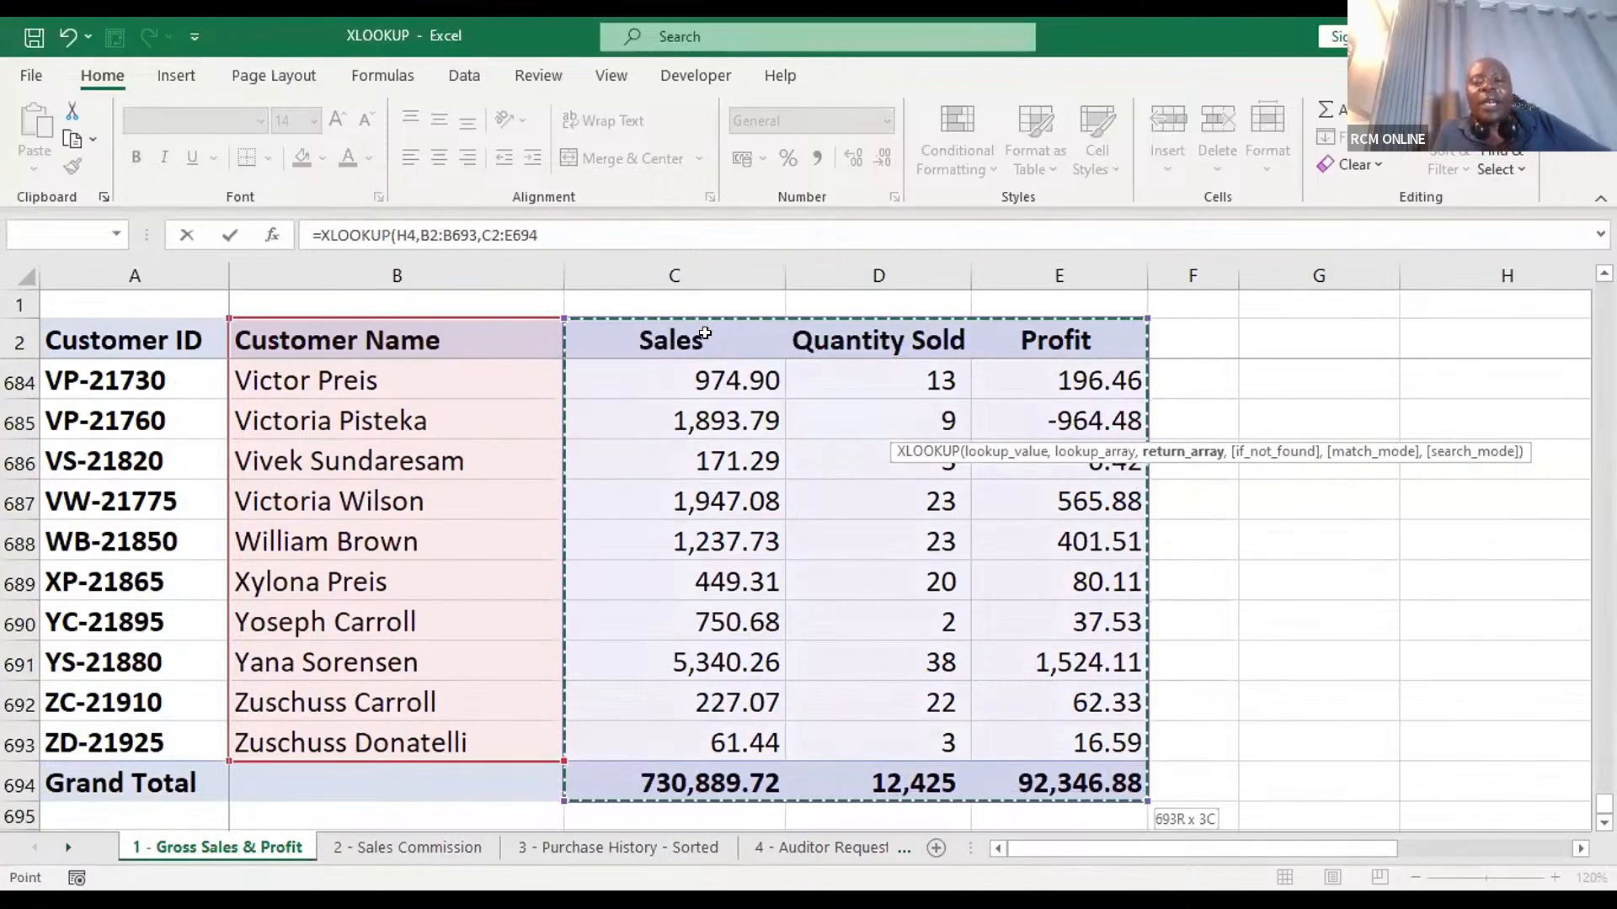
pyautogui.hotkey('shift', 'Up')
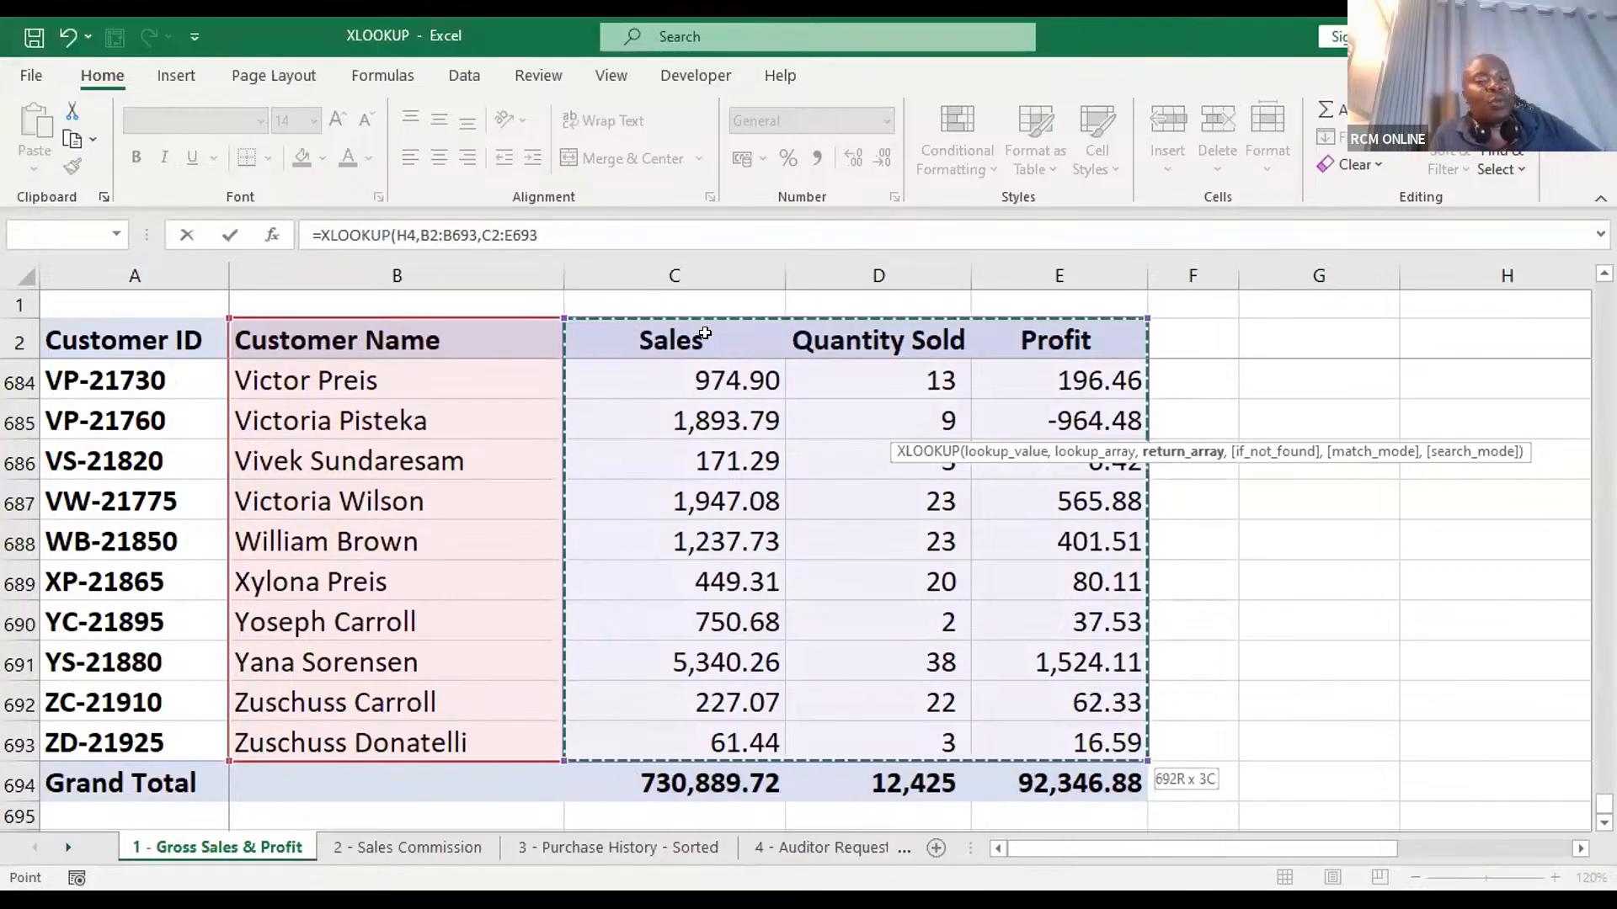
# - Enter the three-column XLOOKUP formula and fill it from I4 down to I8 for the remaining customers
pyautogui.write(')')
pyautogui.press('Return')
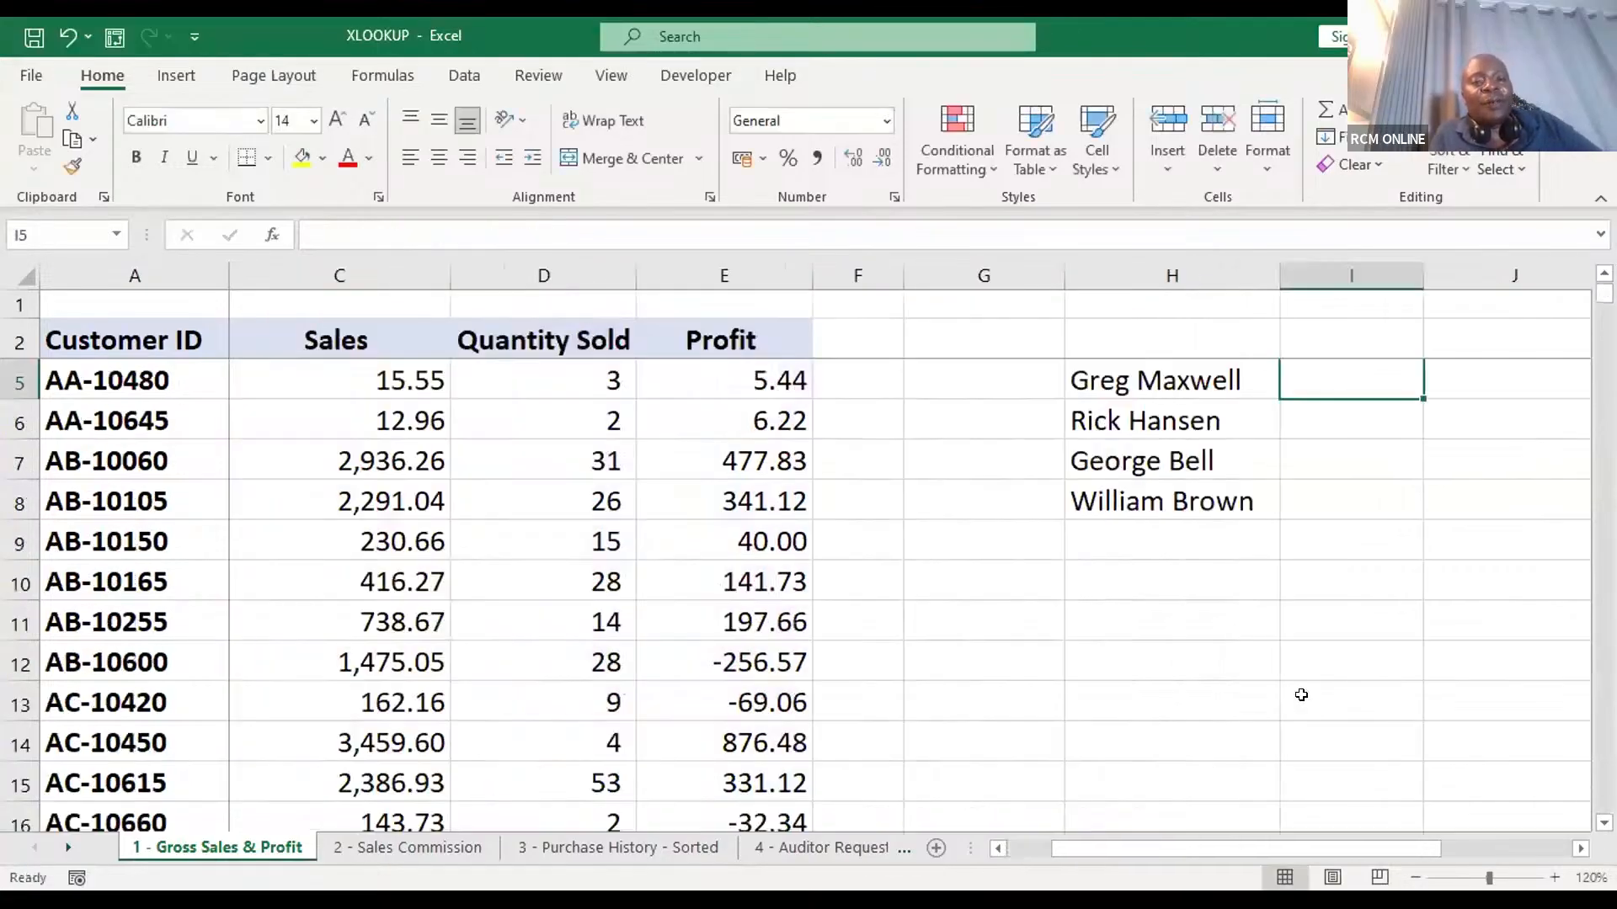
pyautogui.moveTo(1331, 853); pyautogui.dragTo(1336, 853)
pyautogui.scroll(1, 1133, 573)
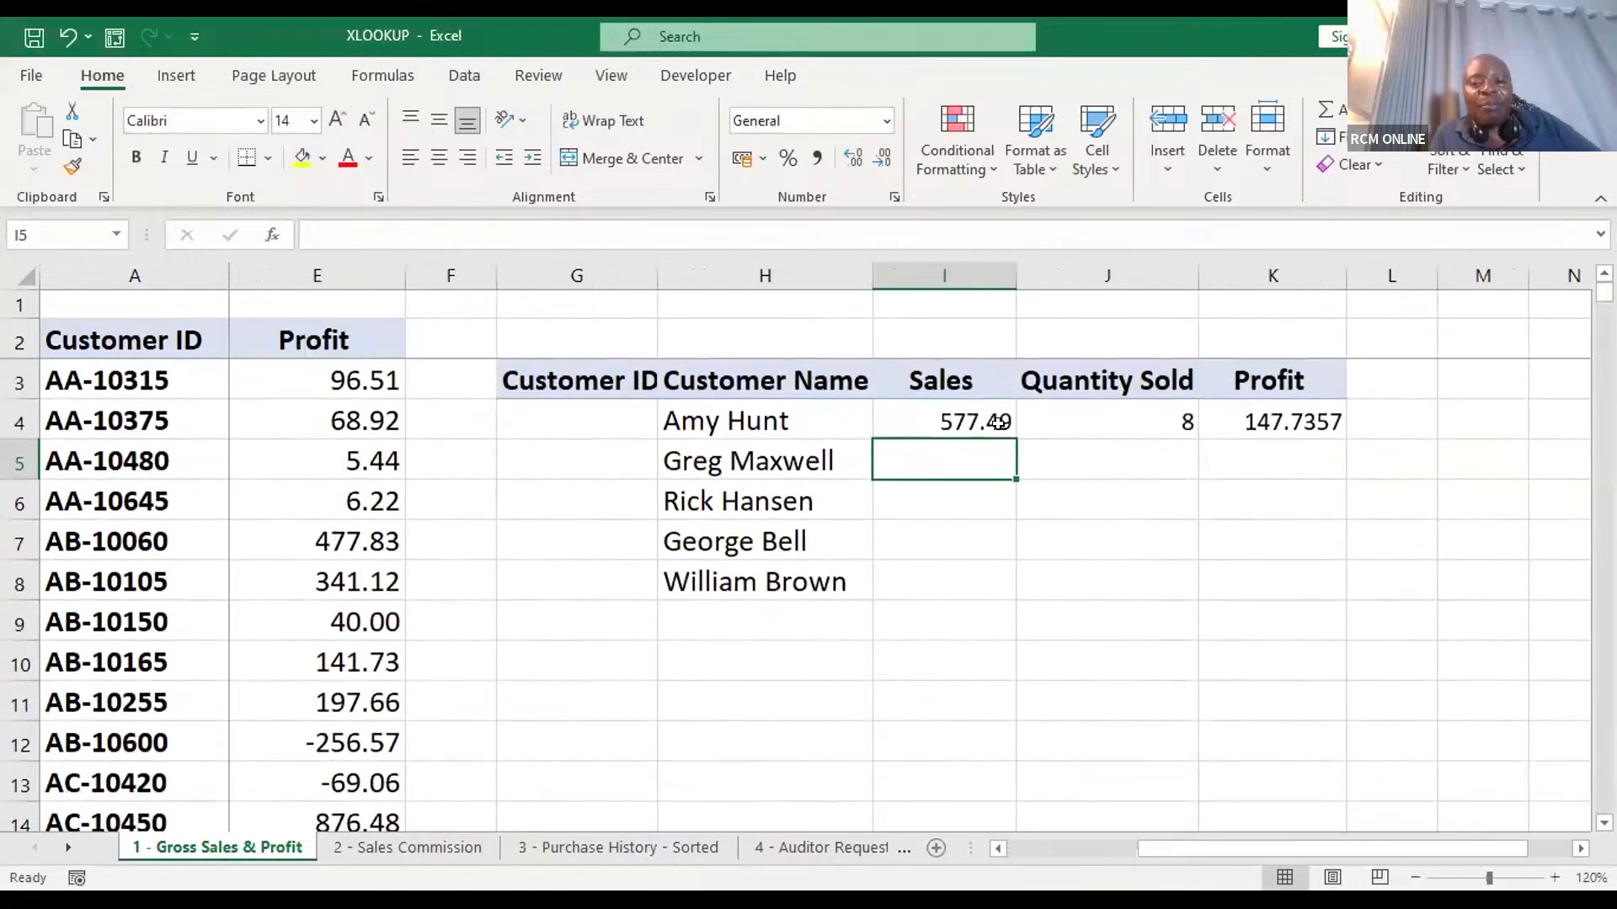
pyautogui.click(1000, 425)
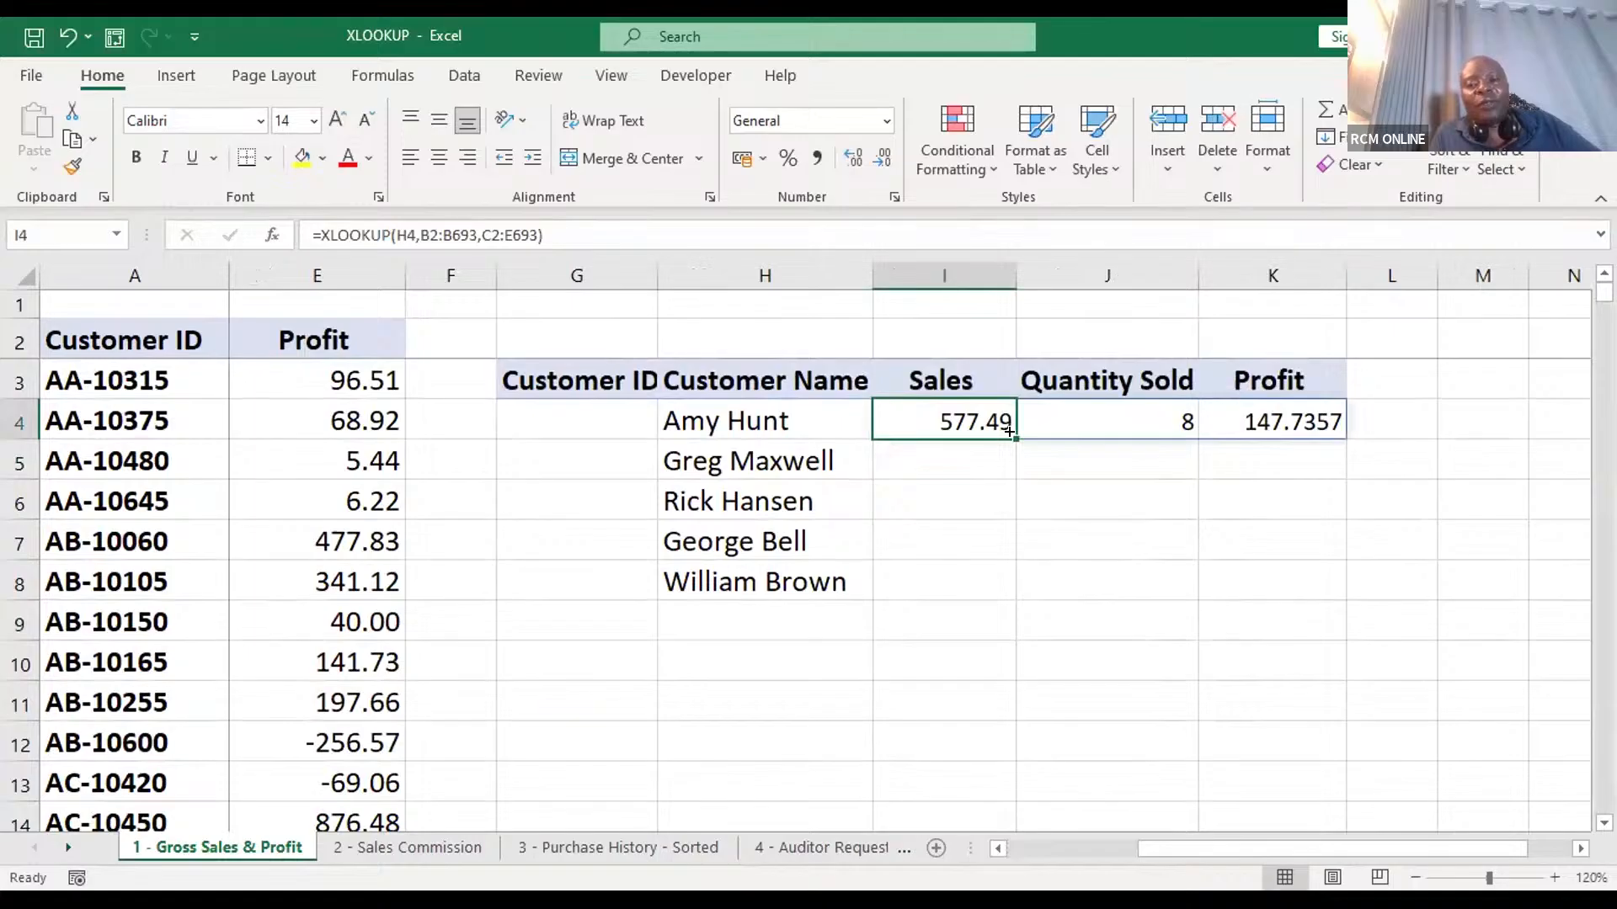
pyautogui.moveTo(1008, 432); pyautogui.dragTo(1001, 581)
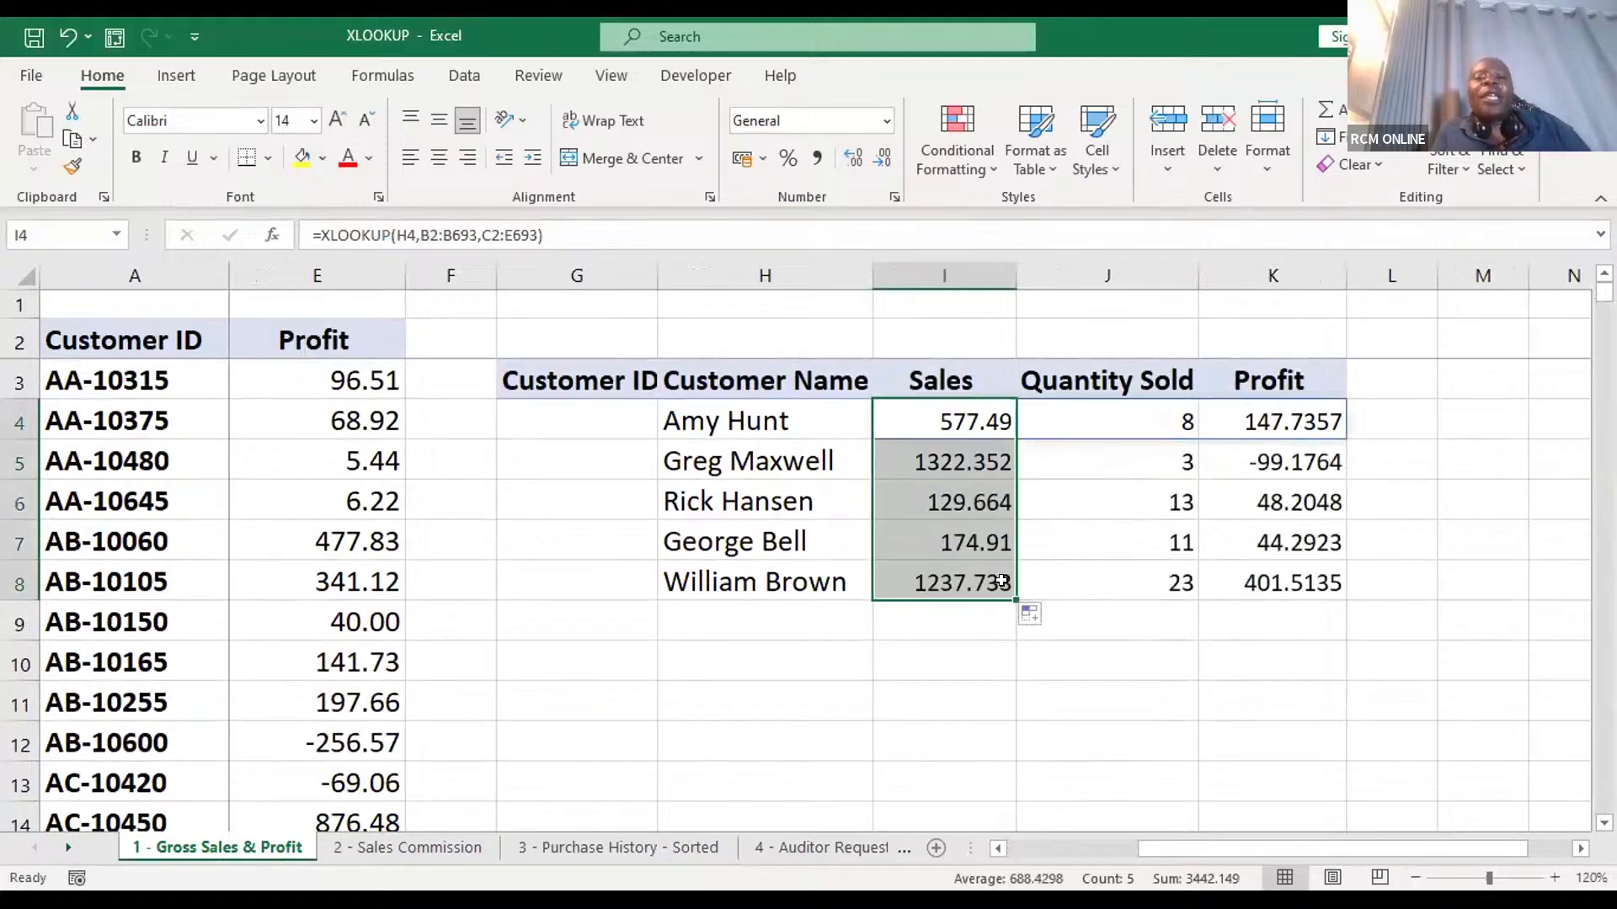
pyautogui.click(960, 609)
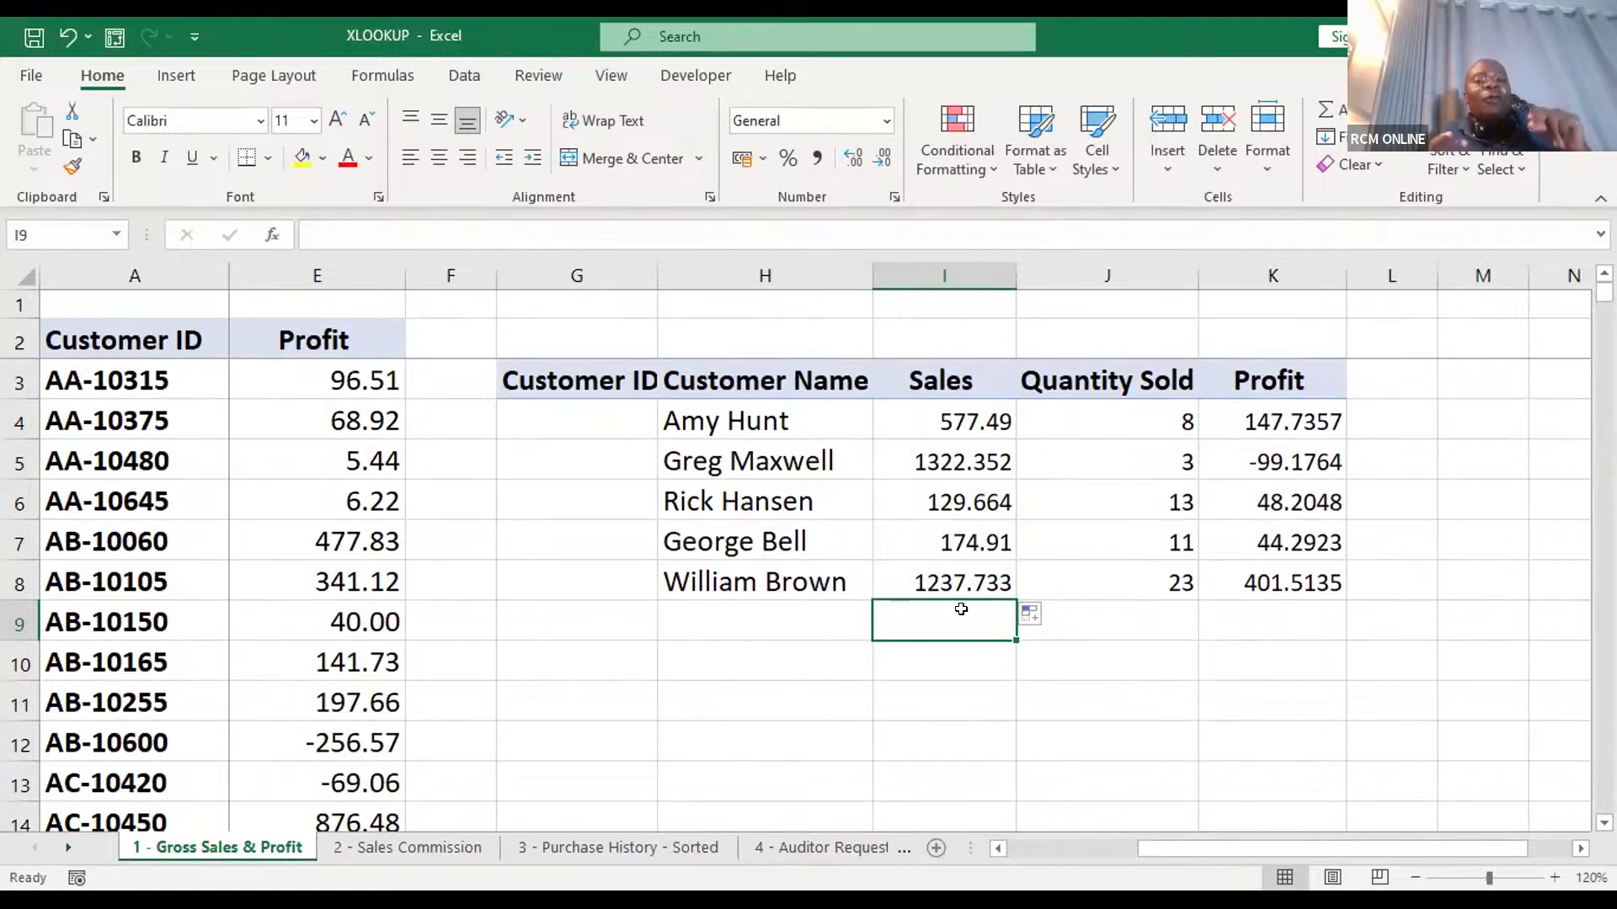
# - Begin an XLOOKUP formula in the Customer ID cell G4, with customer name cell H4 as the lookup value
pyautogui.click(614, 423)
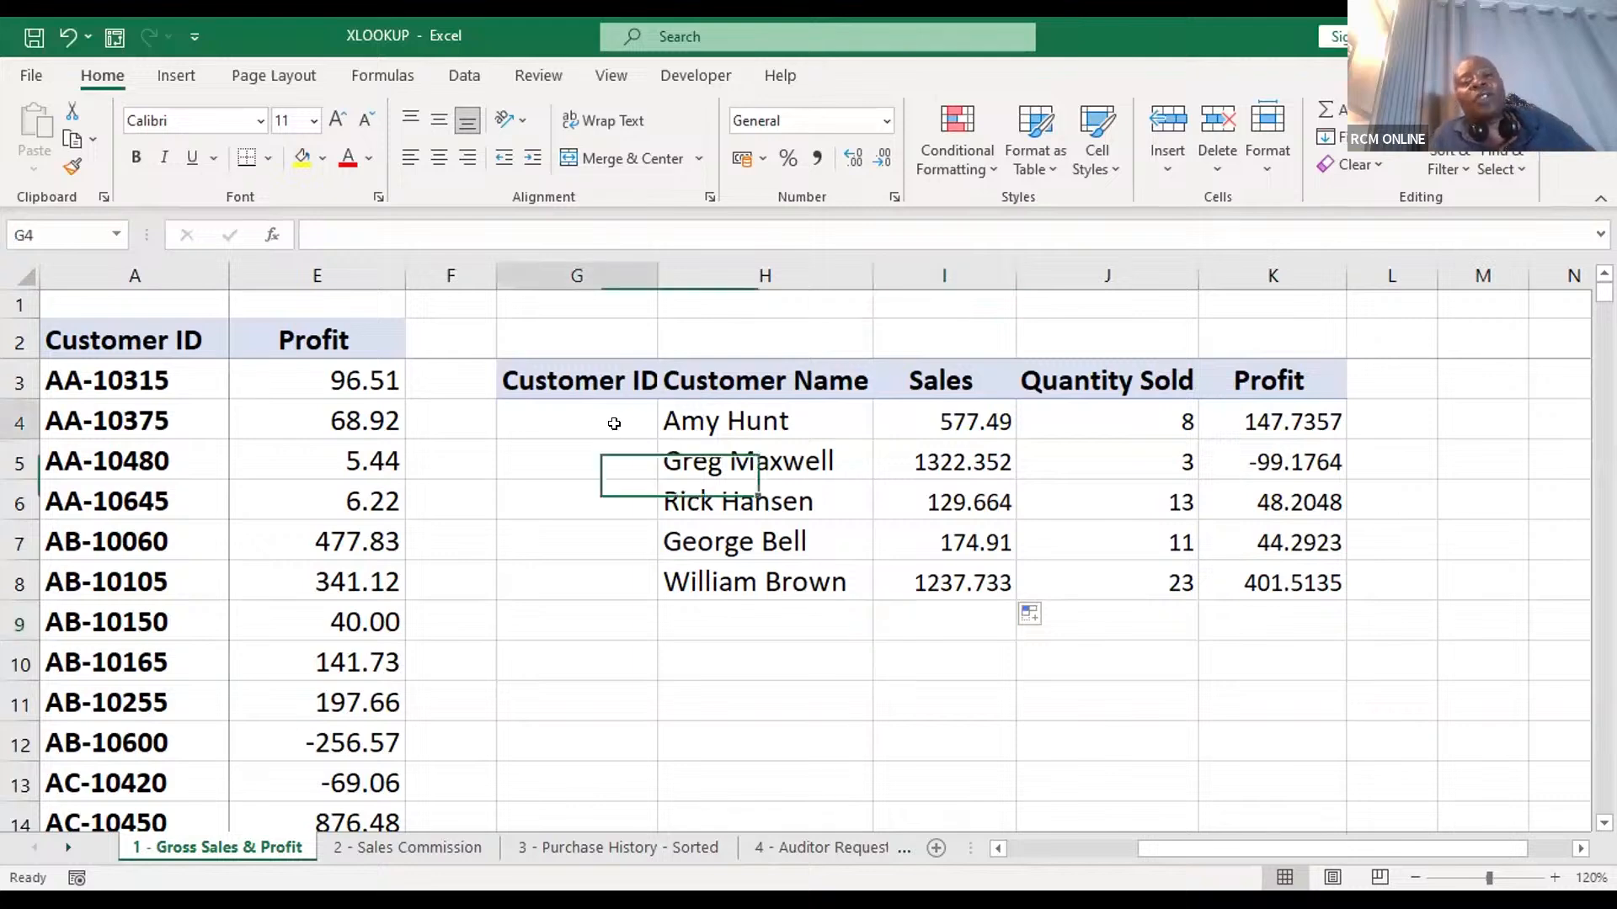
pyautogui.write('=')
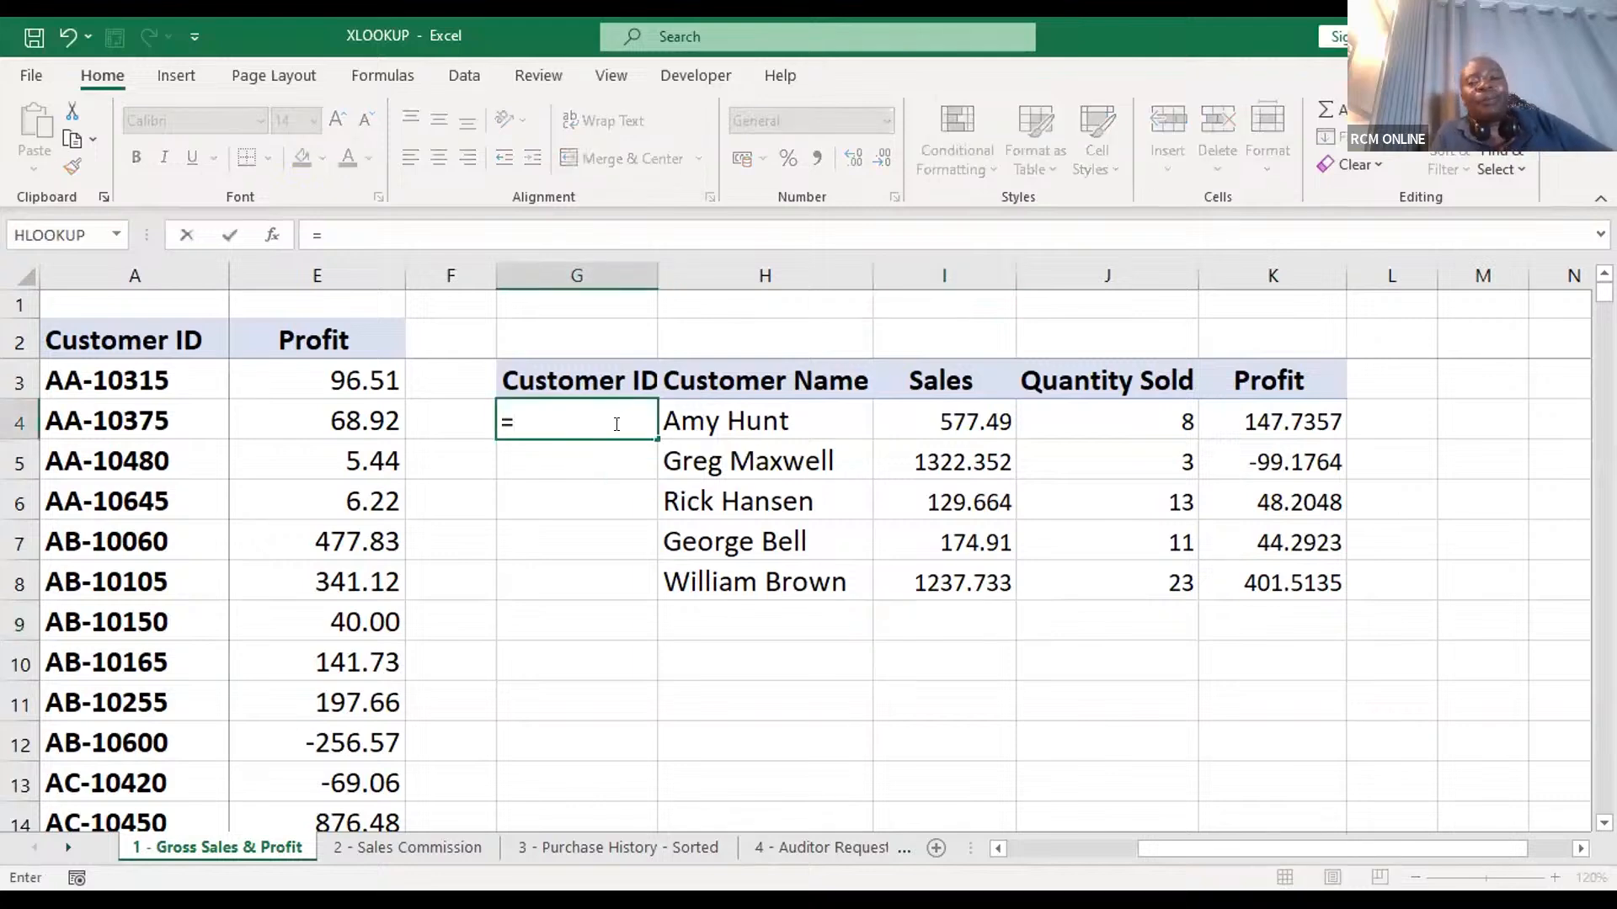
pyautogui.write('xl')
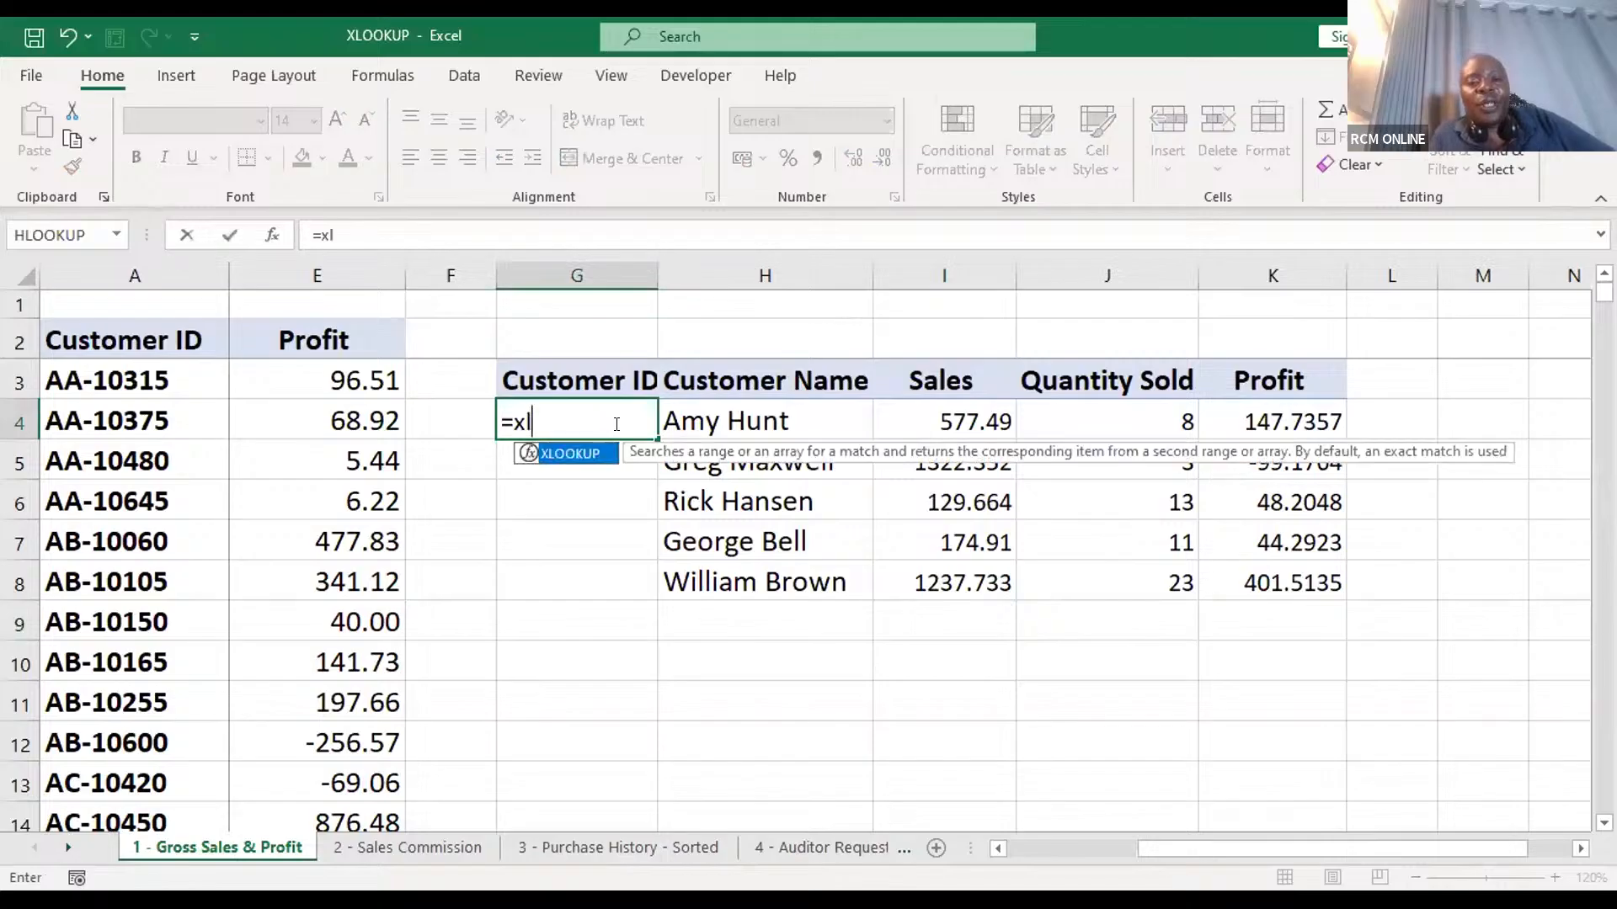
pyautogui.press('Tab')
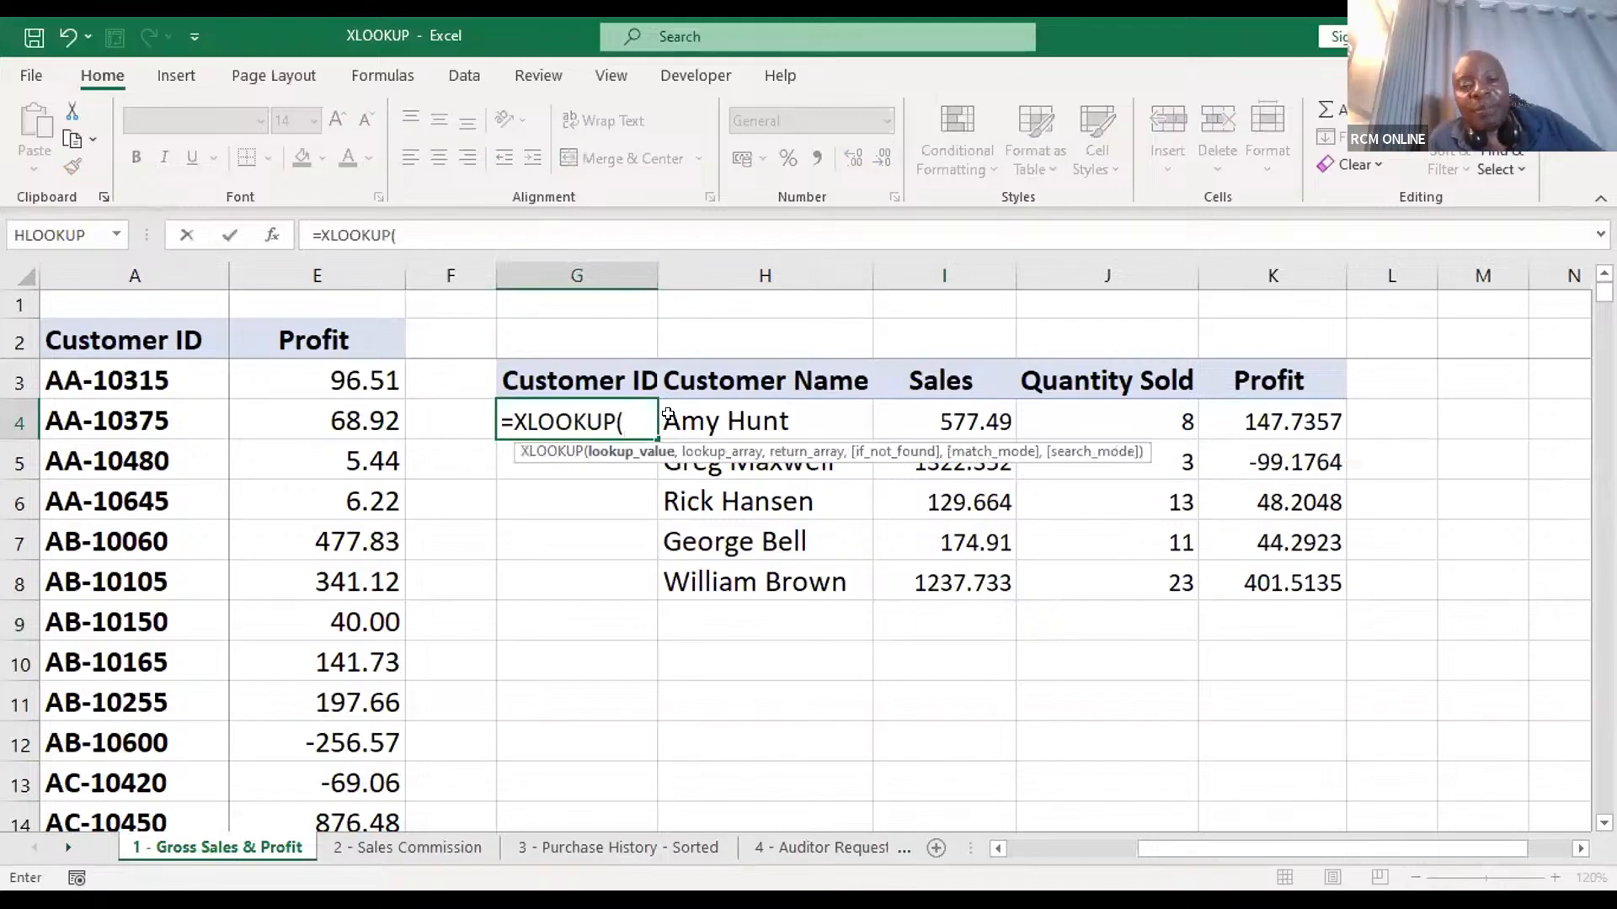
pyautogui.click(671, 416)
pyautogui.write(',')
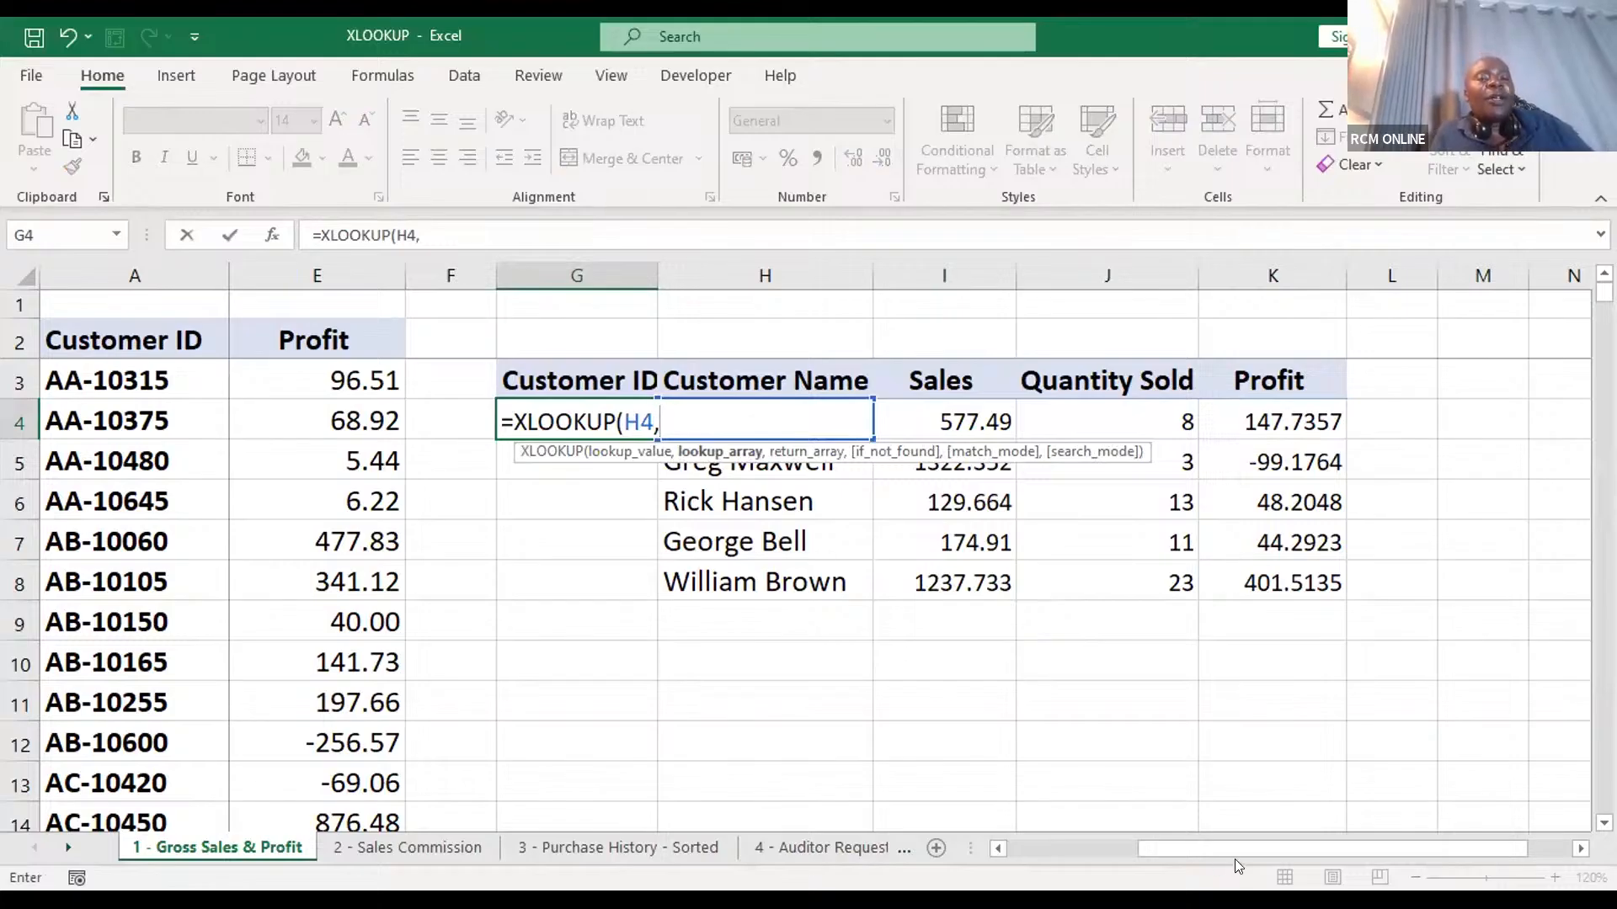
pyautogui.click(1049, 853)
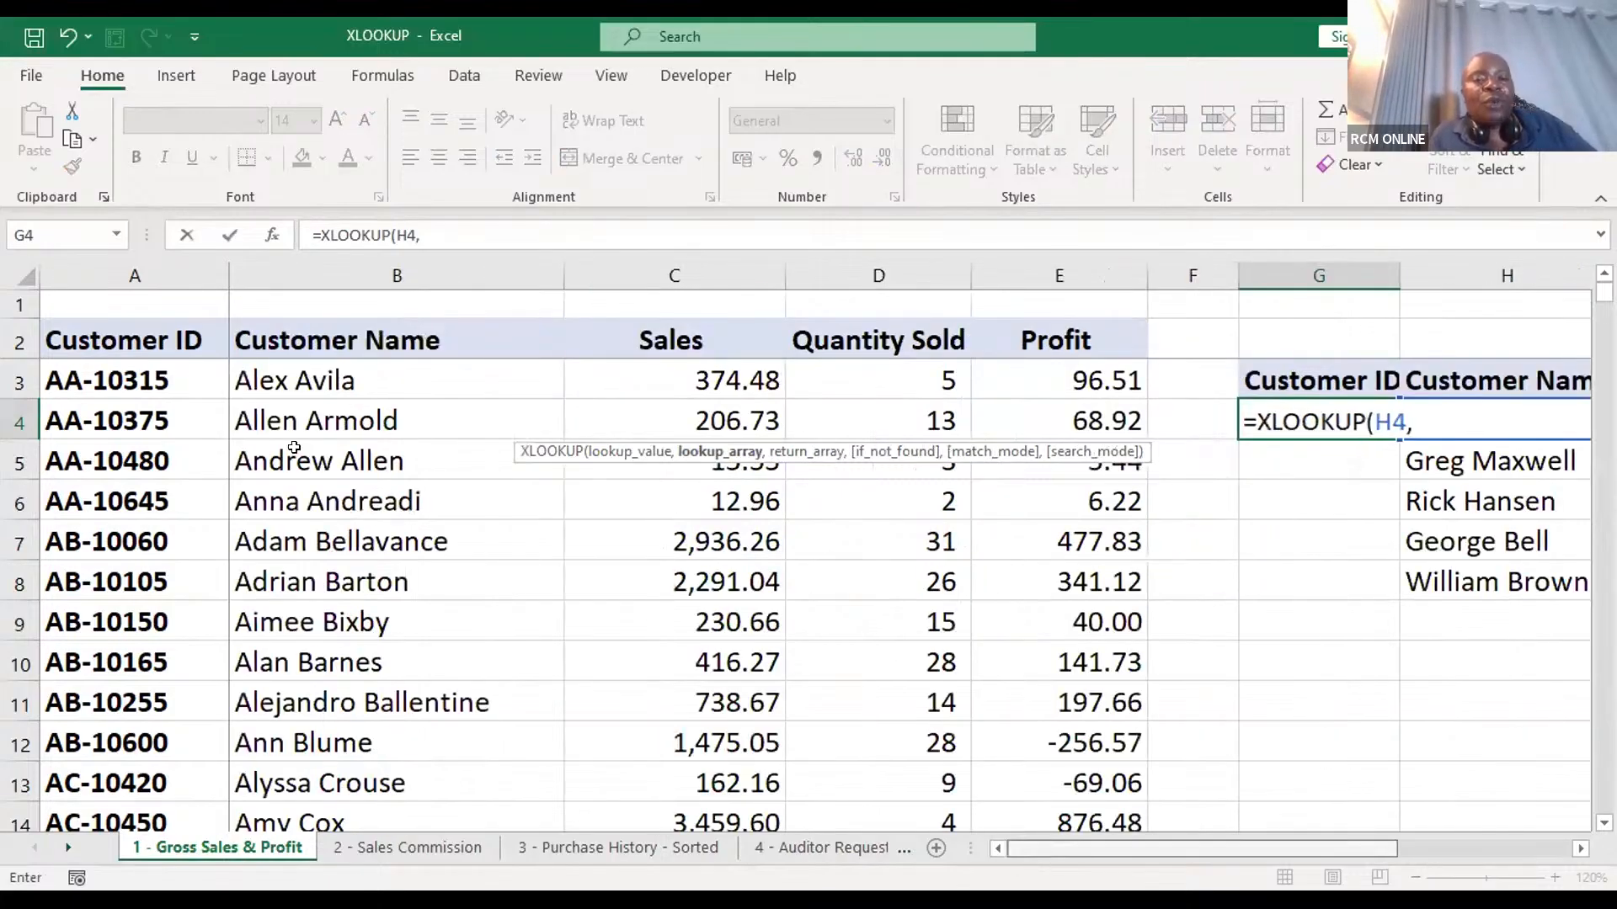
pyautogui.click(185, 340)
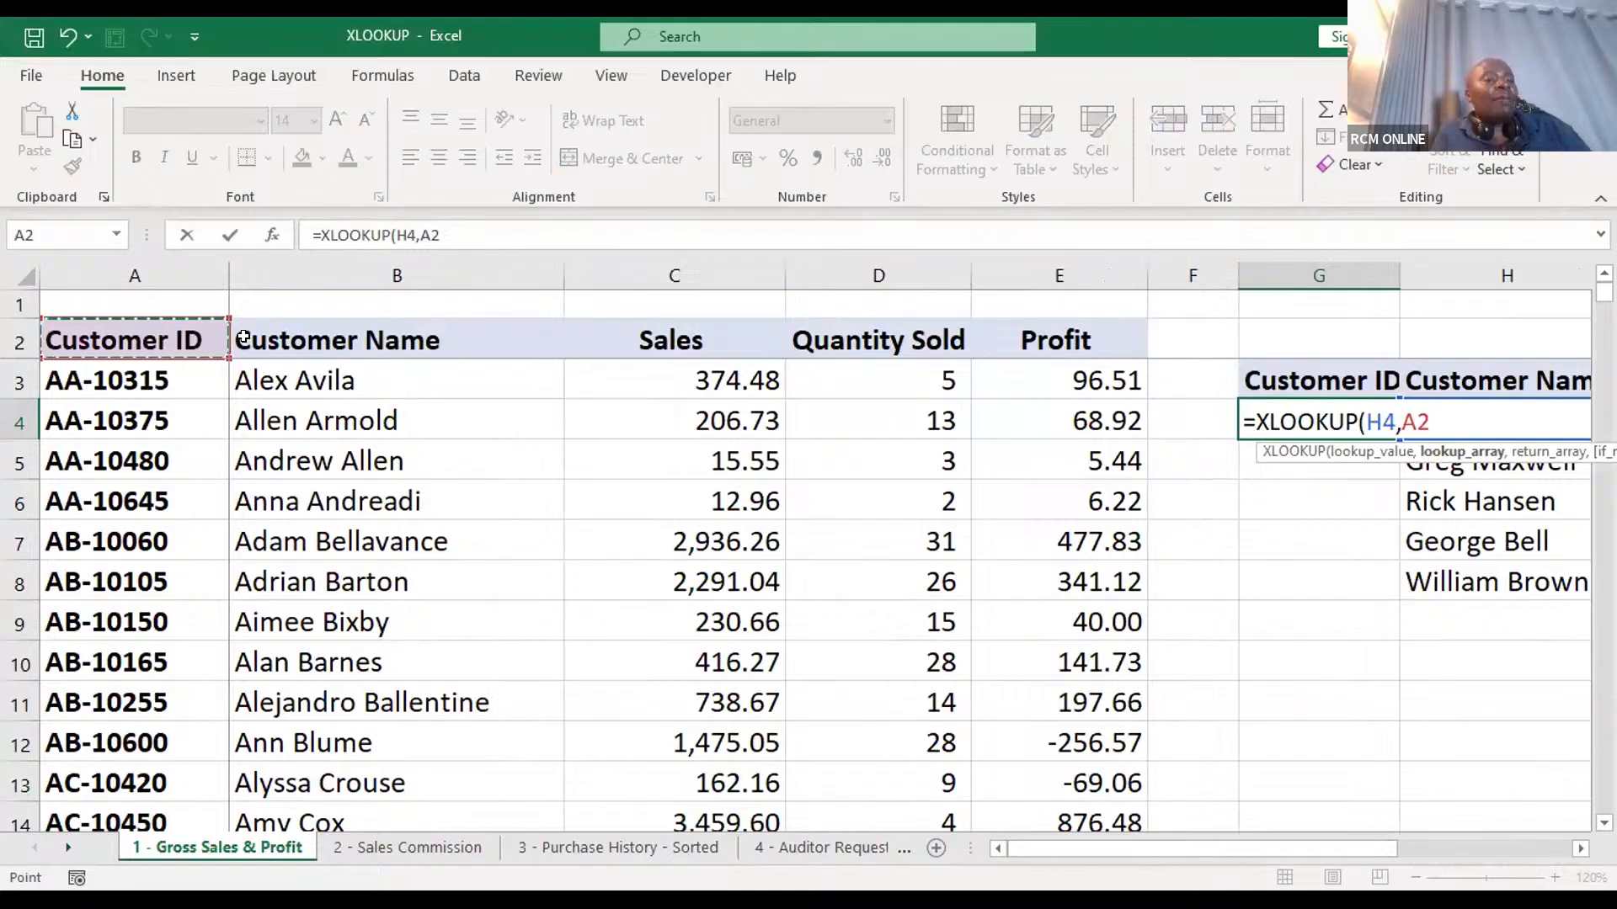
pyautogui.press('BackSpace')
pyautogui.press('BackSpace')
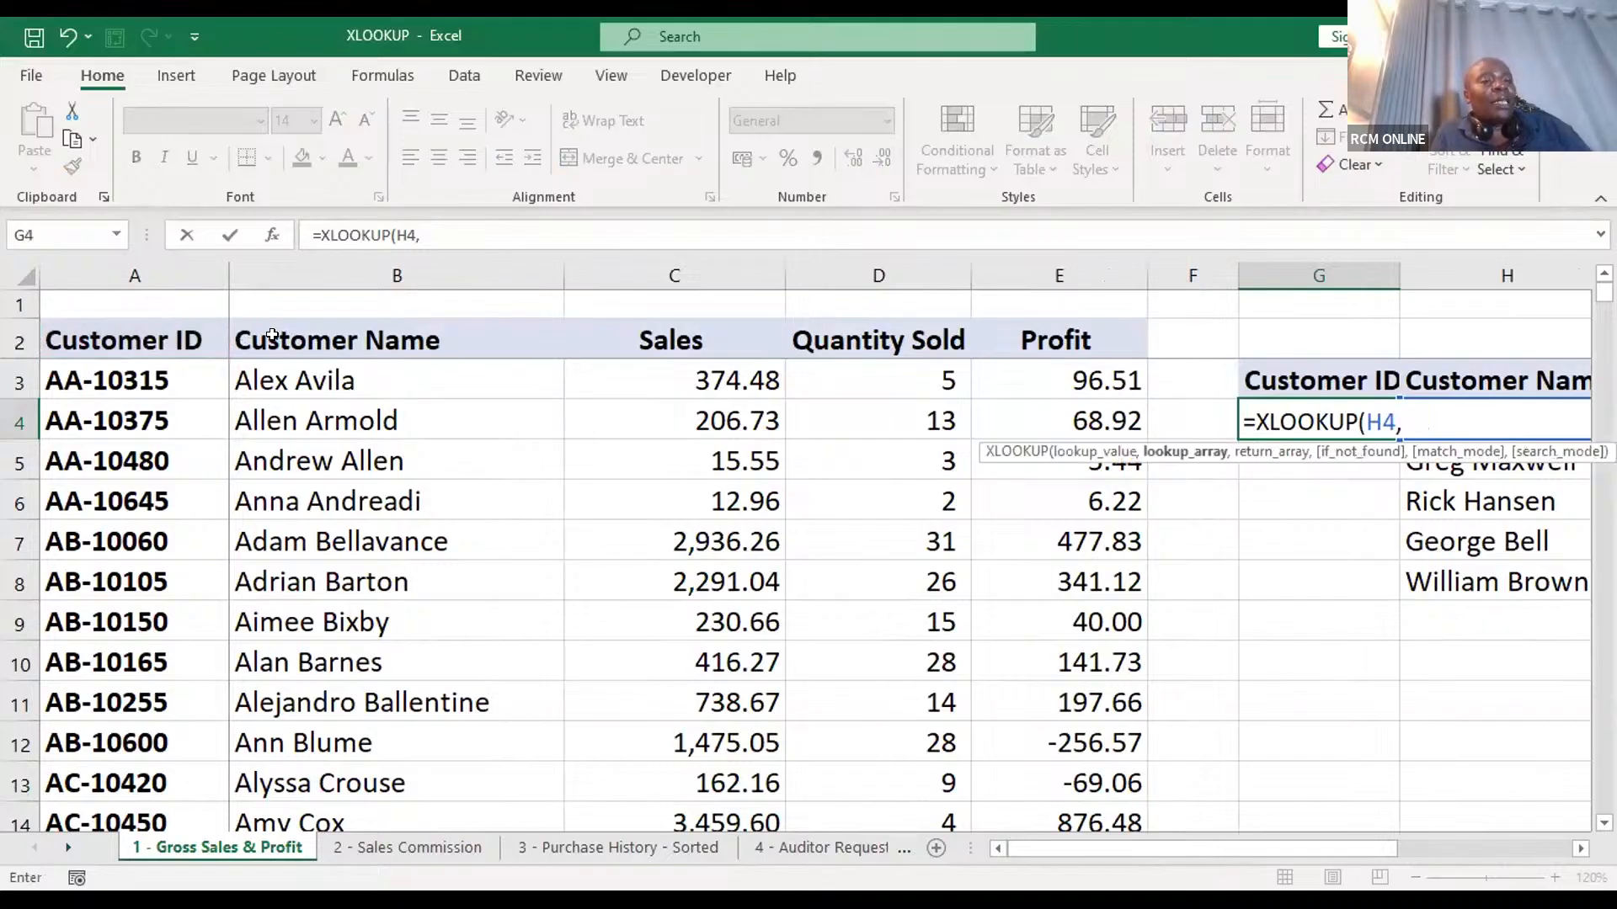
# - Set B2:B693 as the lookup array and A2:A693, excluding the Grand Total row, as the return array
pyautogui.click(272, 336)
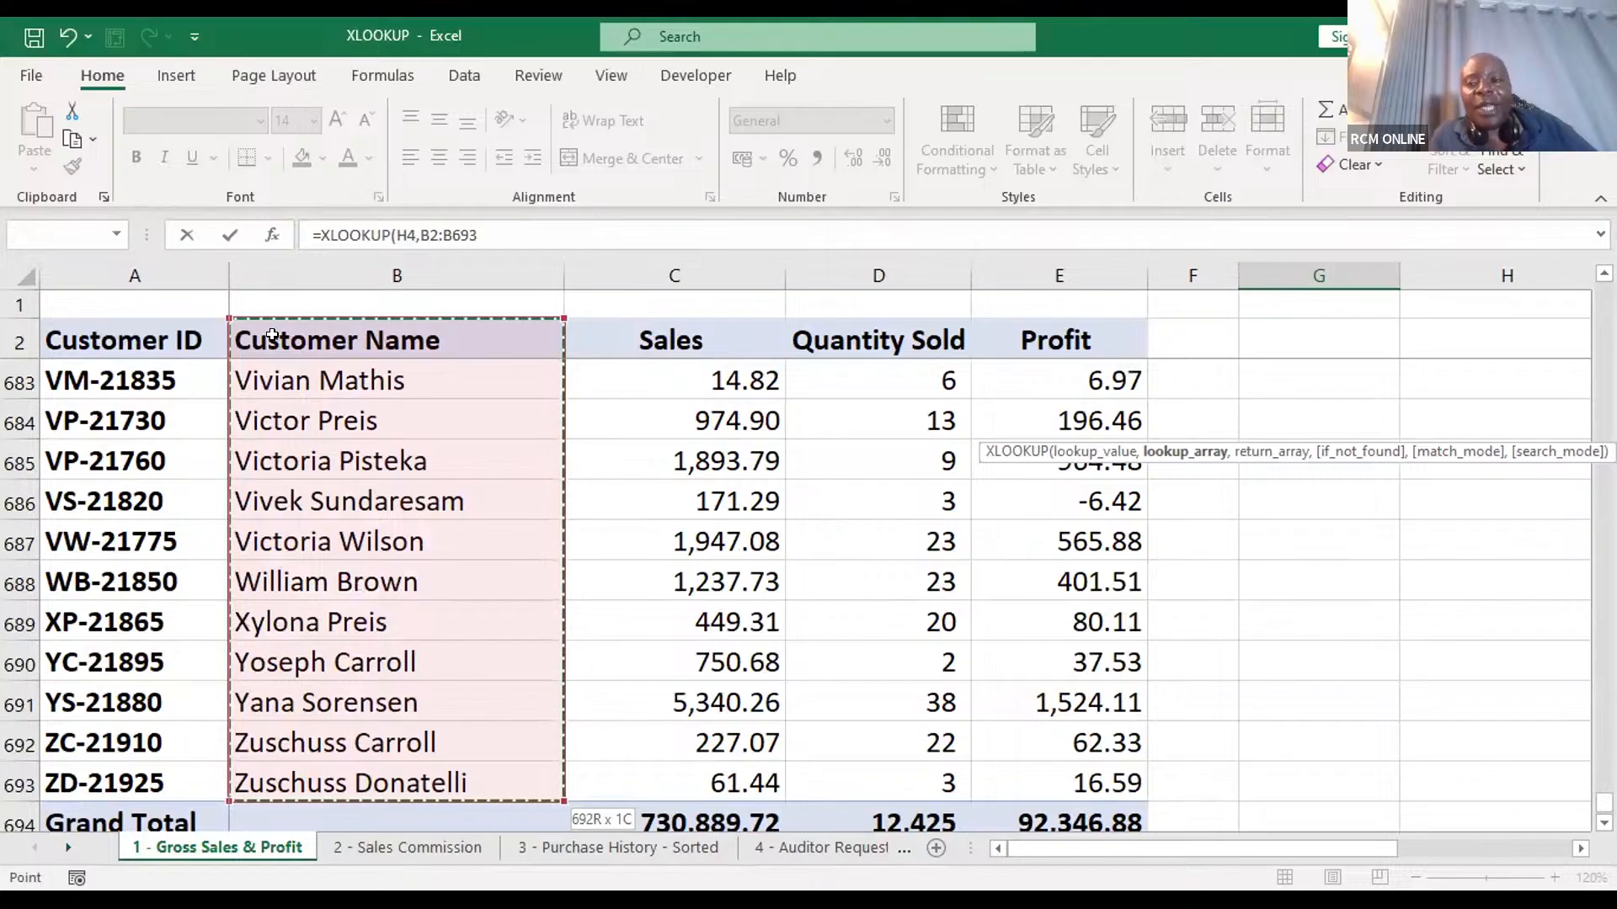
pyautogui.write(',')
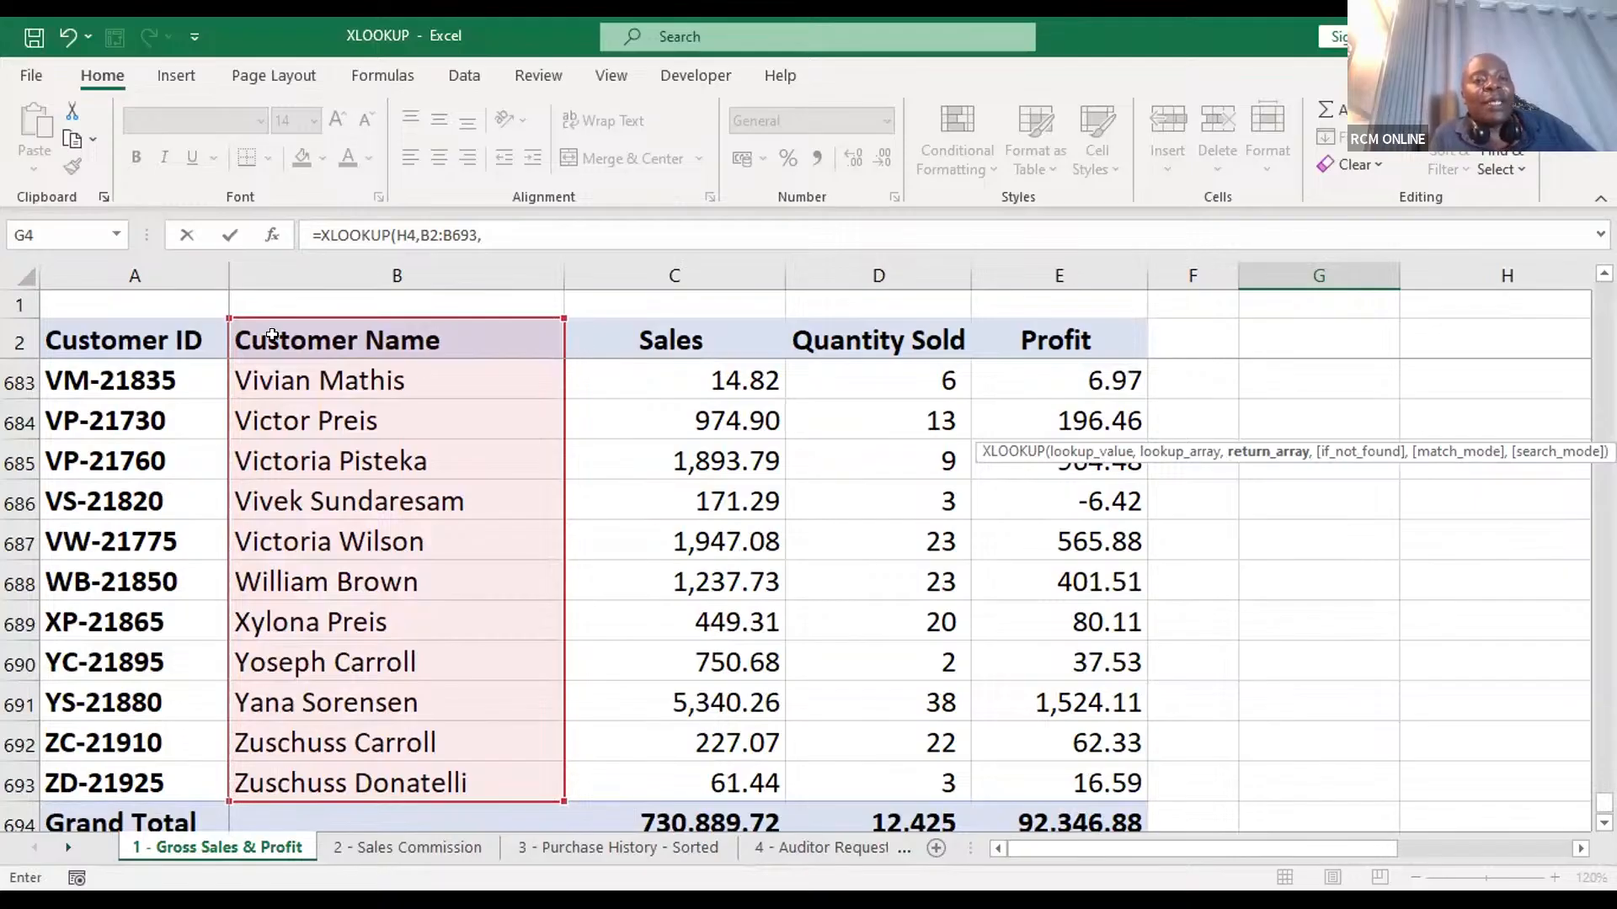
pyautogui.click(140, 331)
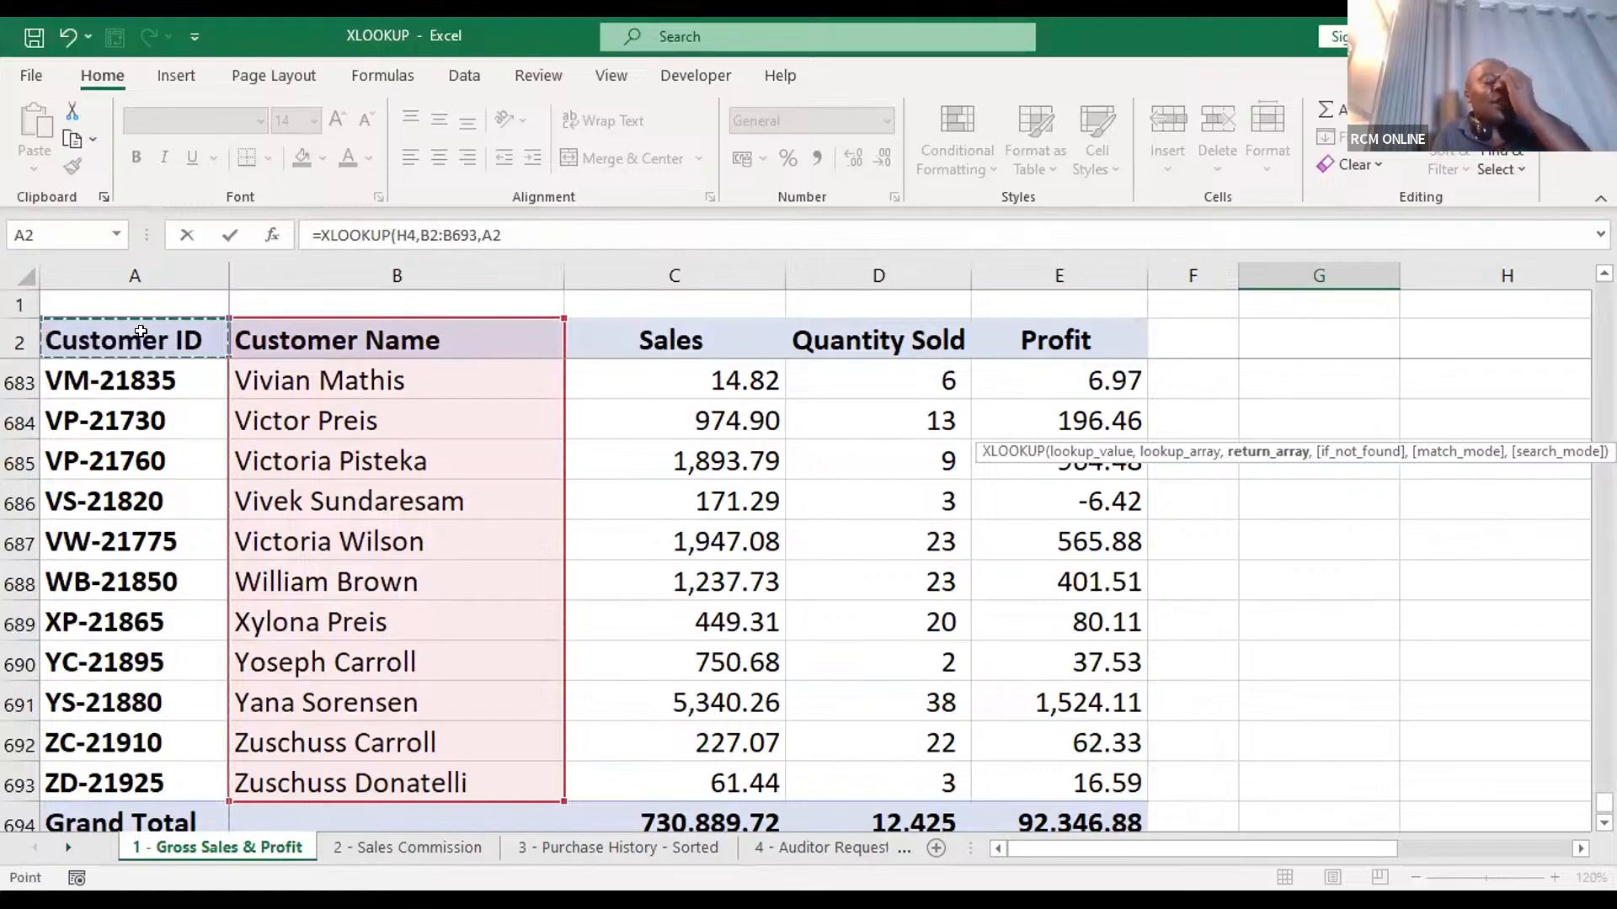
pyautogui.hotkey('ctrl', 'shift', 'Down')
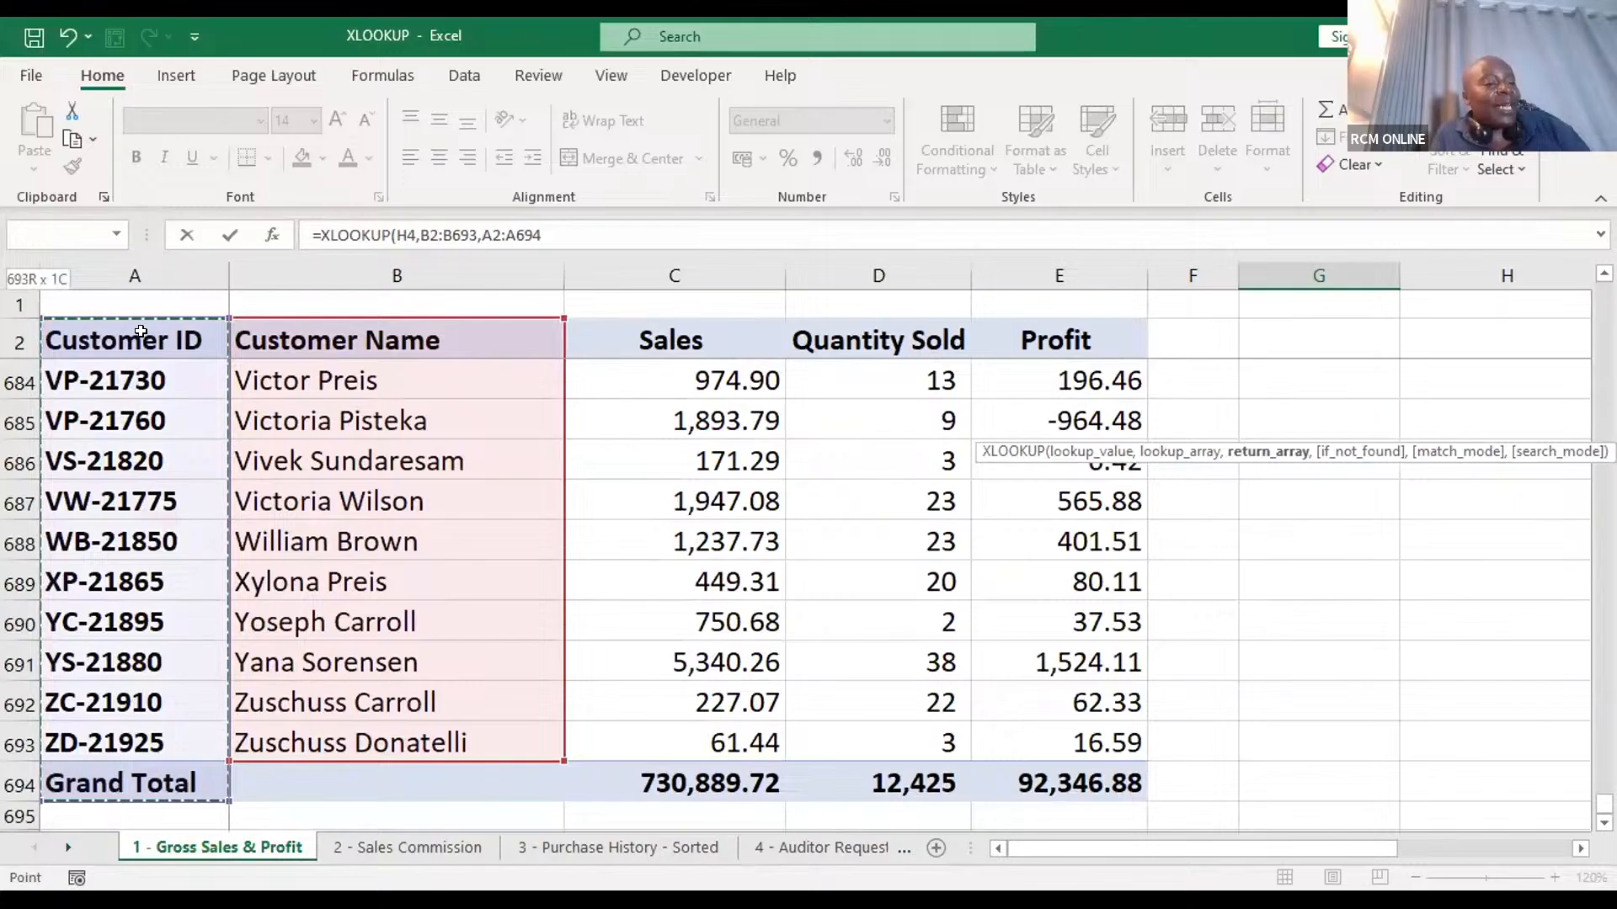
pyautogui.hotkey('shift', 'Up')
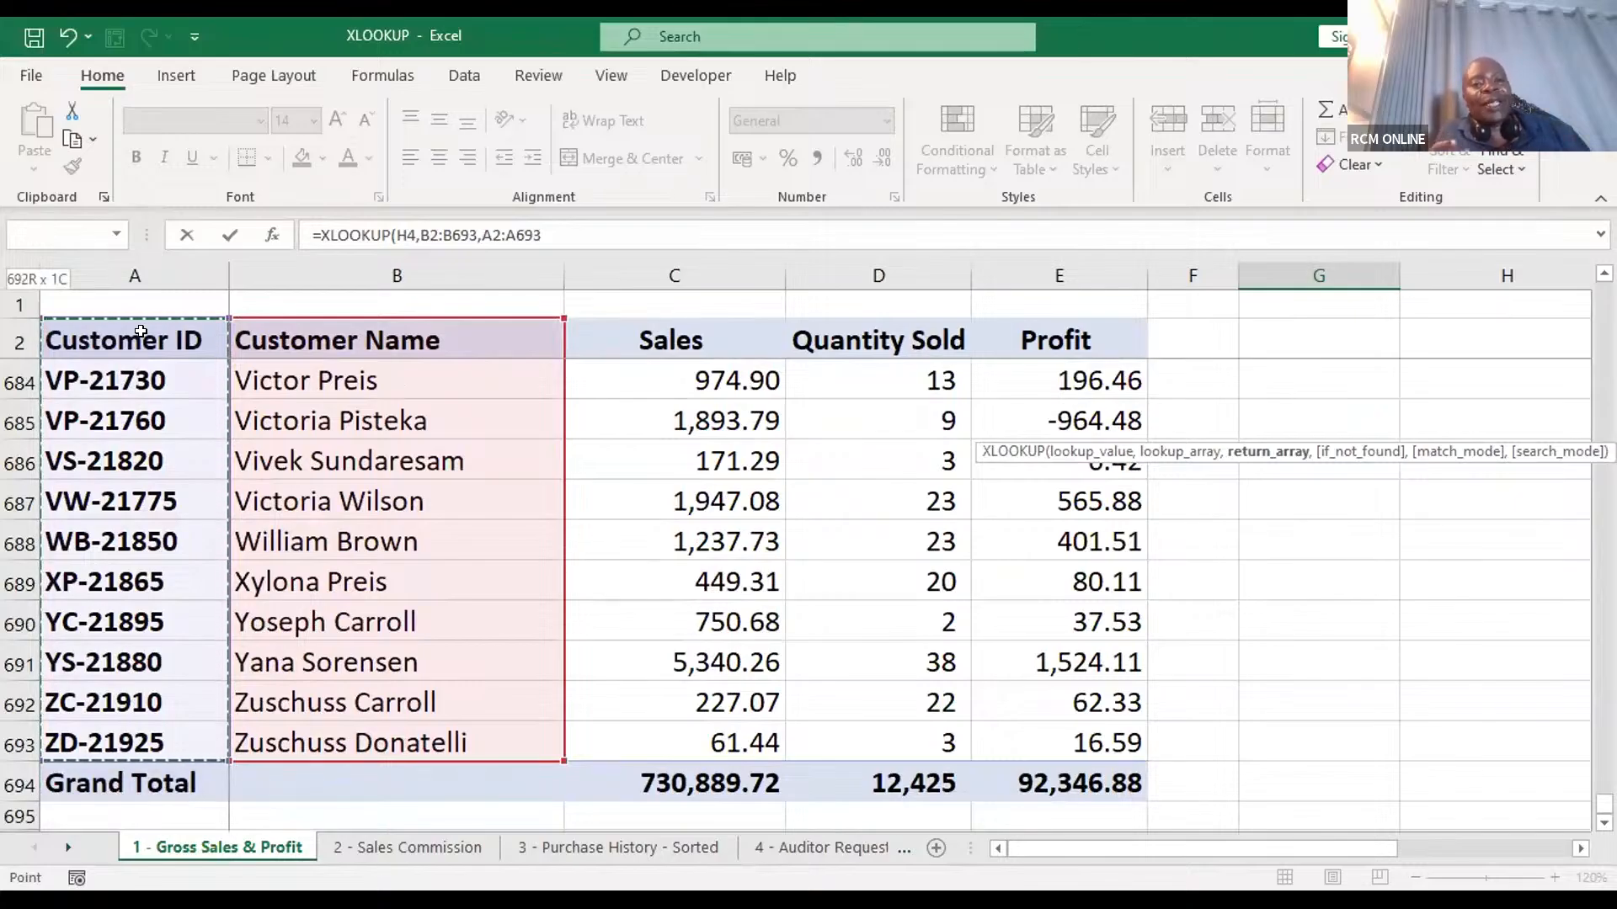
# - Enter the Customer ID formula and fill it from G4 down to G8
pyautogui.write(')')
pyautogui.press('Return')
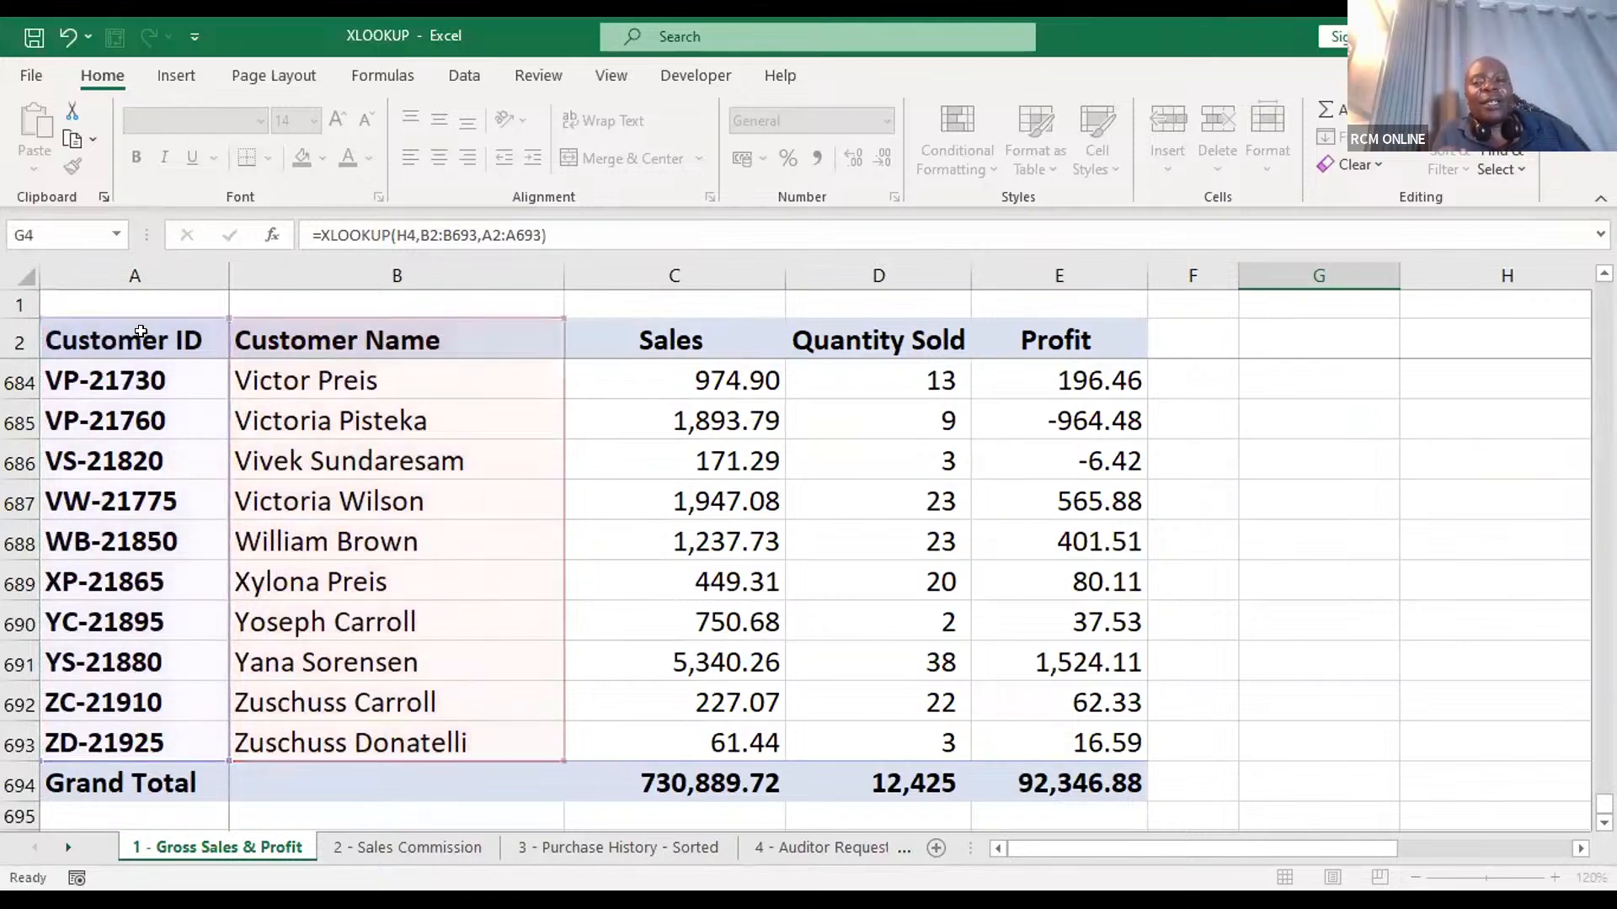
pyautogui.scroll(1, 1323, 430)
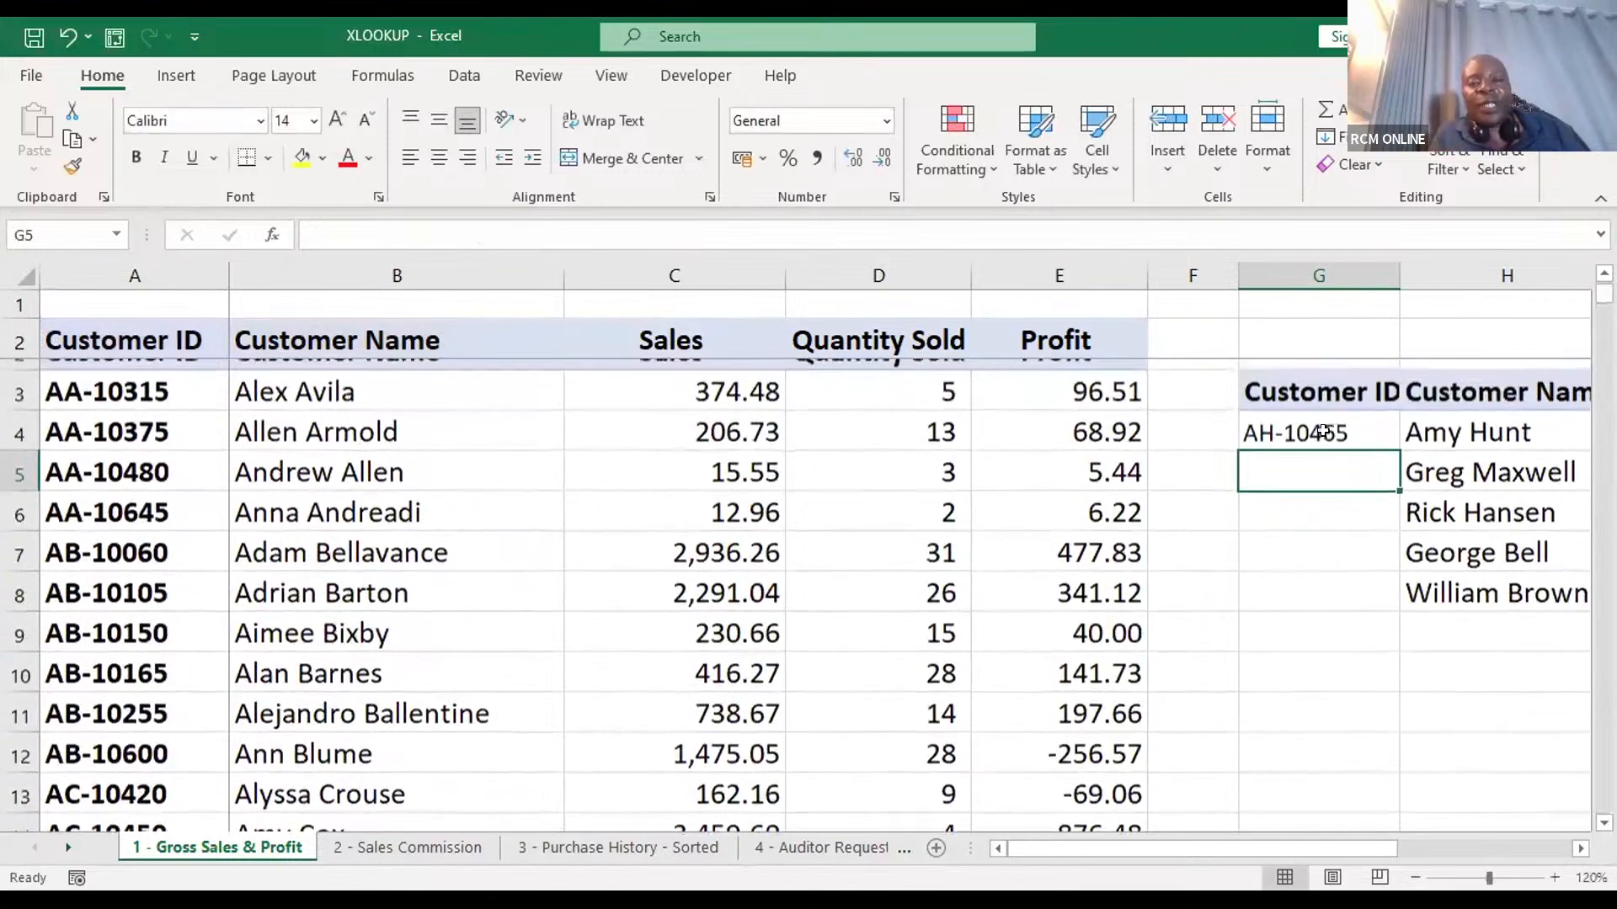
pyautogui.click(1357, 414)
pyautogui.moveTo(1391, 432); pyautogui.dragTo(1373, 583)
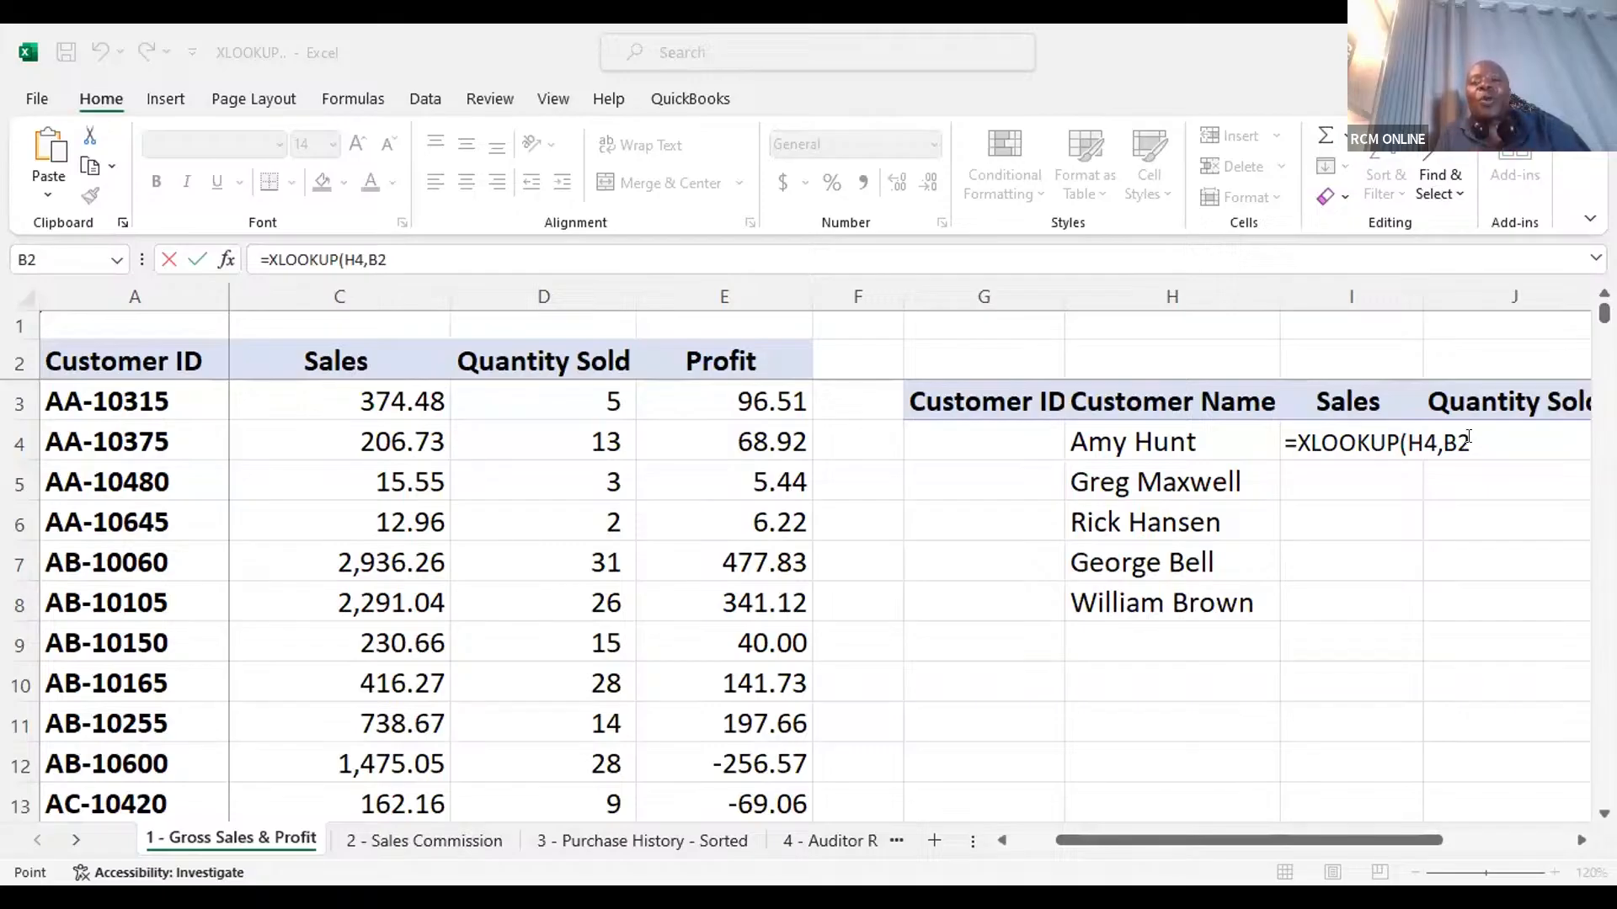
# - Discard the unfinished XLOOKUP entry in the Sales cell I4 and start a new formula there
pyautogui.moveTo(1468, 437); pyautogui.dragTo(1269, 459)
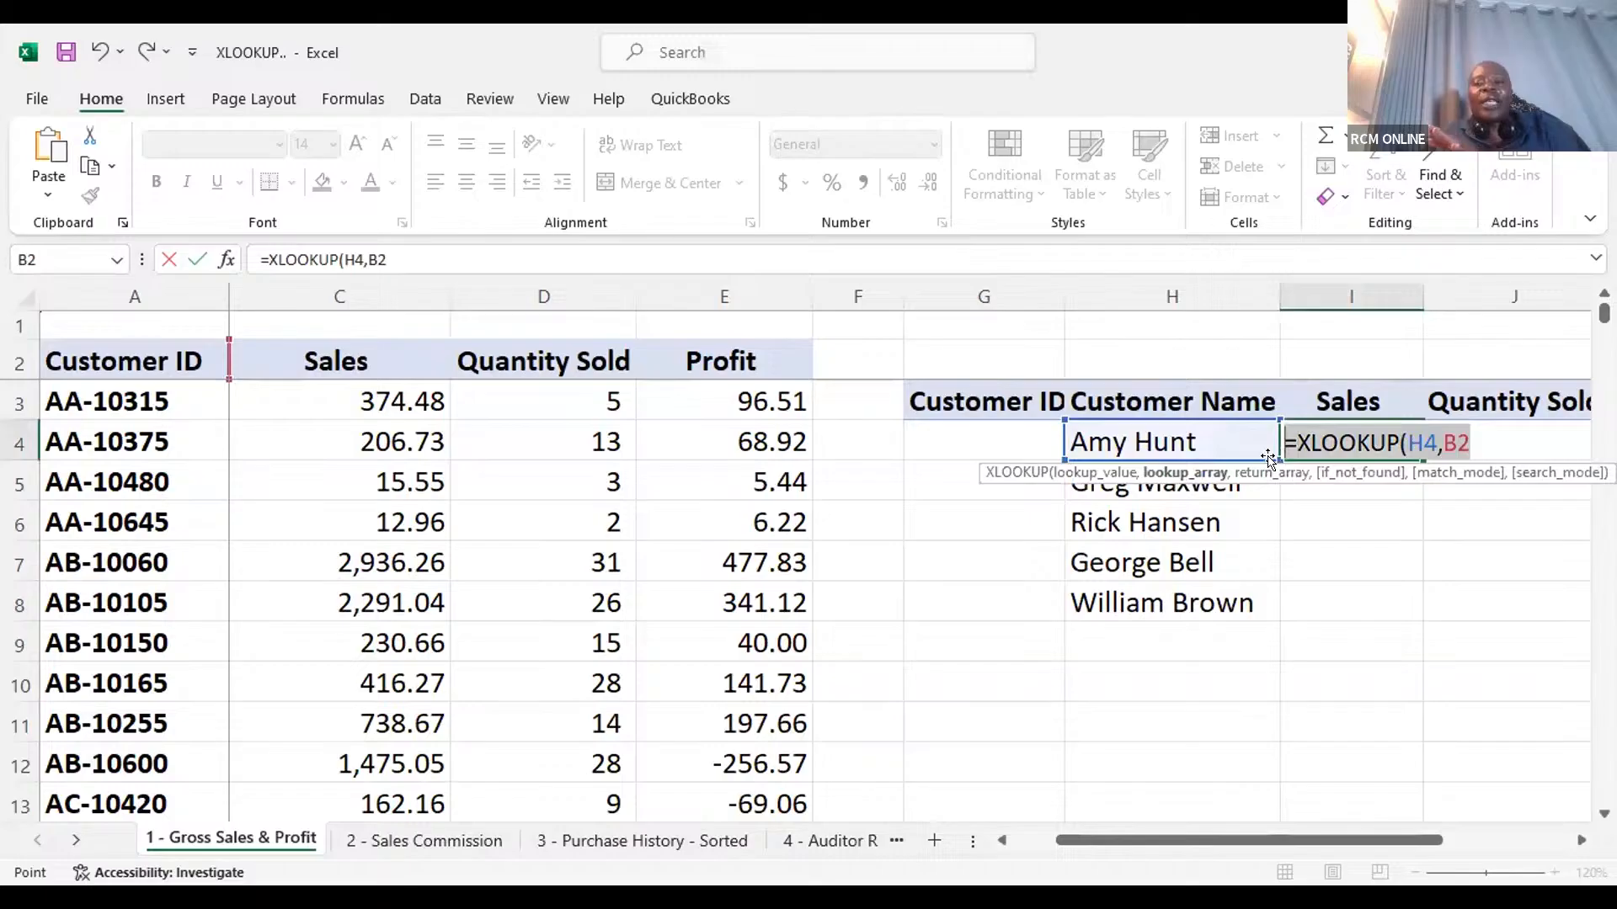
pyautogui.press('Escape')
pyautogui.click(1291, 603)
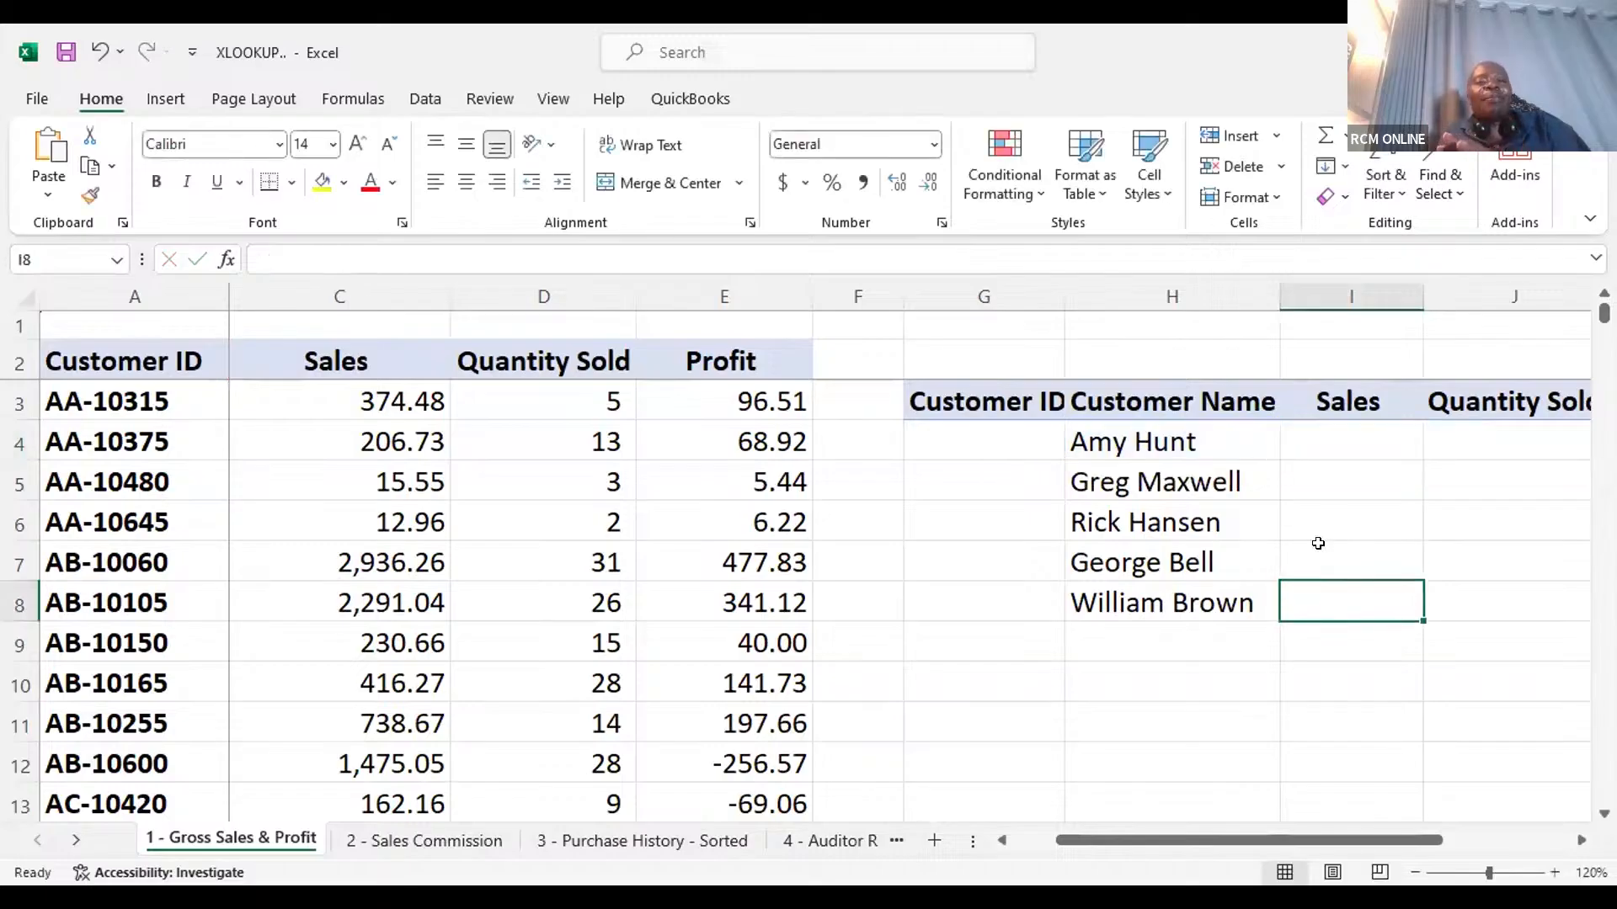
pyautogui.click(1301, 432)
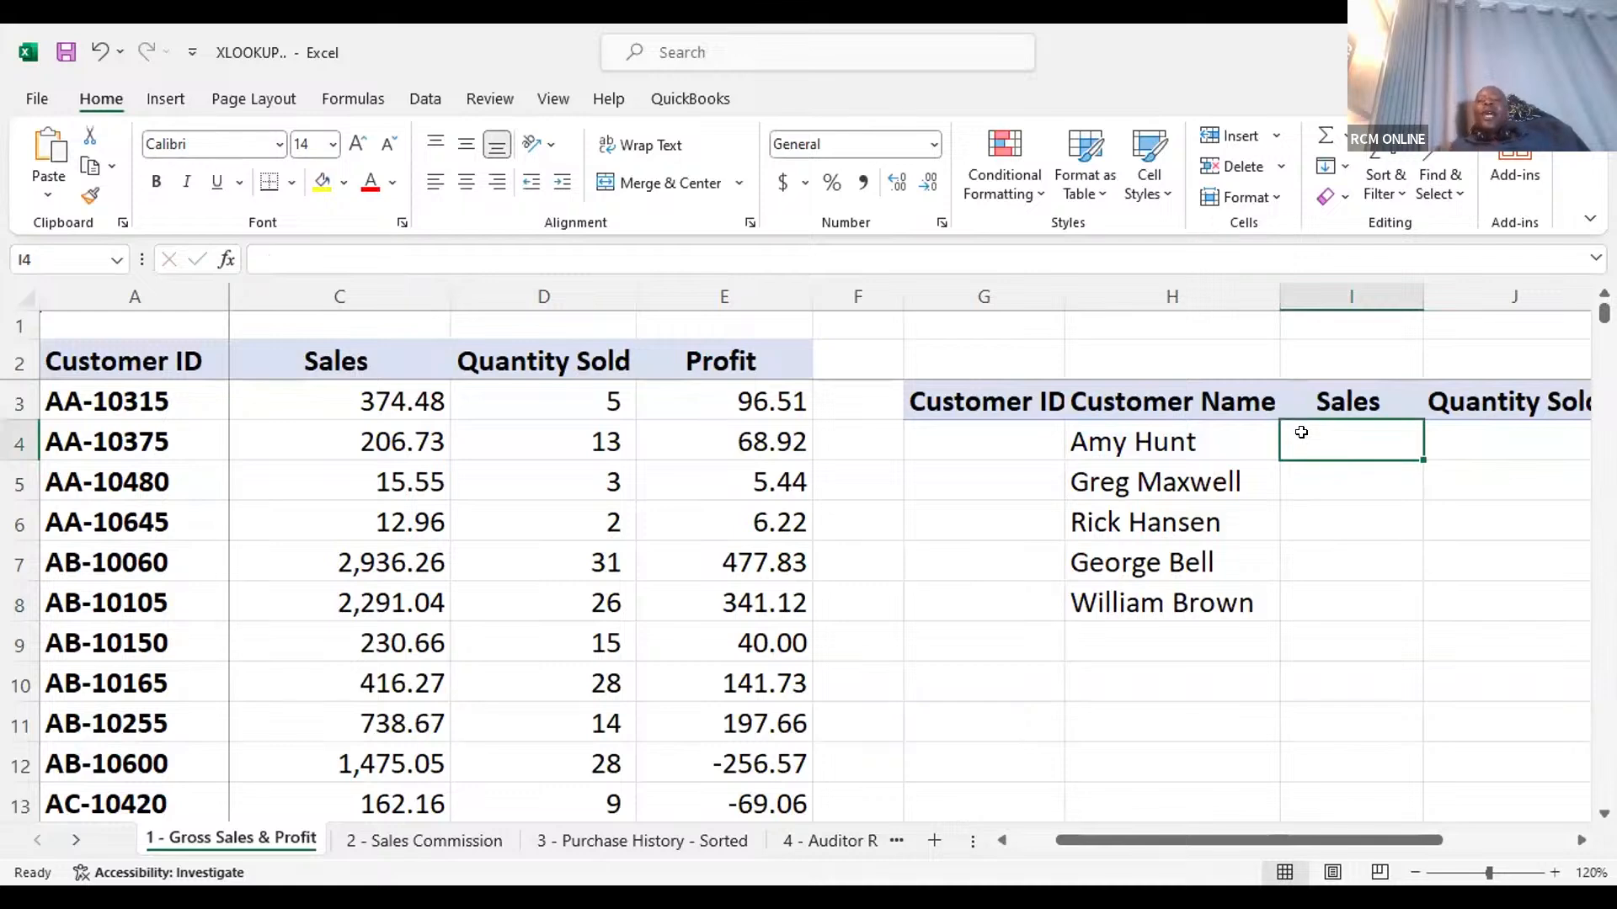
pyautogui.write('=')
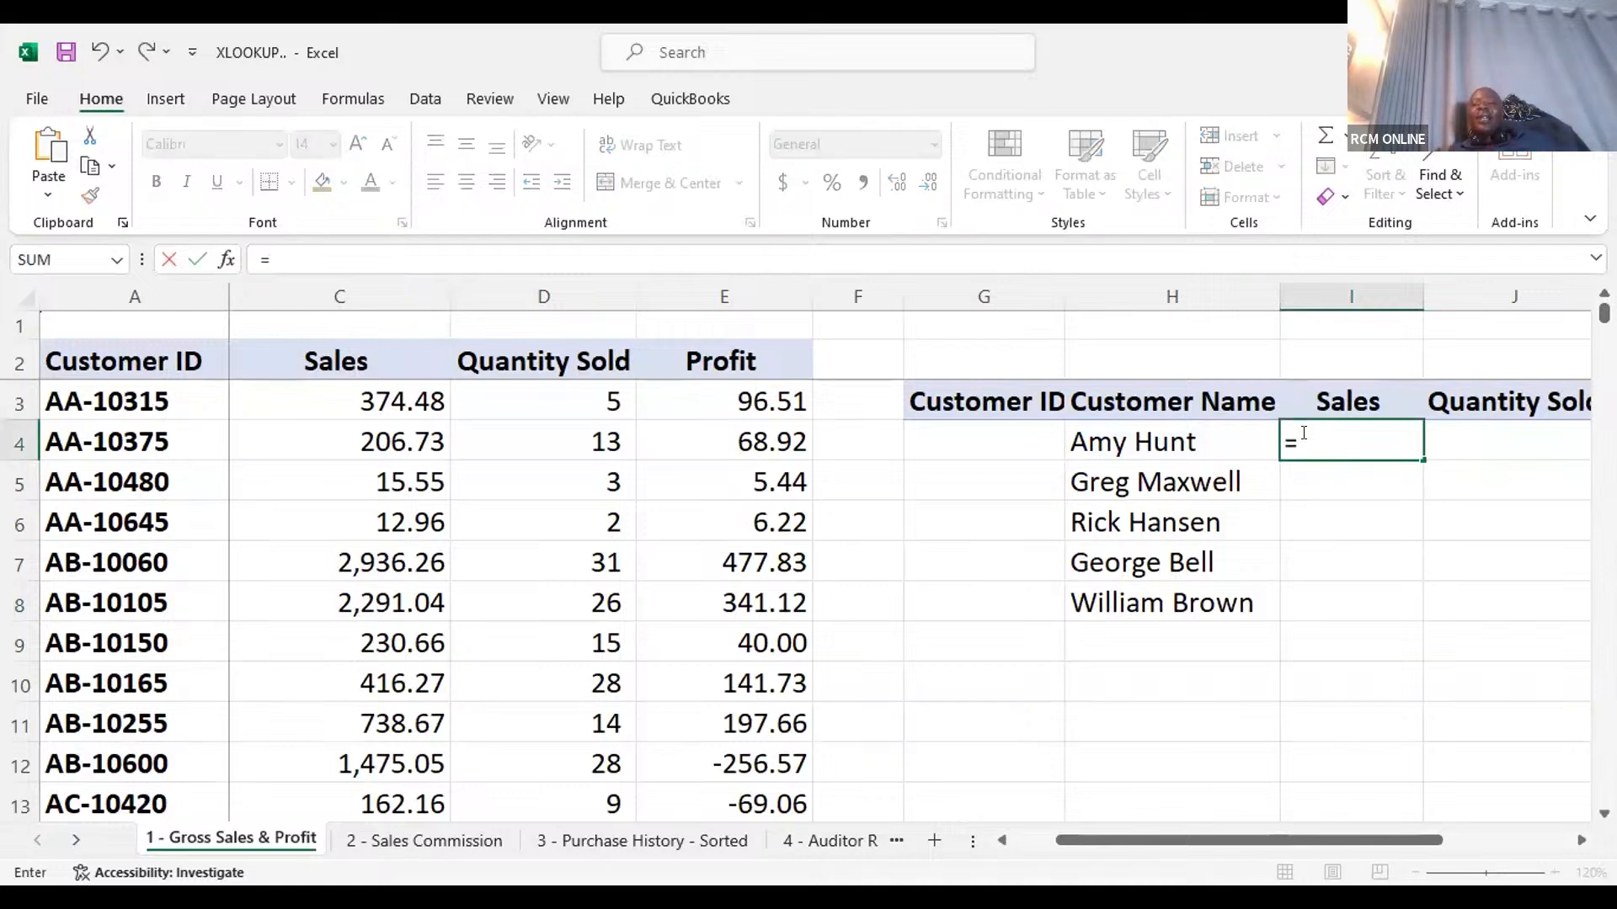
pyautogui.write('LOO')
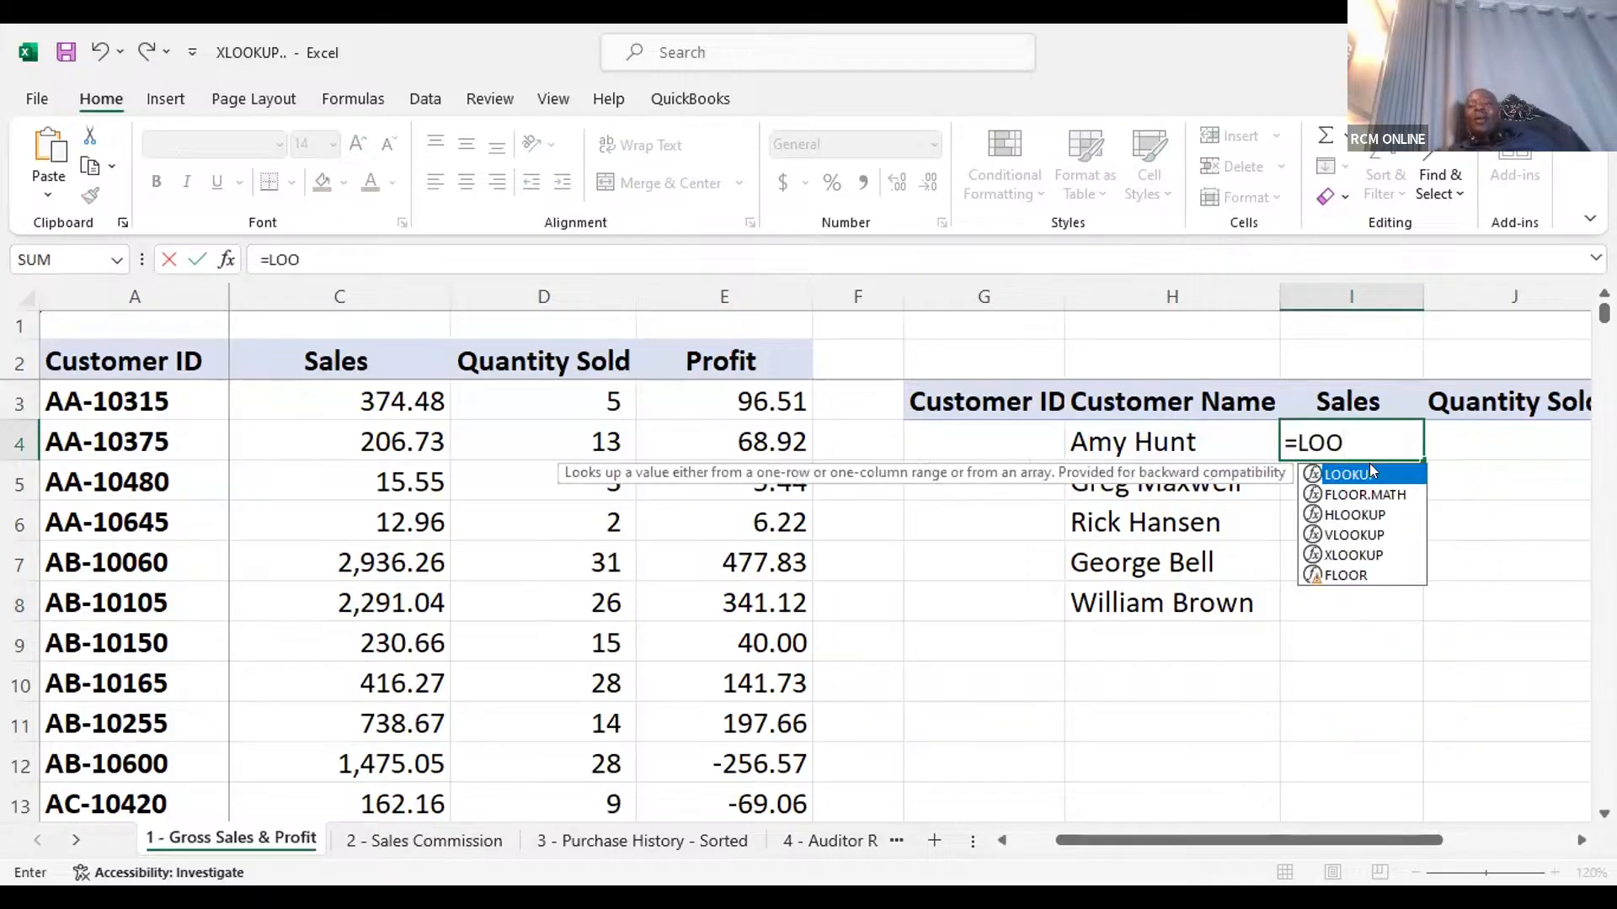
pyautogui.doubleClick(1370, 468)
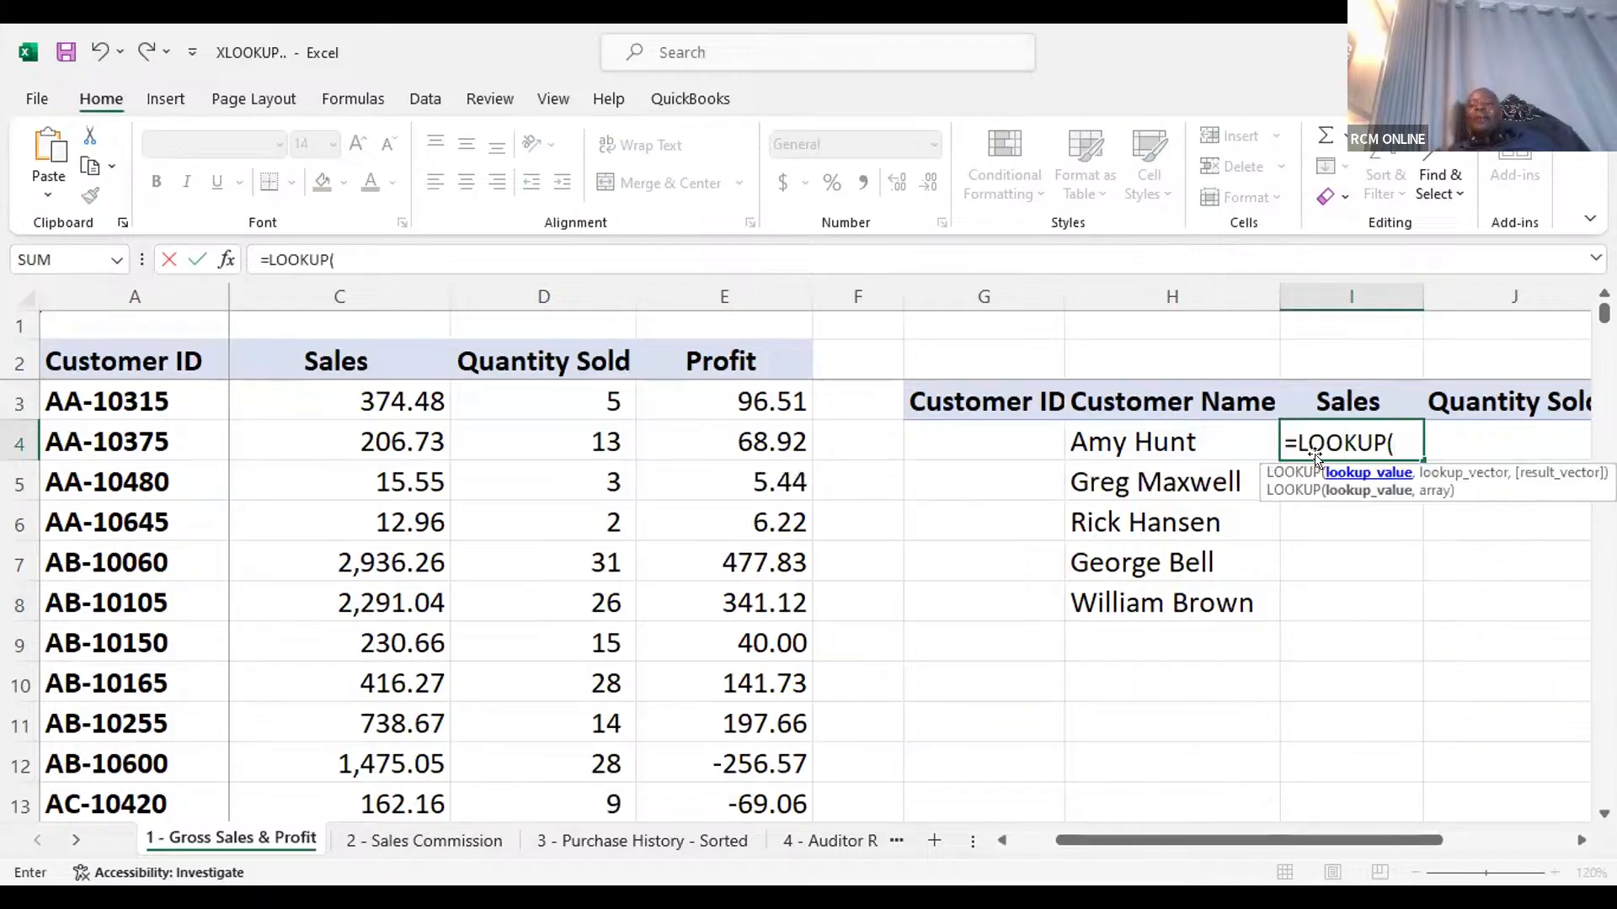
pyautogui.click(1151, 438)
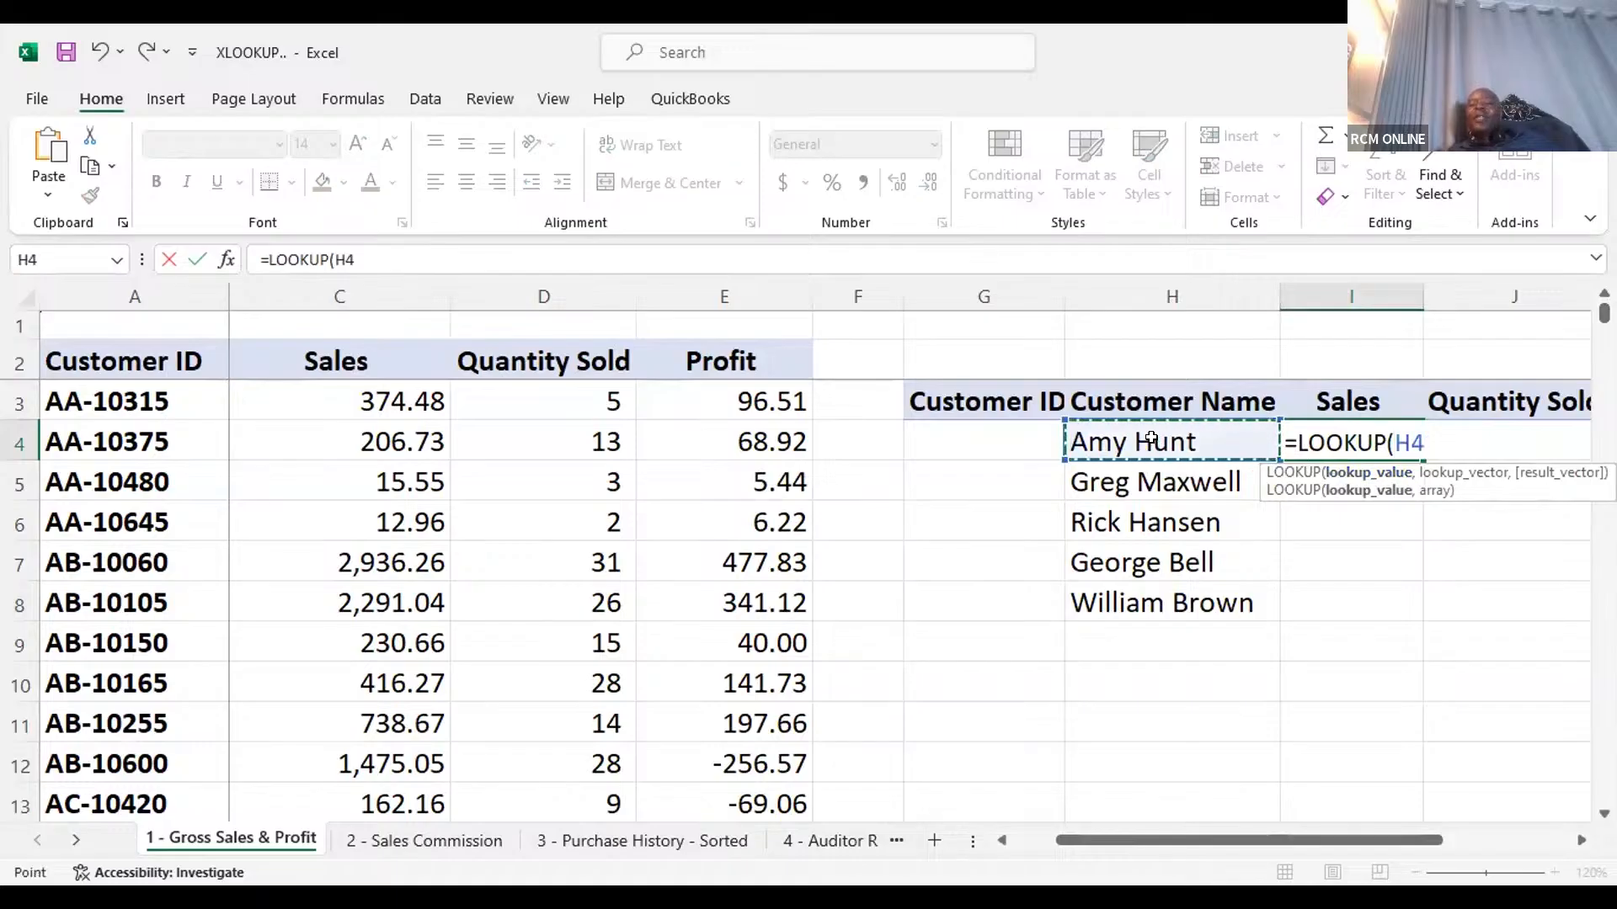
pyautogui.write(',')
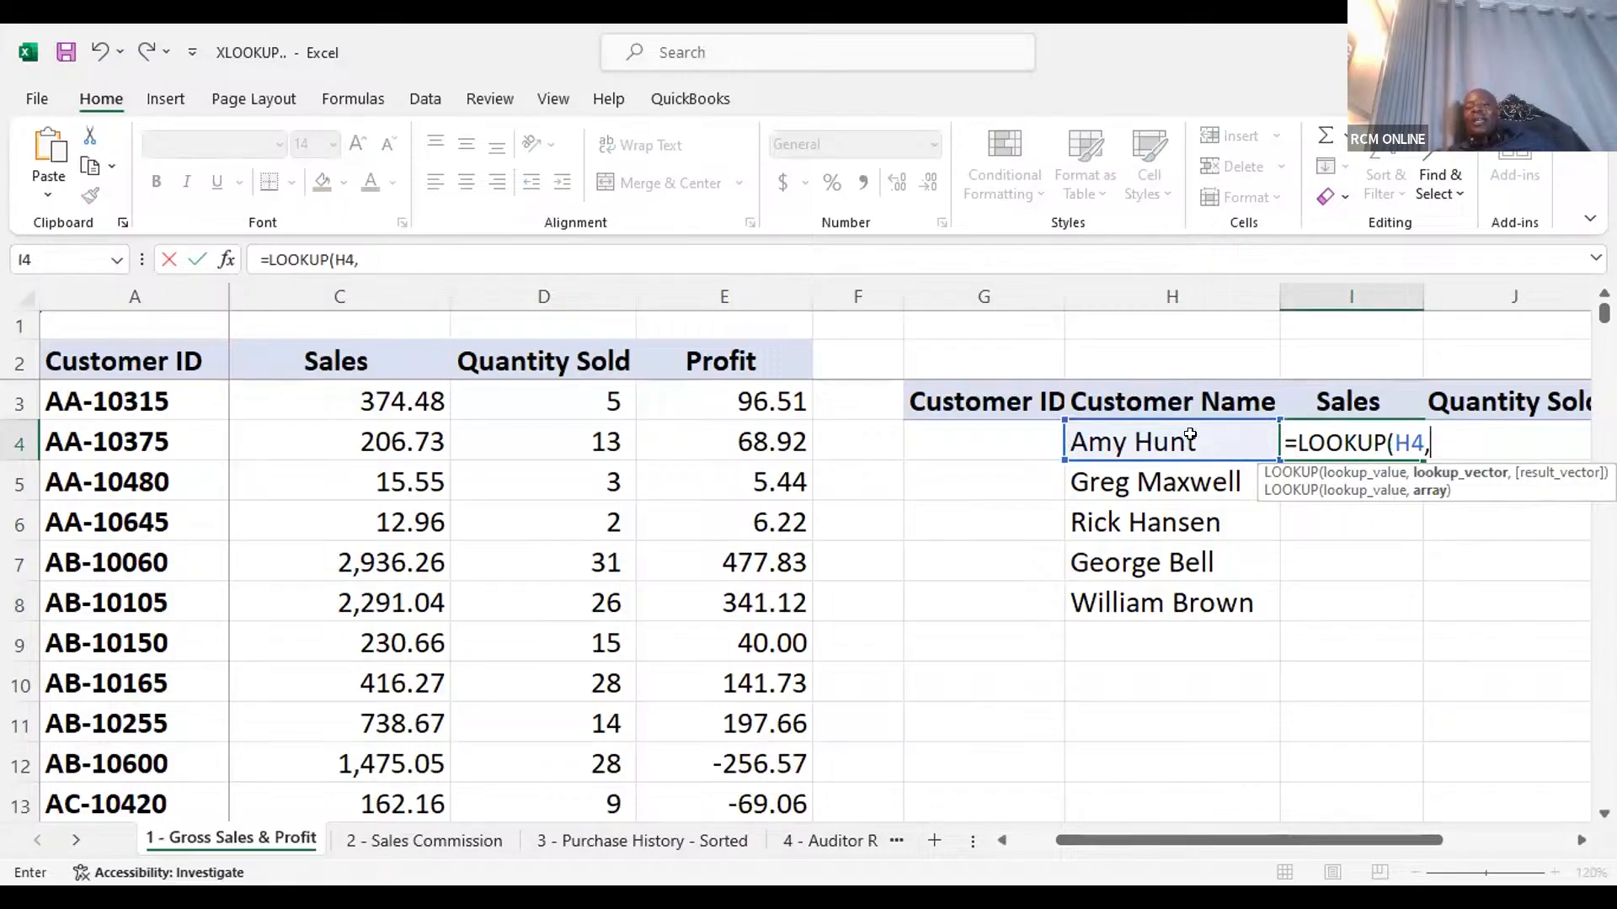
pyautogui.press('BackSpace')
pyautogui.press('BackSpace')
pyautogui.press('BackSpace')
pyautogui.press('BackSpace')
pyautogui.press('BackSpace')
pyautogui.press('BackSpace')
pyautogui.press('BackSpace')
pyautogui.press('BackSpace')
pyautogui.press('BackSpace')
pyautogui.press('BackSpace')
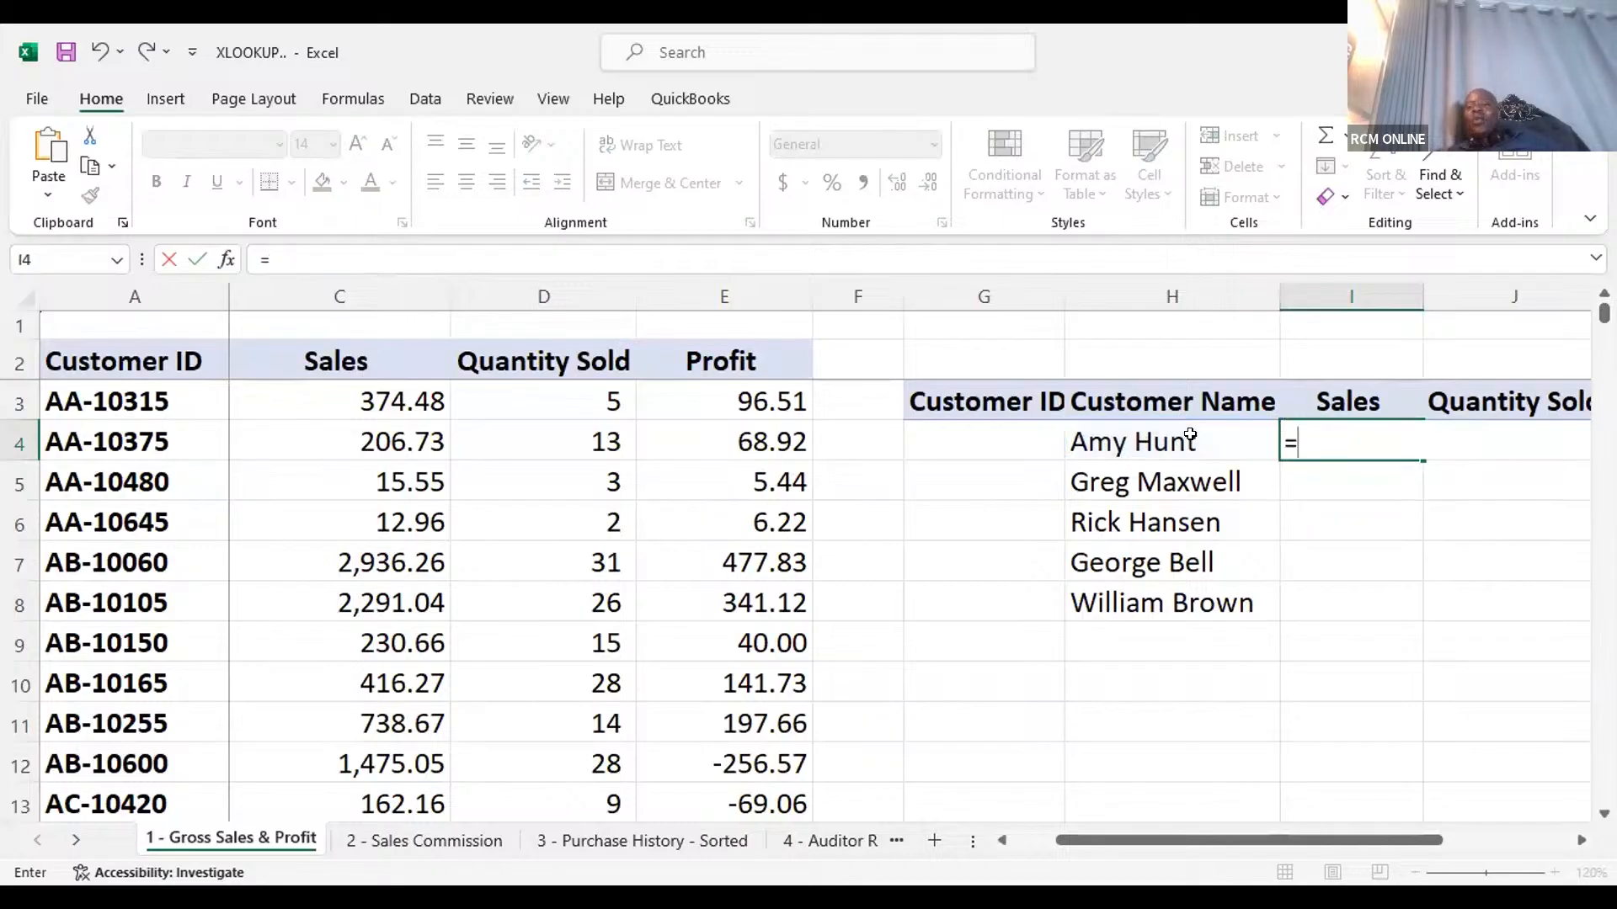
# - Use XLOOKUP in the Sales cell I4 with customer name cell H4 as the lookup value
pyautogui.write('X')
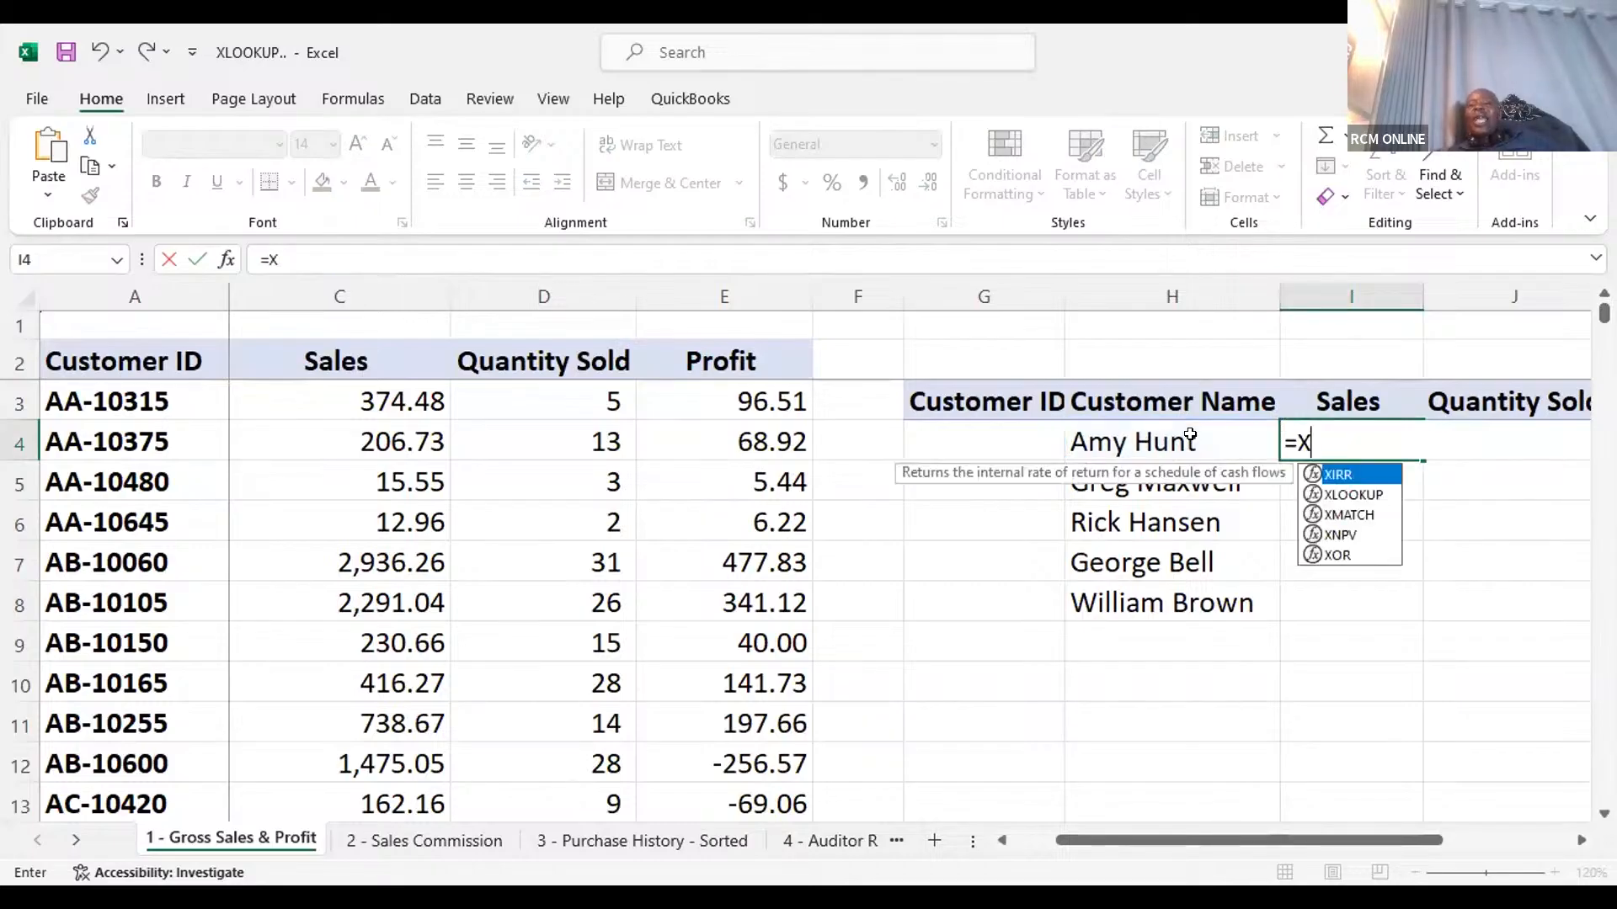
pyautogui.write('L')
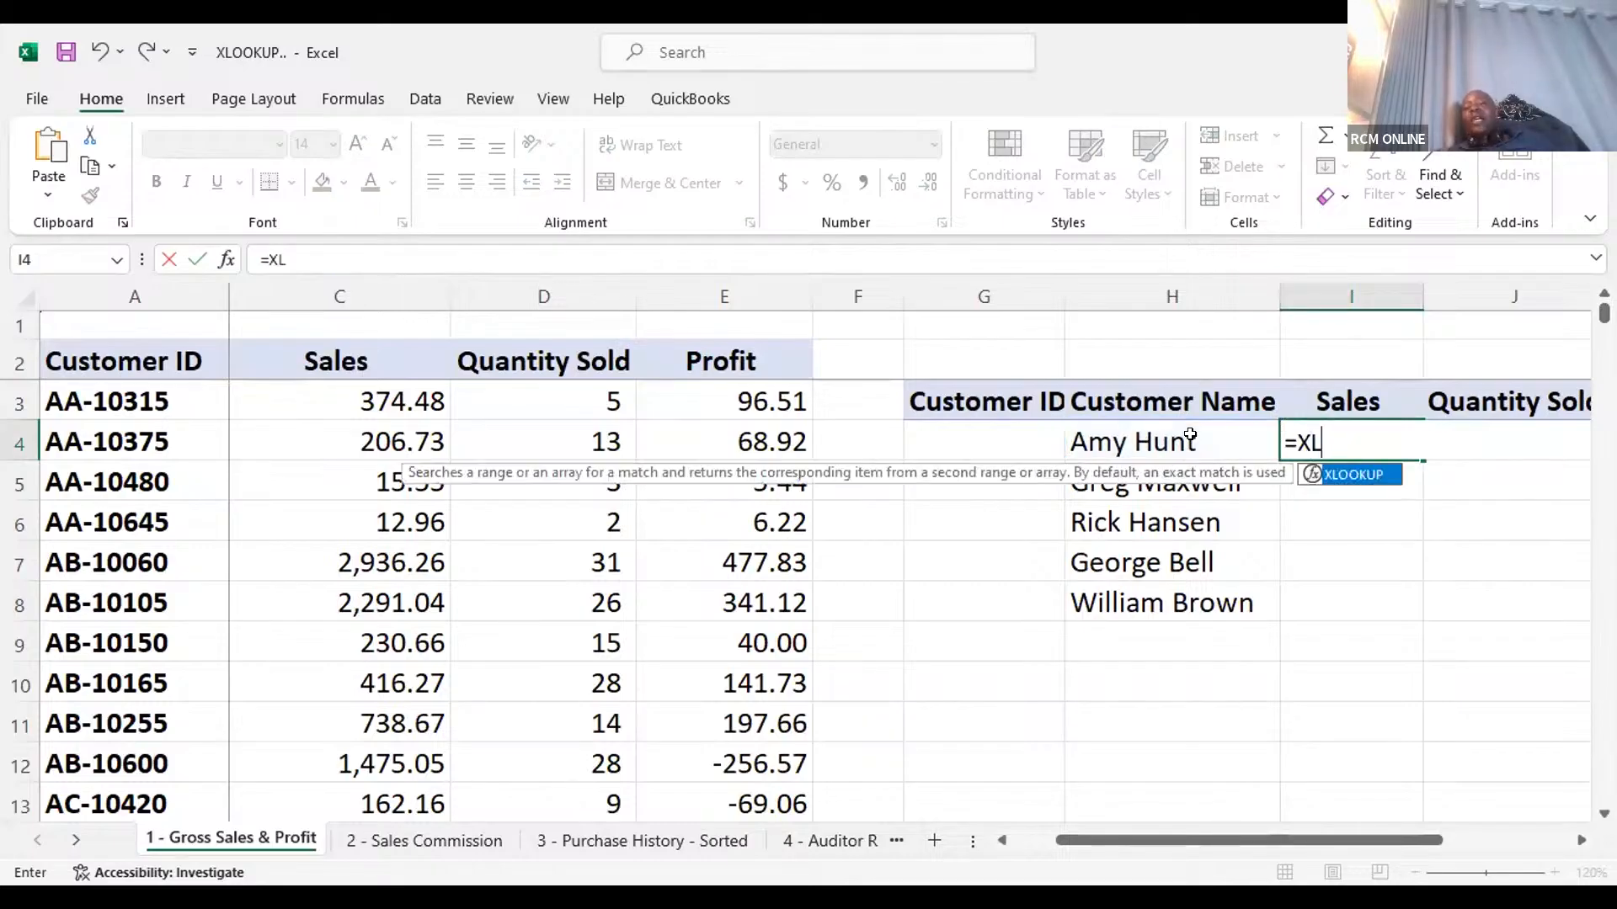
pyautogui.doubleClick(1327, 473)
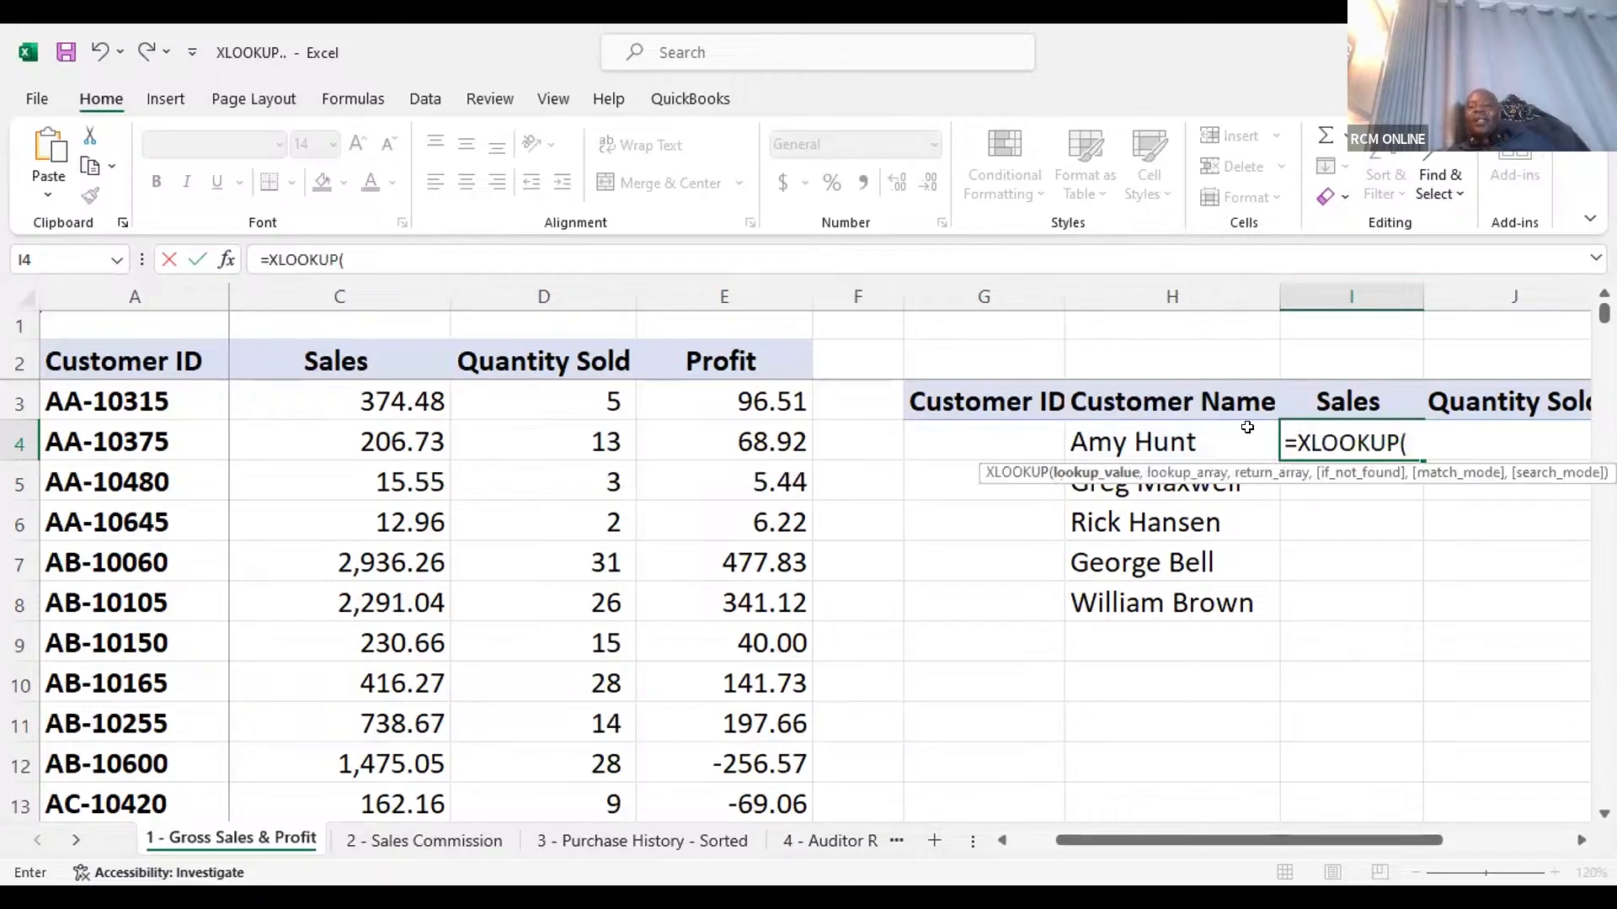
pyautogui.click(1185, 435)
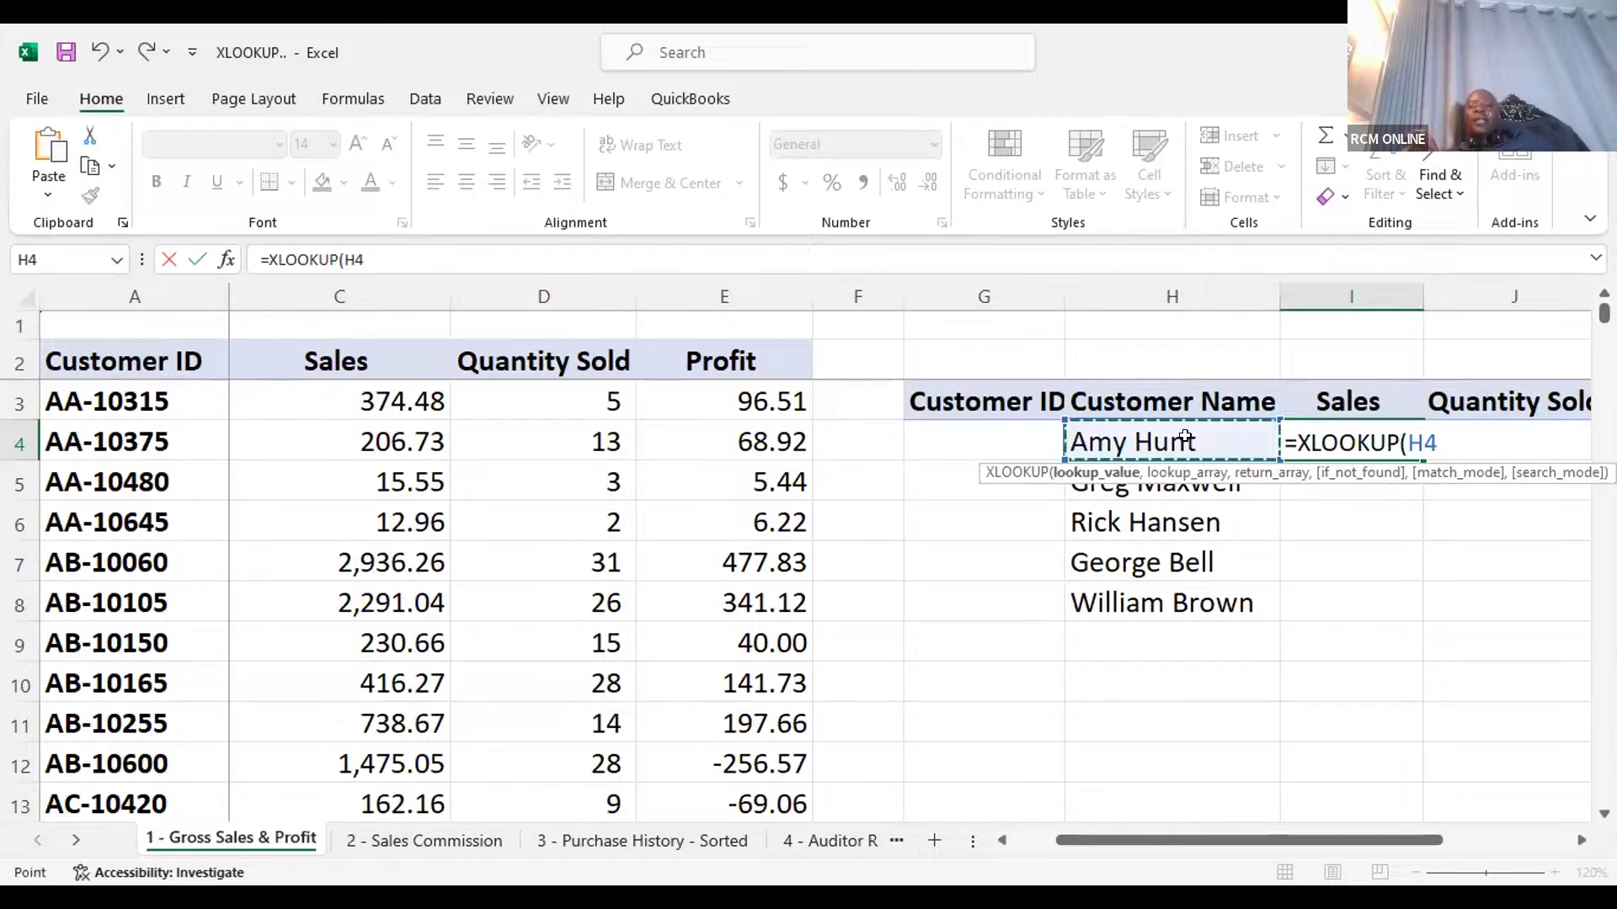
pyautogui.write(',')
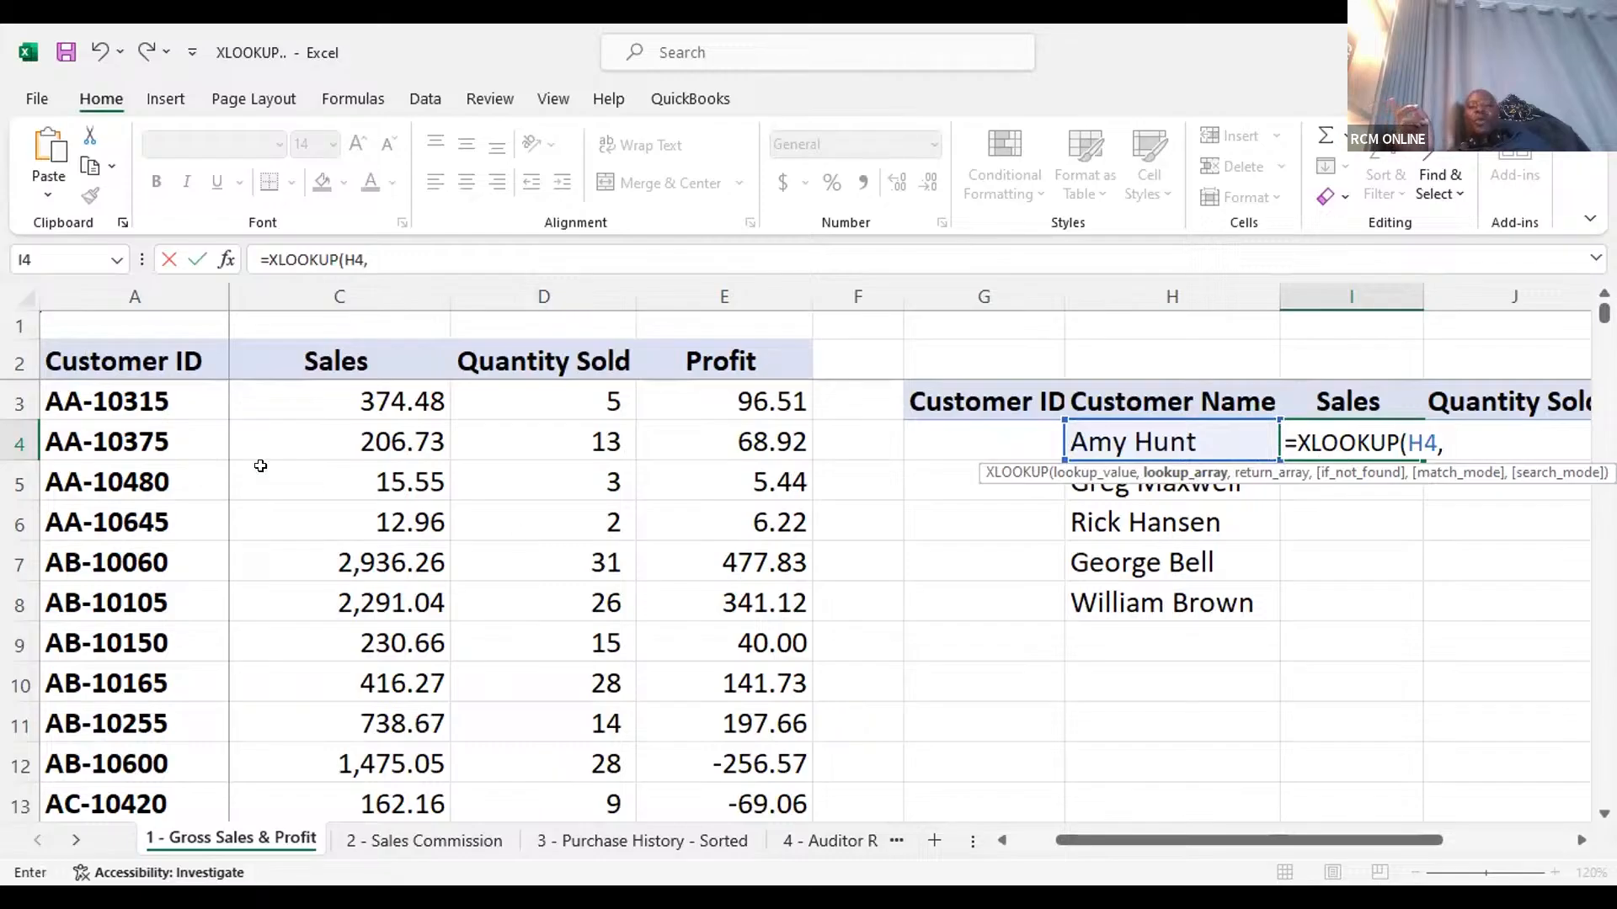
# - Set the Customer Name range B2:B693 as the formula's lookup array
pyautogui.click(1000, 838)
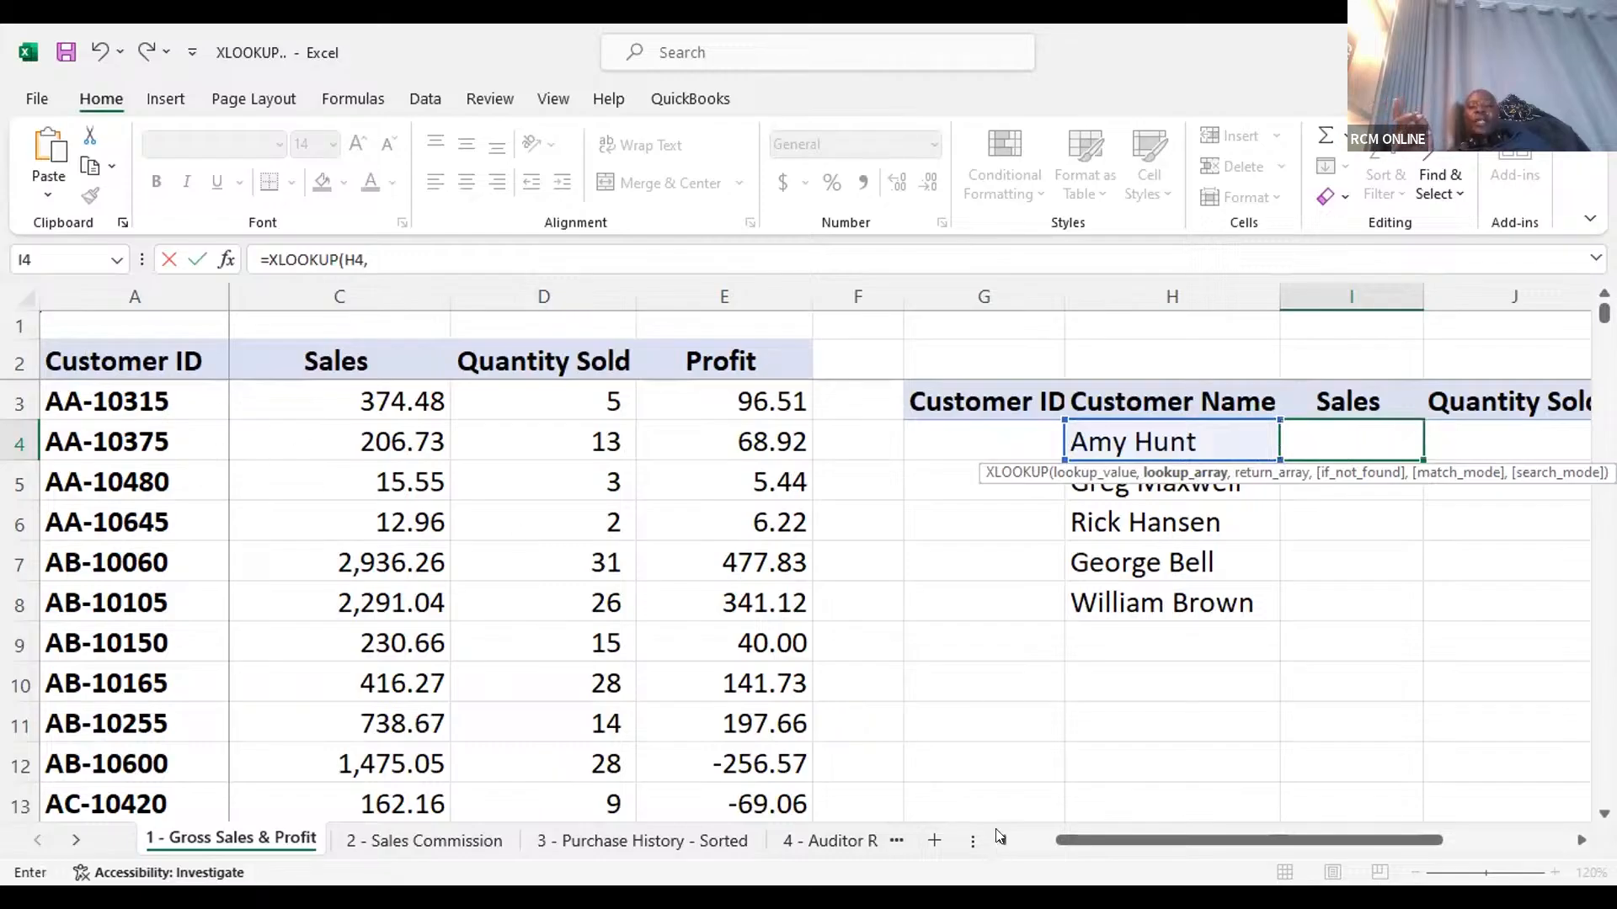
pyautogui.click(998, 838)
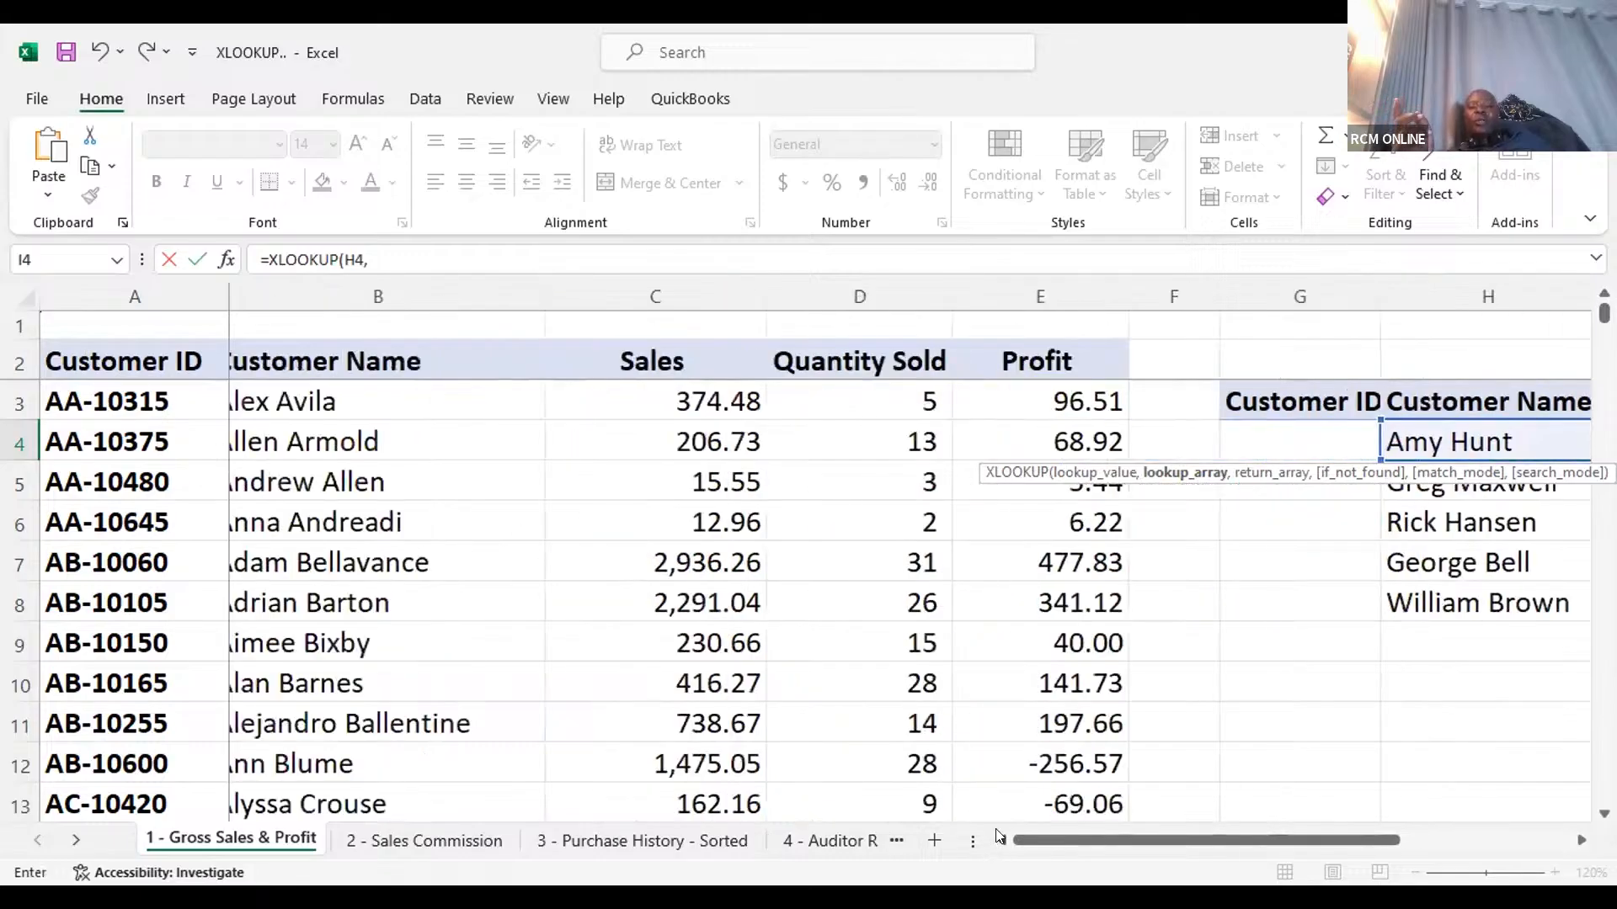
pyautogui.click(336, 360)
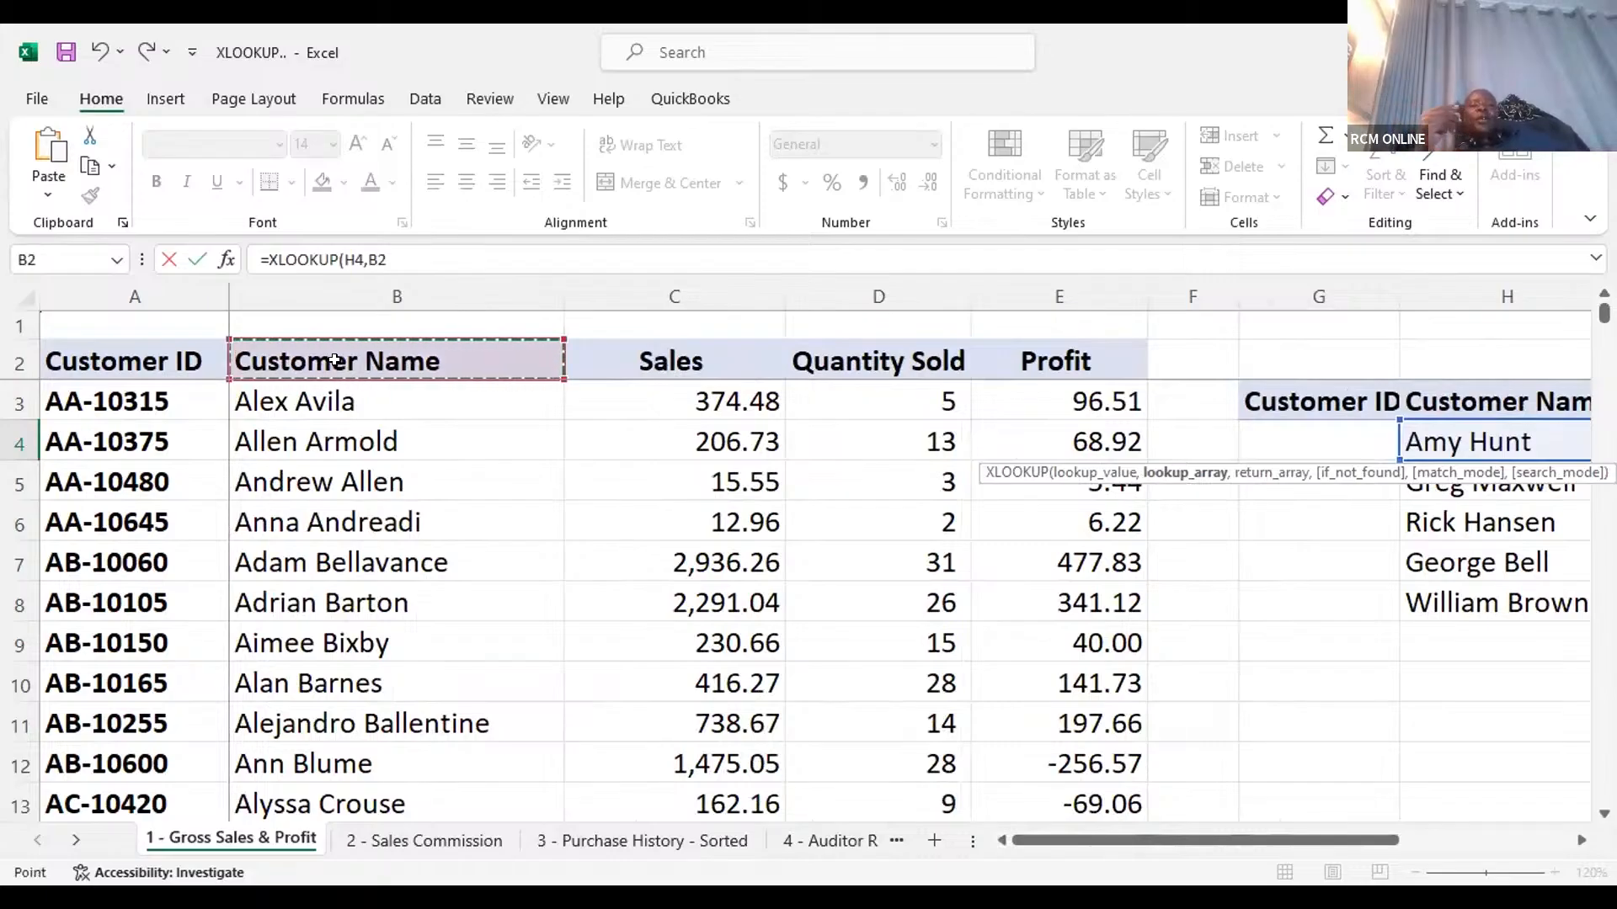
pyautogui.hotkey('ctrl', 'shift', 'Down')
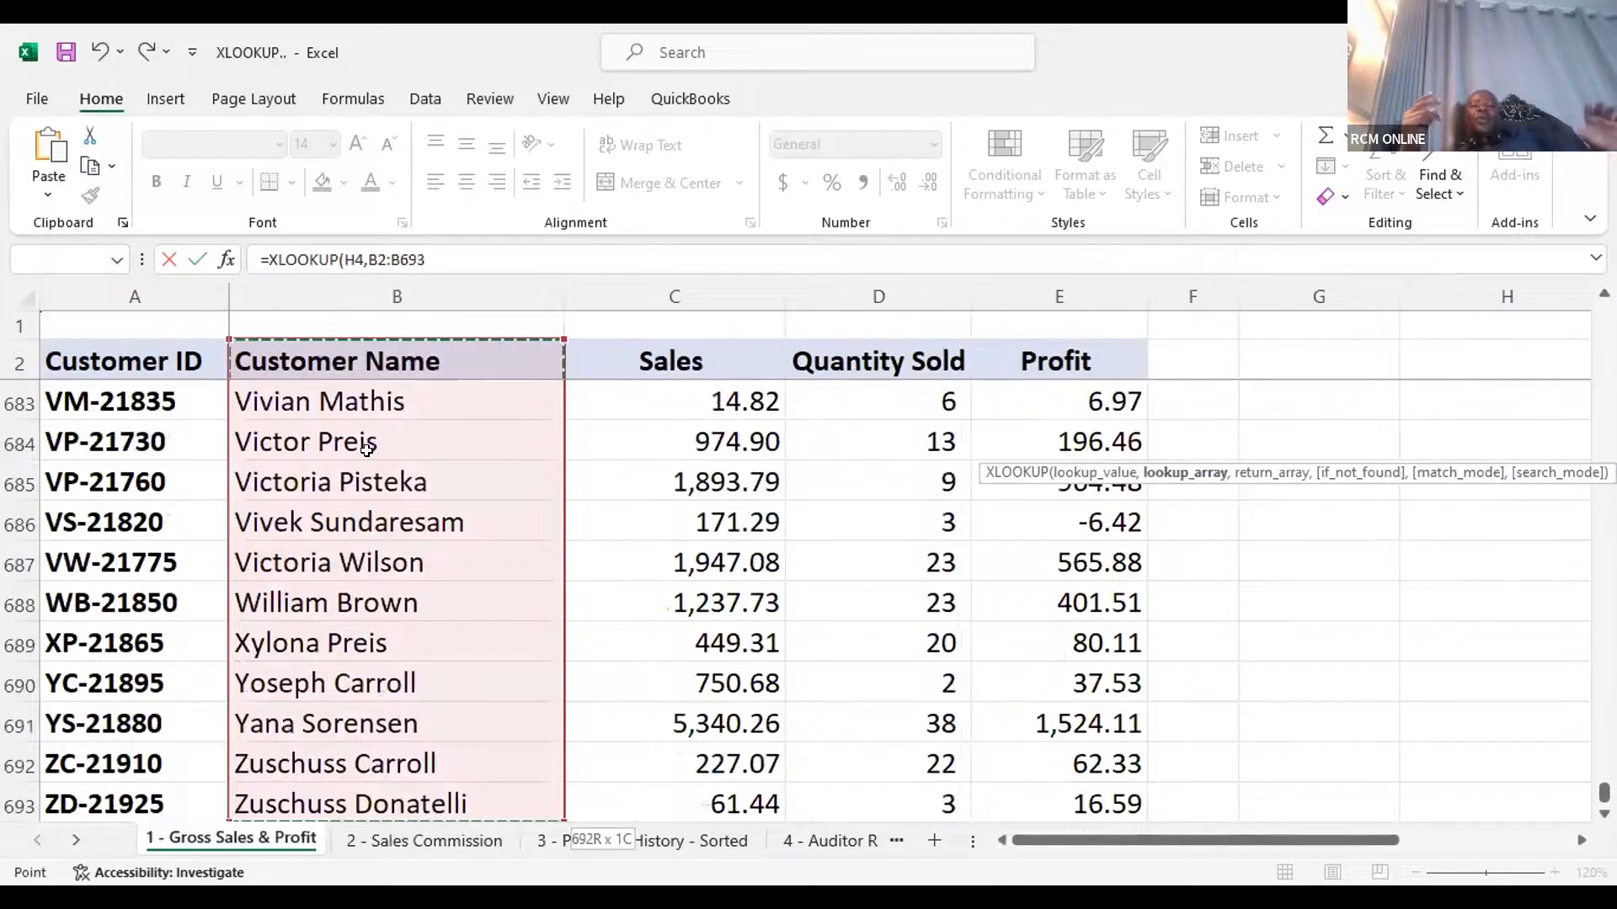
pyautogui.scroll(-3, 364, 421)
pyautogui.scroll(3, 363, 446)
pyautogui.scroll(1, 360, 454)
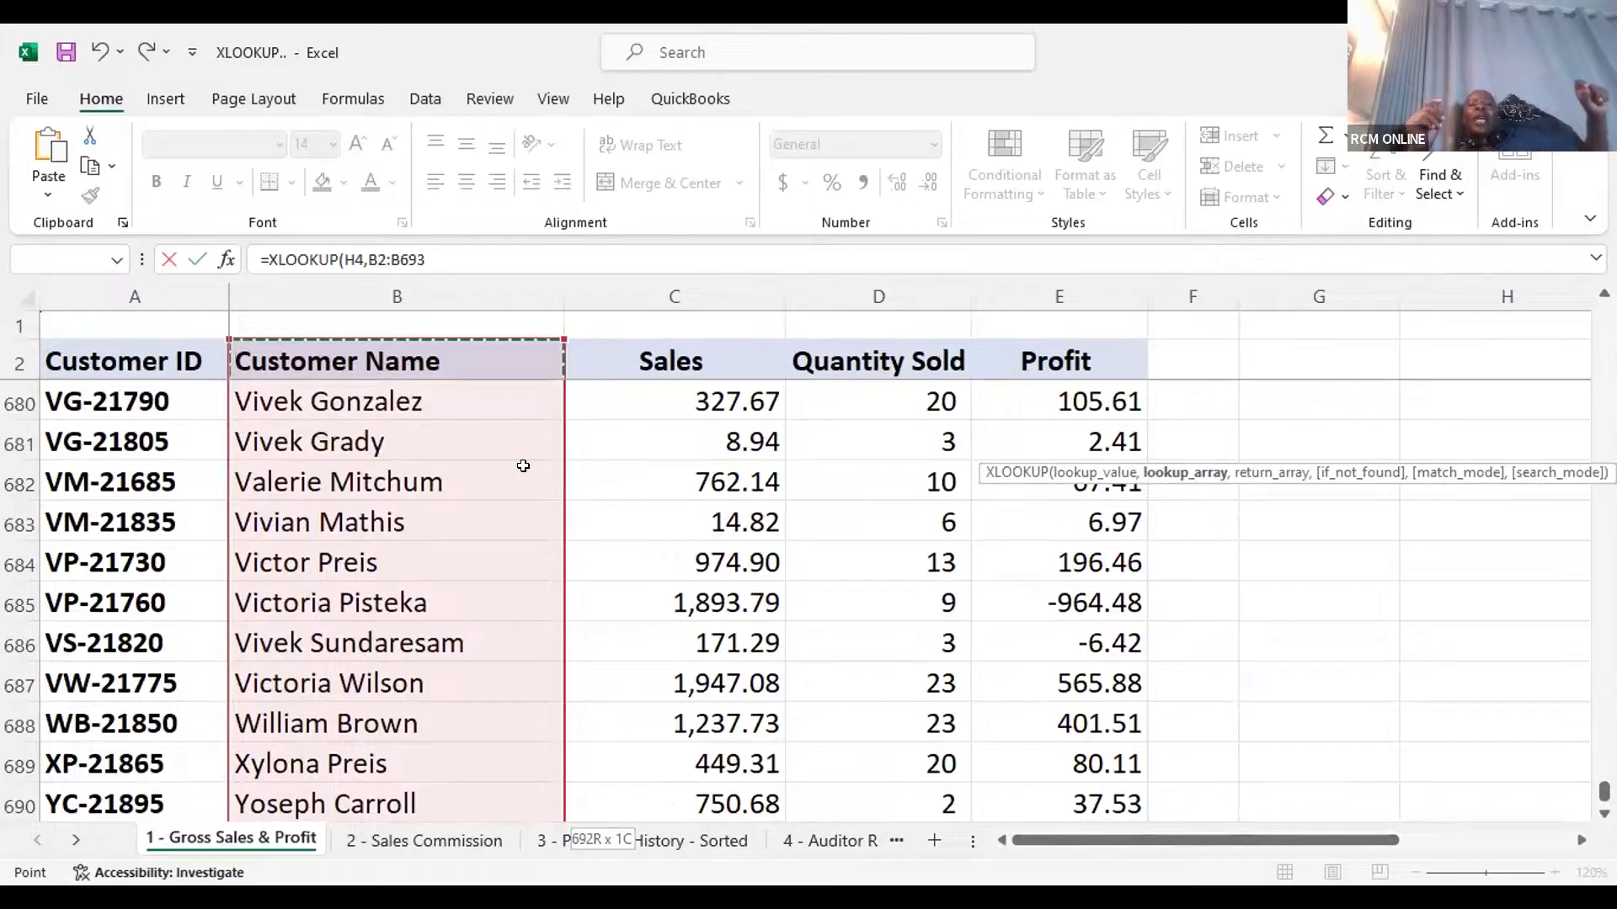
pyautogui.write(',')
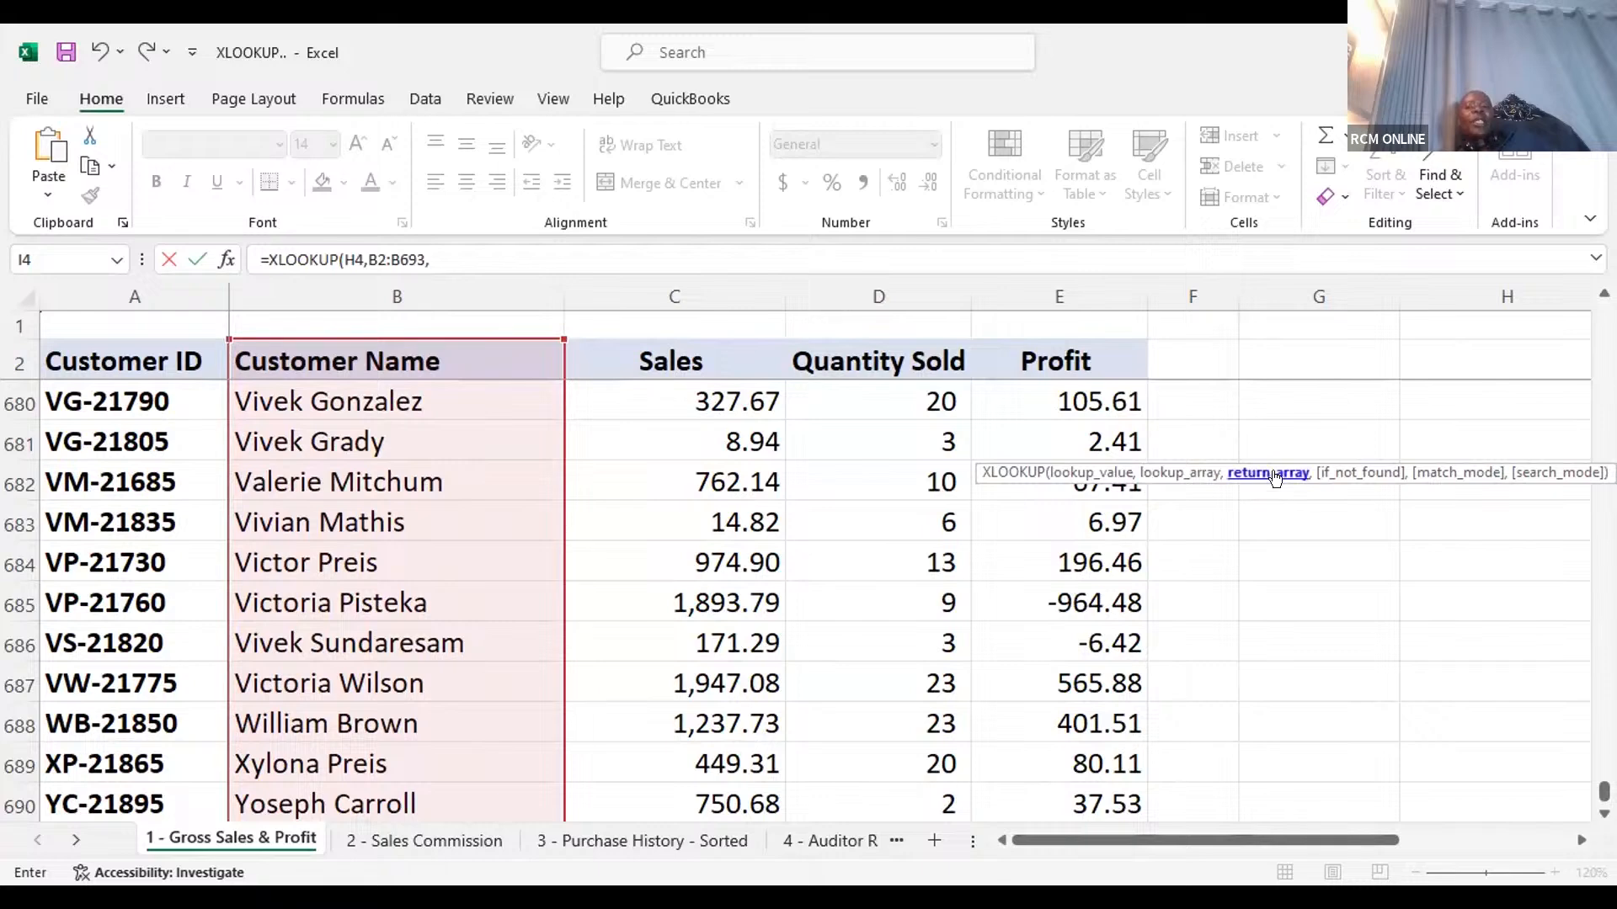
# - Set C2:E693, covering Sales, Quantity Sold and Profit without the Grand Total row, as the return array and enter the formula
pyautogui.click(676, 354)
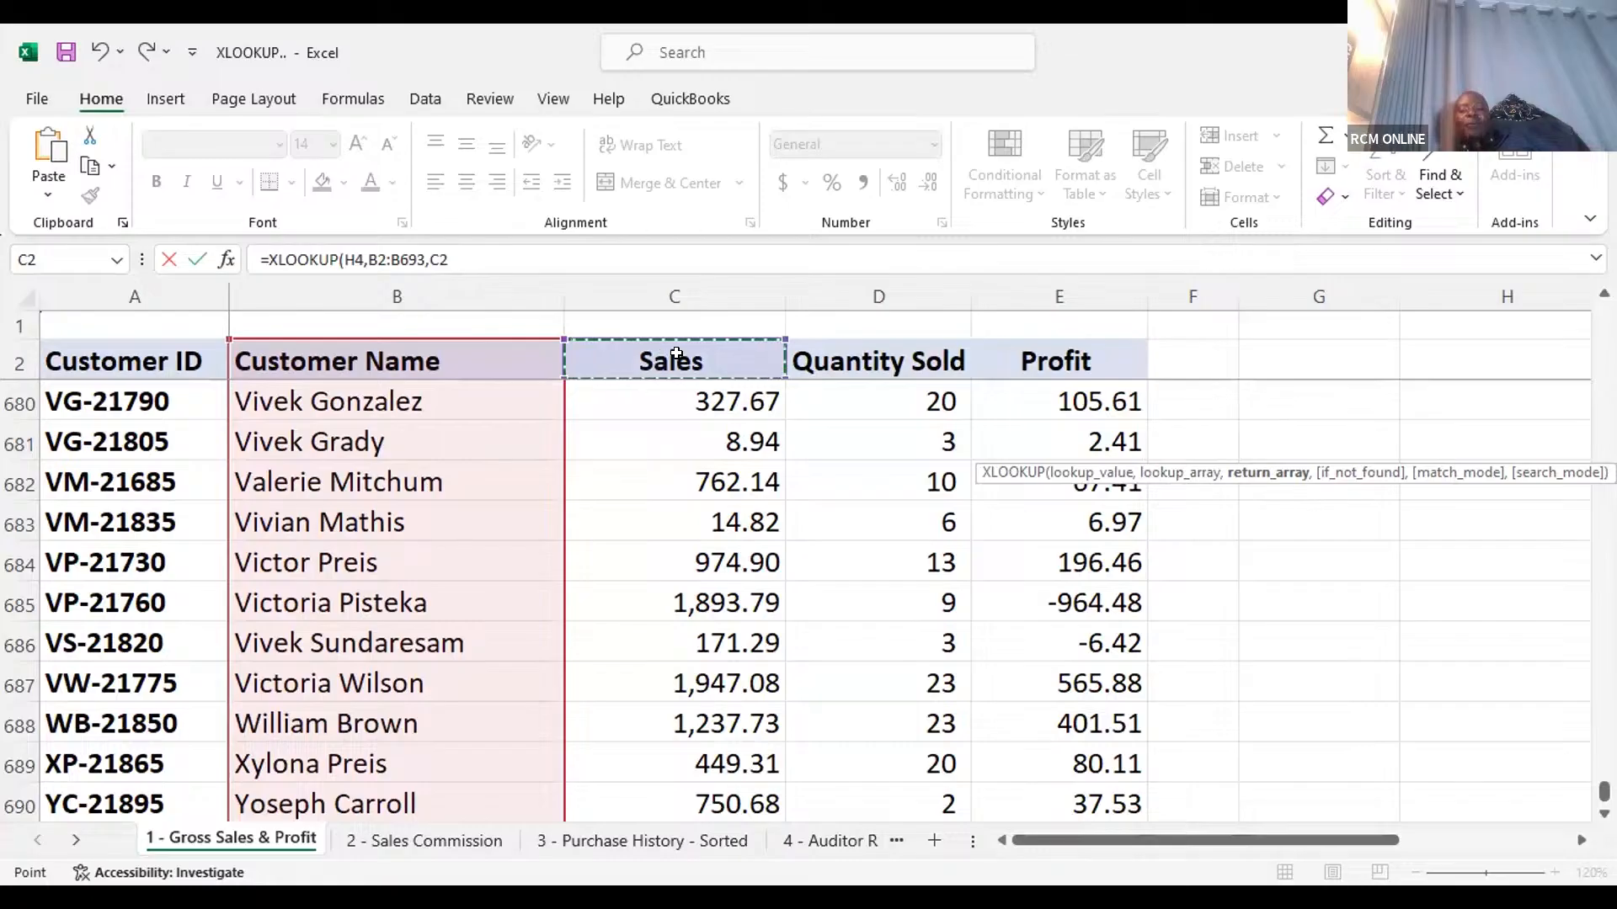
pyautogui.hotkey('shift', 'Right')
pyautogui.hotkey('shift', 'Right')
pyautogui.hotkey('ctrl', 'shift', 'Down')
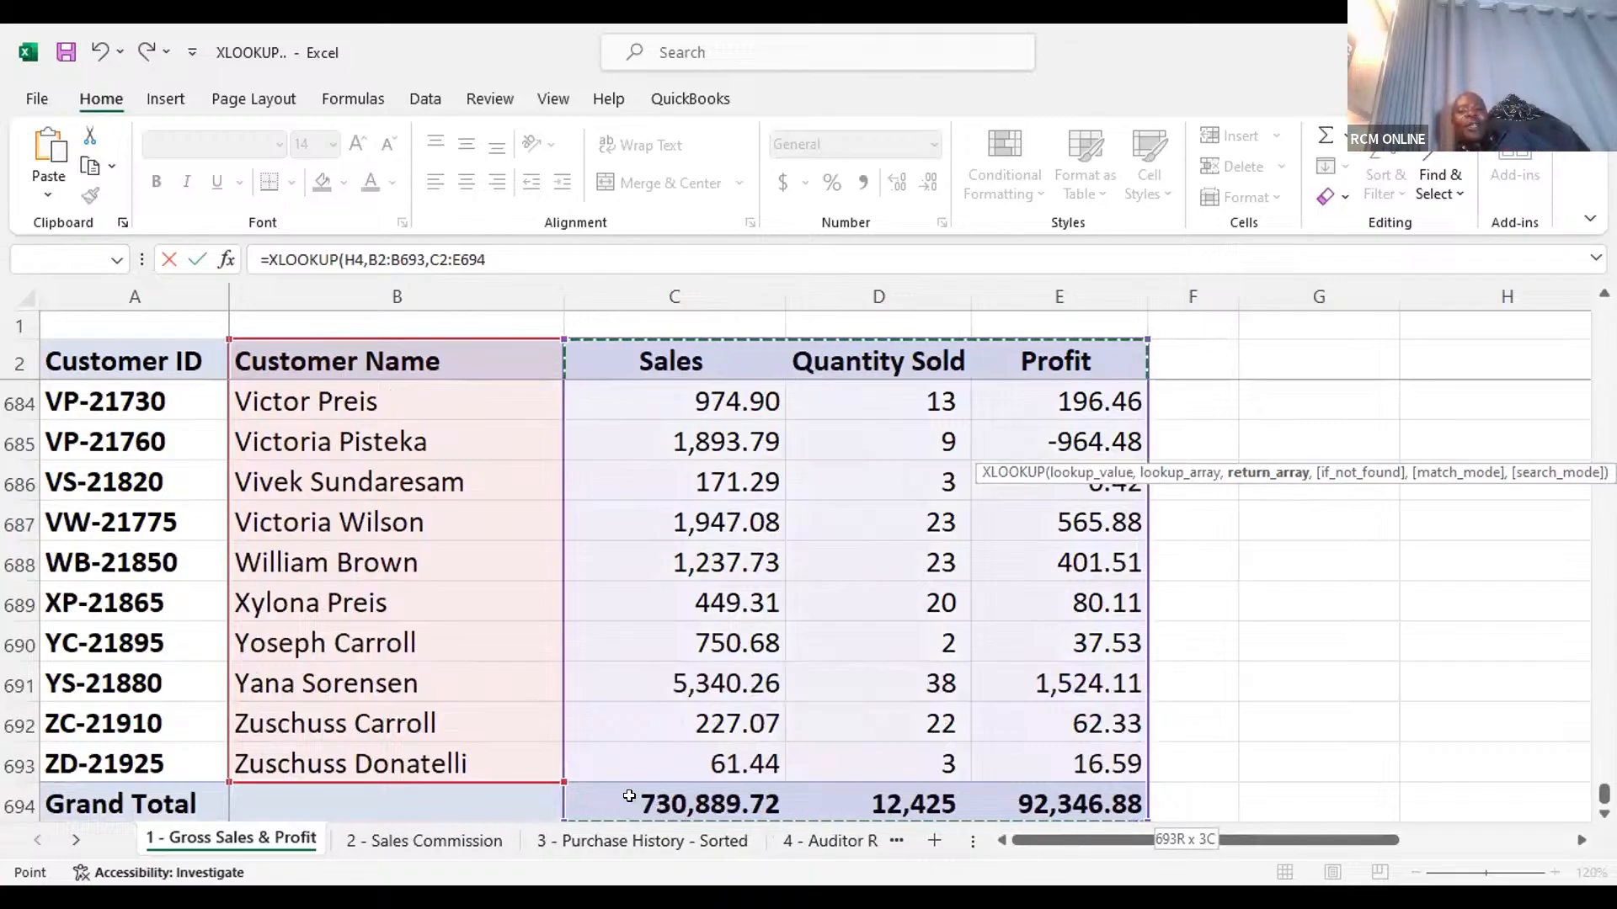
pyautogui.moveTo(629, 796); pyautogui.dragTo(672, 757)
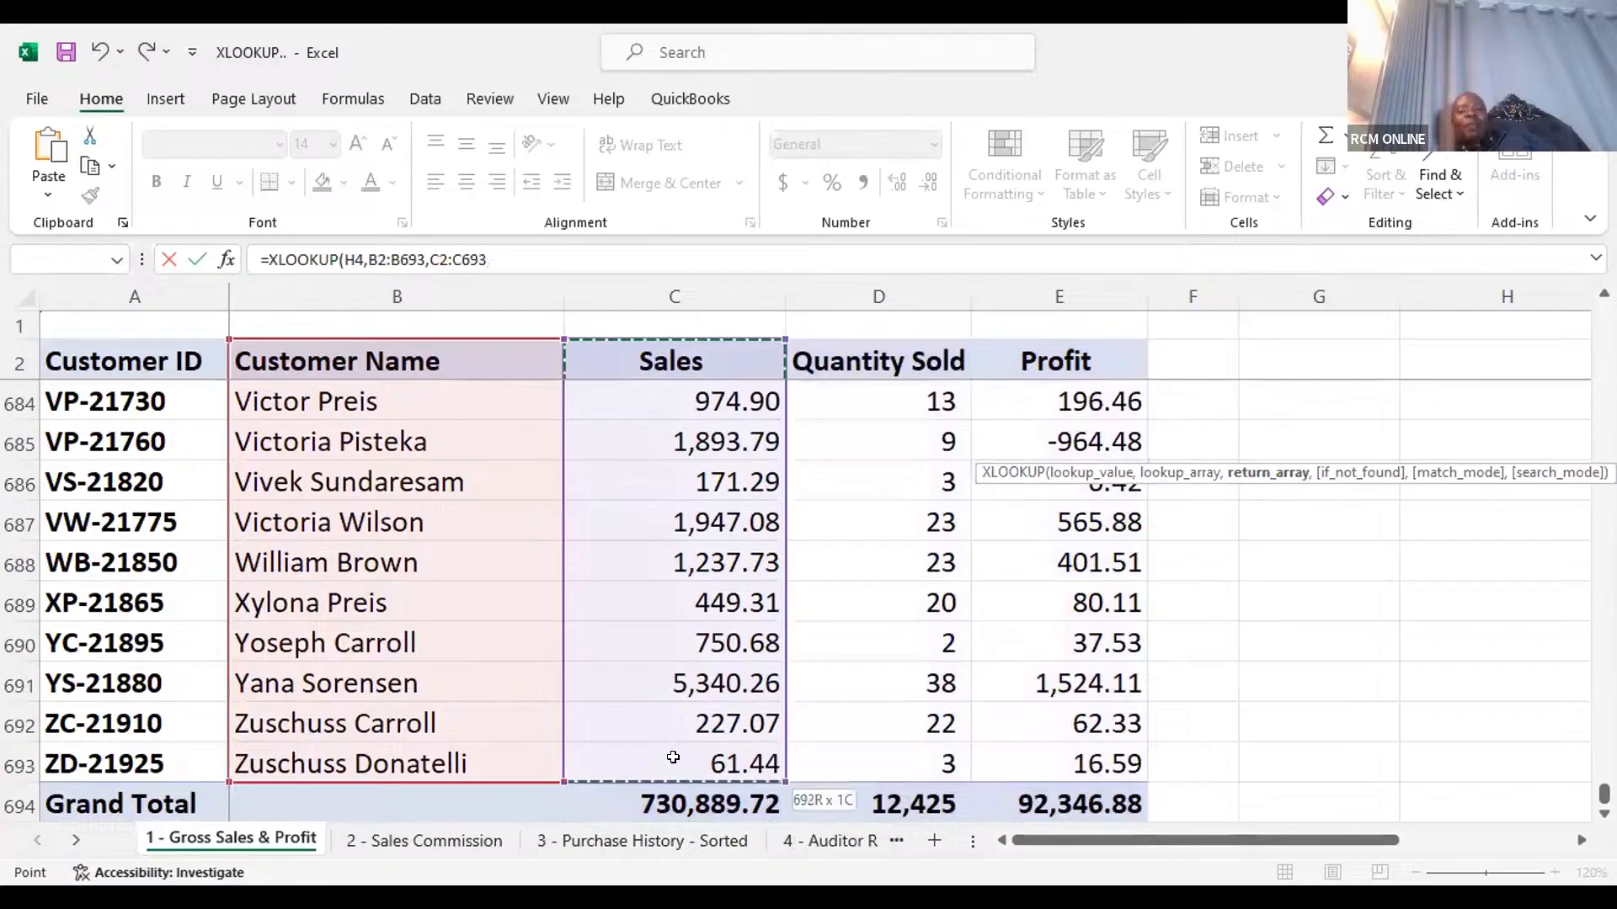
pyautogui.moveTo(856, 769); pyautogui.dragTo(923, 777)
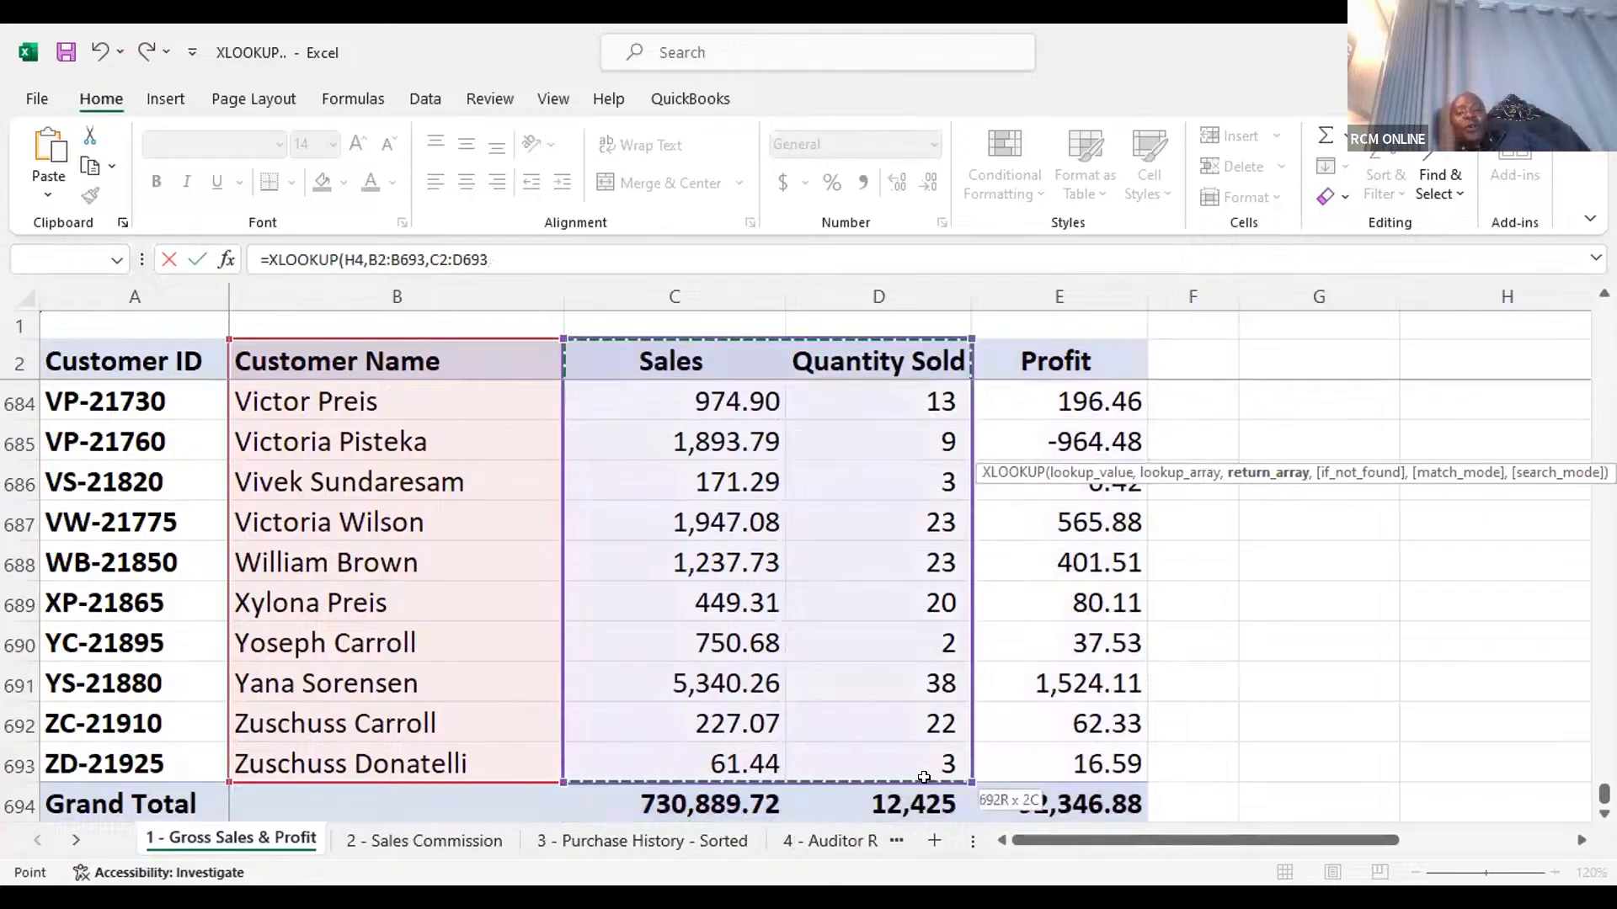
pyautogui.moveTo(1057, 750); pyautogui.dragTo(1067, 735)
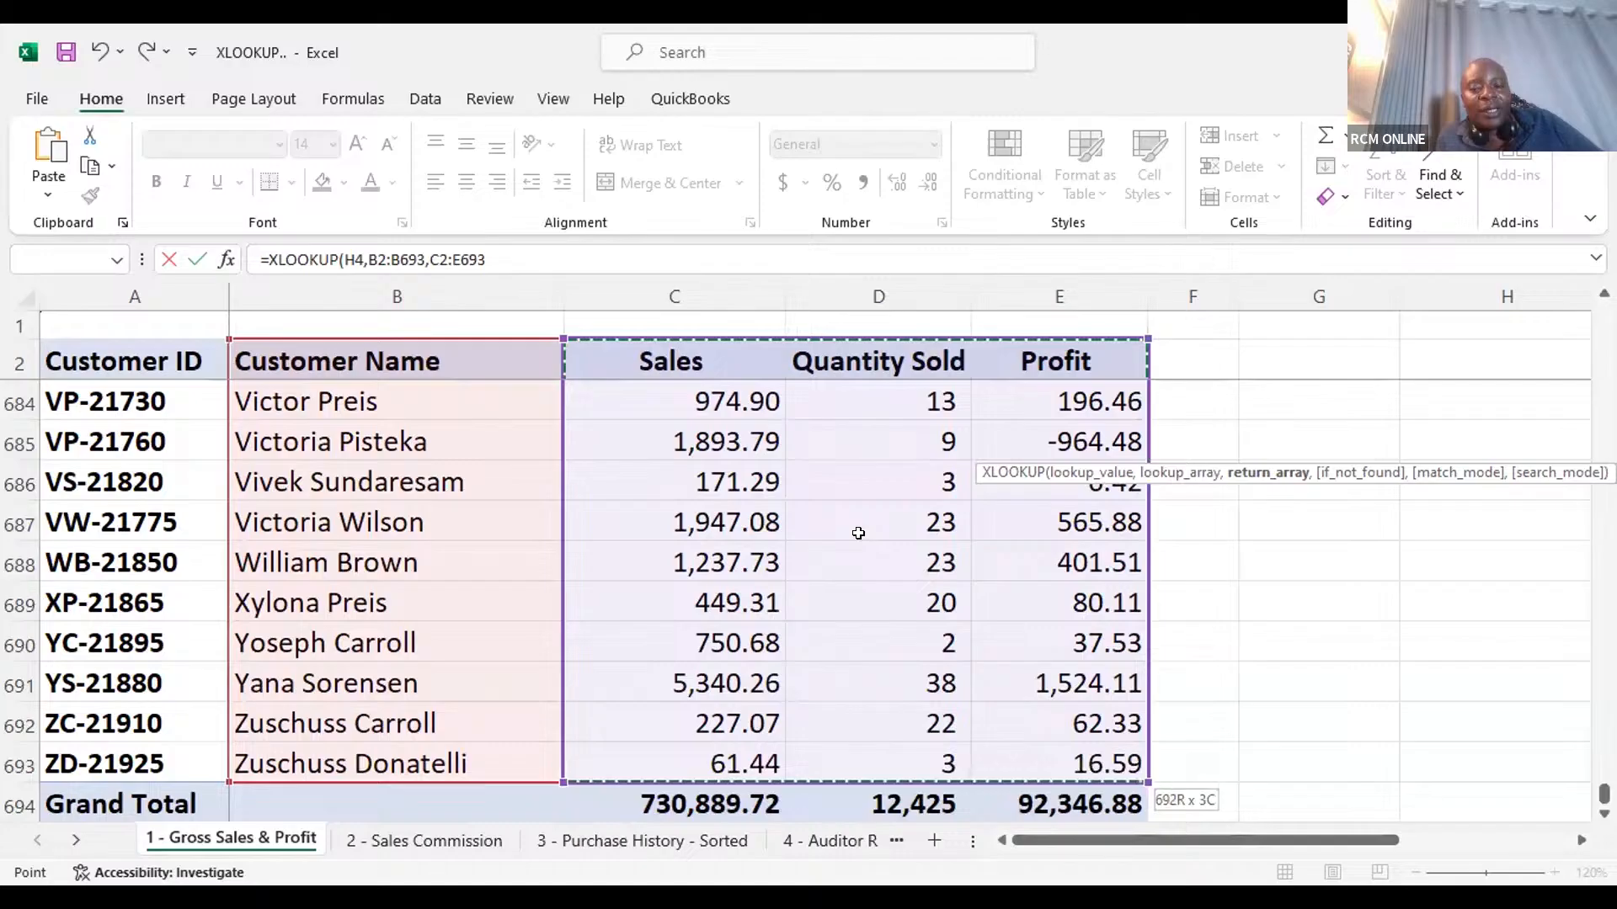
pyautogui.write(')')
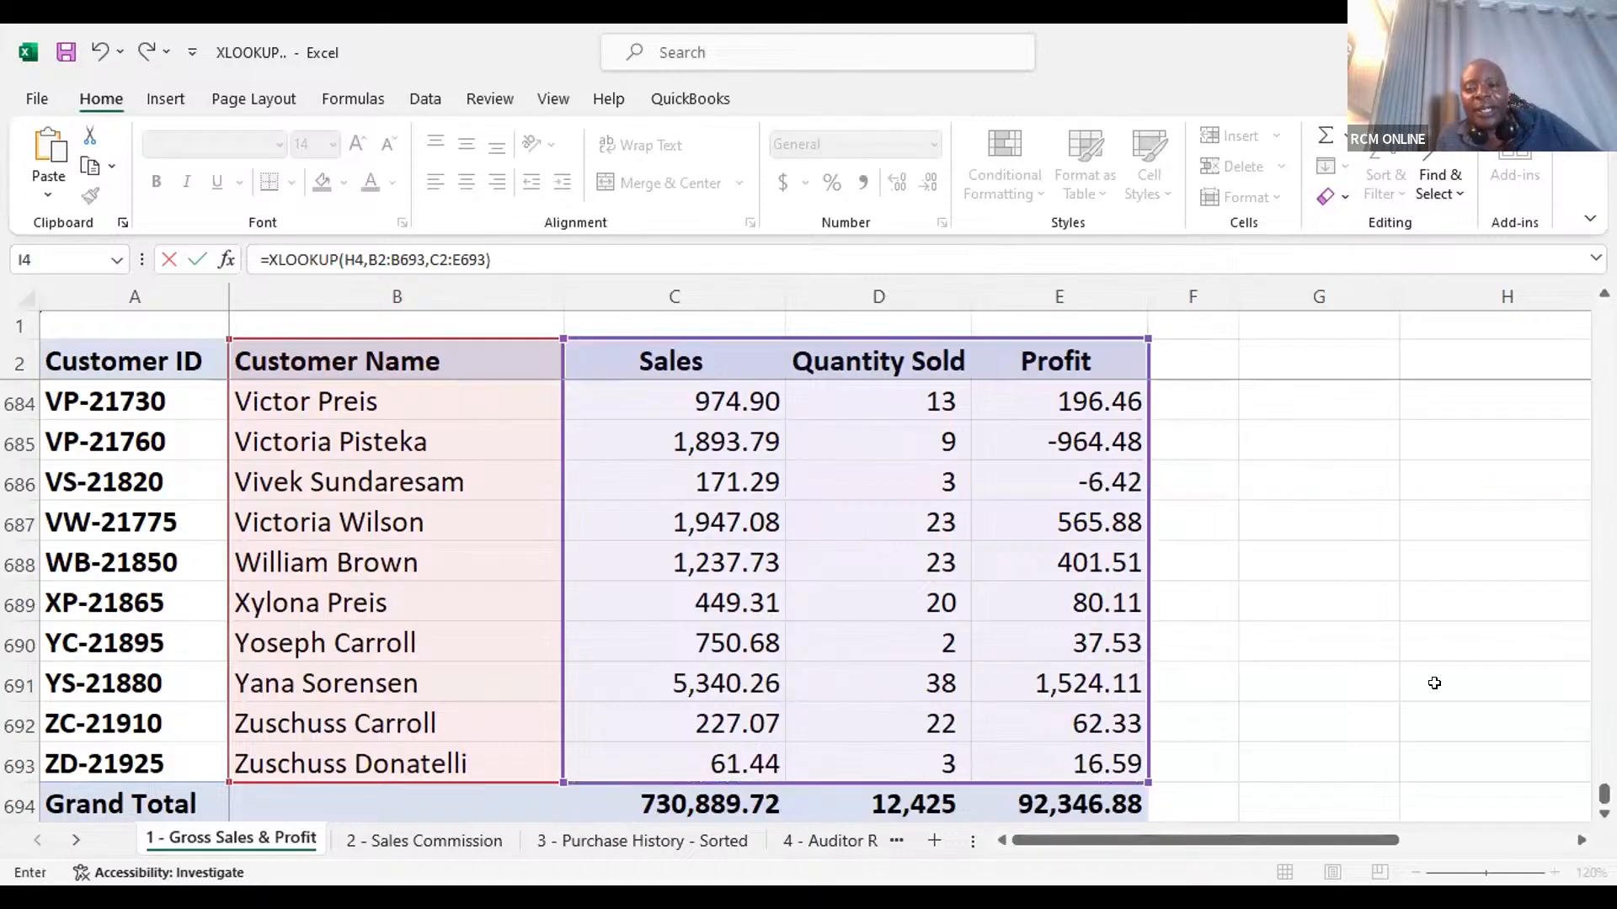
pyautogui.press('Return')
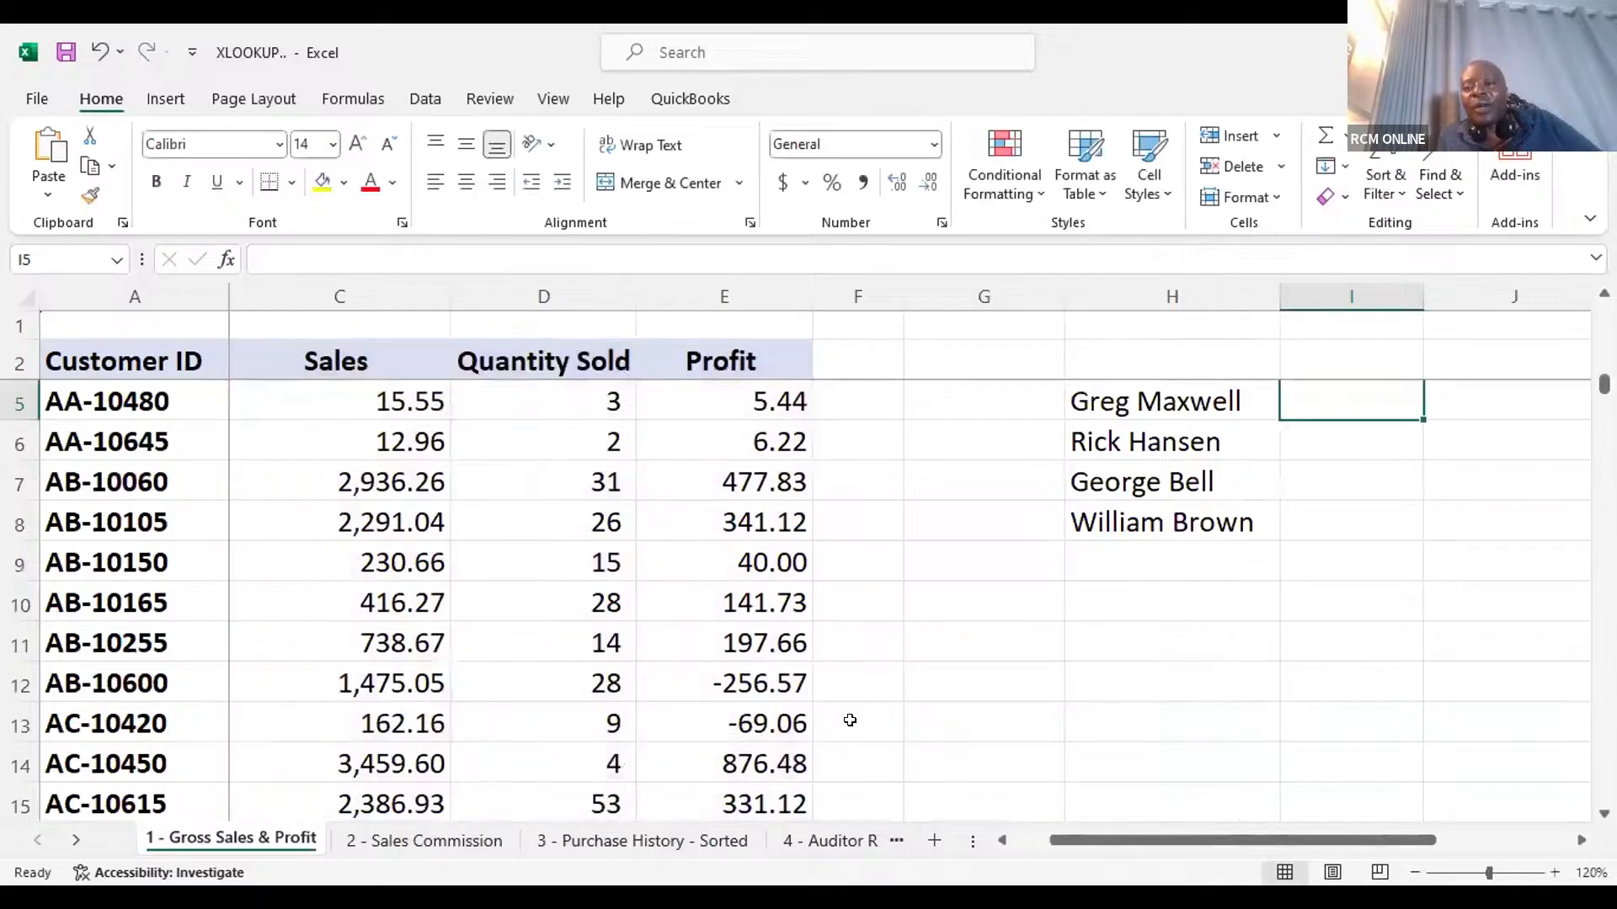
pyautogui.press('Left')
pyautogui.press('Down')
pyautogui.press('Down')
pyautogui.press('Down')
pyautogui.press('Down')
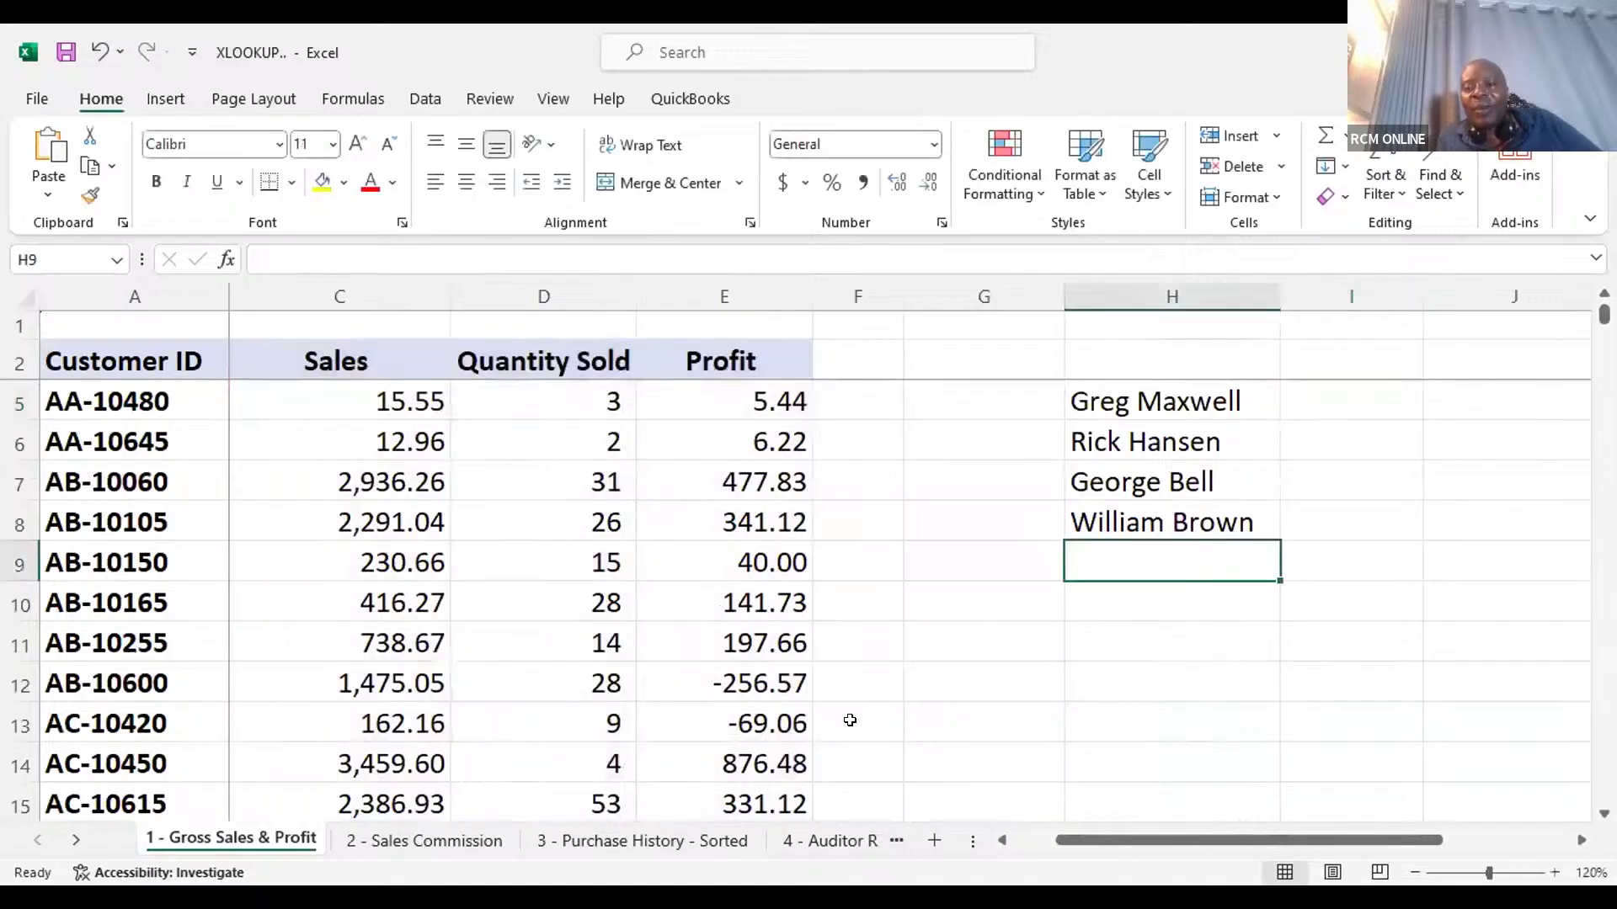
pyautogui.press('Up')
pyautogui.press('Up')
pyautogui.press('Up')
pyautogui.press('Up')
pyautogui.press('Right')
pyautogui.scroll(1, 1002, 837)
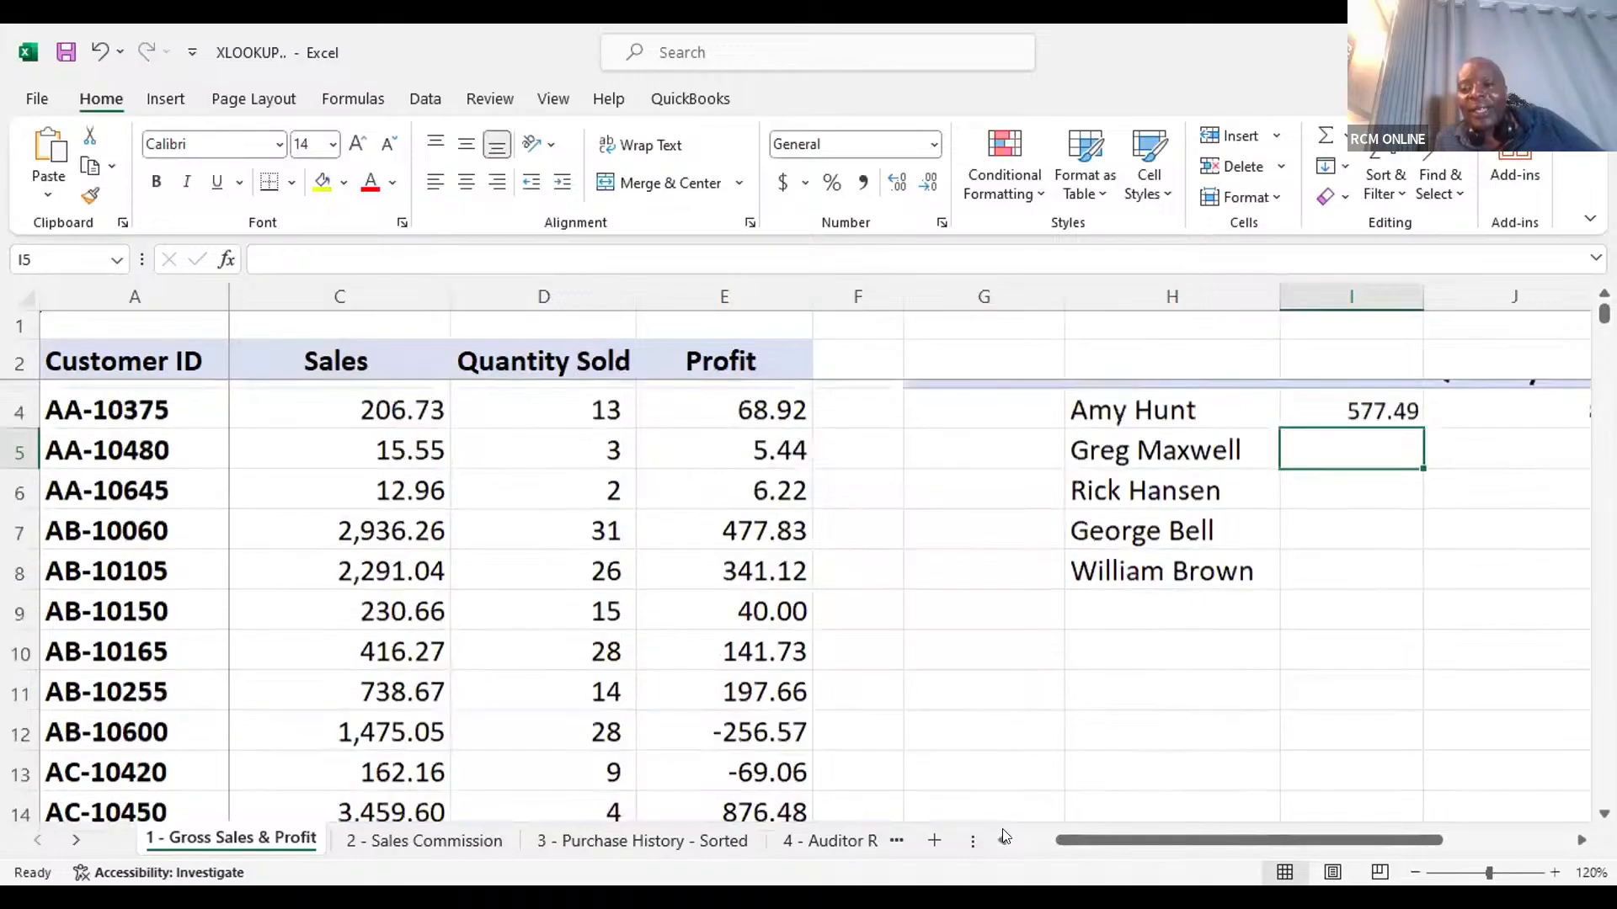
pyautogui.scroll(-3, 1004, 836)
pyautogui.scroll(1, 1003, 835)
pyautogui.scroll(-2, 1003, 835)
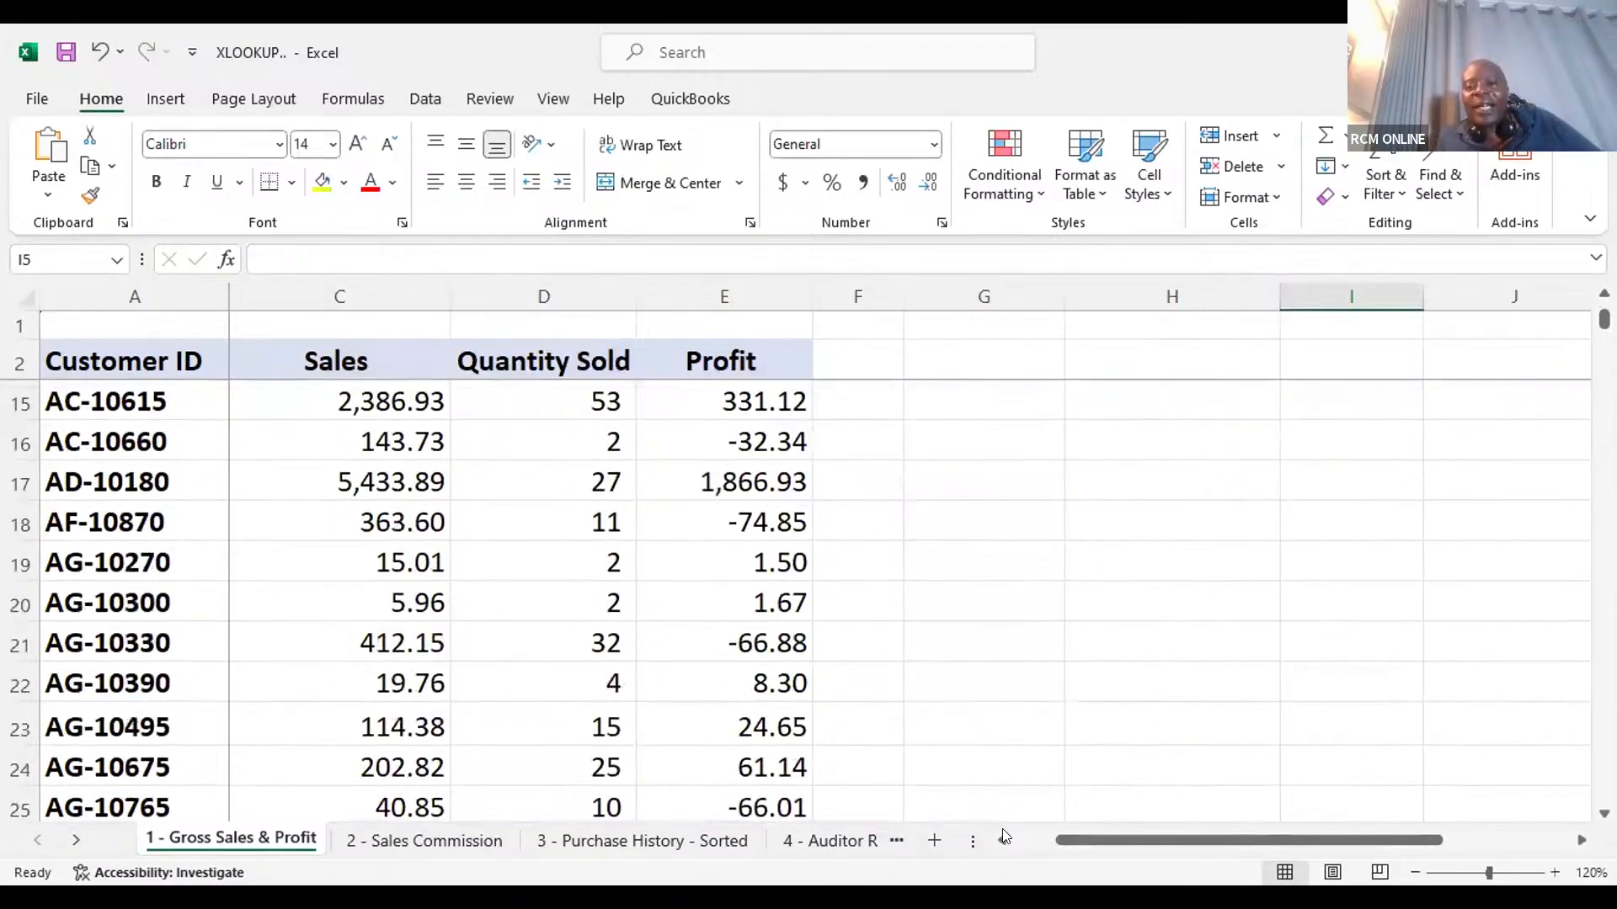
pyautogui.scroll(1, 1004, 835)
pyautogui.scroll(3, 1002, 835)
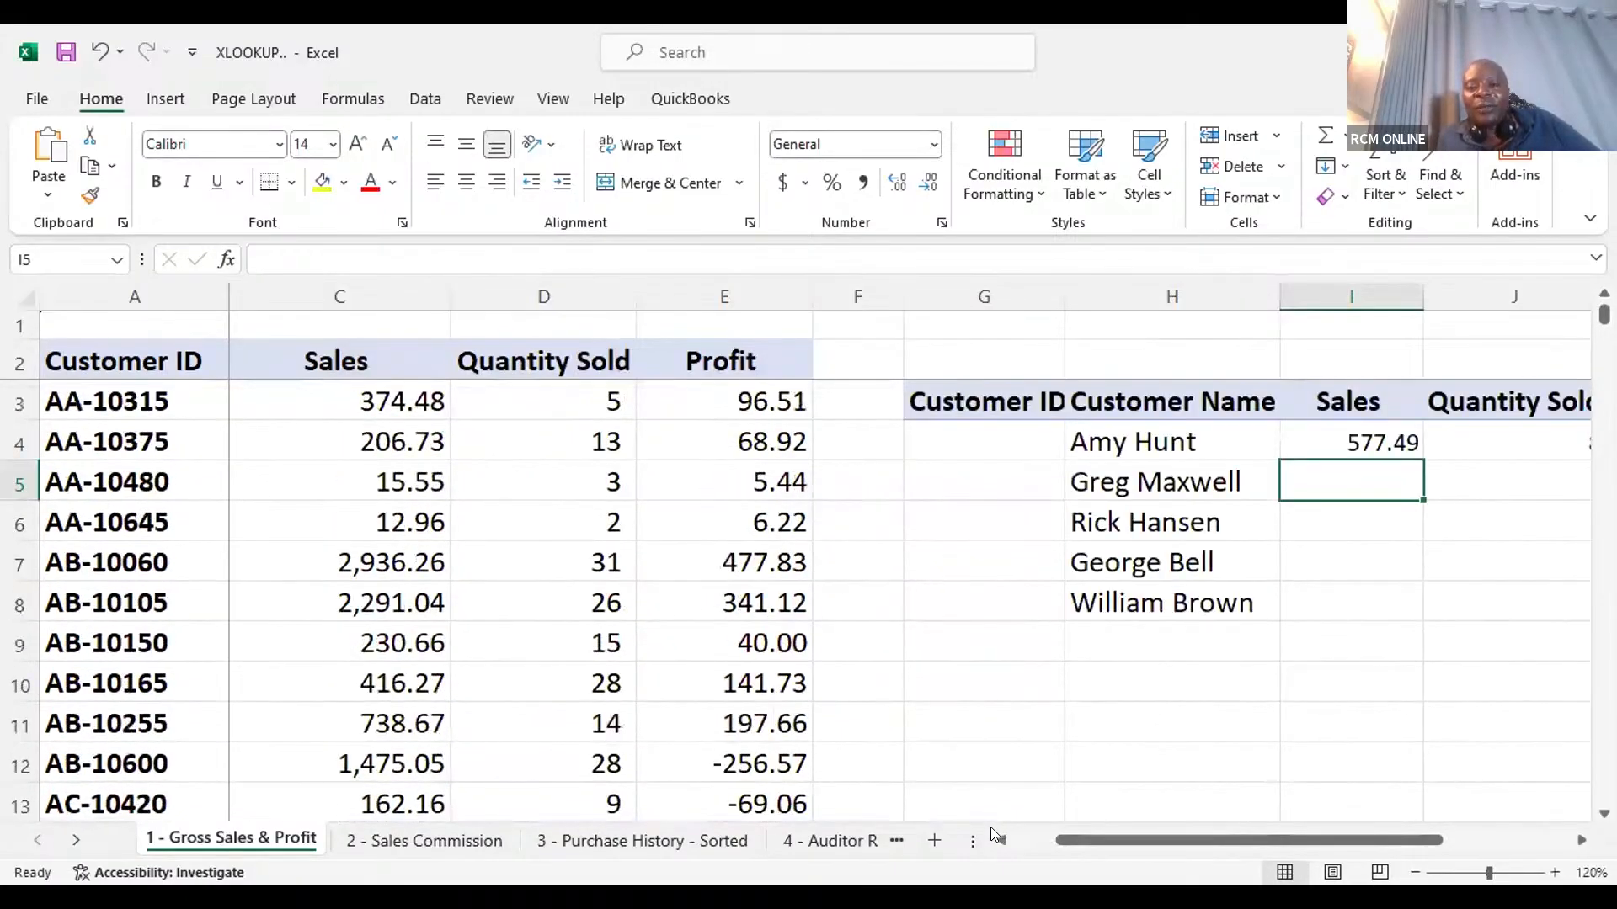
pyautogui.scroll(-3, 993, 832)
pyautogui.scroll(3, 1485, 837)
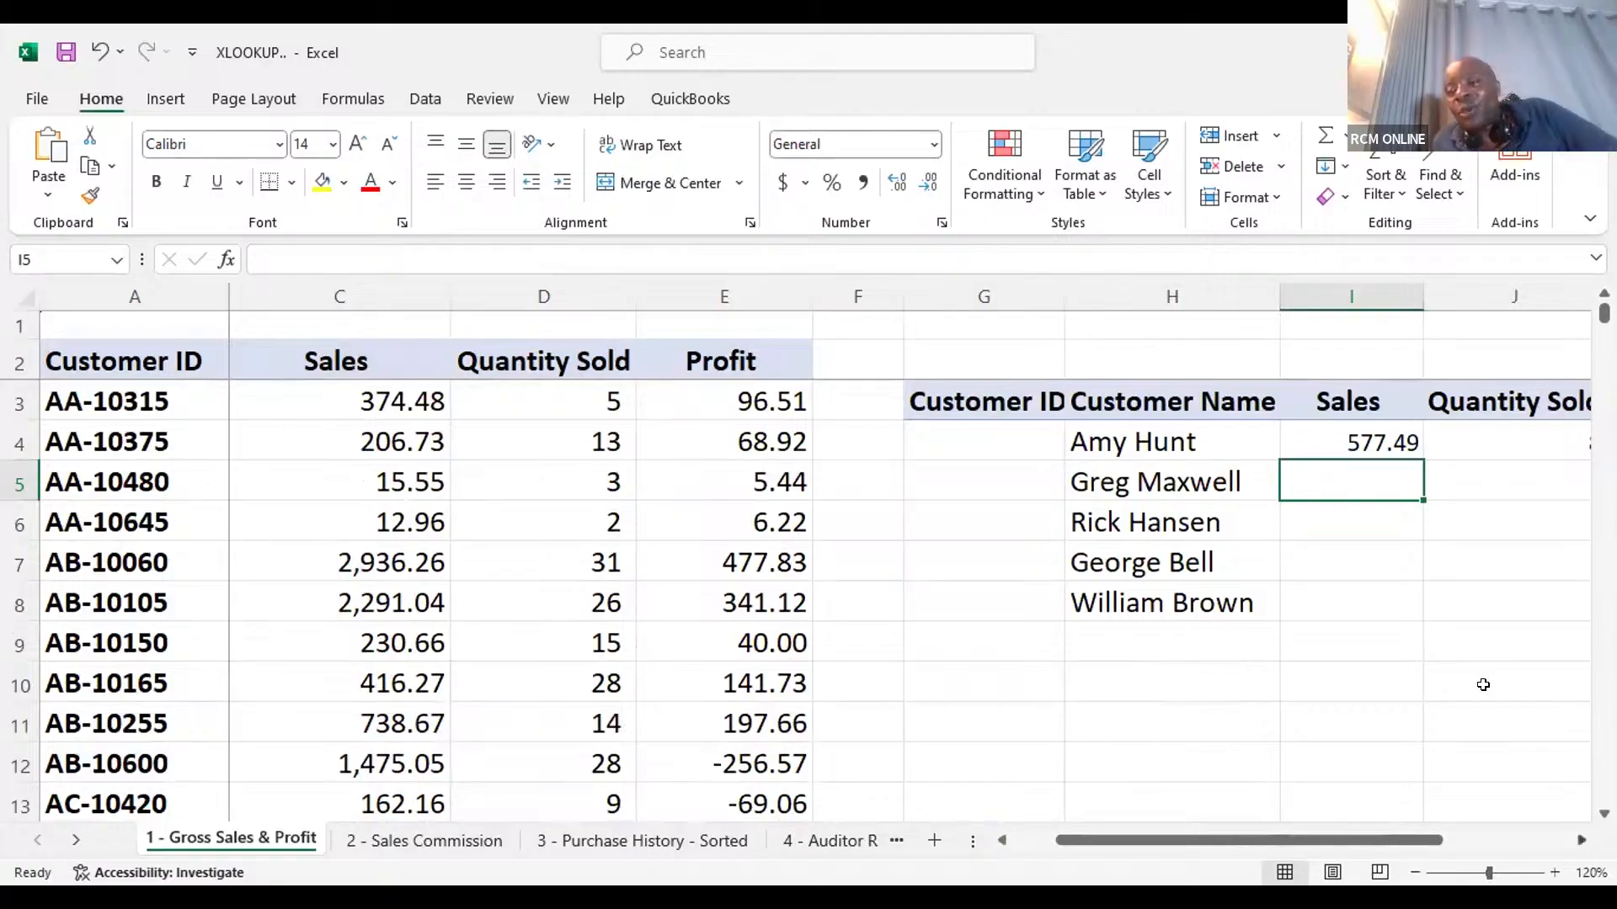
# - Fill the XLOOKUP formula from I4 down to I8 for the remaining customers
pyautogui.hscroll(2, 1407, 621)
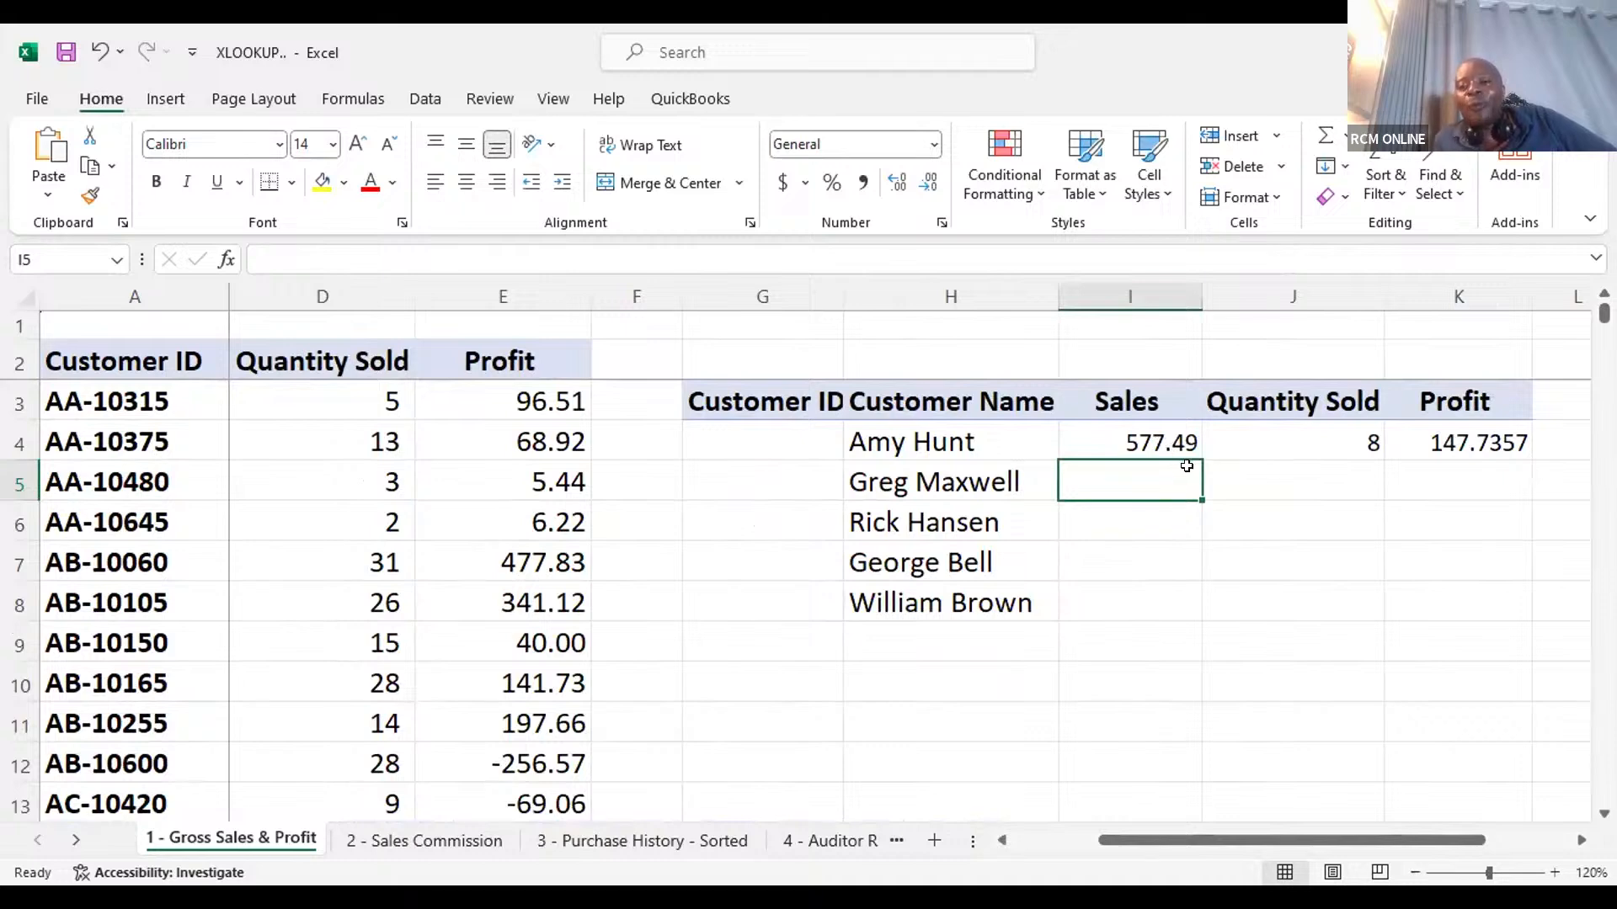
pyautogui.press('Up')
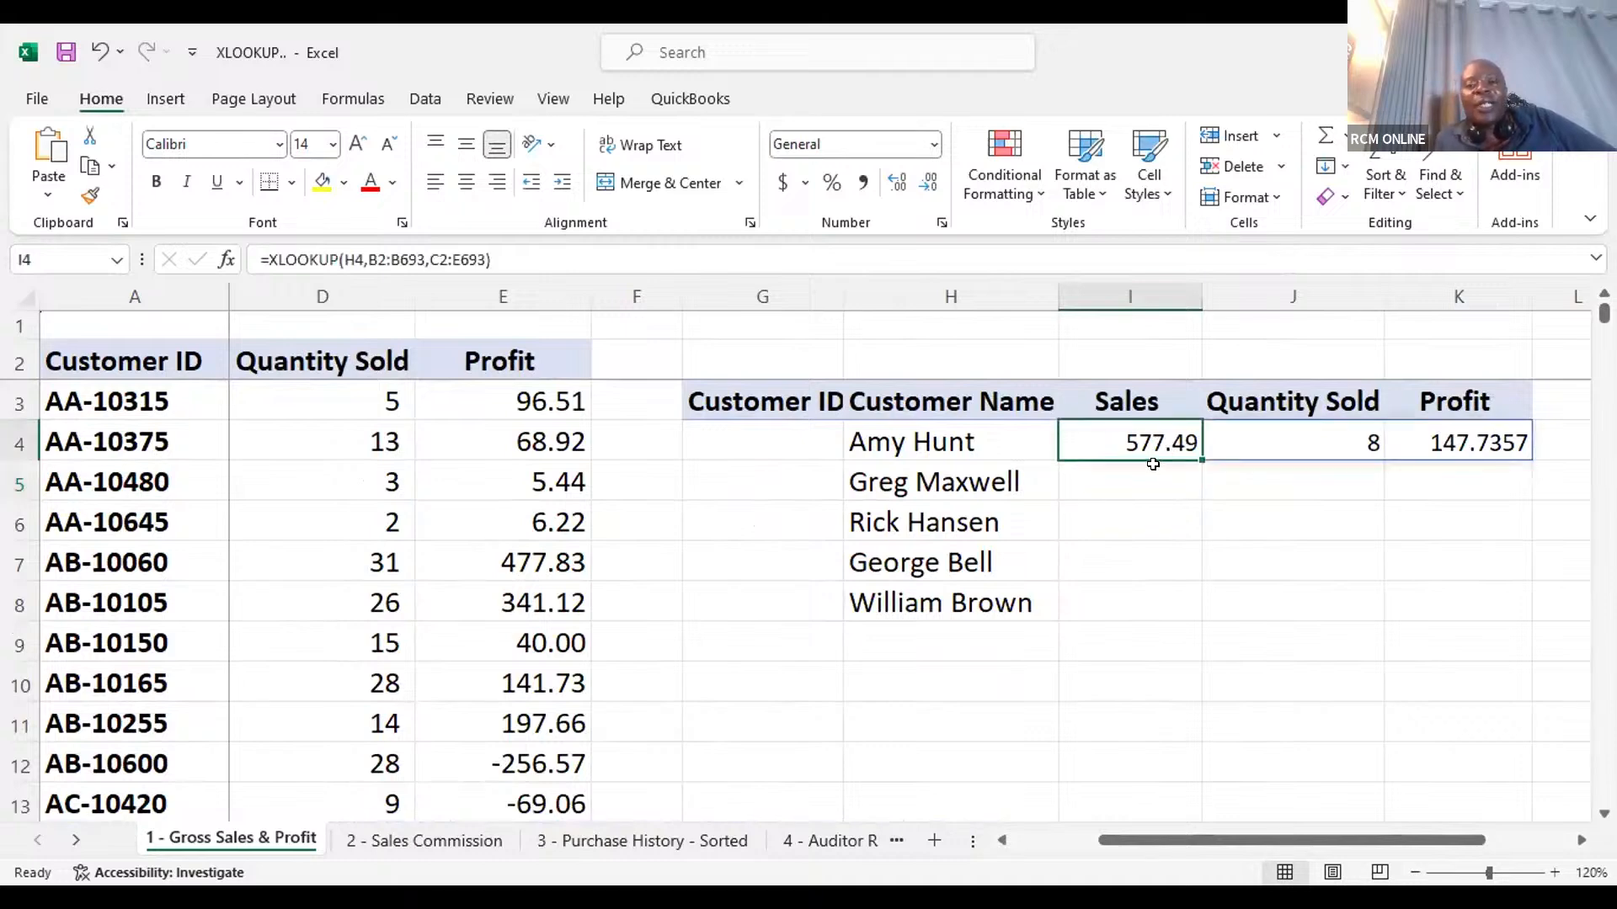
pyautogui.moveTo(1153, 464); pyautogui.dragTo(1213, 630)
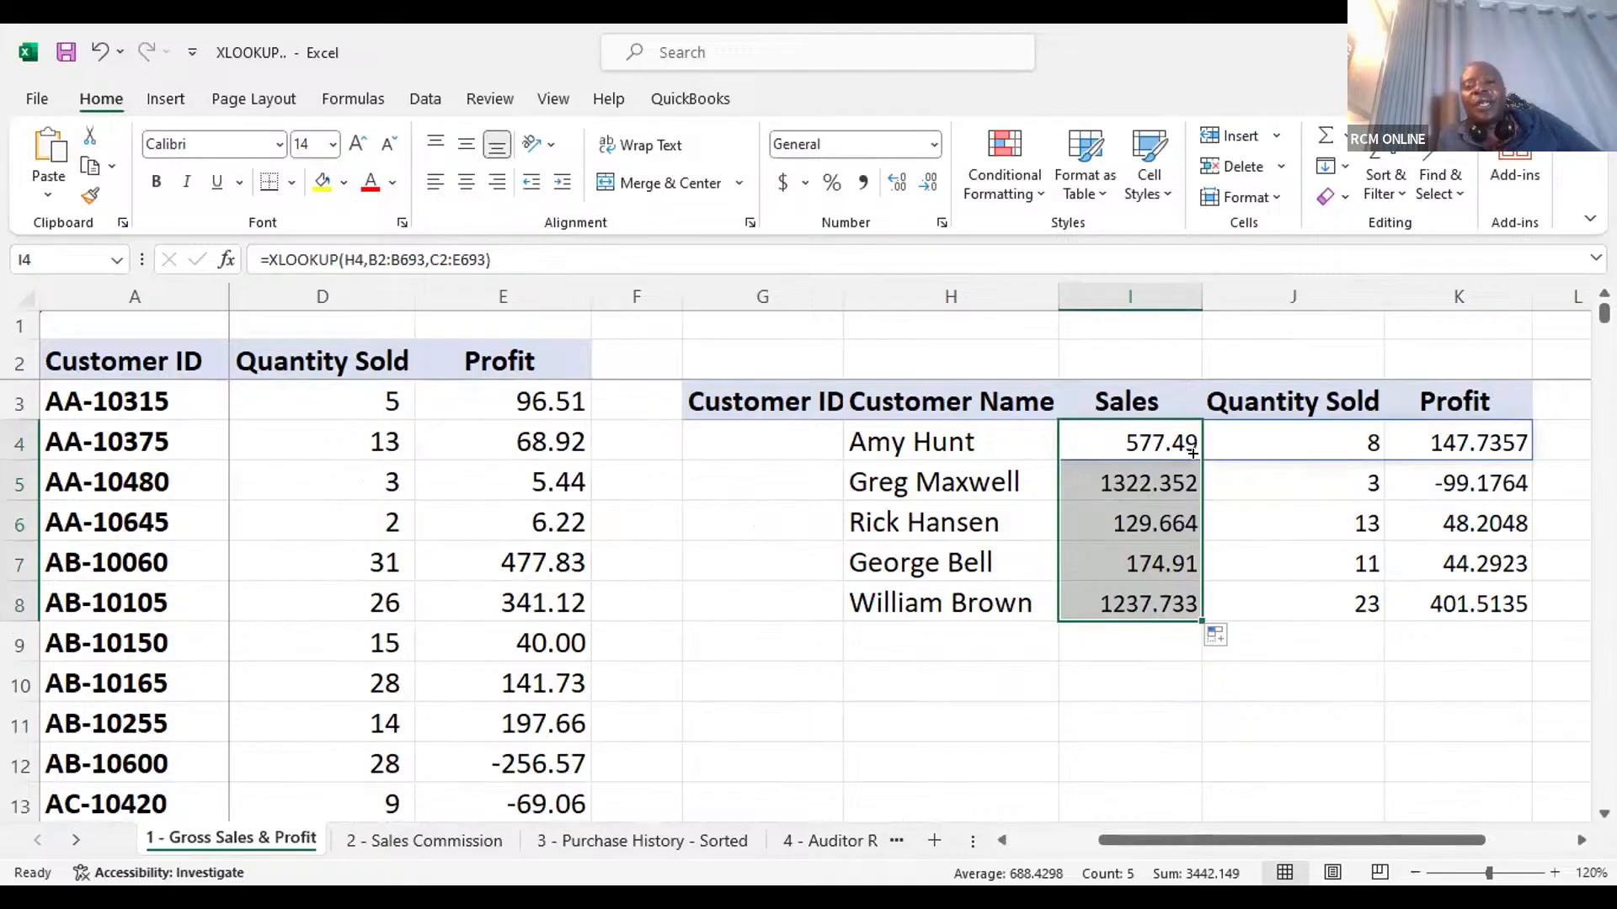
pyautogui.click(950, 722)
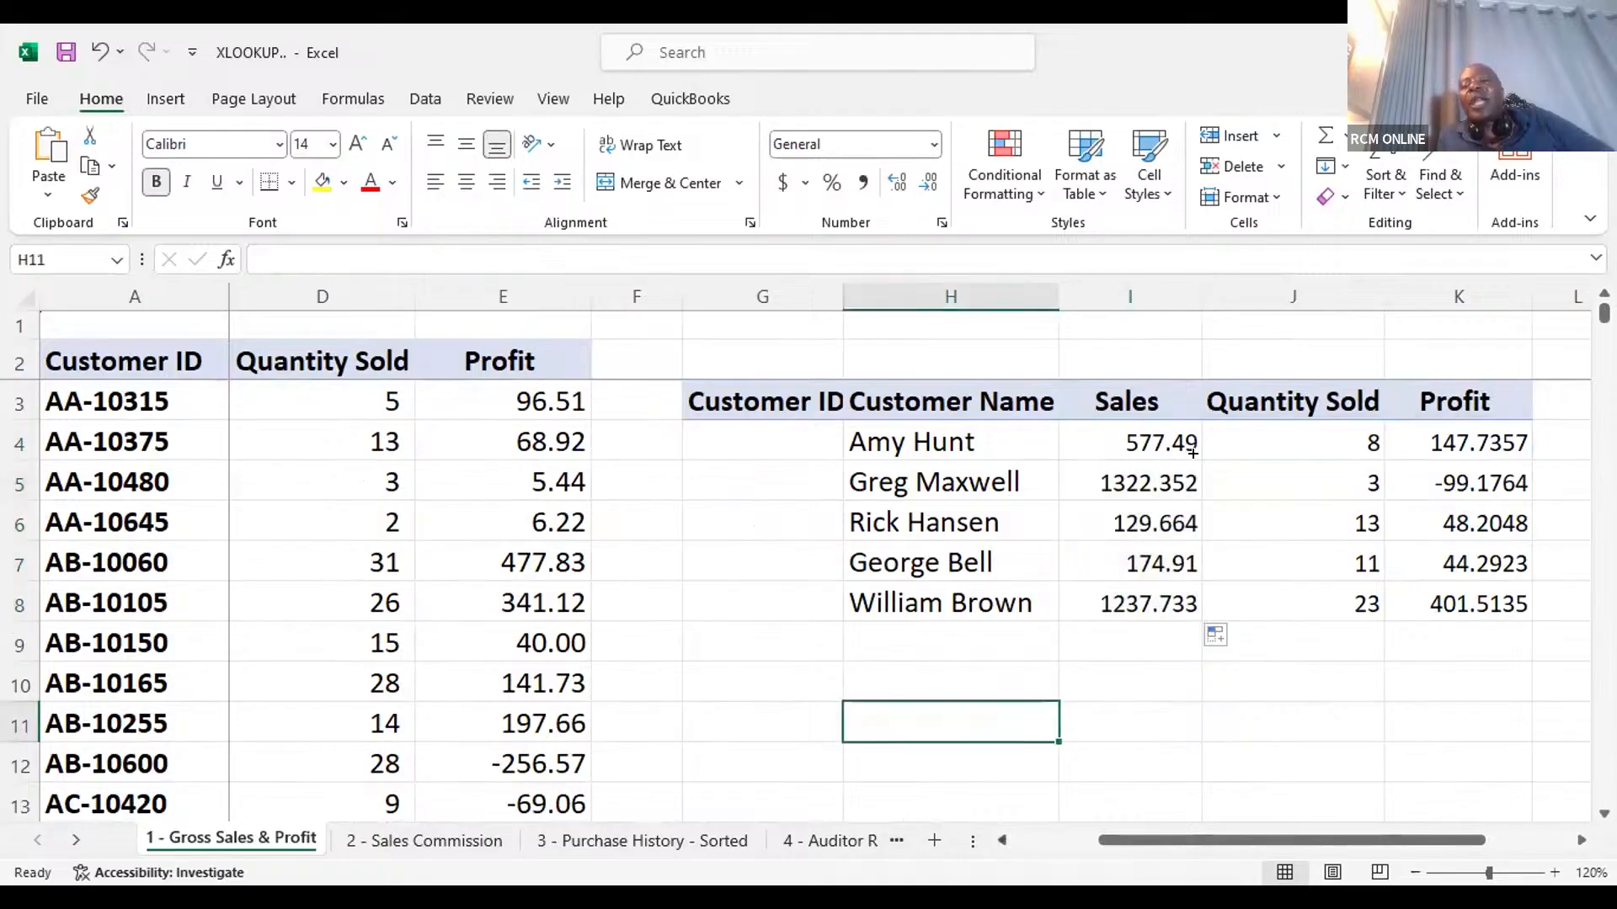
pyautogui.hscroll(-1, 1192, 453)
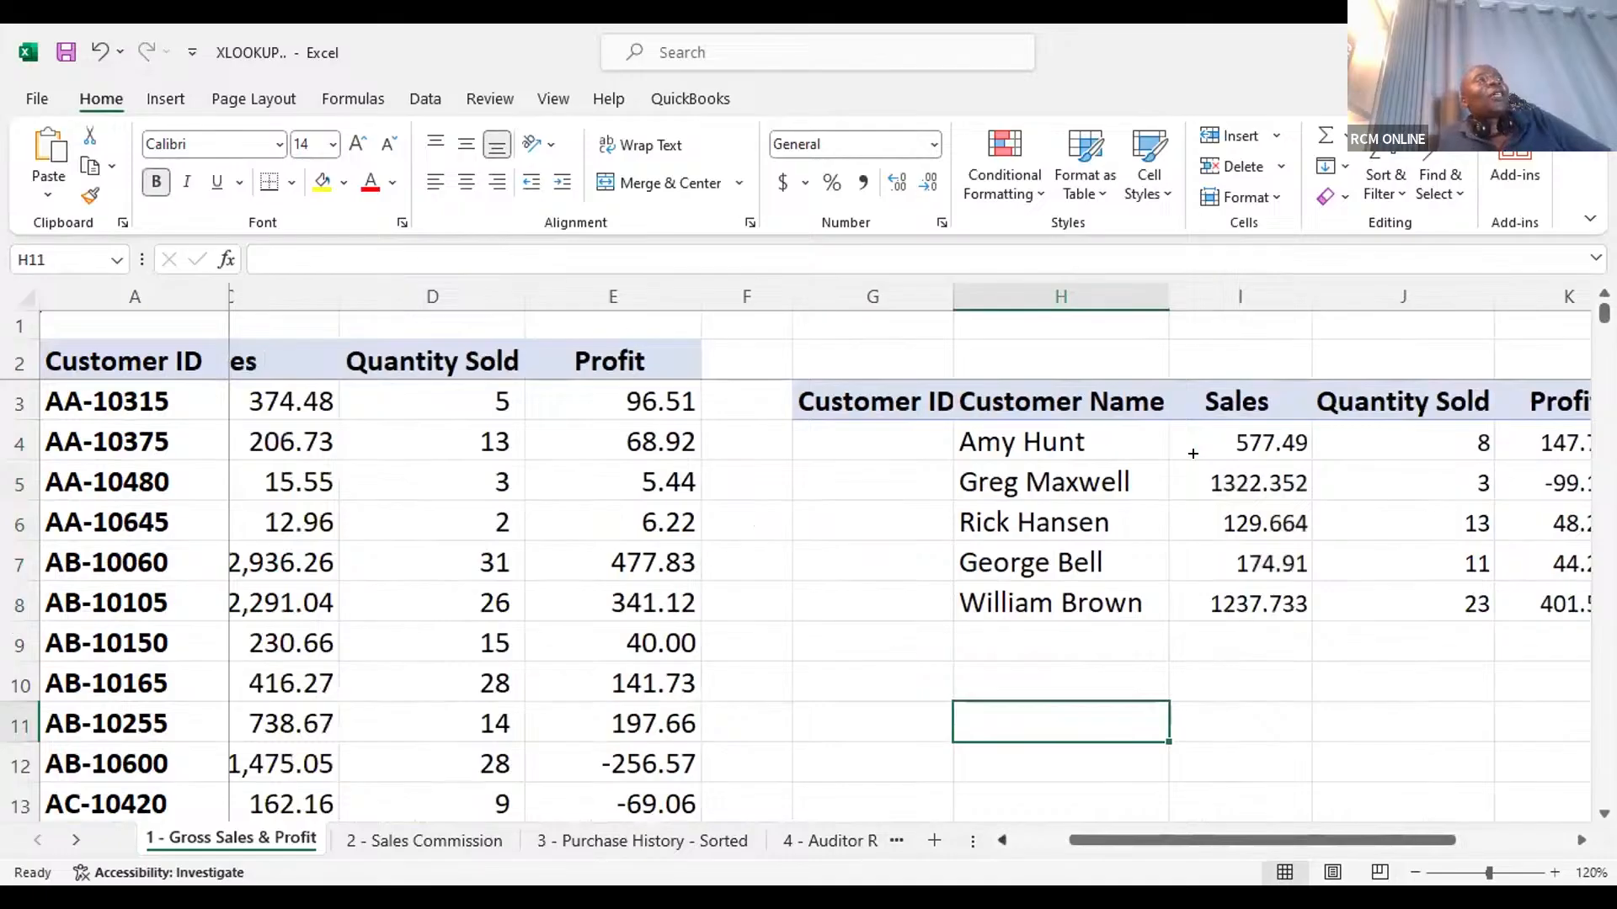
pyautogui.hscroll(-2, 1193, 453)
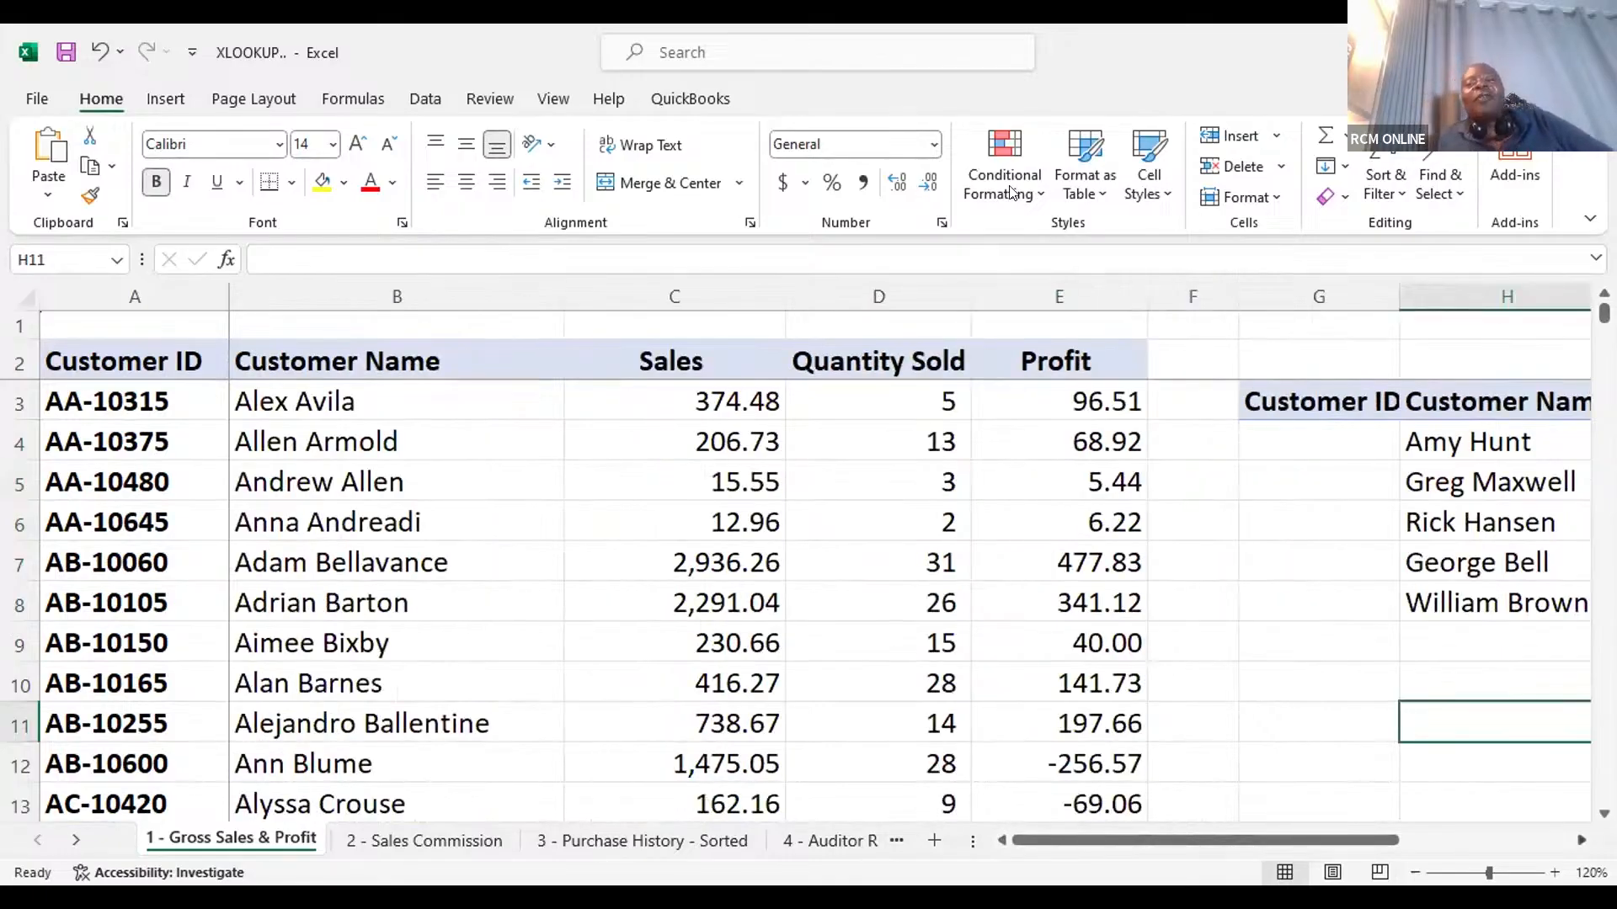
pyautogui.hscroll(1, 1193, 453)
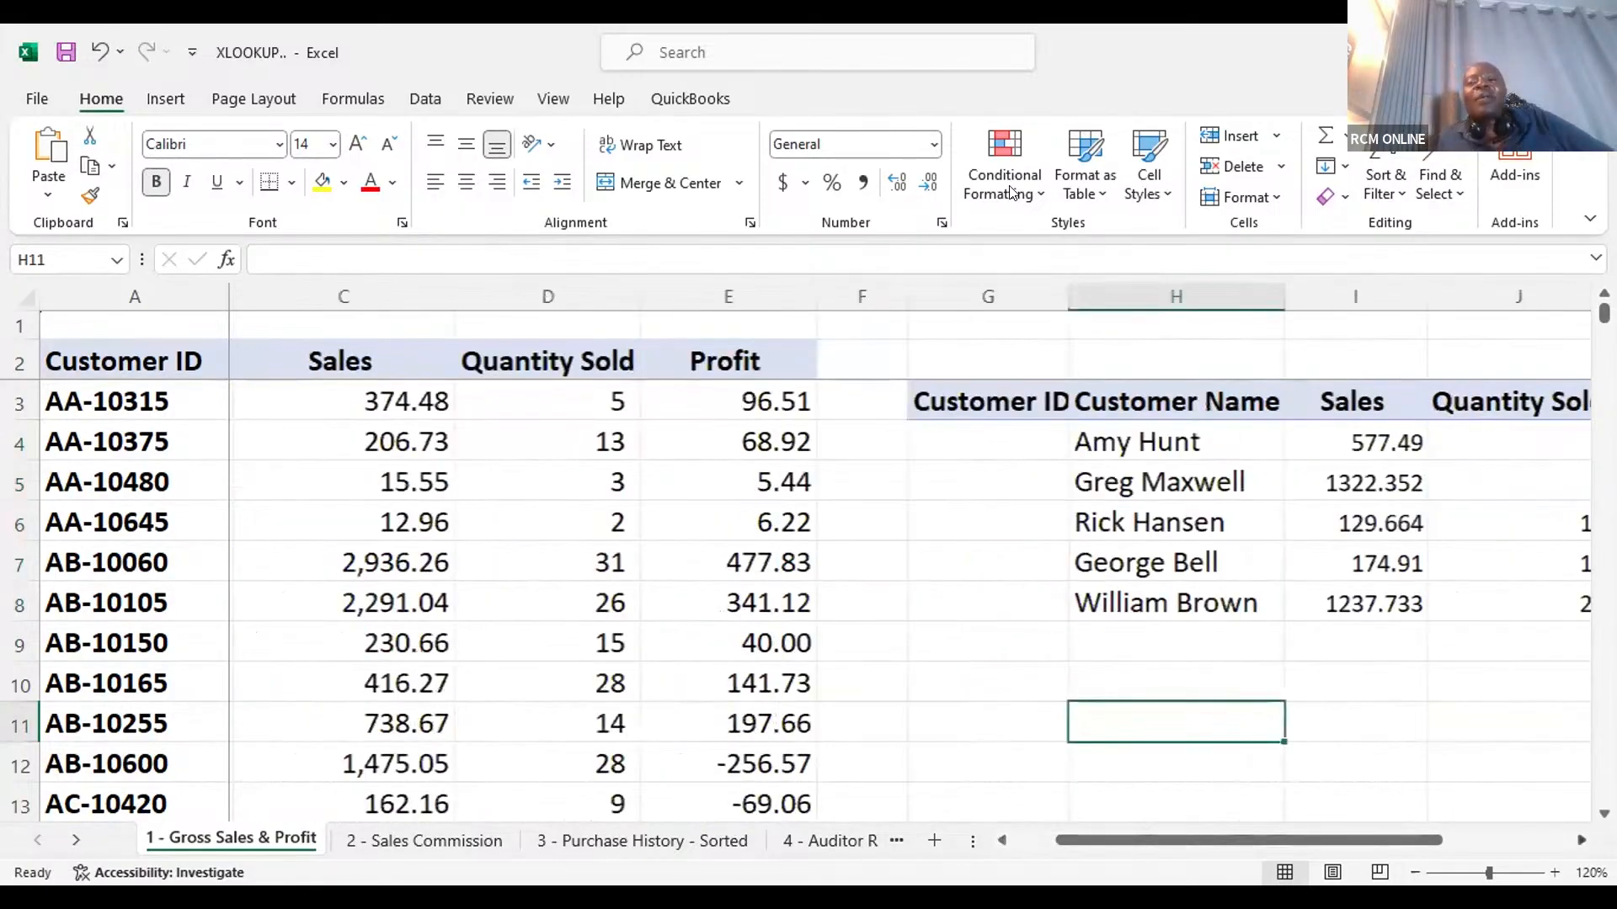